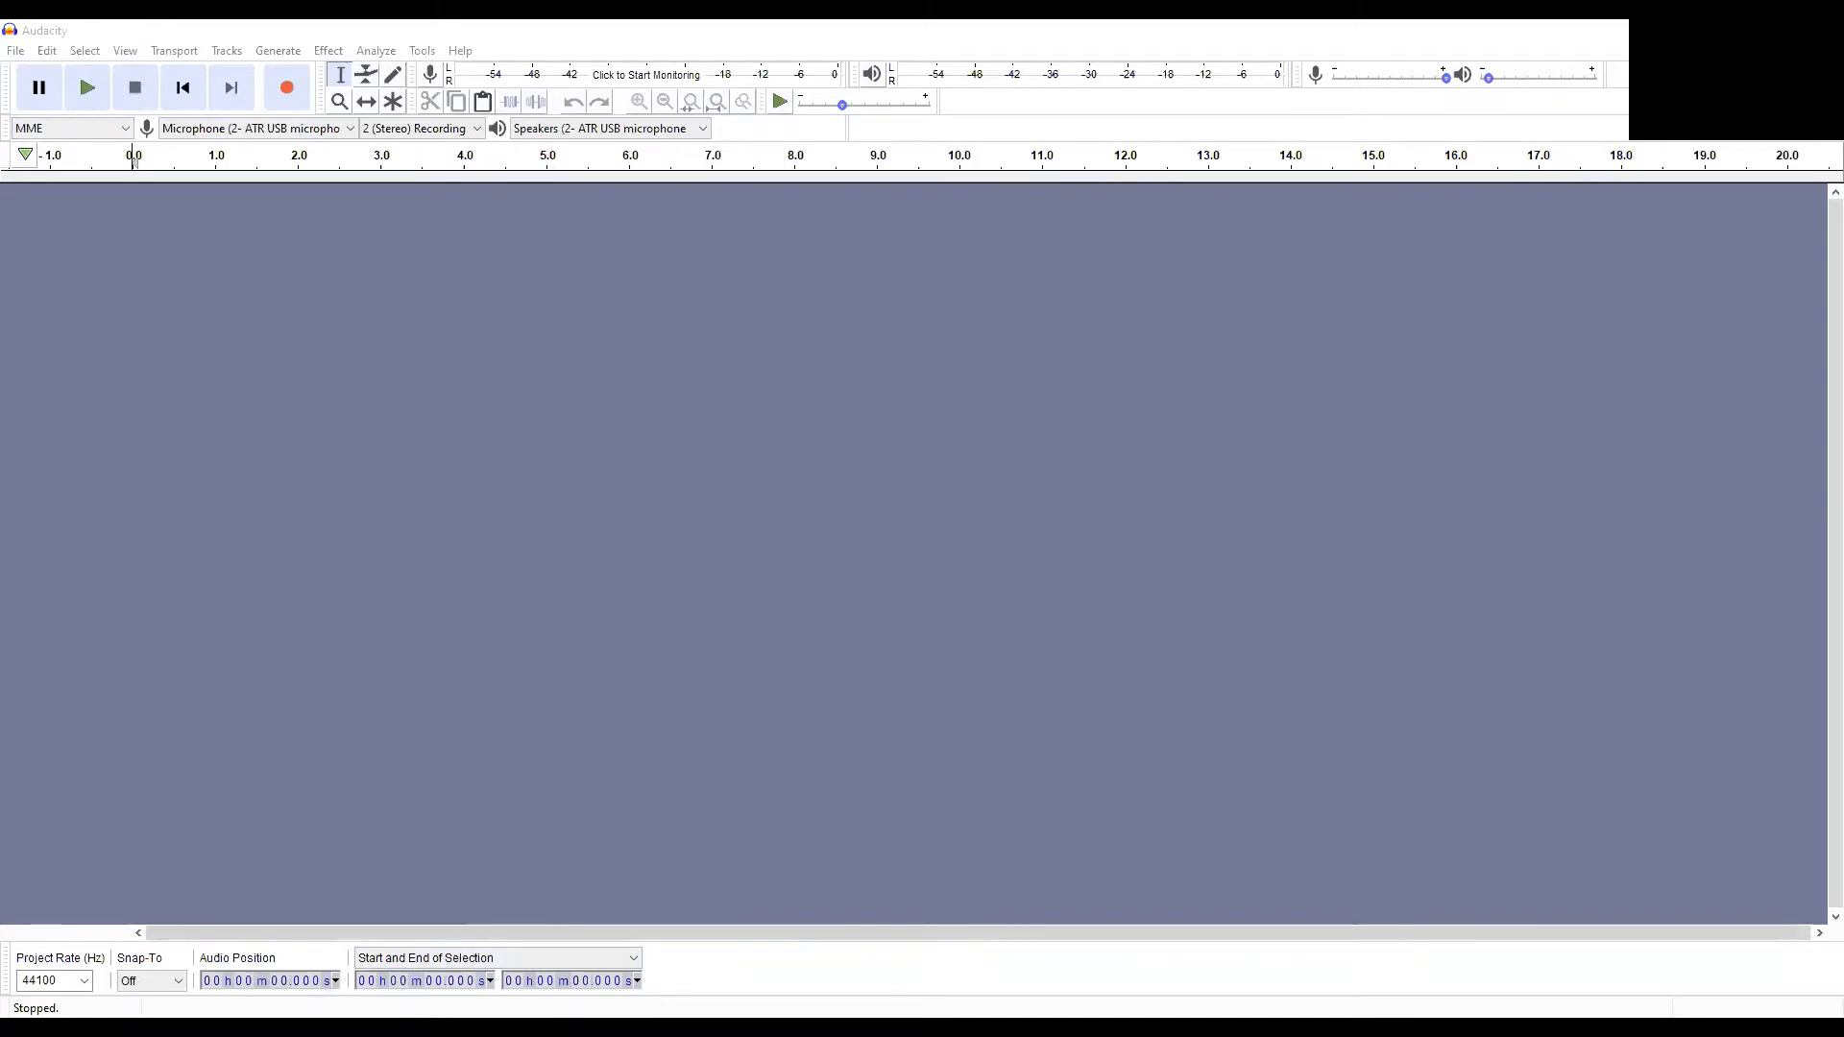
Step: Import the audio_only file into the project, reading it directly from the original instead of copying it
left_click(538, 1028)
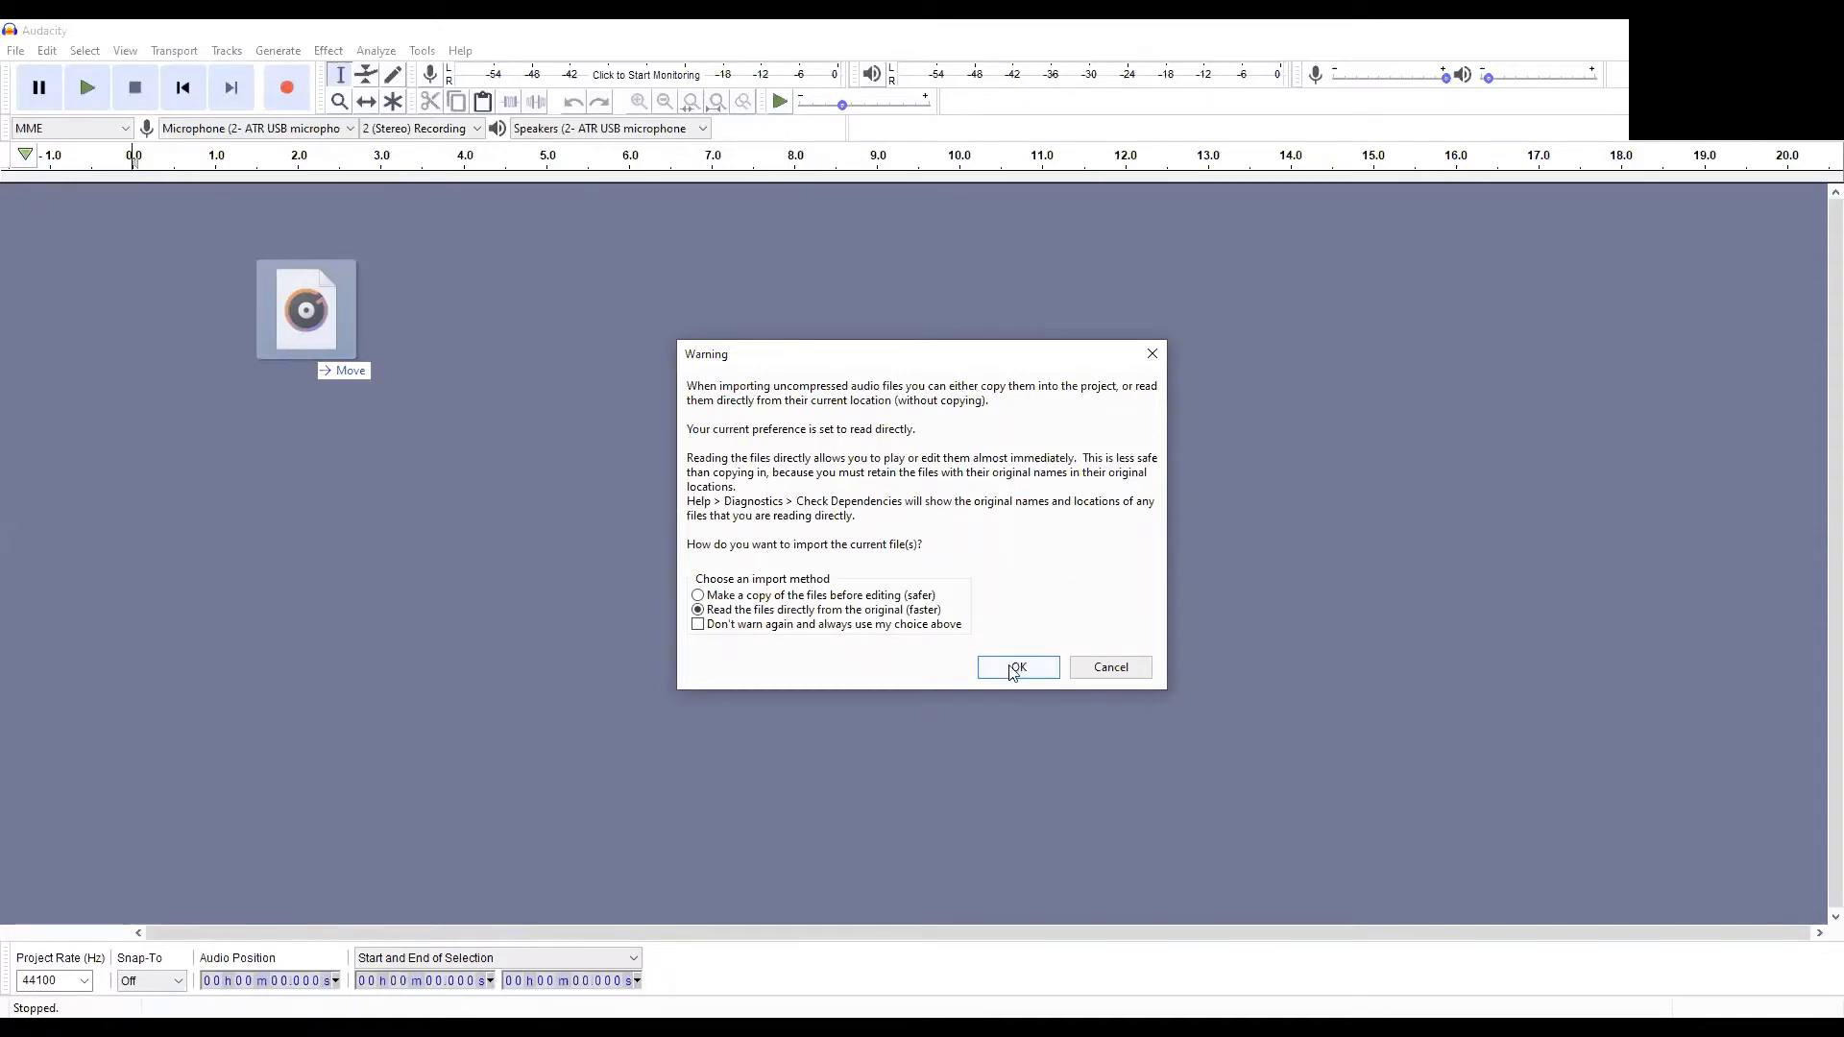
key("Return")
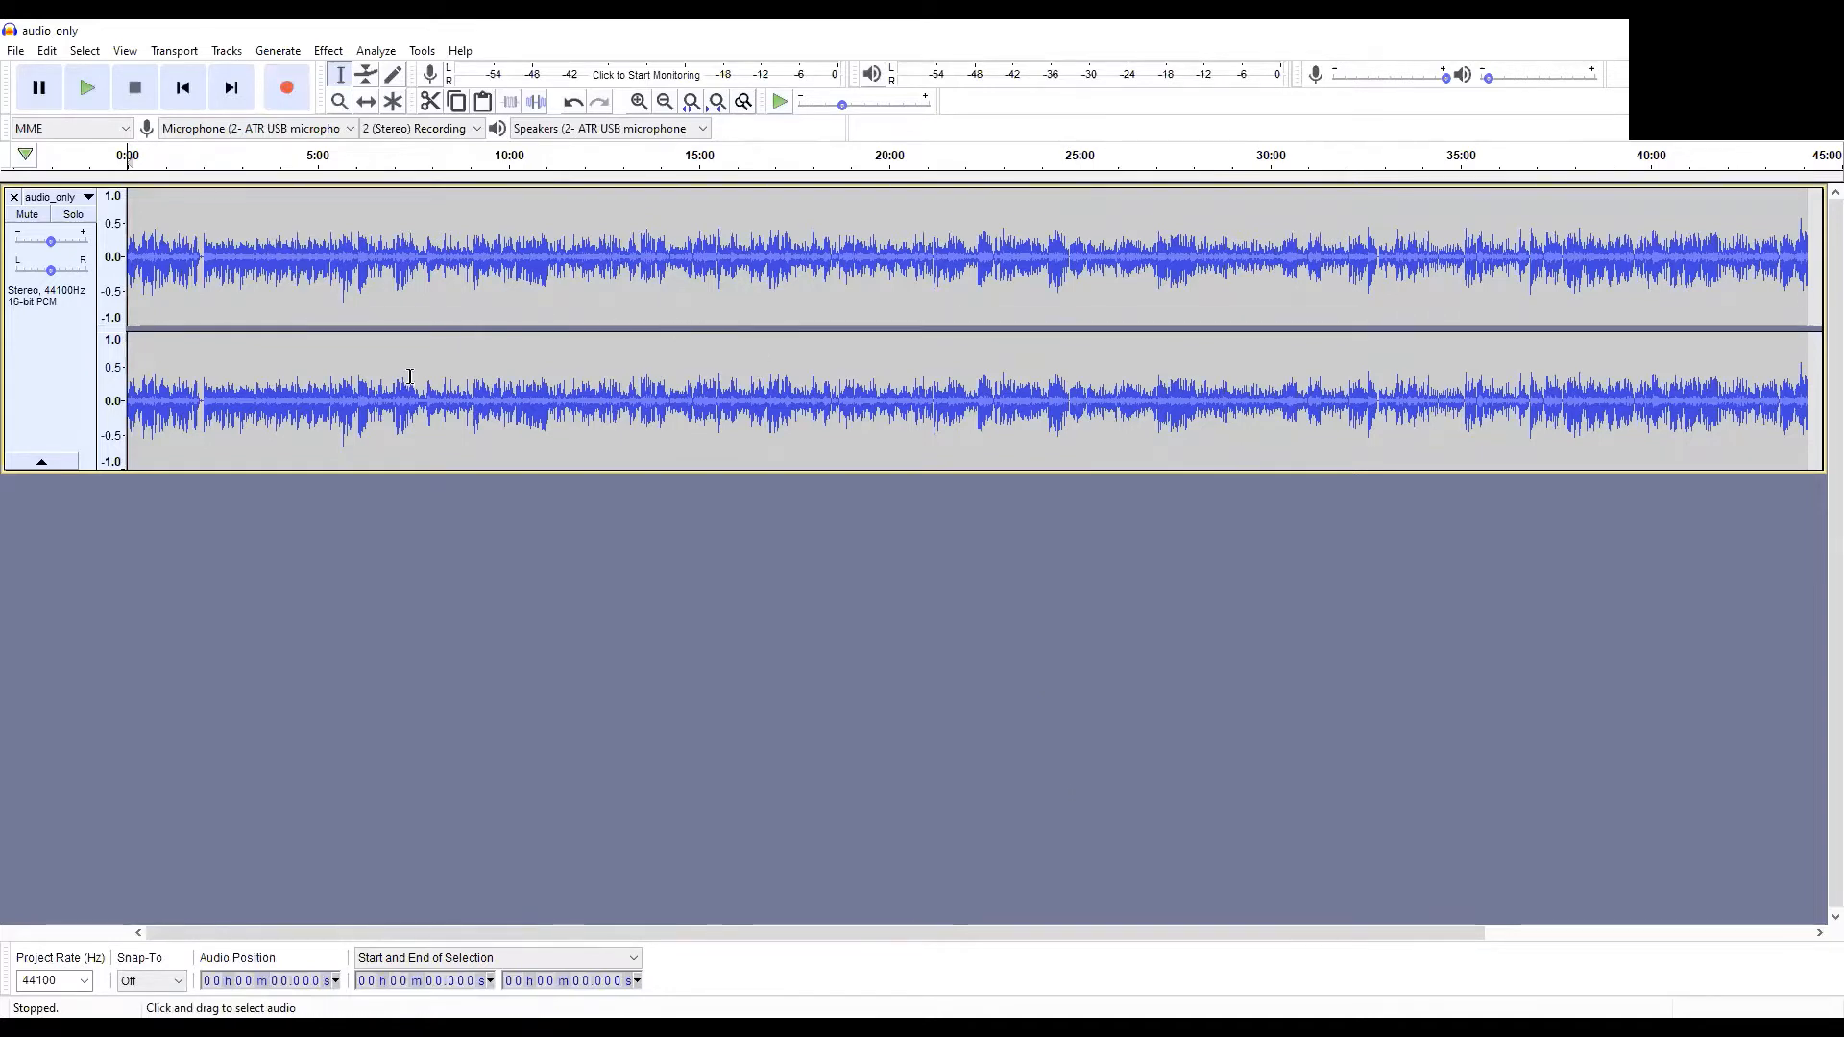
Step: Play the audio around 1:47 to find the cut point, and delete everything from the start to about 1:54
left_click(639, 102)
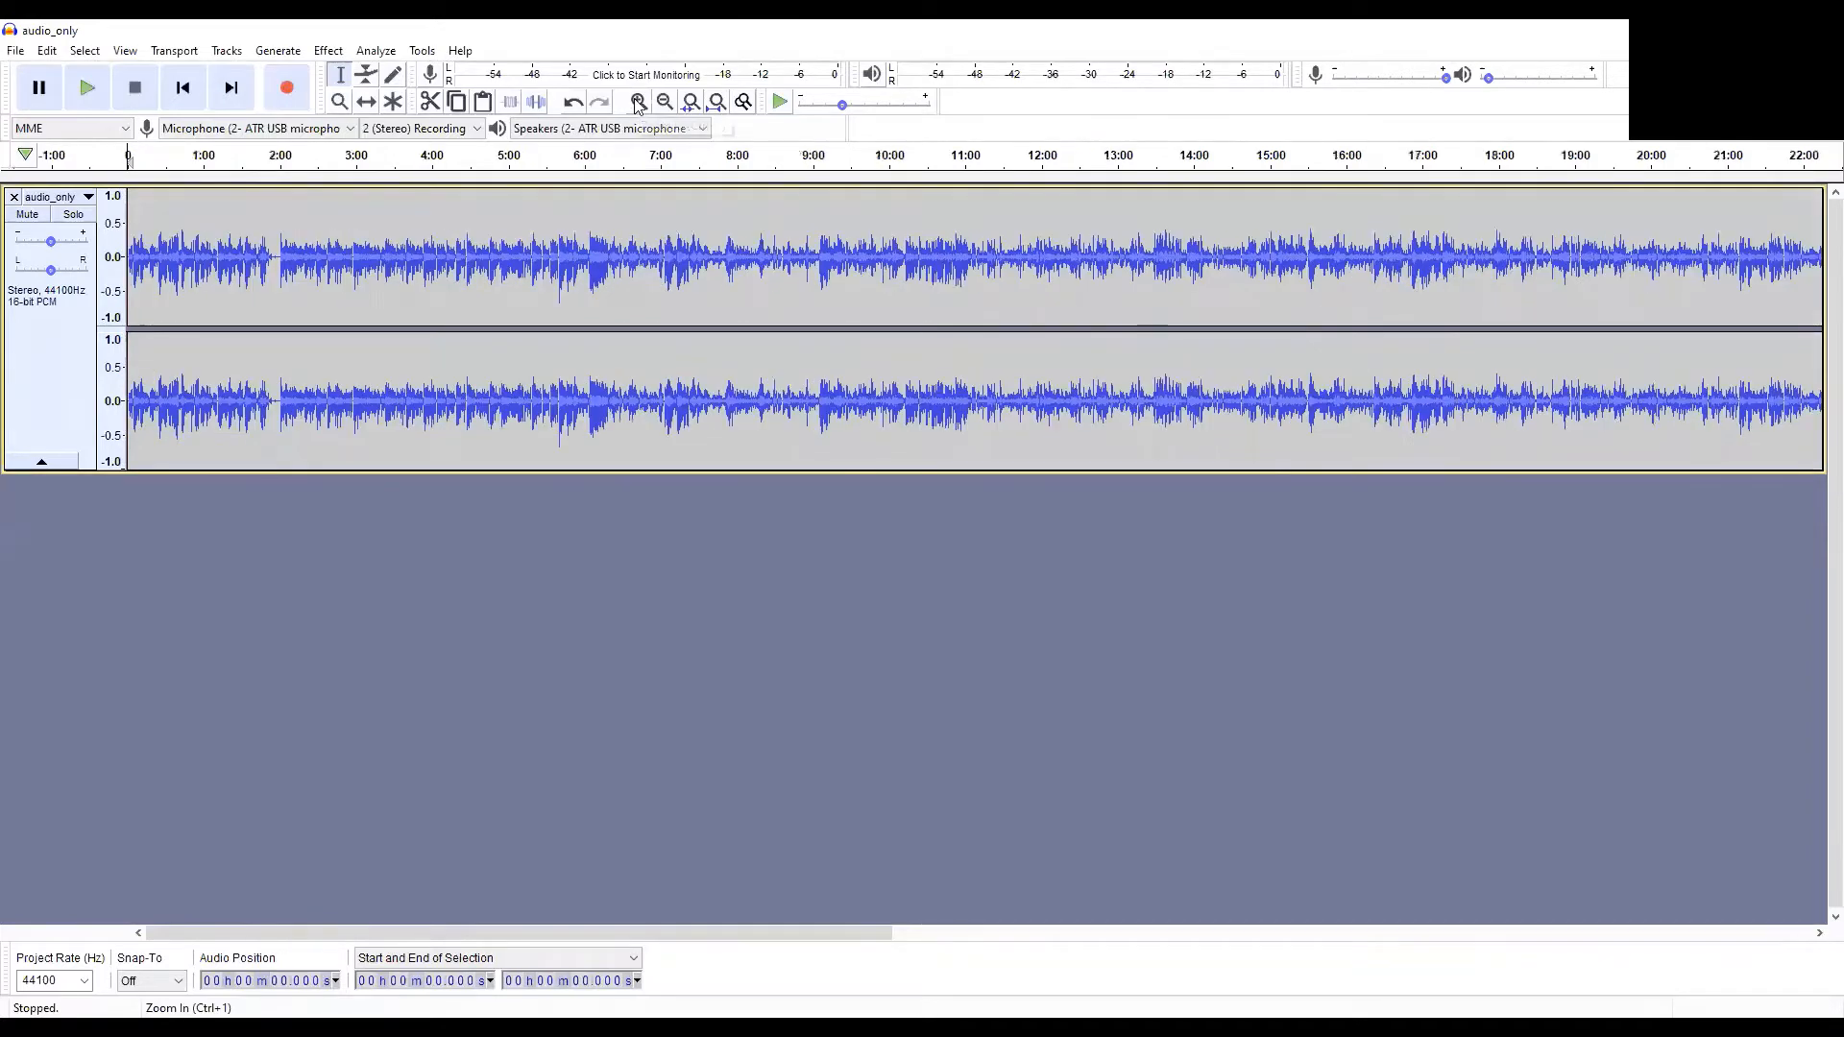
left_click(639, 102)
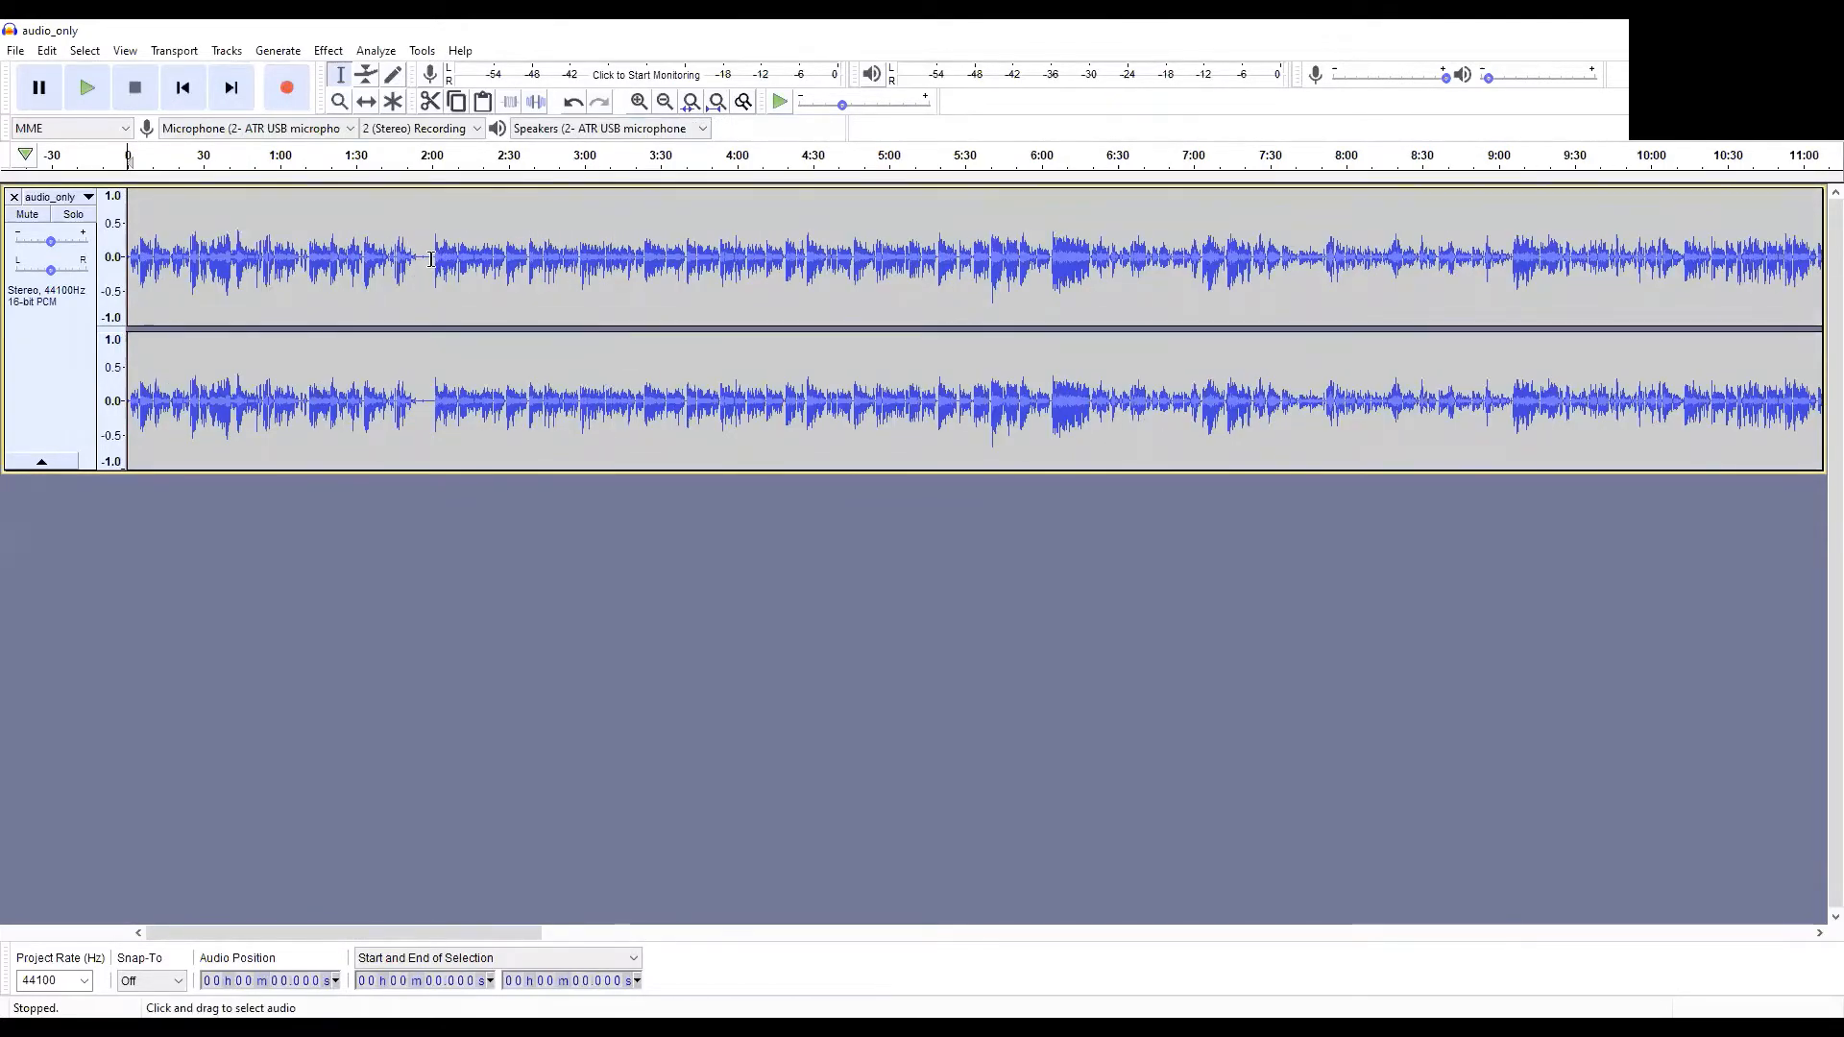
left_click(639, 101)
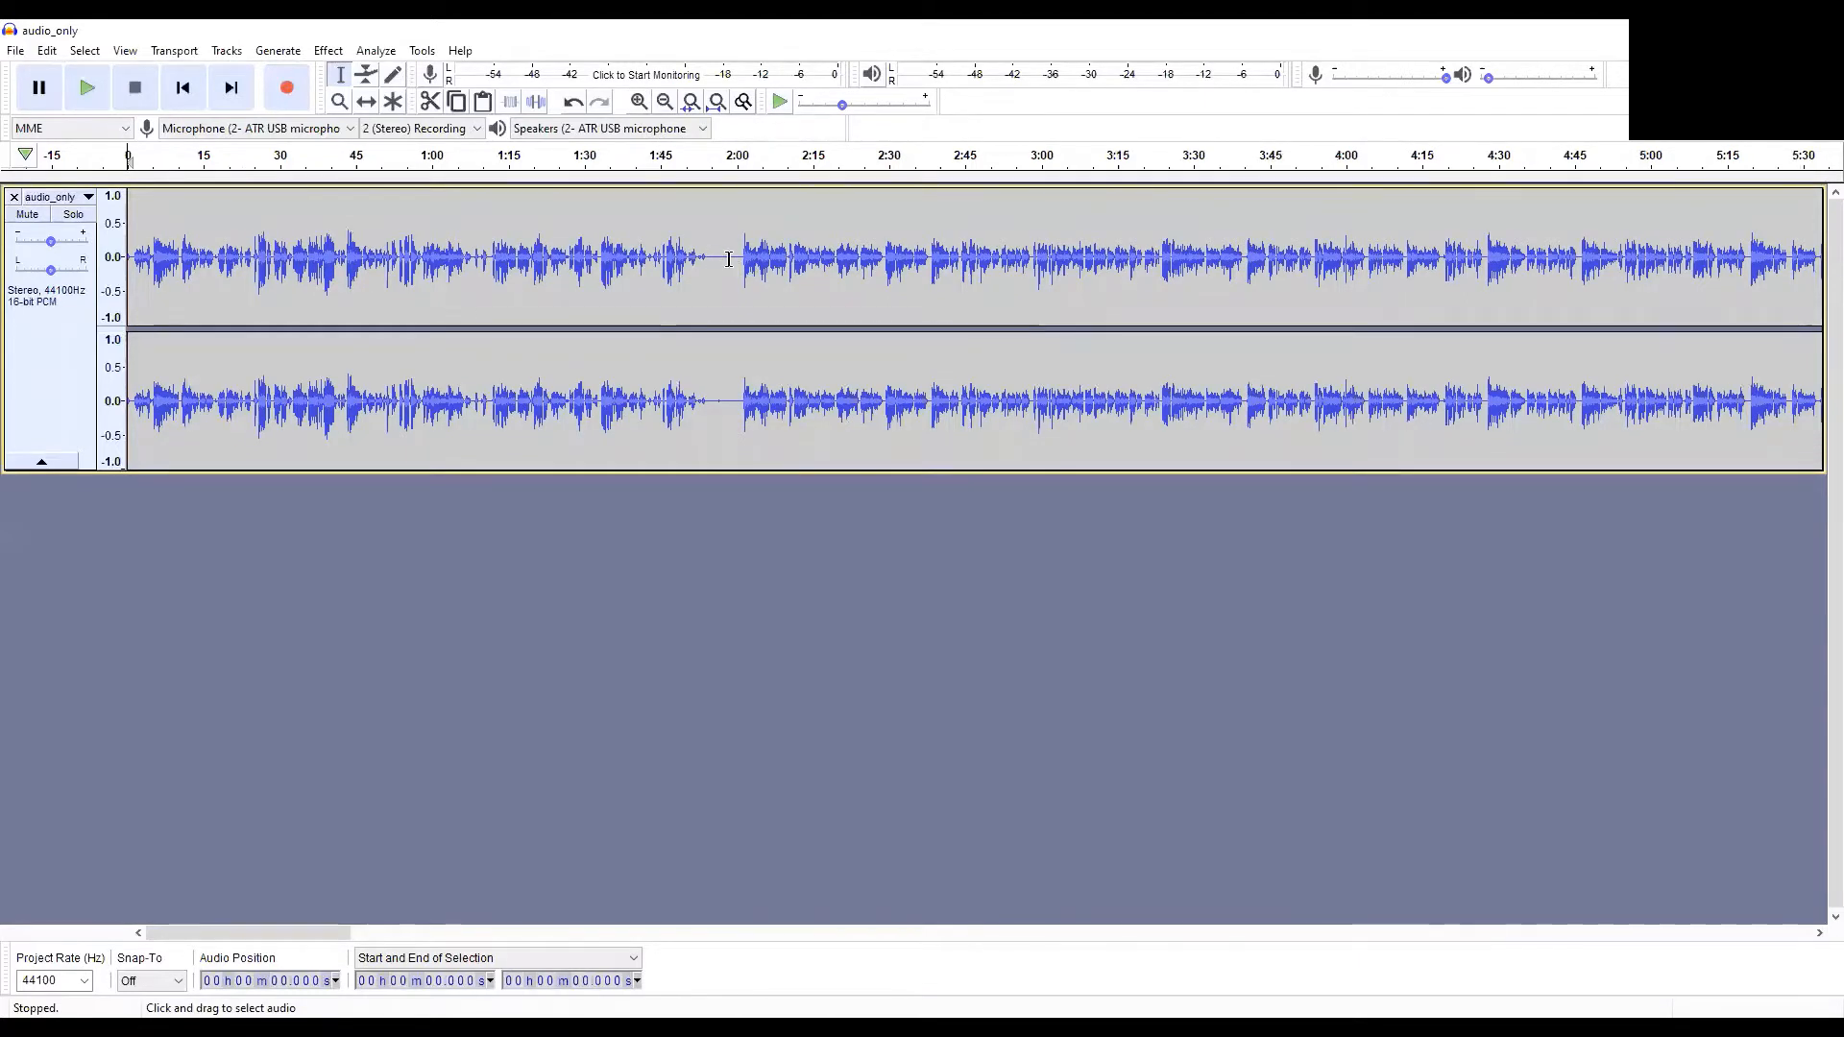
left_click(670, 165)
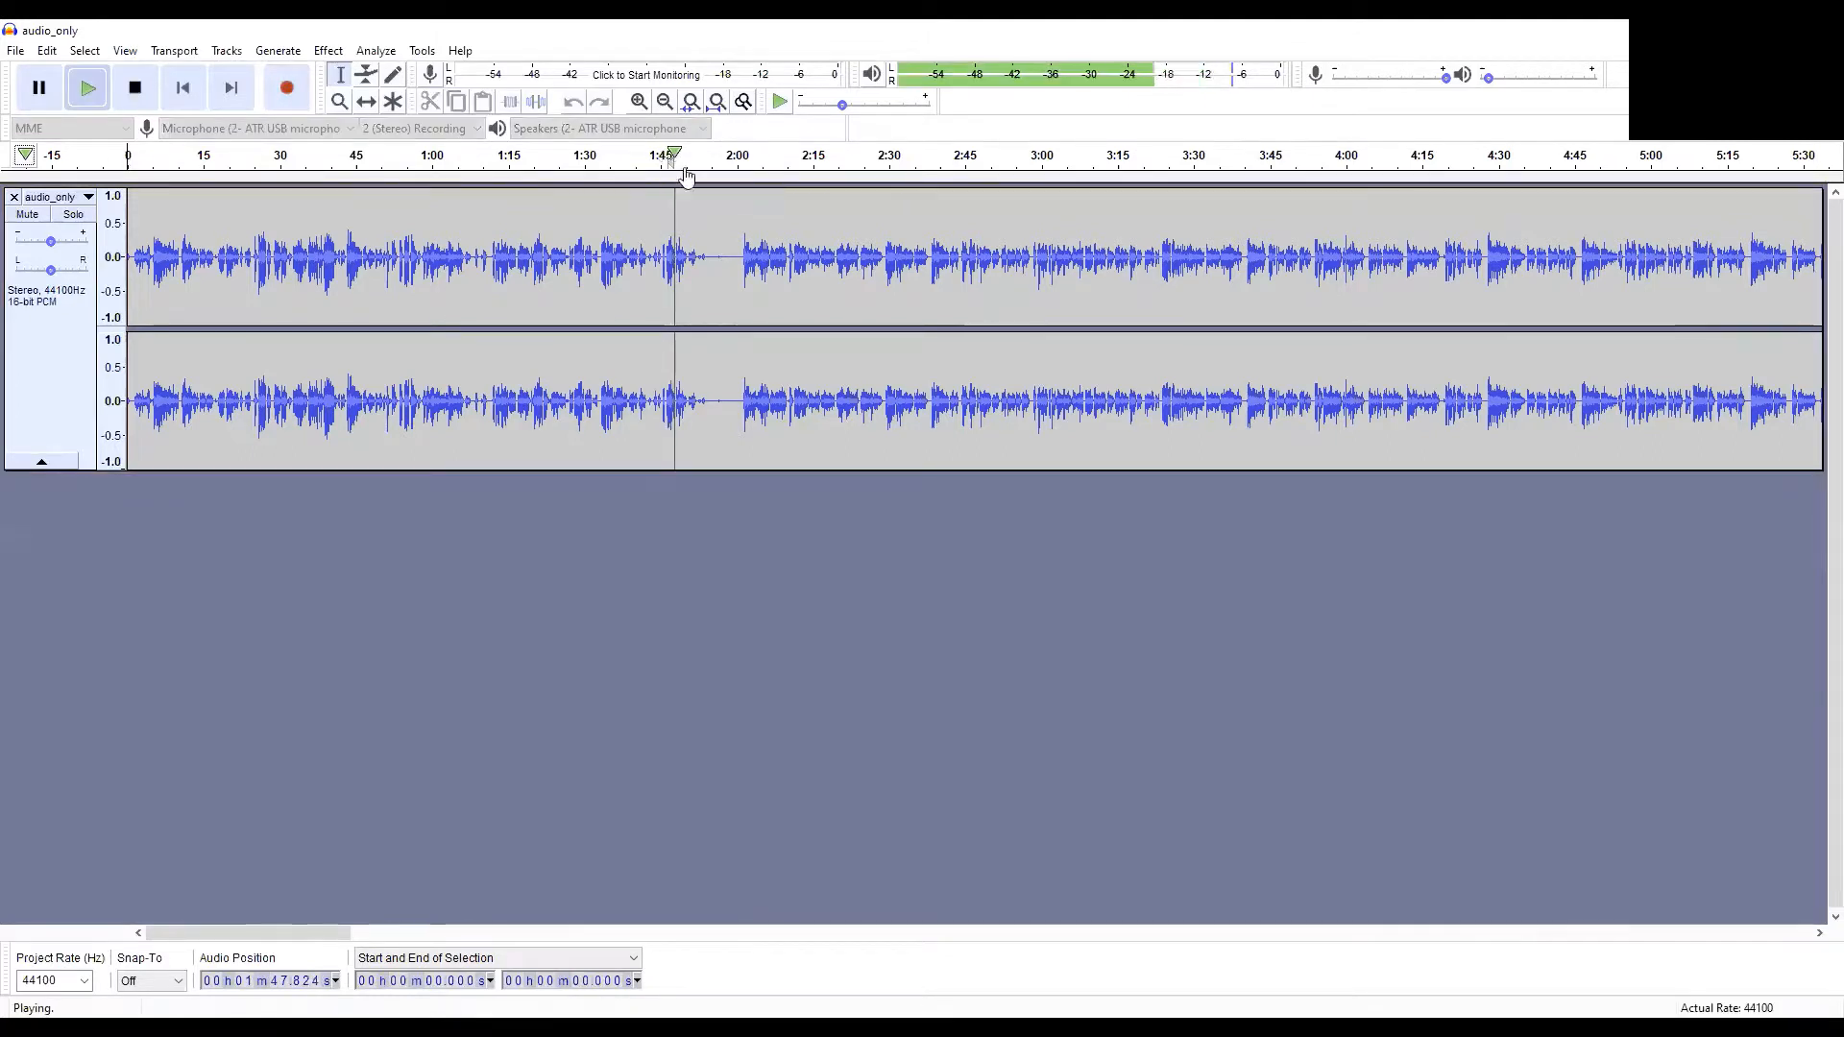
left_click(136, 108)
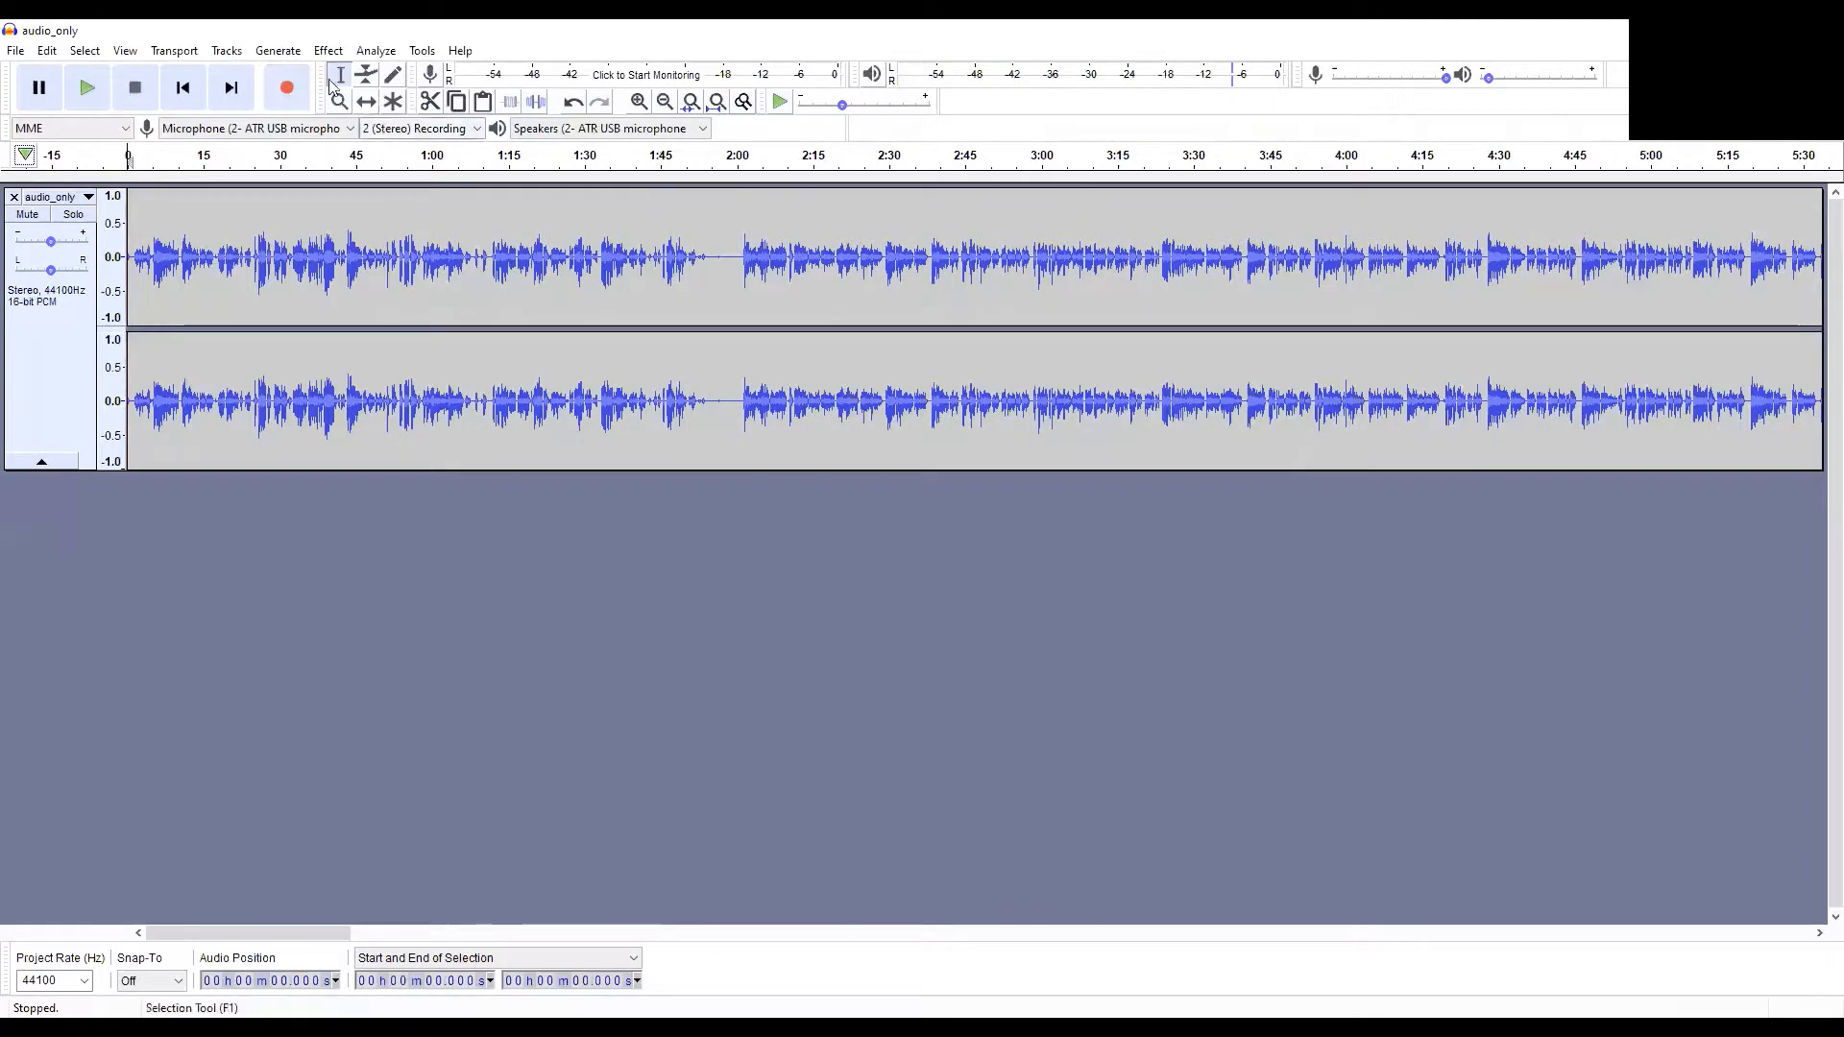
left_click(706, 259)
left_click_drag(706, 259, 75, 293)
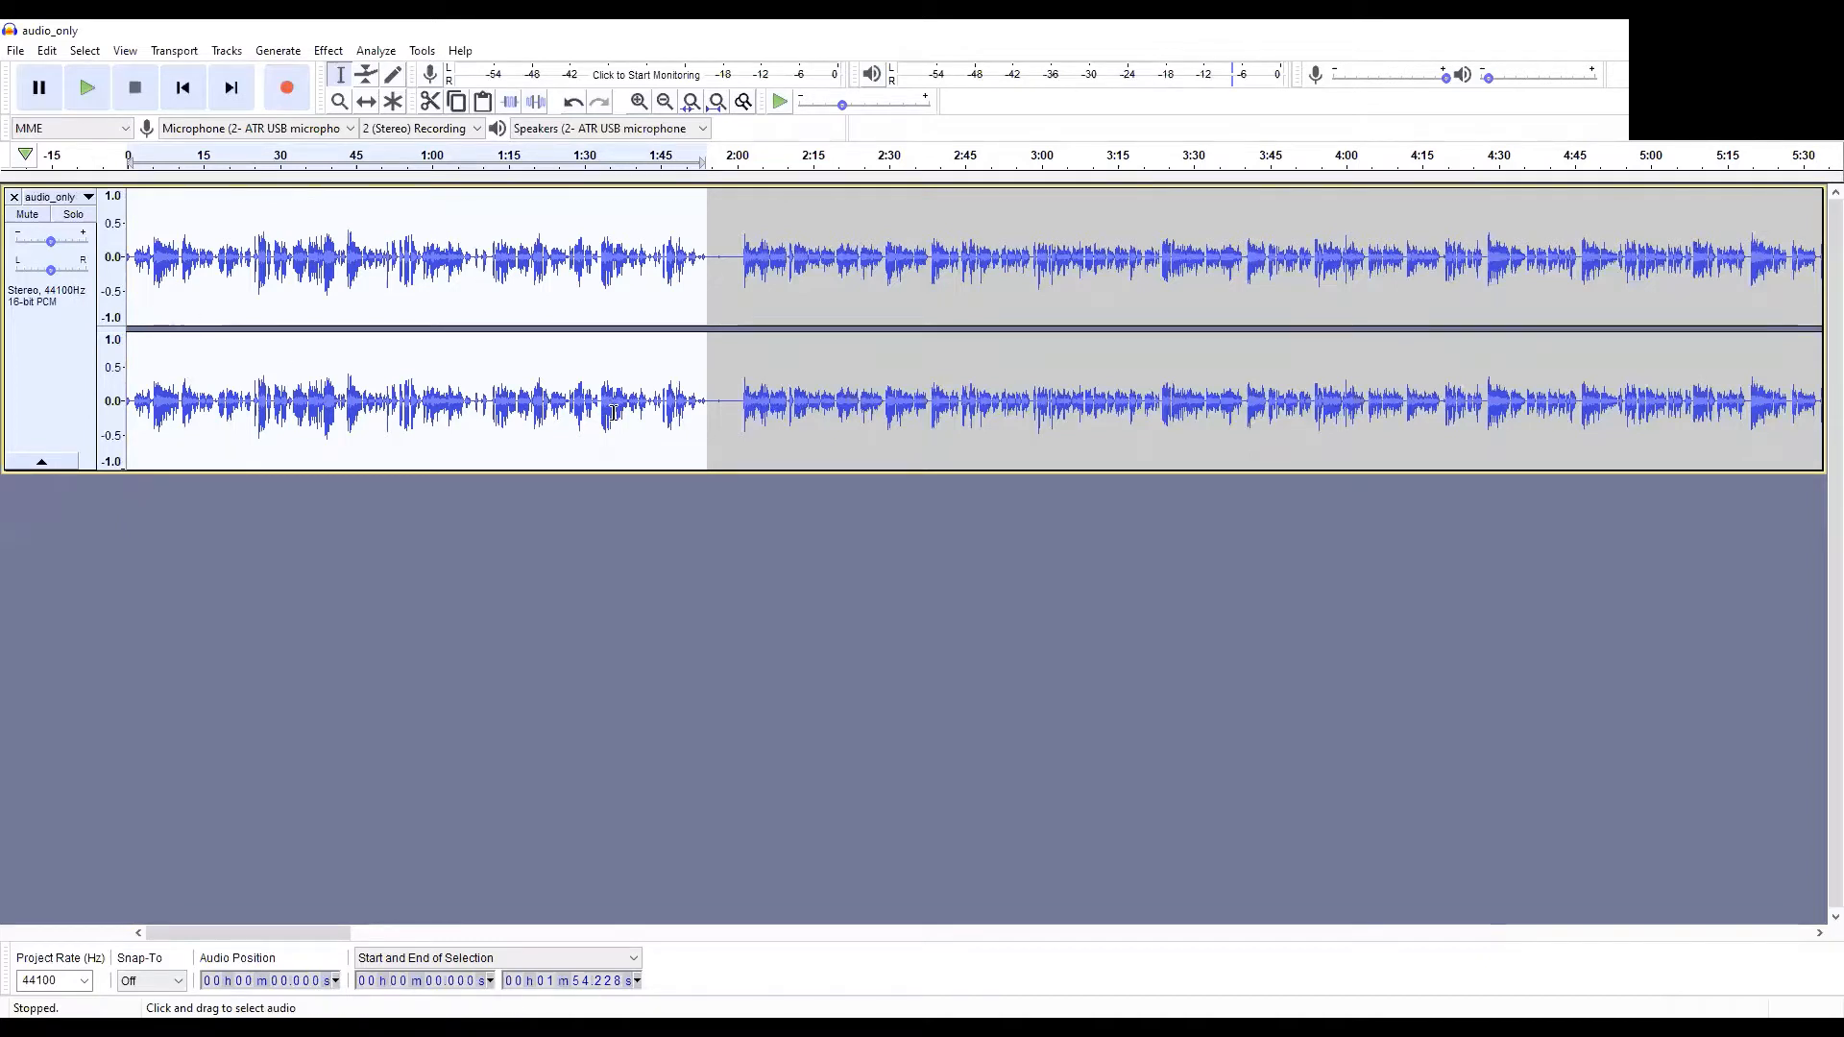
key("Delete")
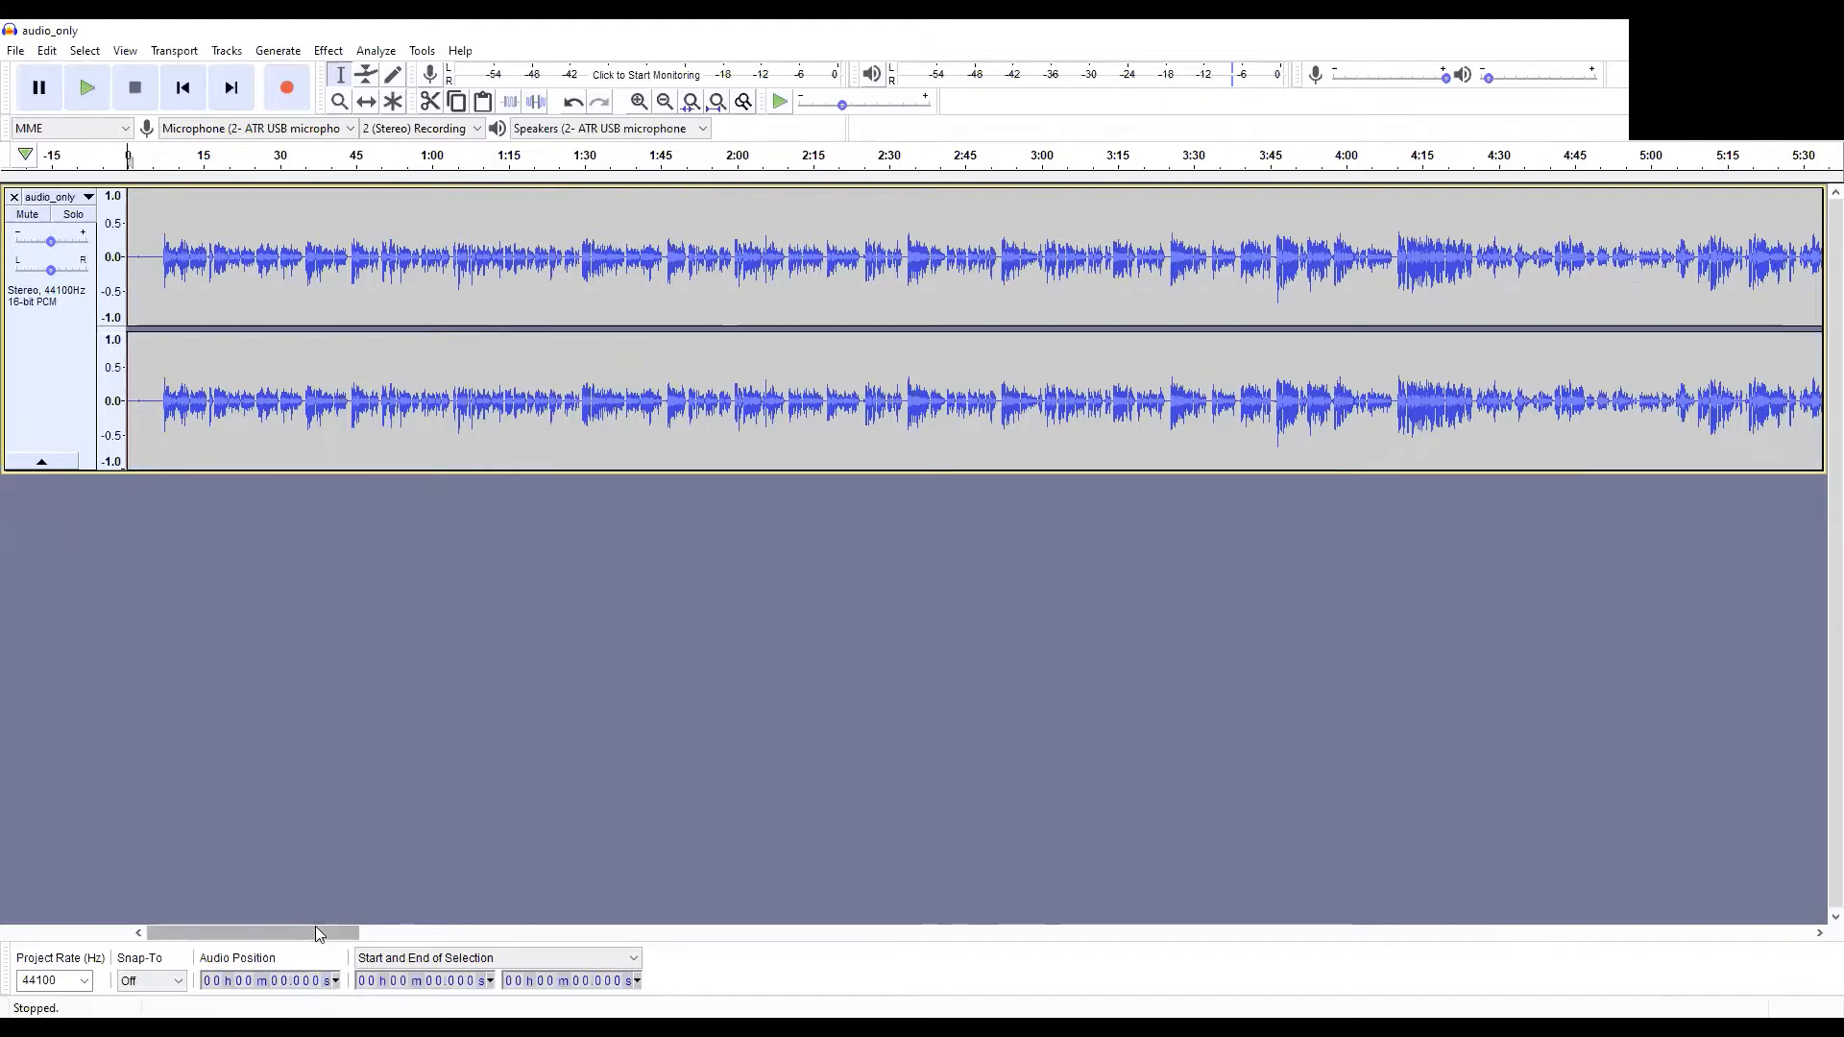
Step: Play the audio around 35:25 and 36:15 to find the ending, and delete everything from about 36:23 to the track's end
left_click_drag(317, 931, 1601, 993)
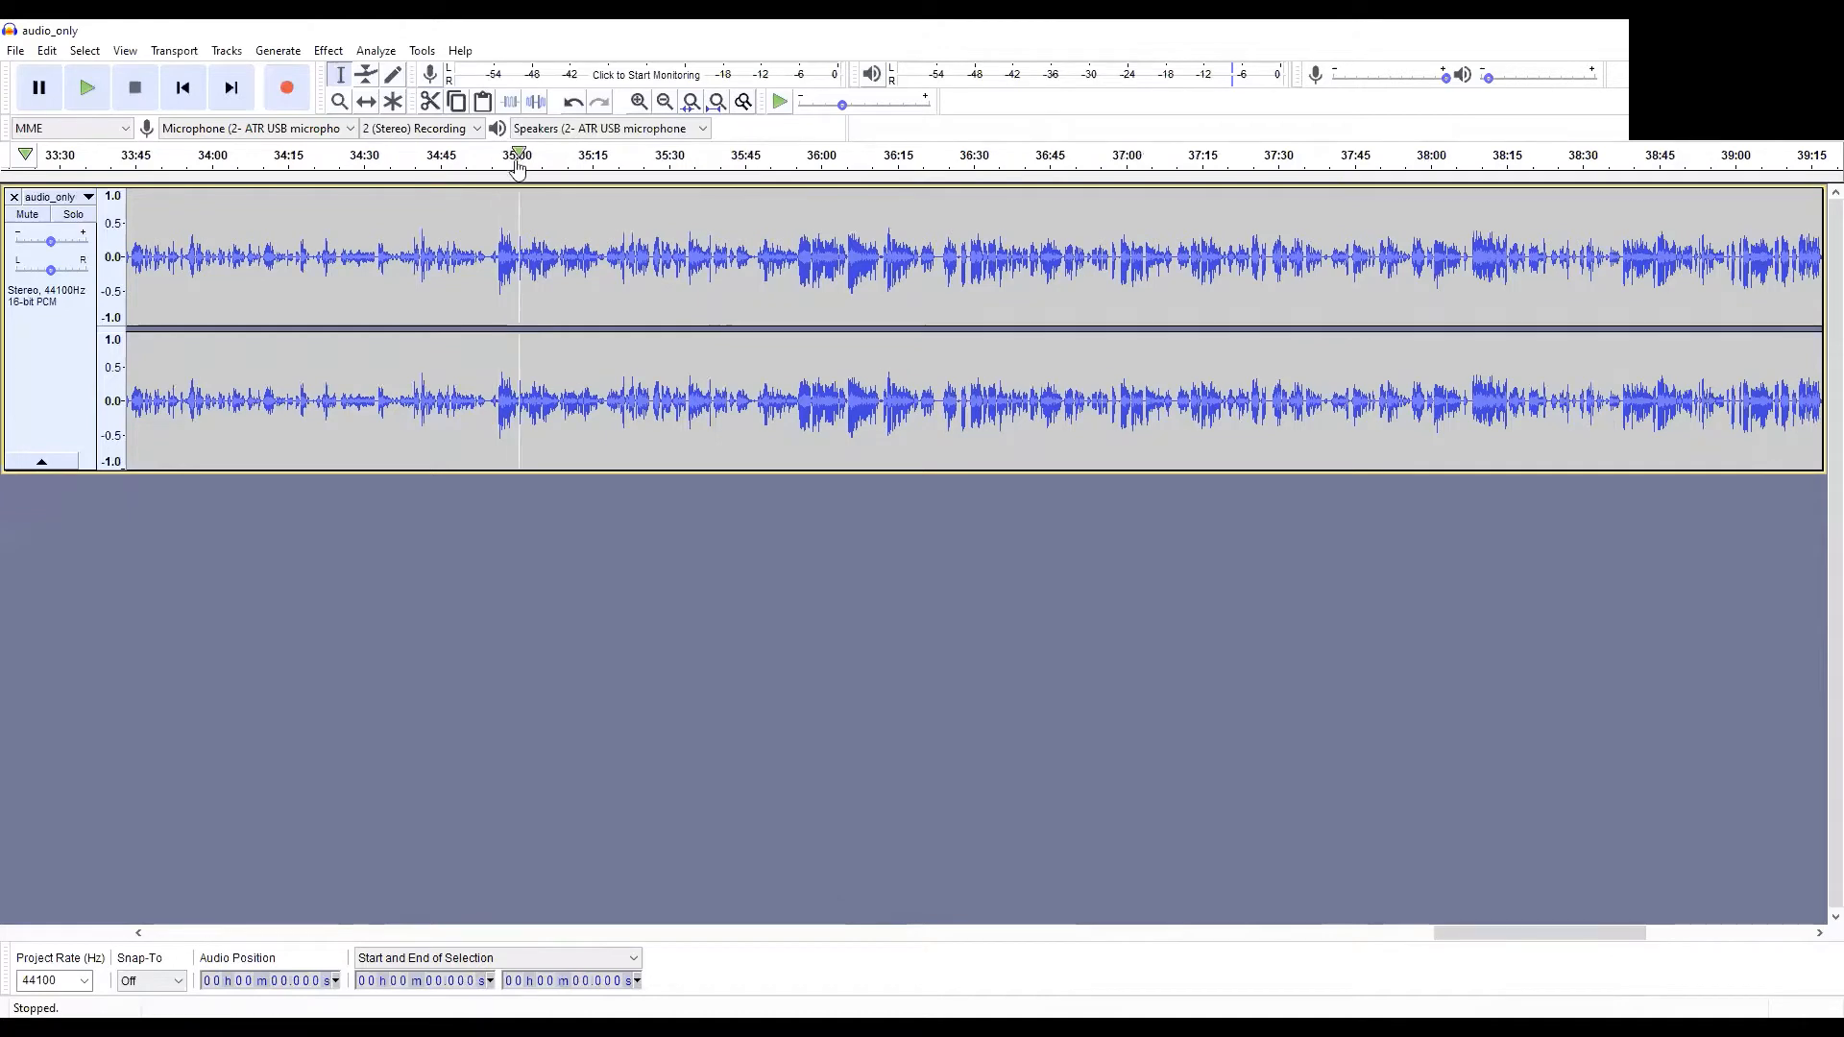
left_click(645, 157)
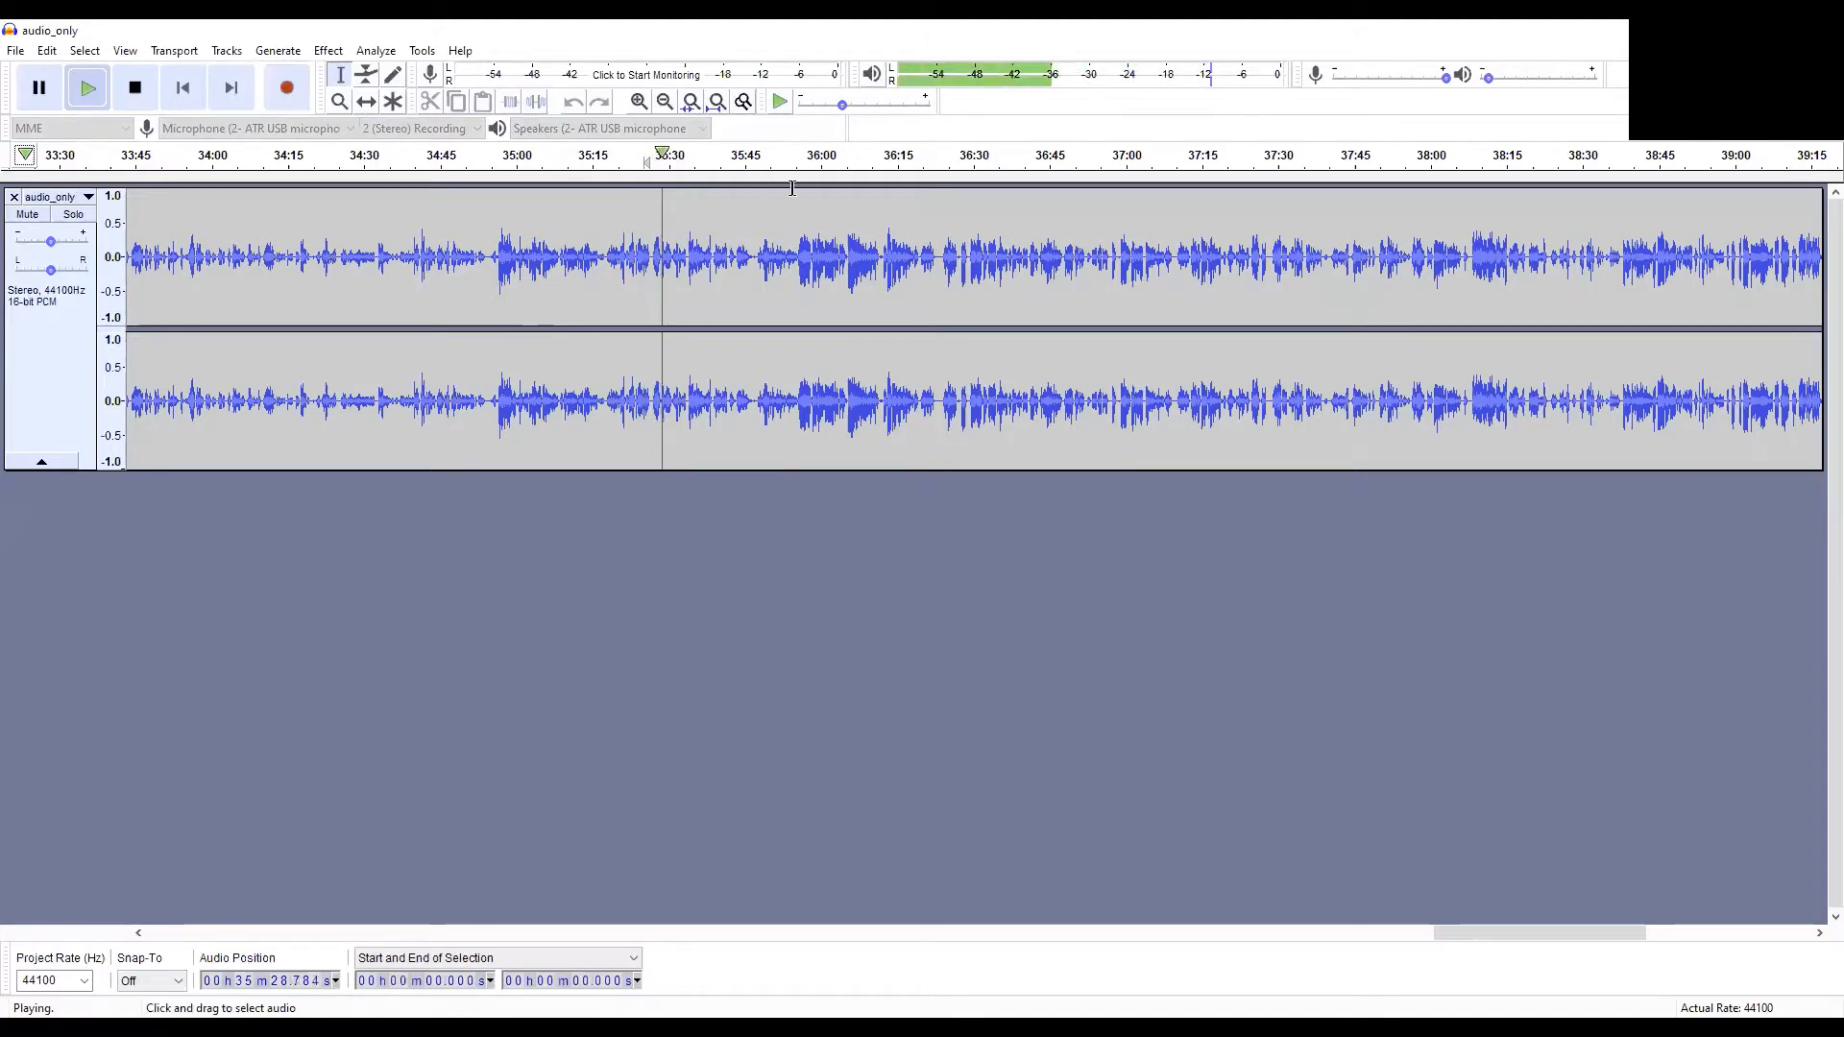
left_click(899, 156)
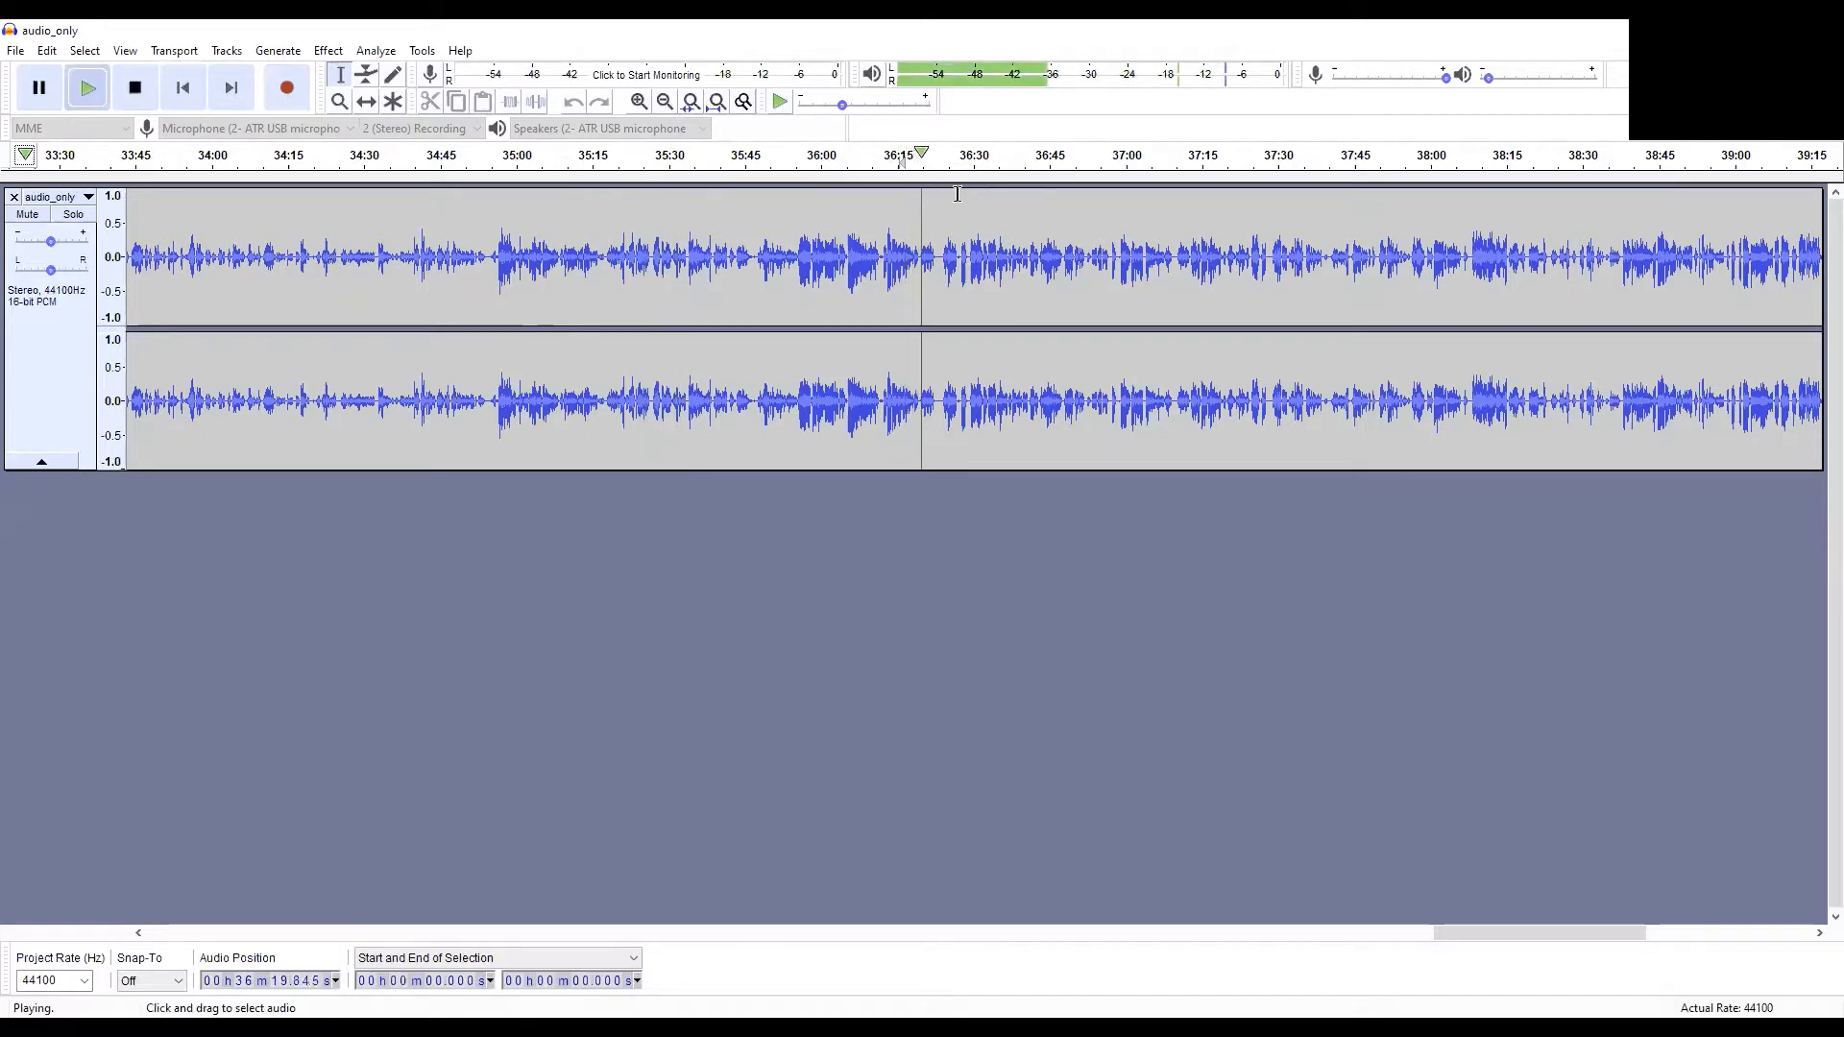
left_click(149, 97)
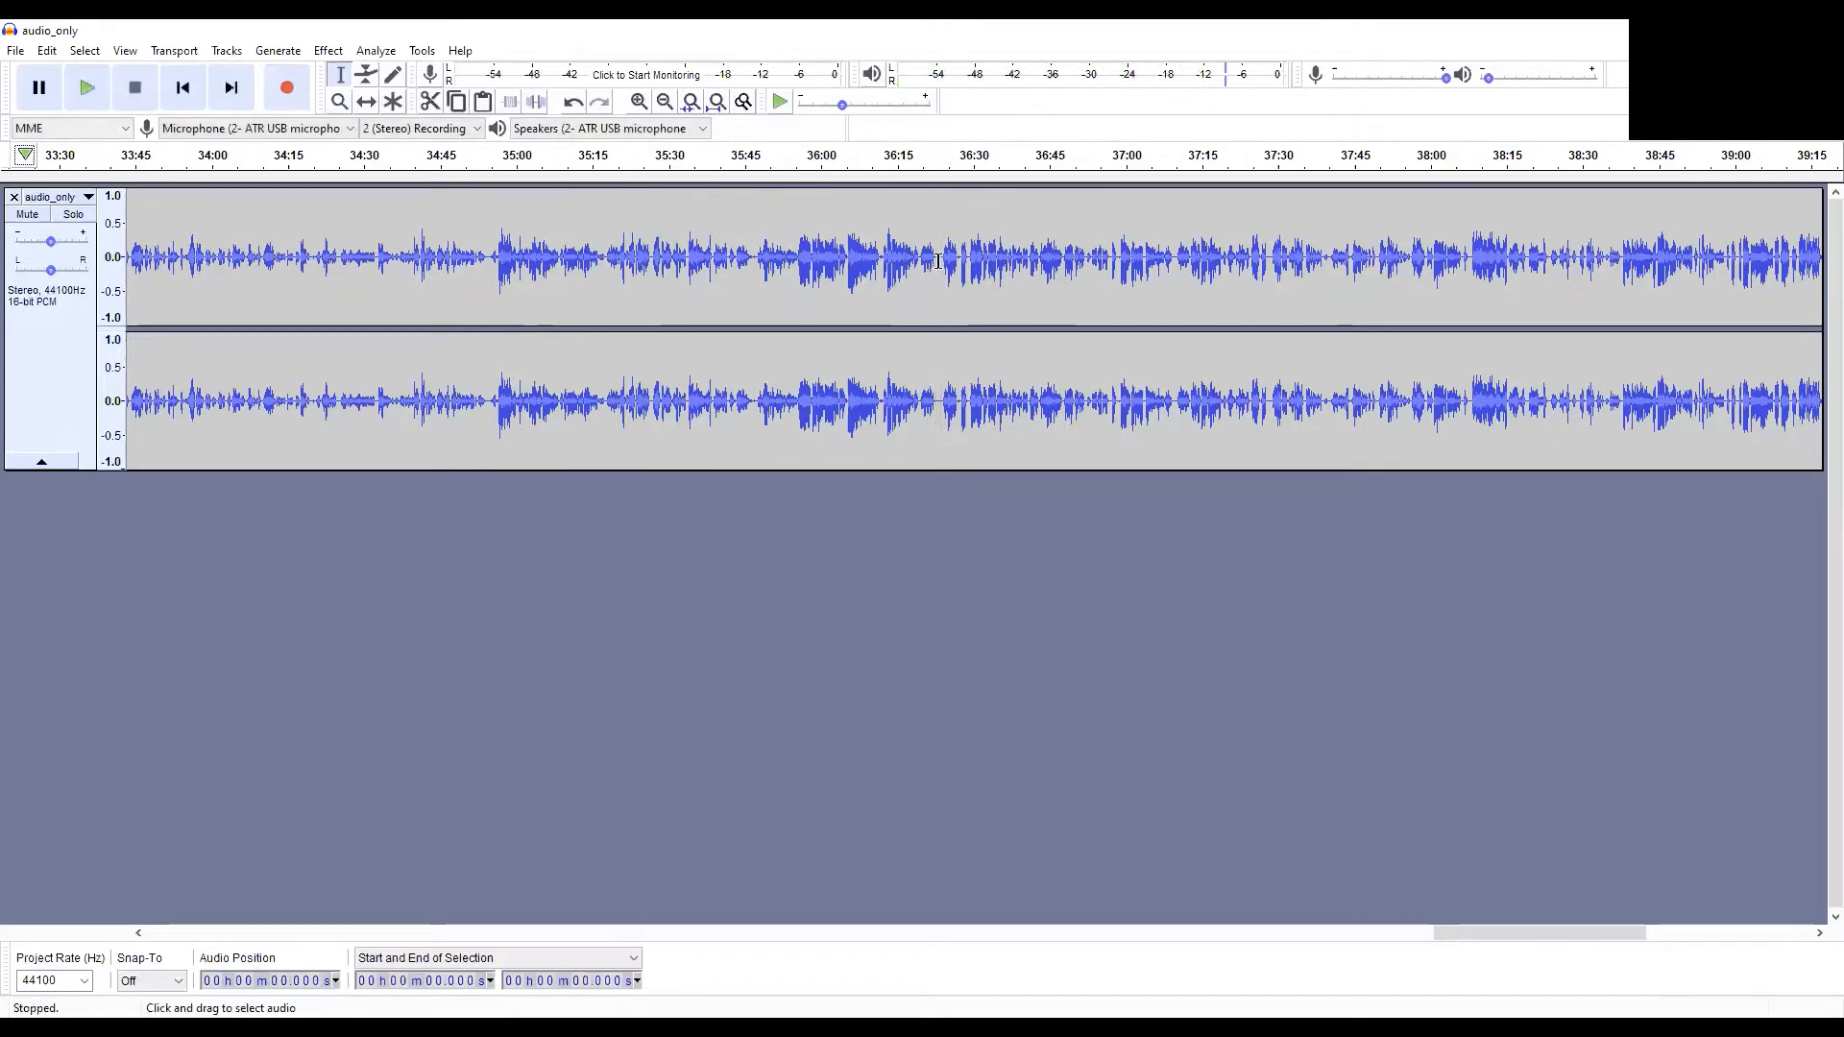
left_click_drag(938, 262, 1646, 415)
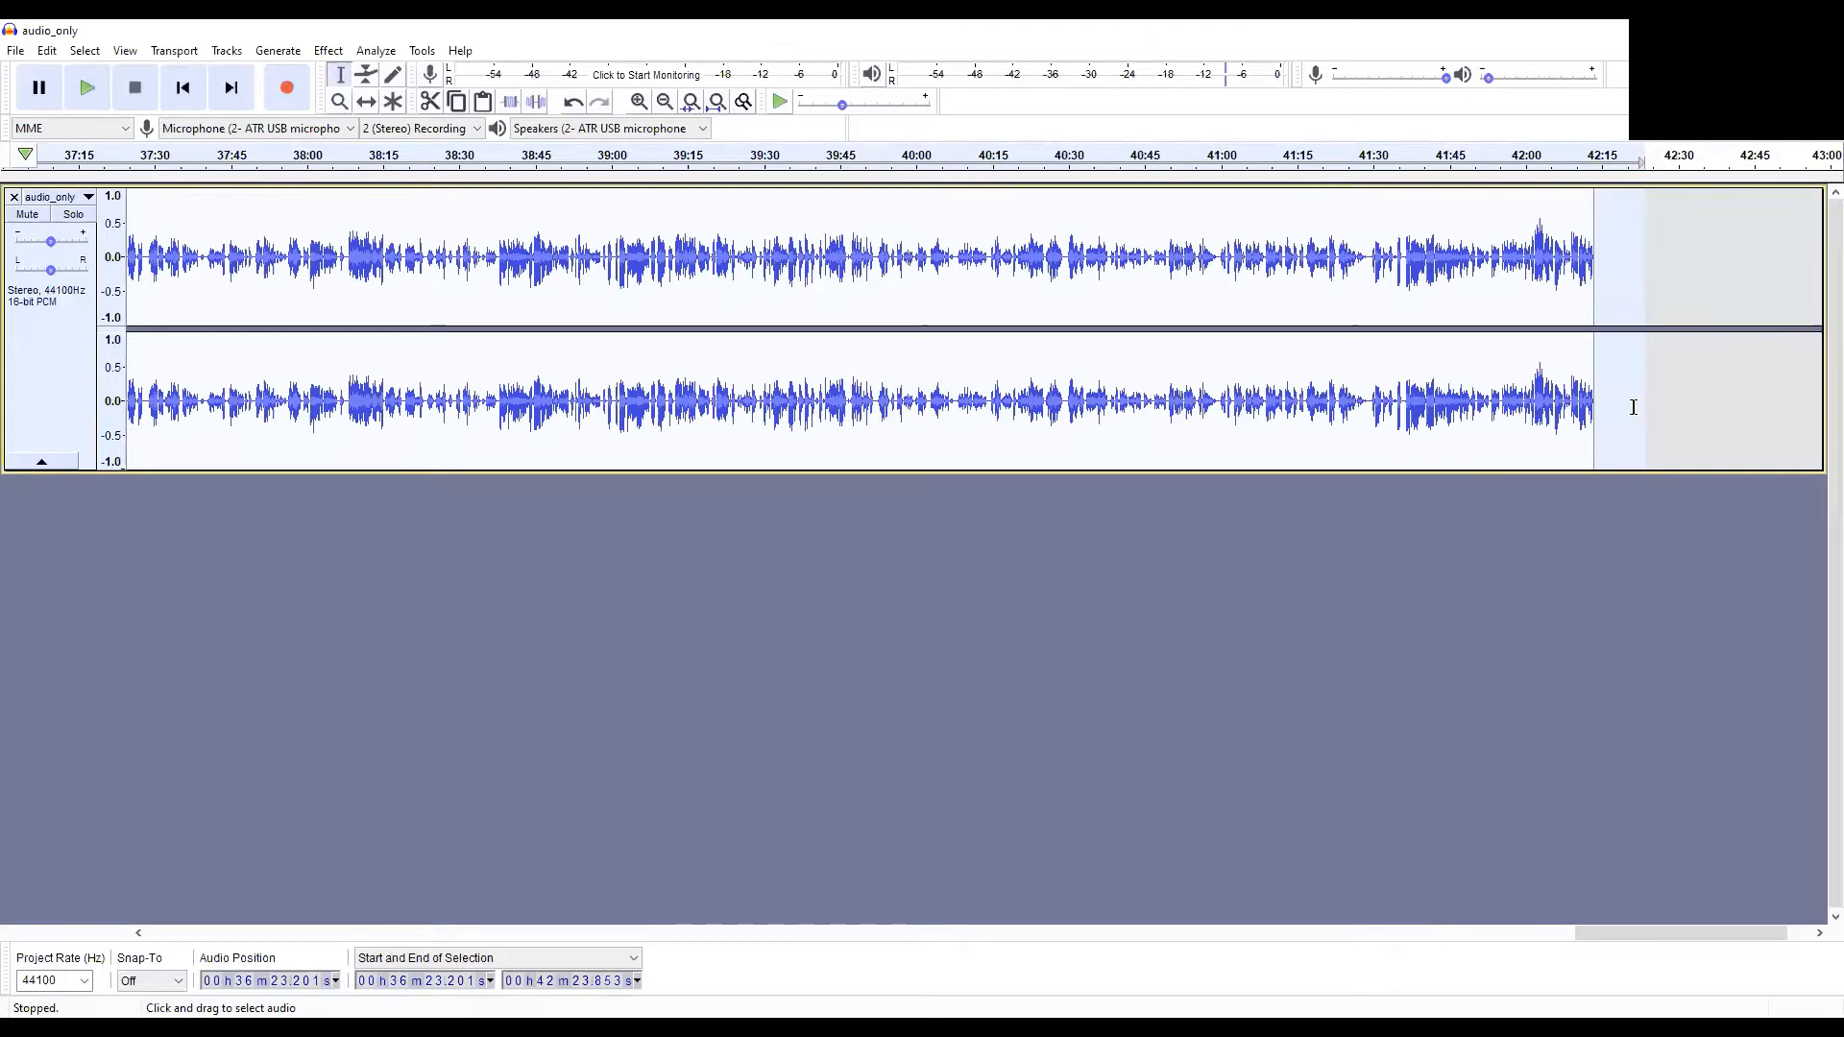
key("Delete")
Step: Capture a noise profile for Noise Reduction from the silent first 6.6 seconds of the track
left_click(1628, 932)
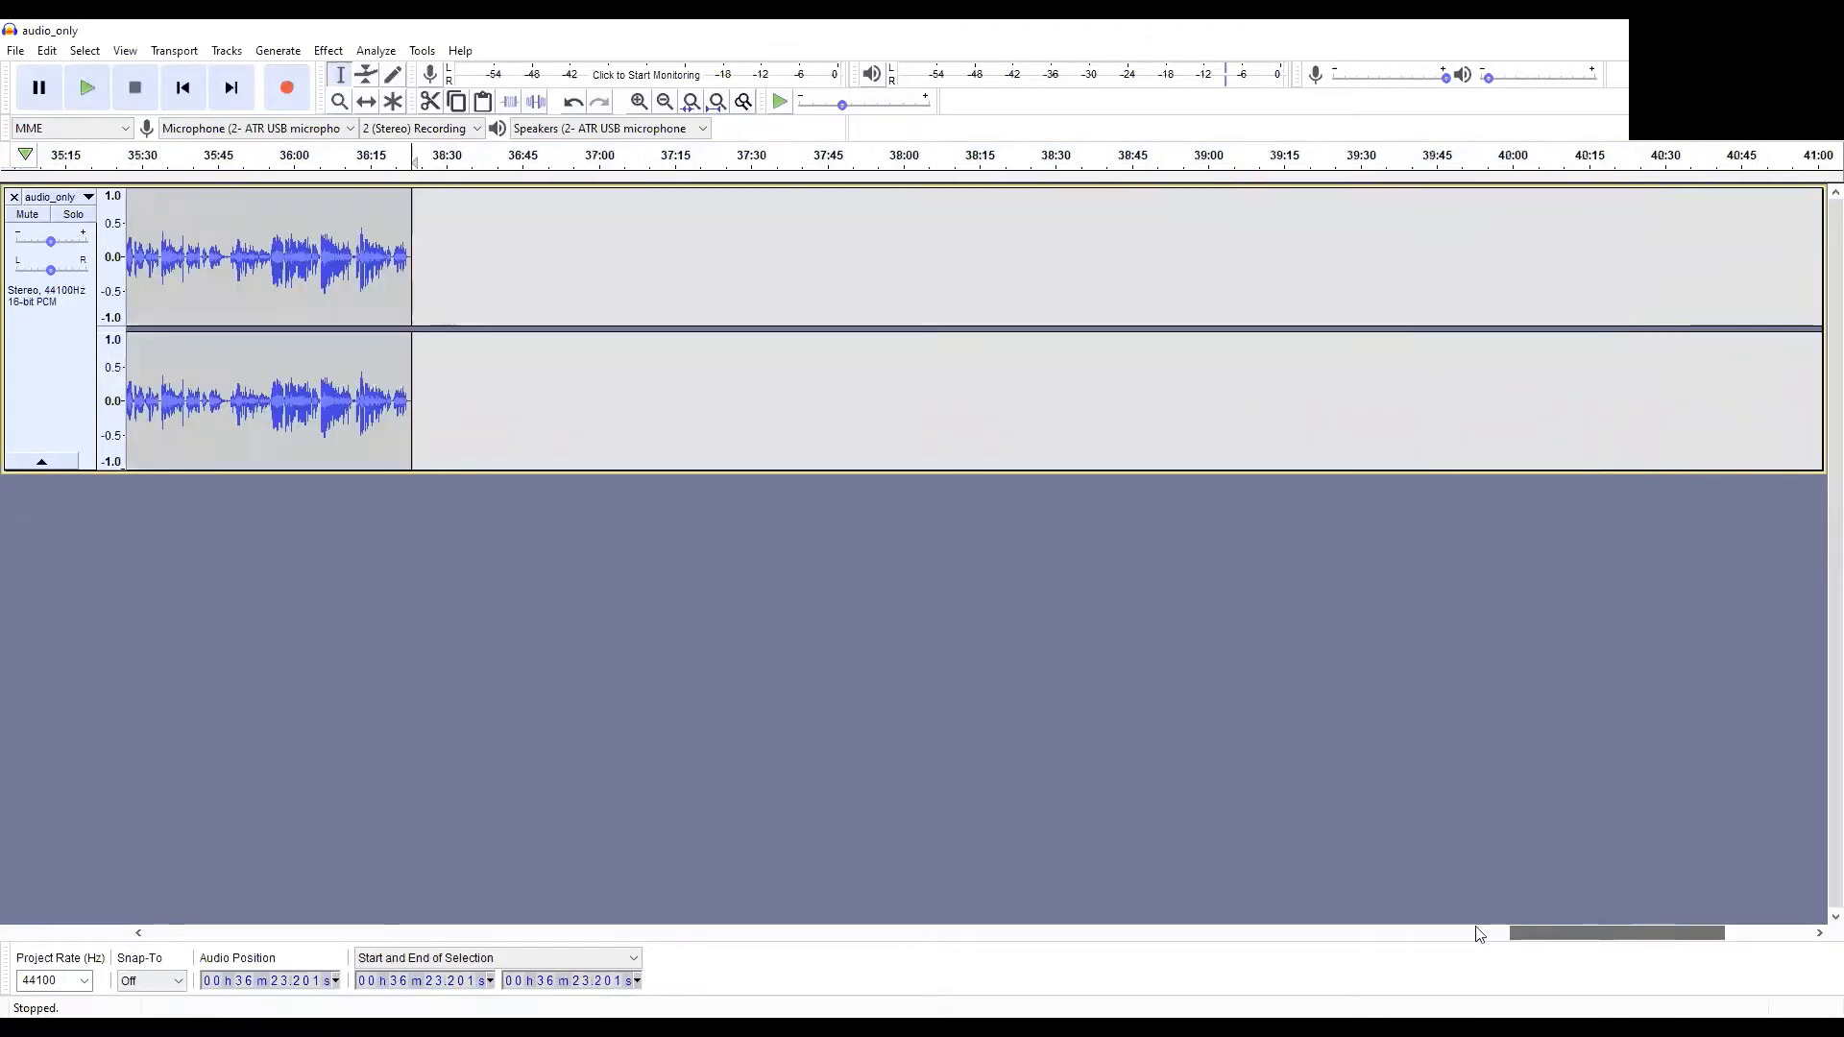
left_click_drag(1480, 933, 165, 908)
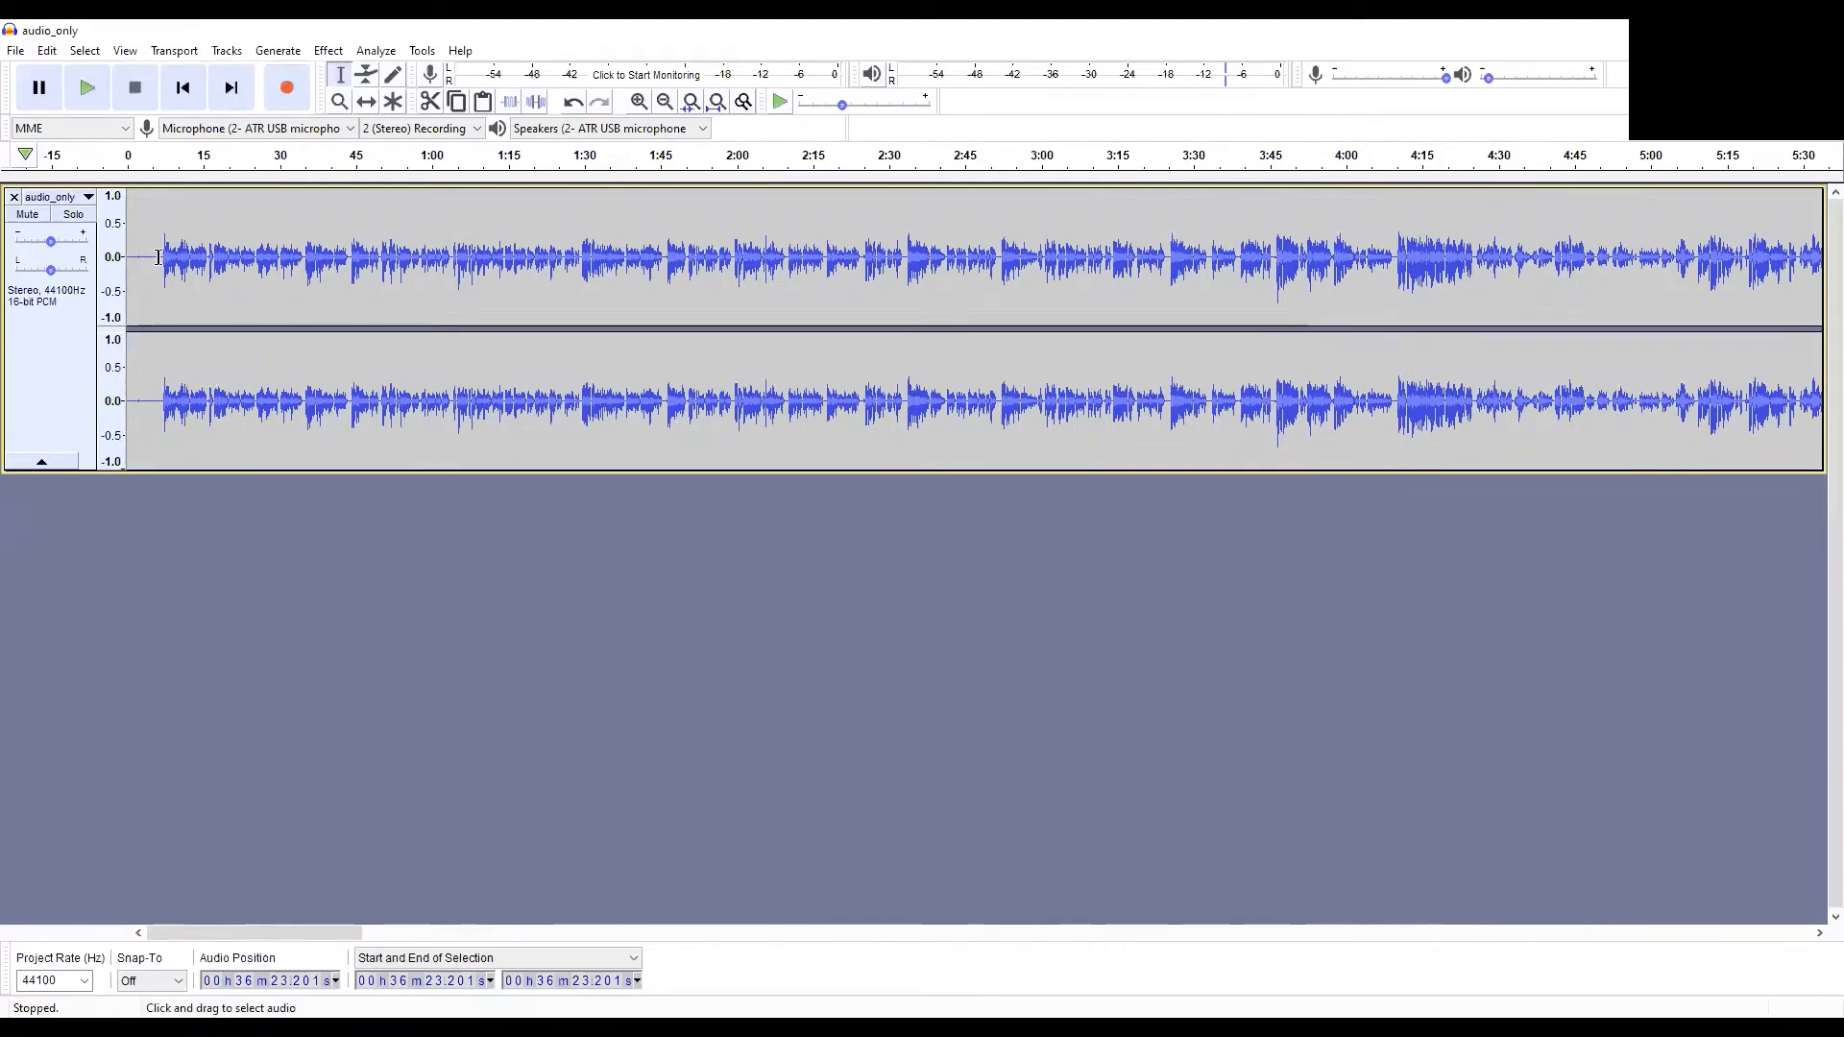
left_click_drag(160, 257, 126, 259)
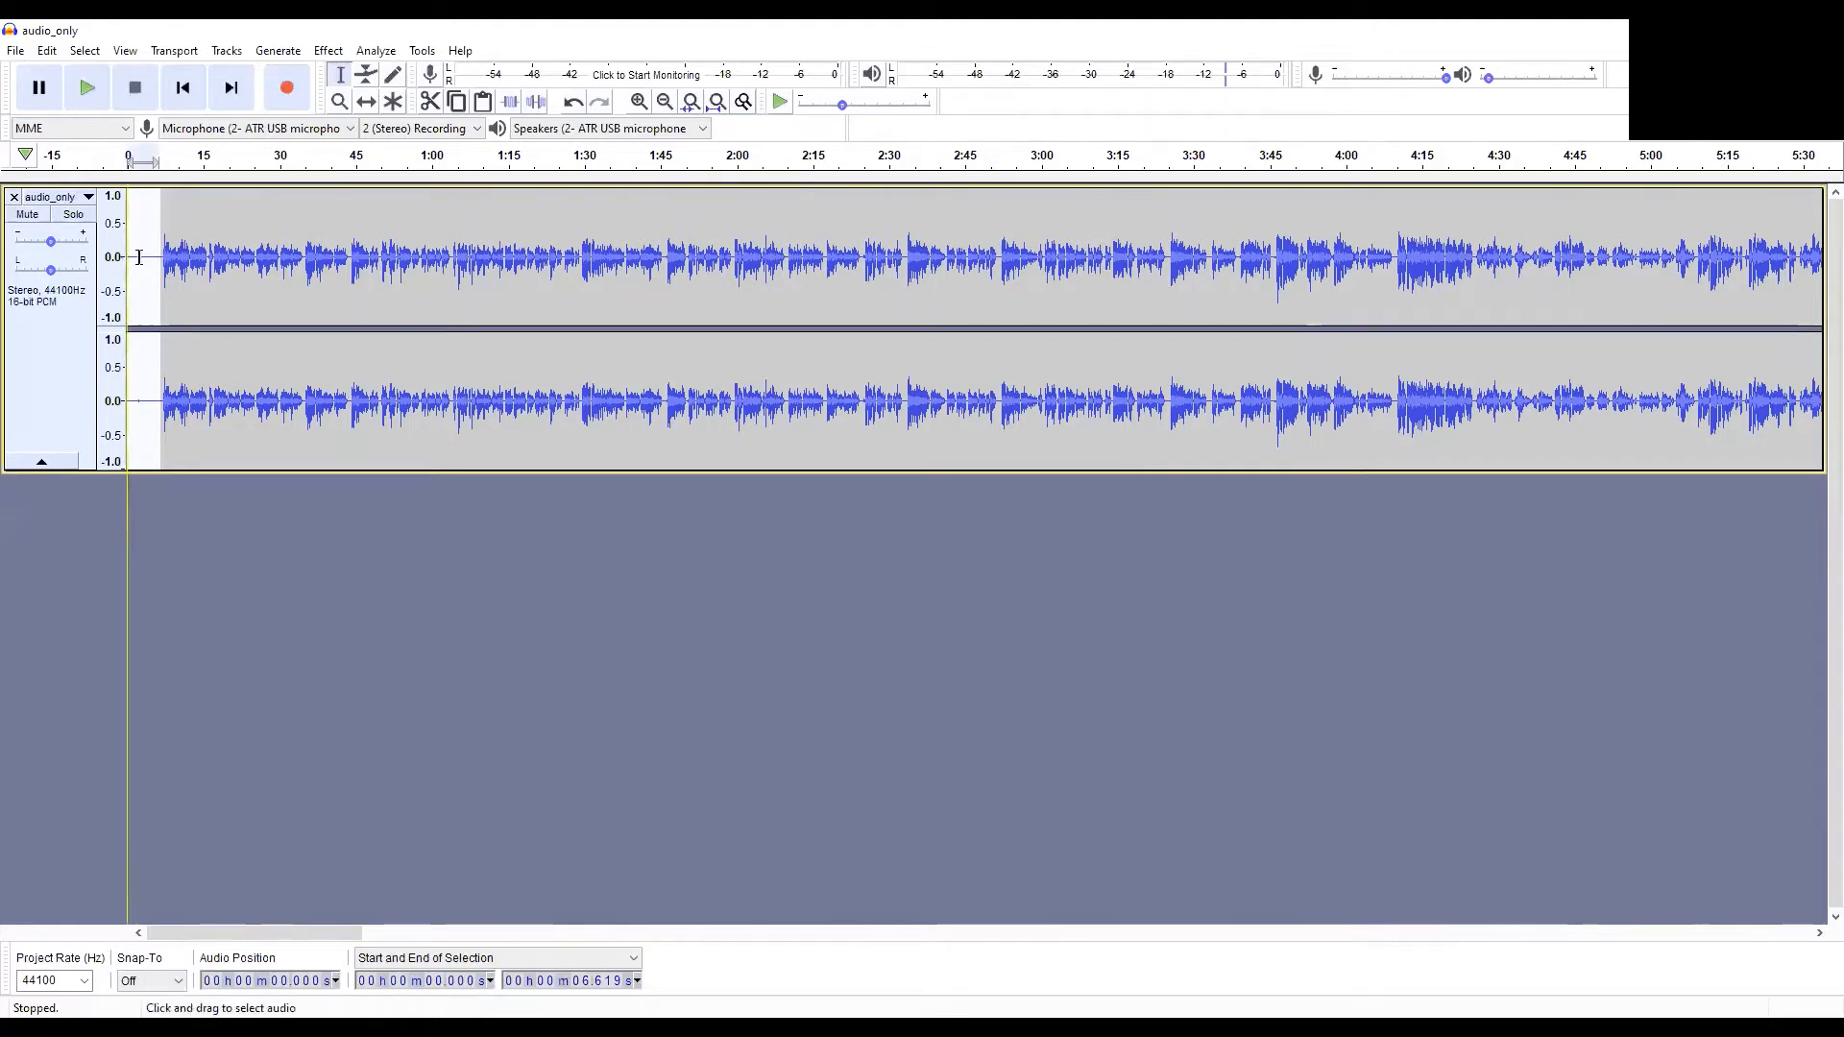
left_click(329, 52)
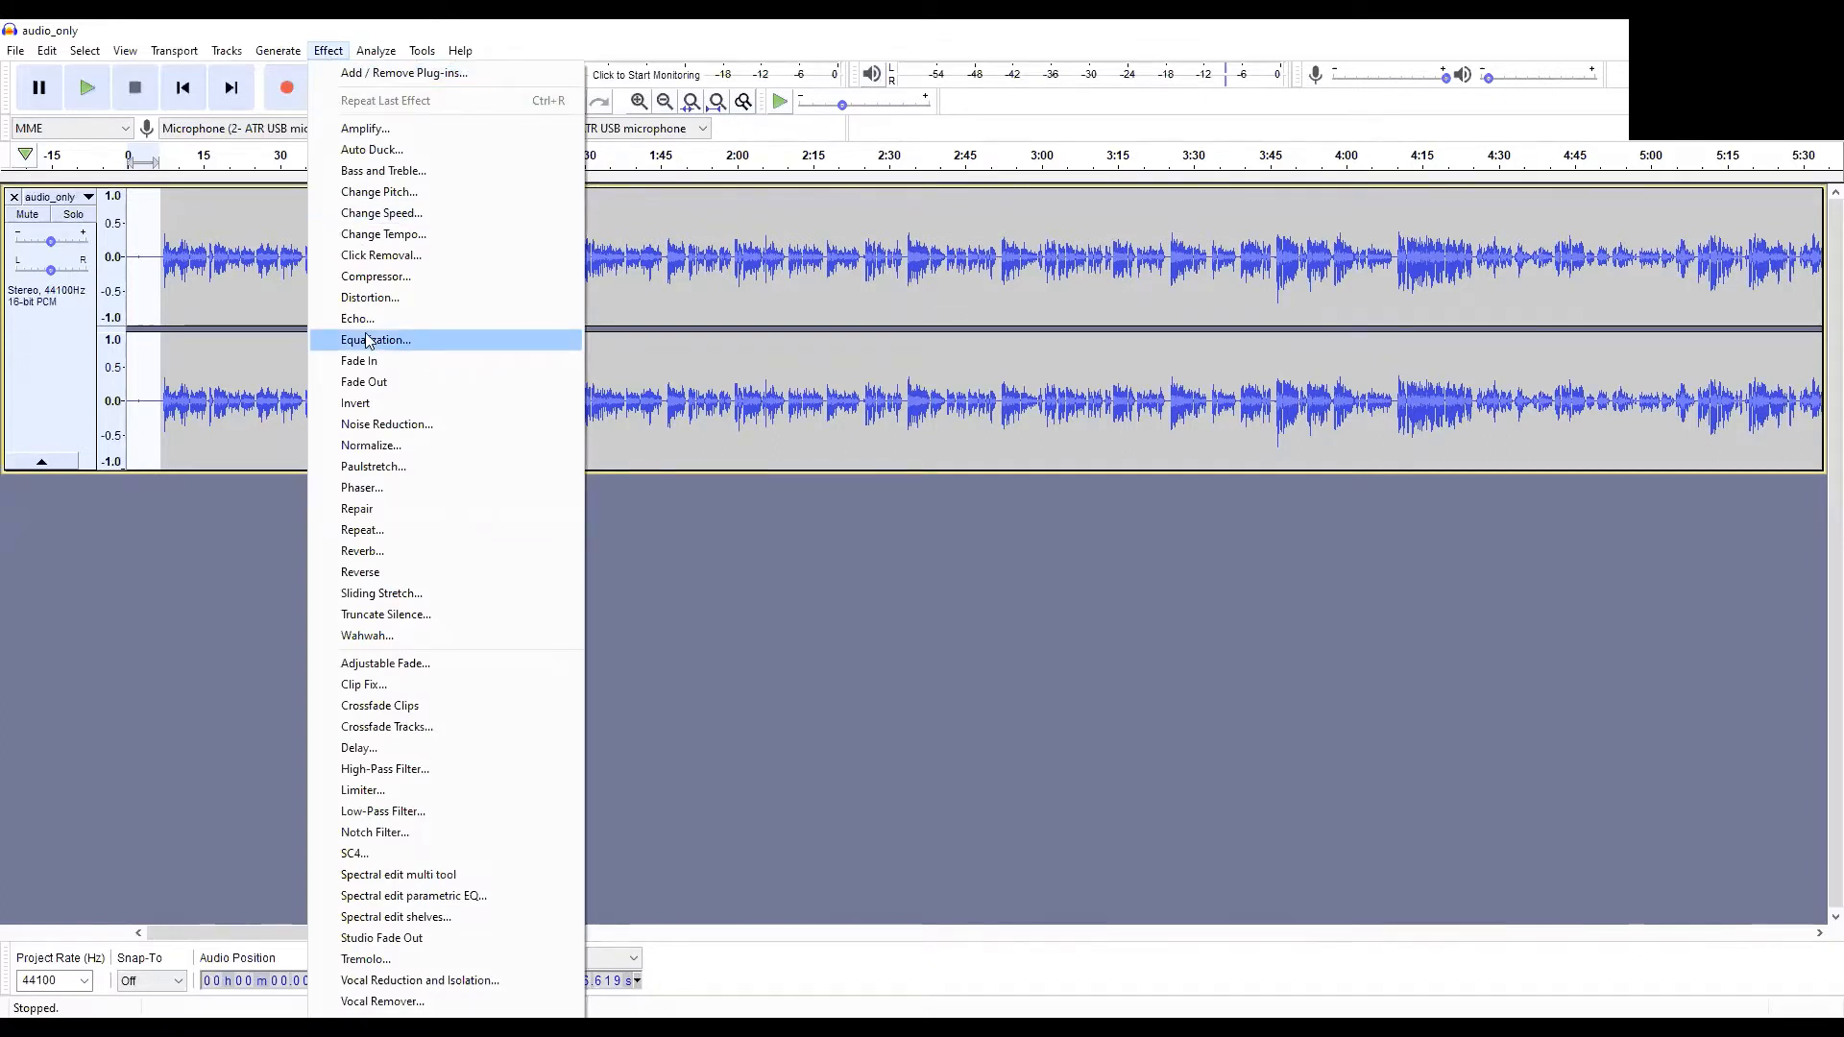
left_click(406, 425)
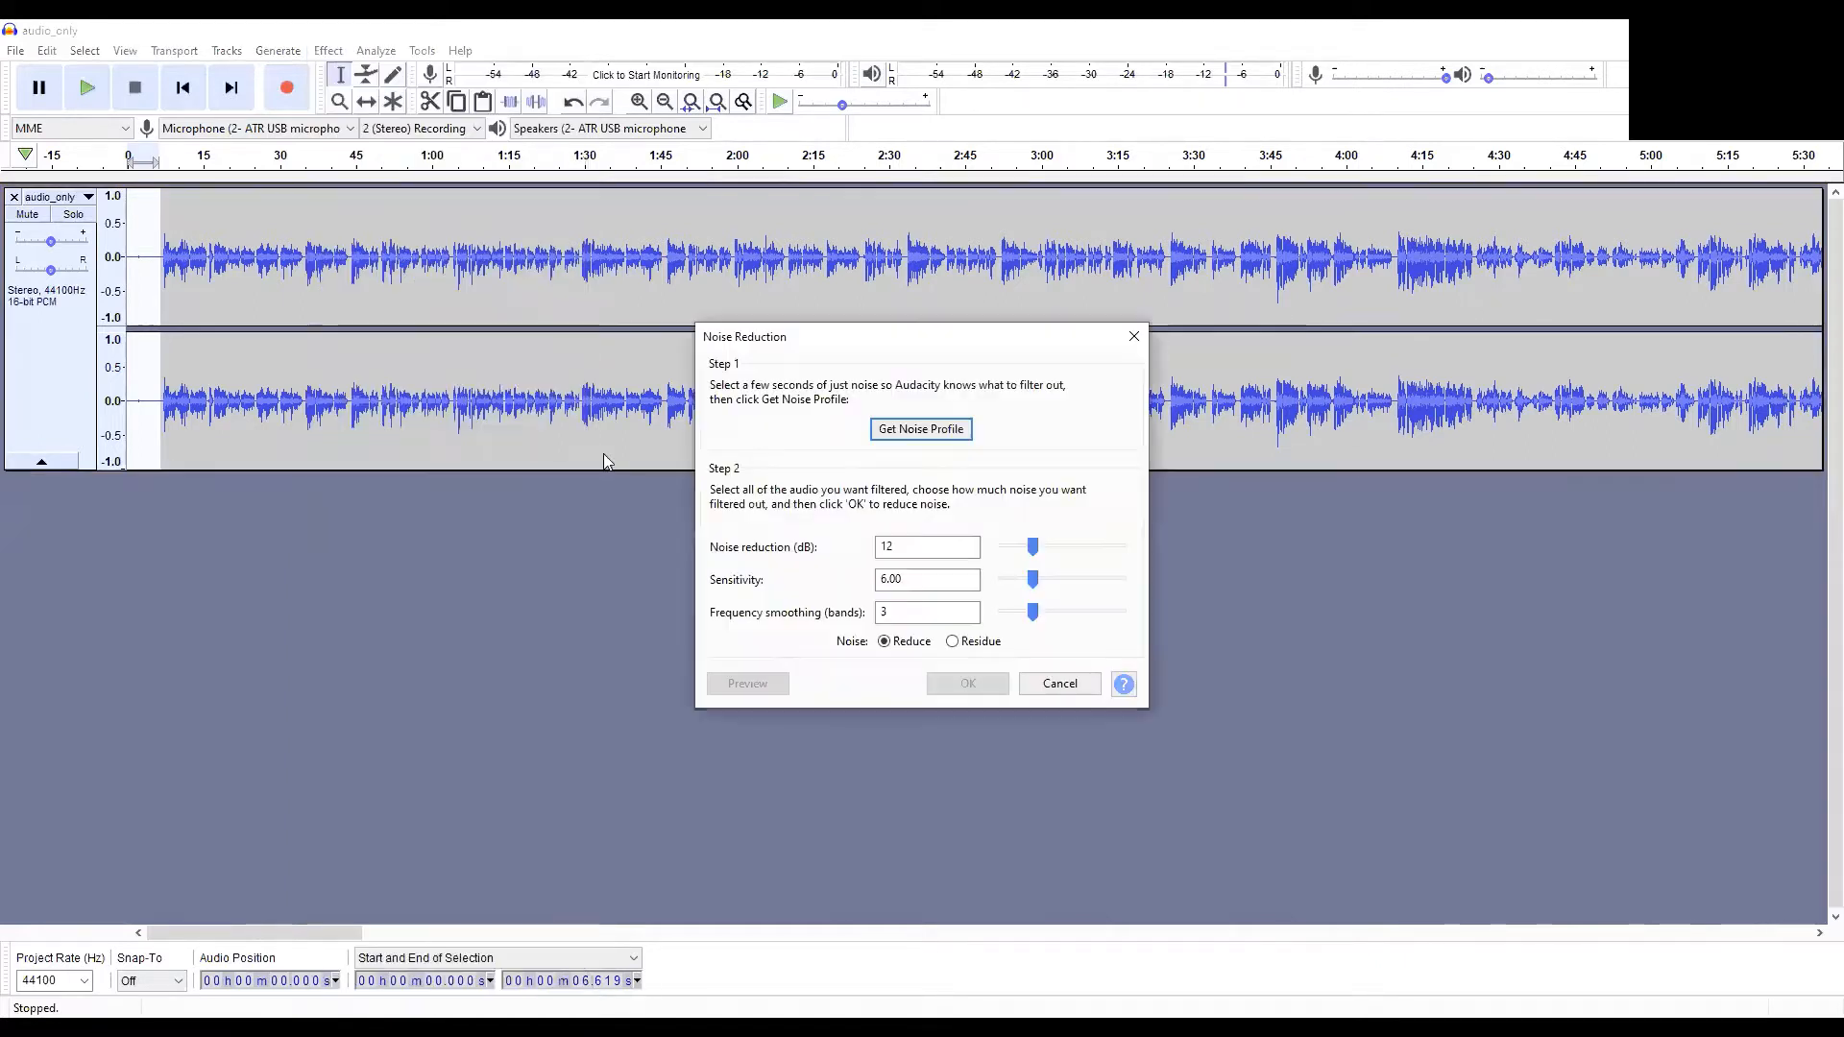
left_click(893, 434)
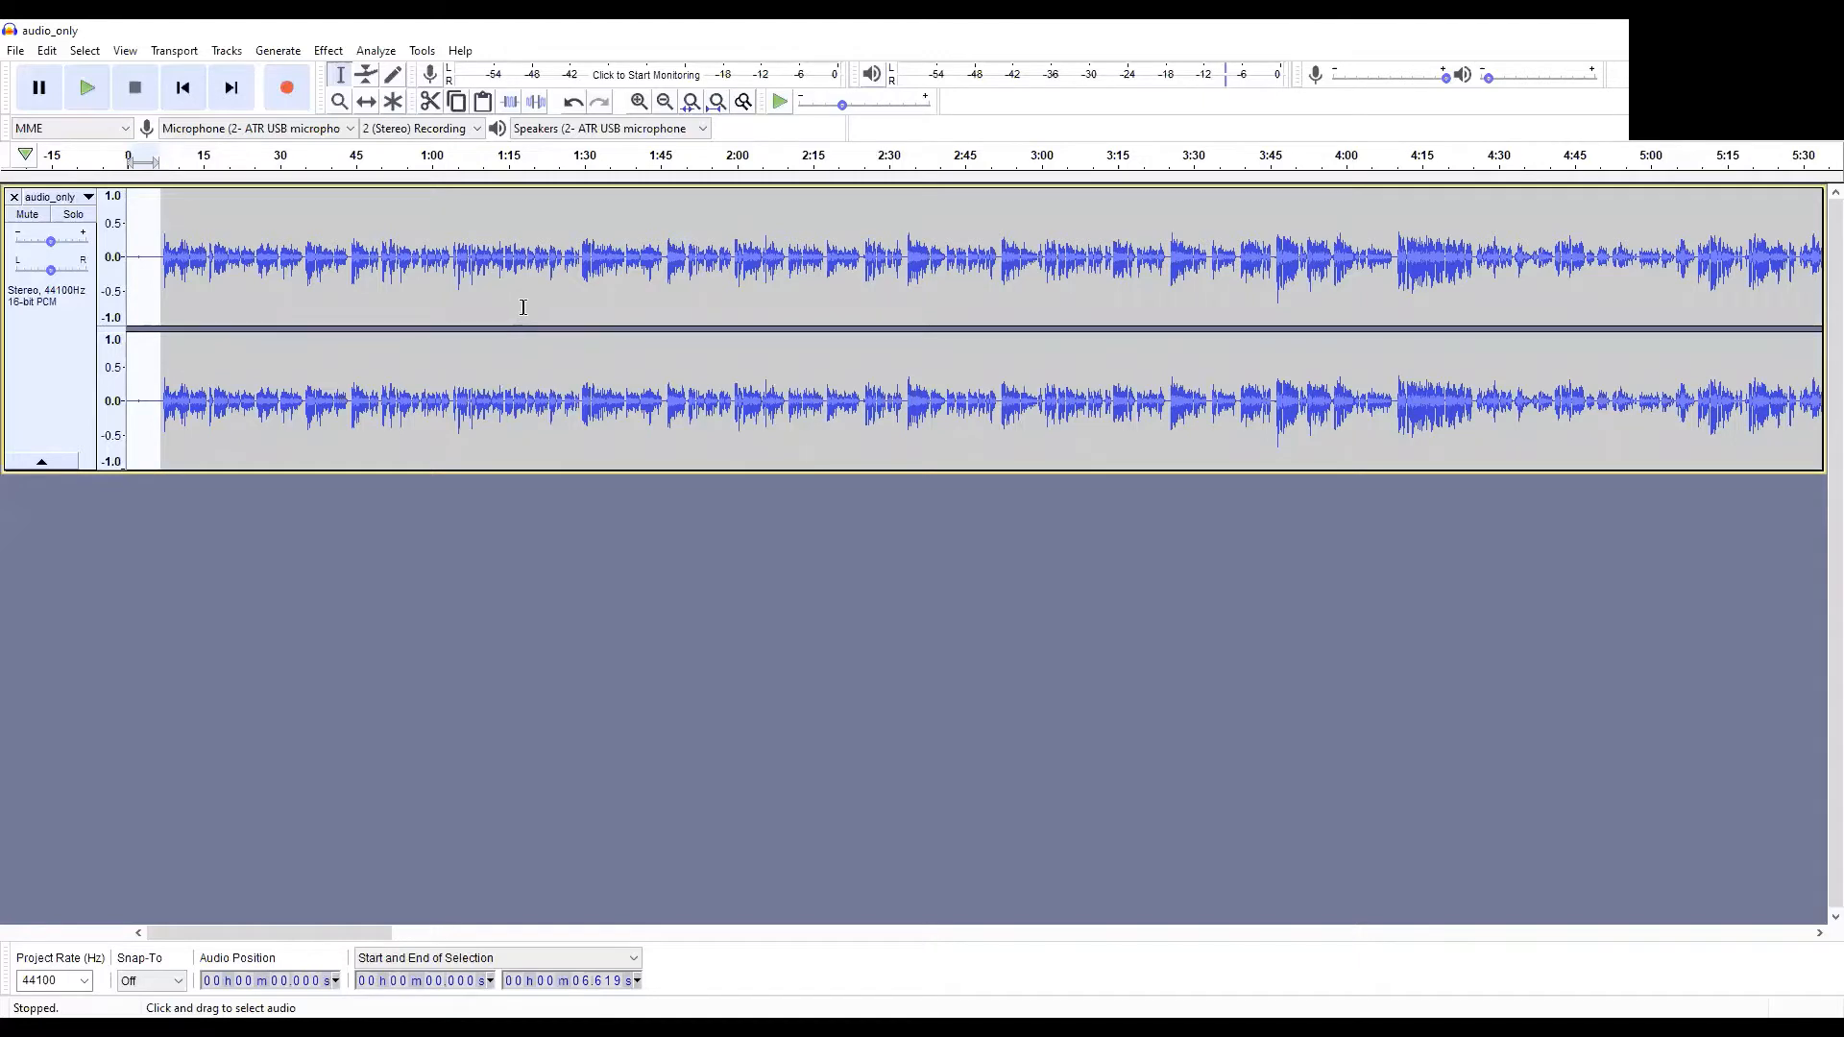
Step: Apply Noise Reduction to the whole track with 12 dB reduction, sensitivity 6.00 and frequency smoothing of 3 bands
key("ctrl+a")
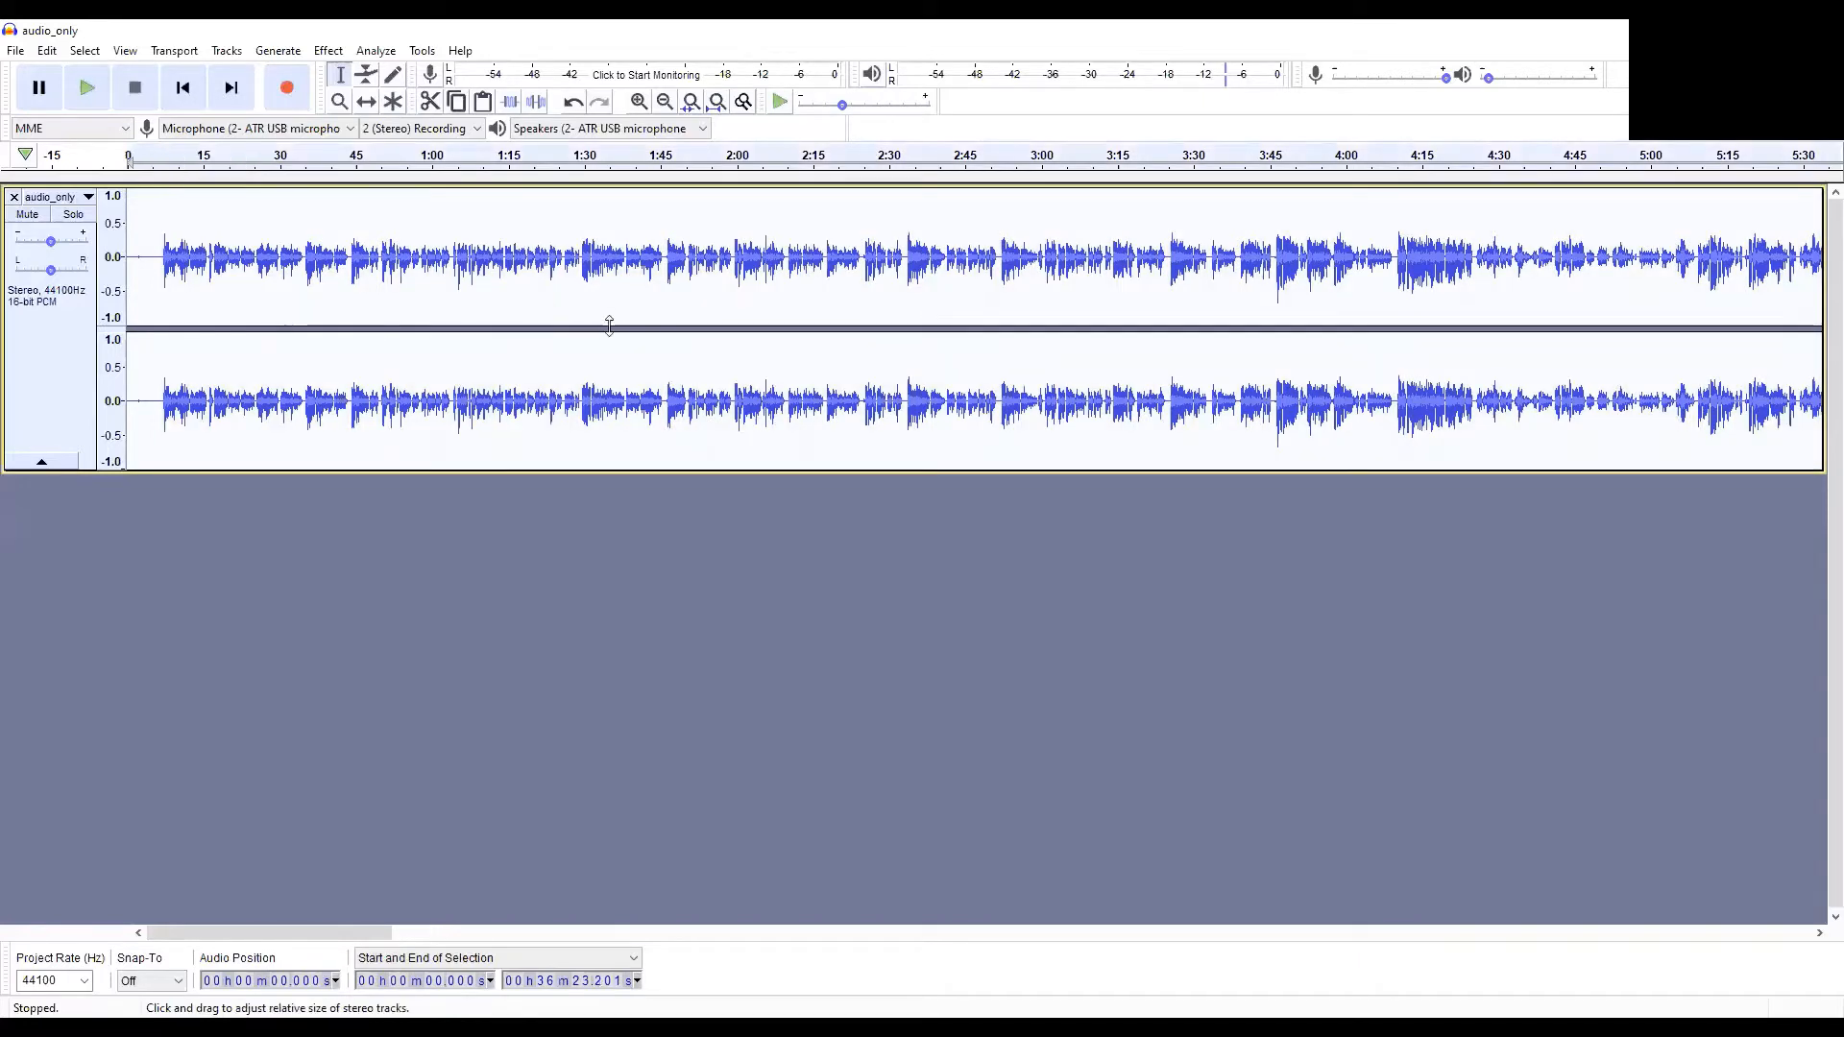
left_click(330, 51)
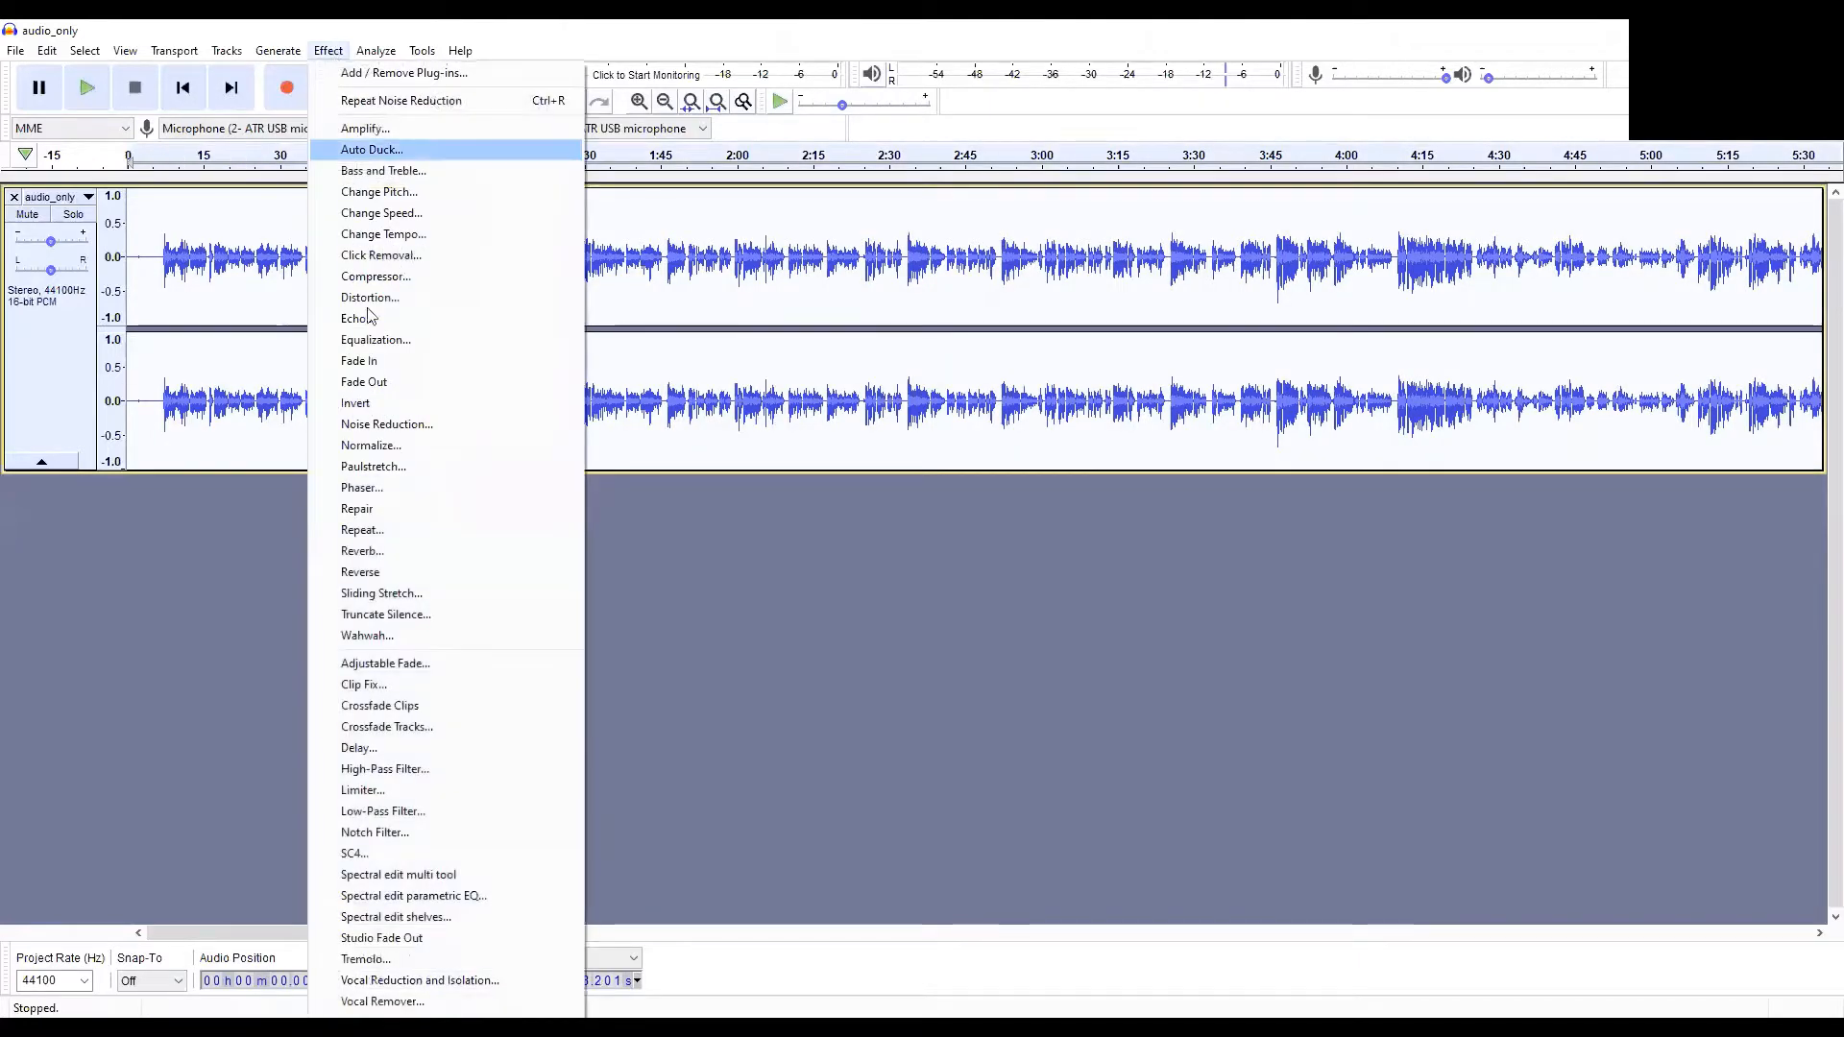
left_click(387, 425)
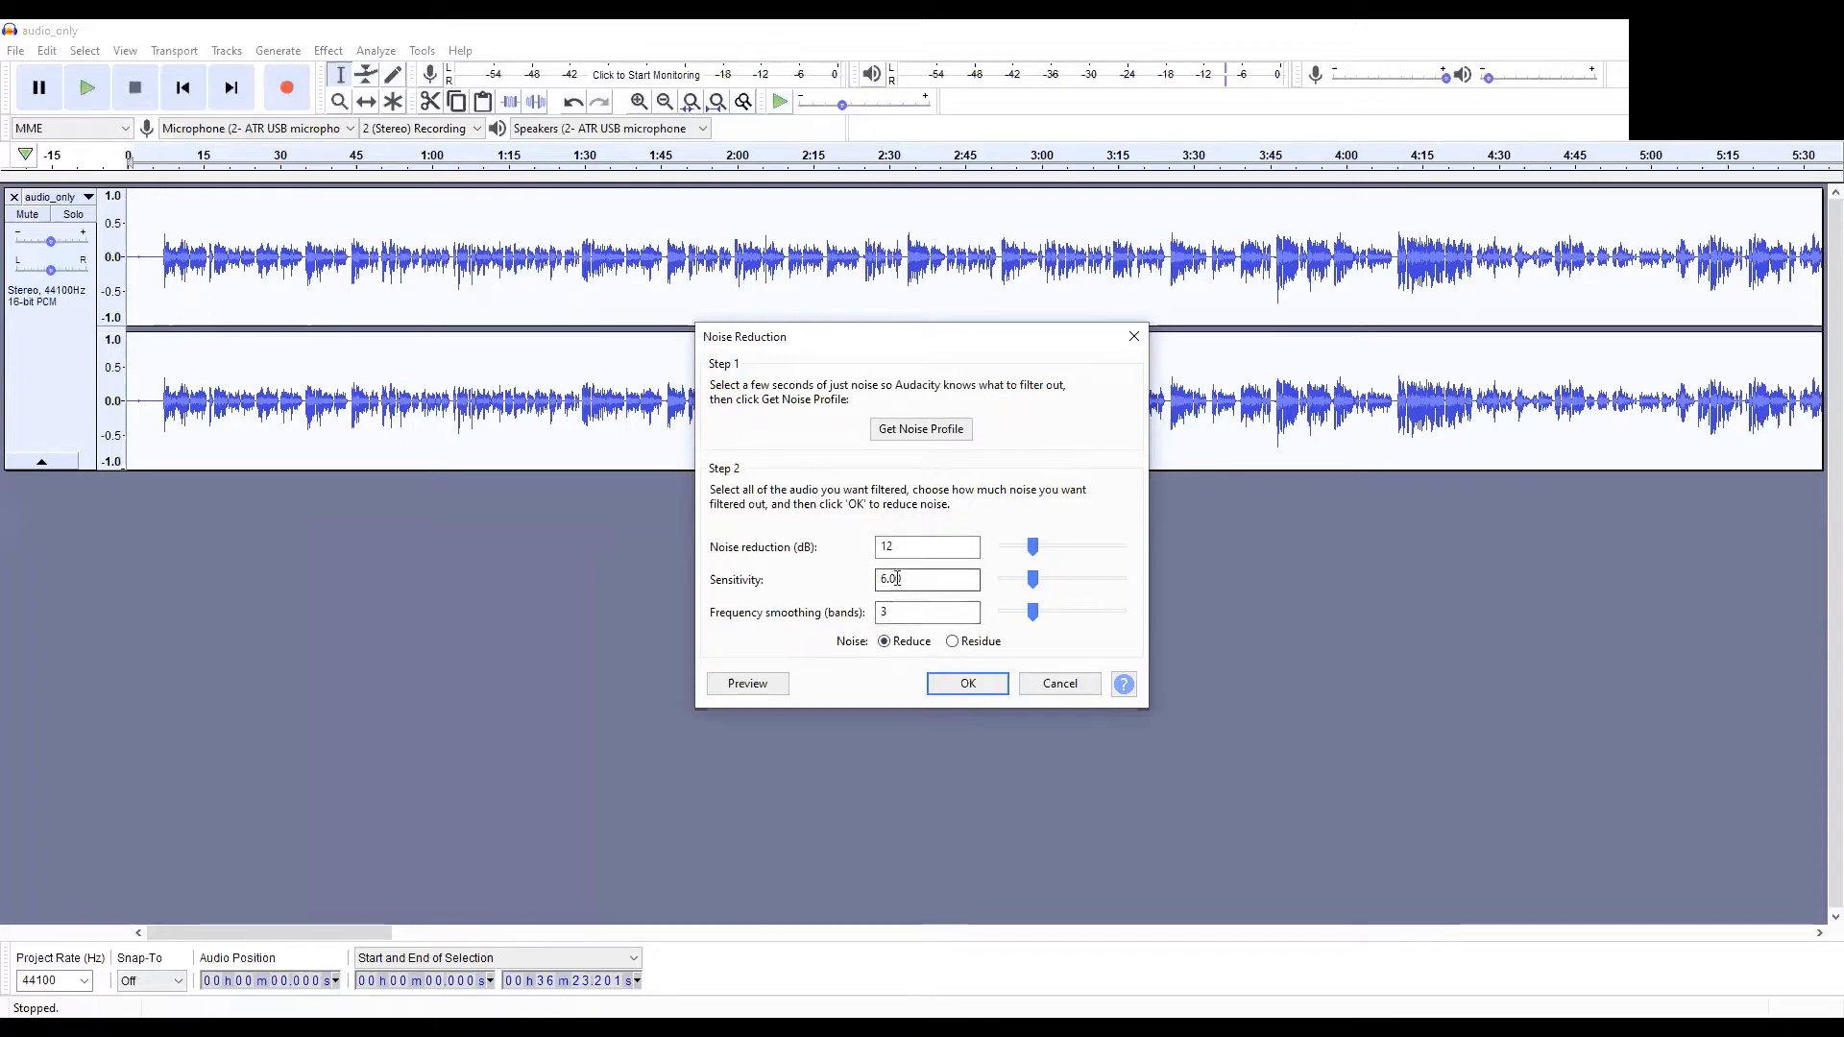
left_click(948, 688)
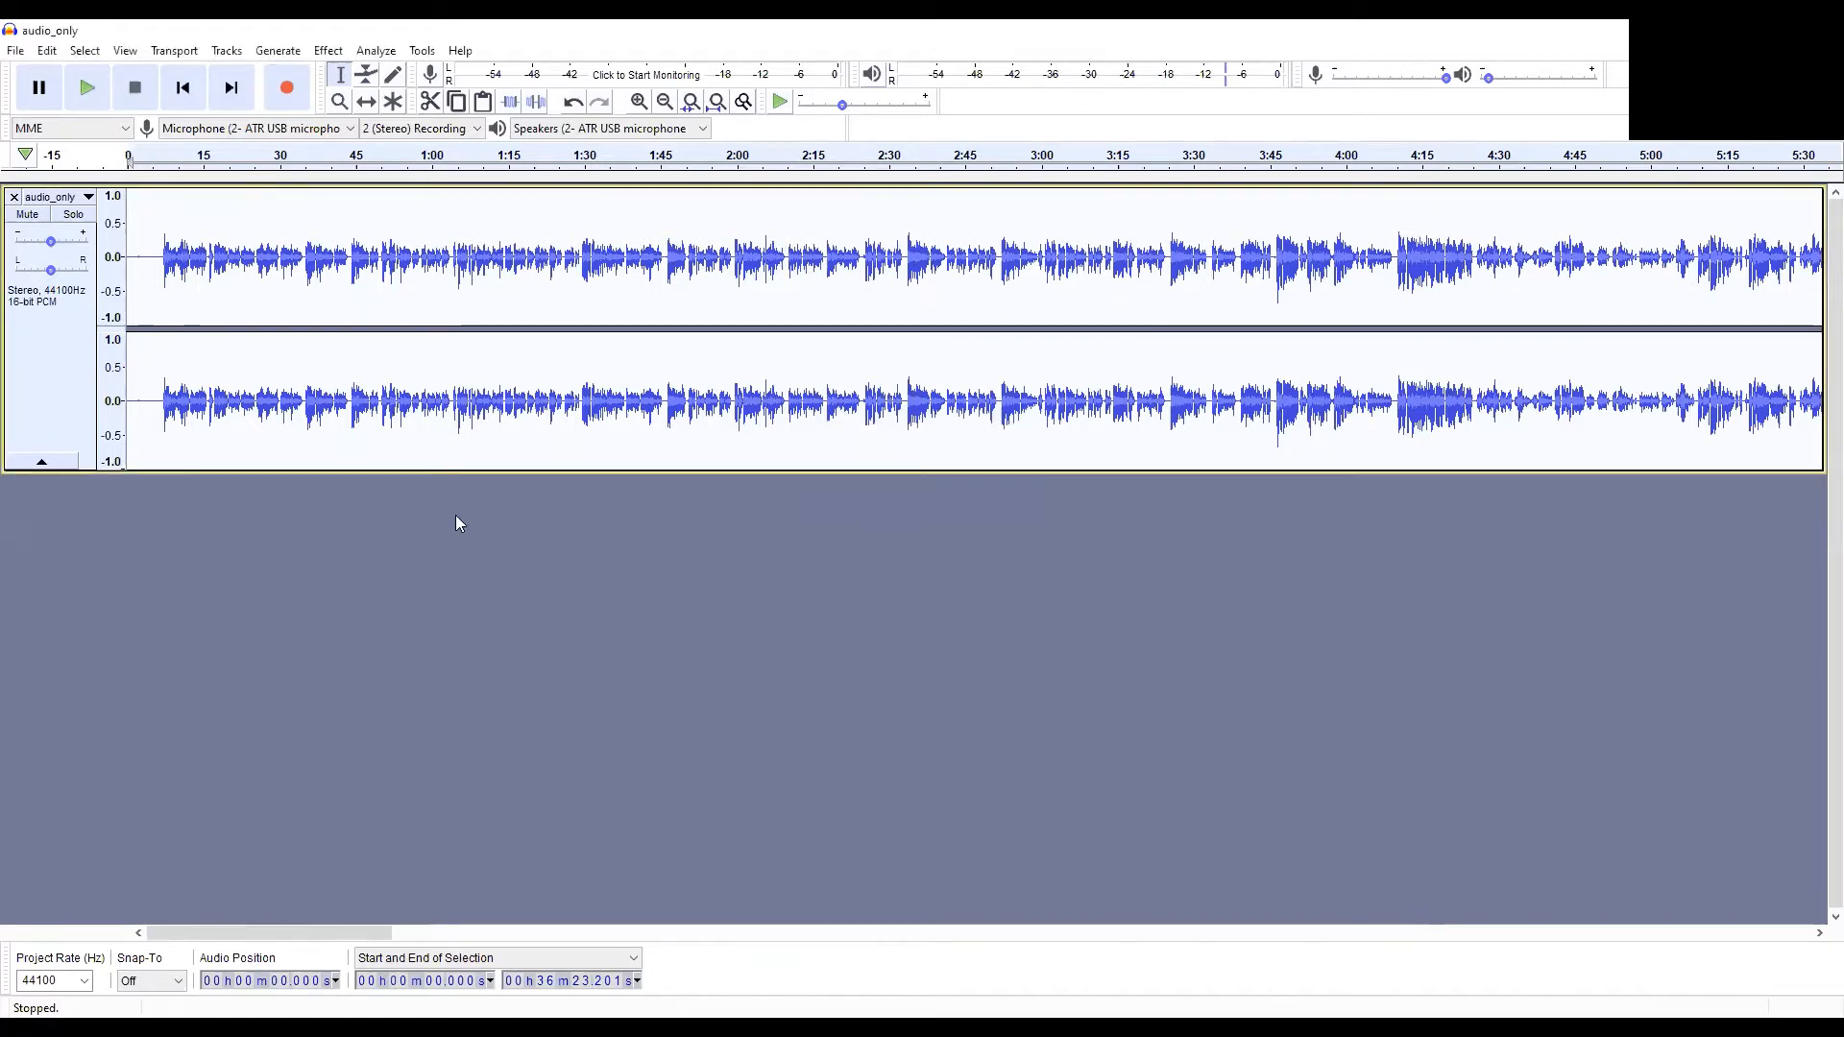
Step: Delete the silent first 6.6 seconds at the start of the track
left_click(161, 403)
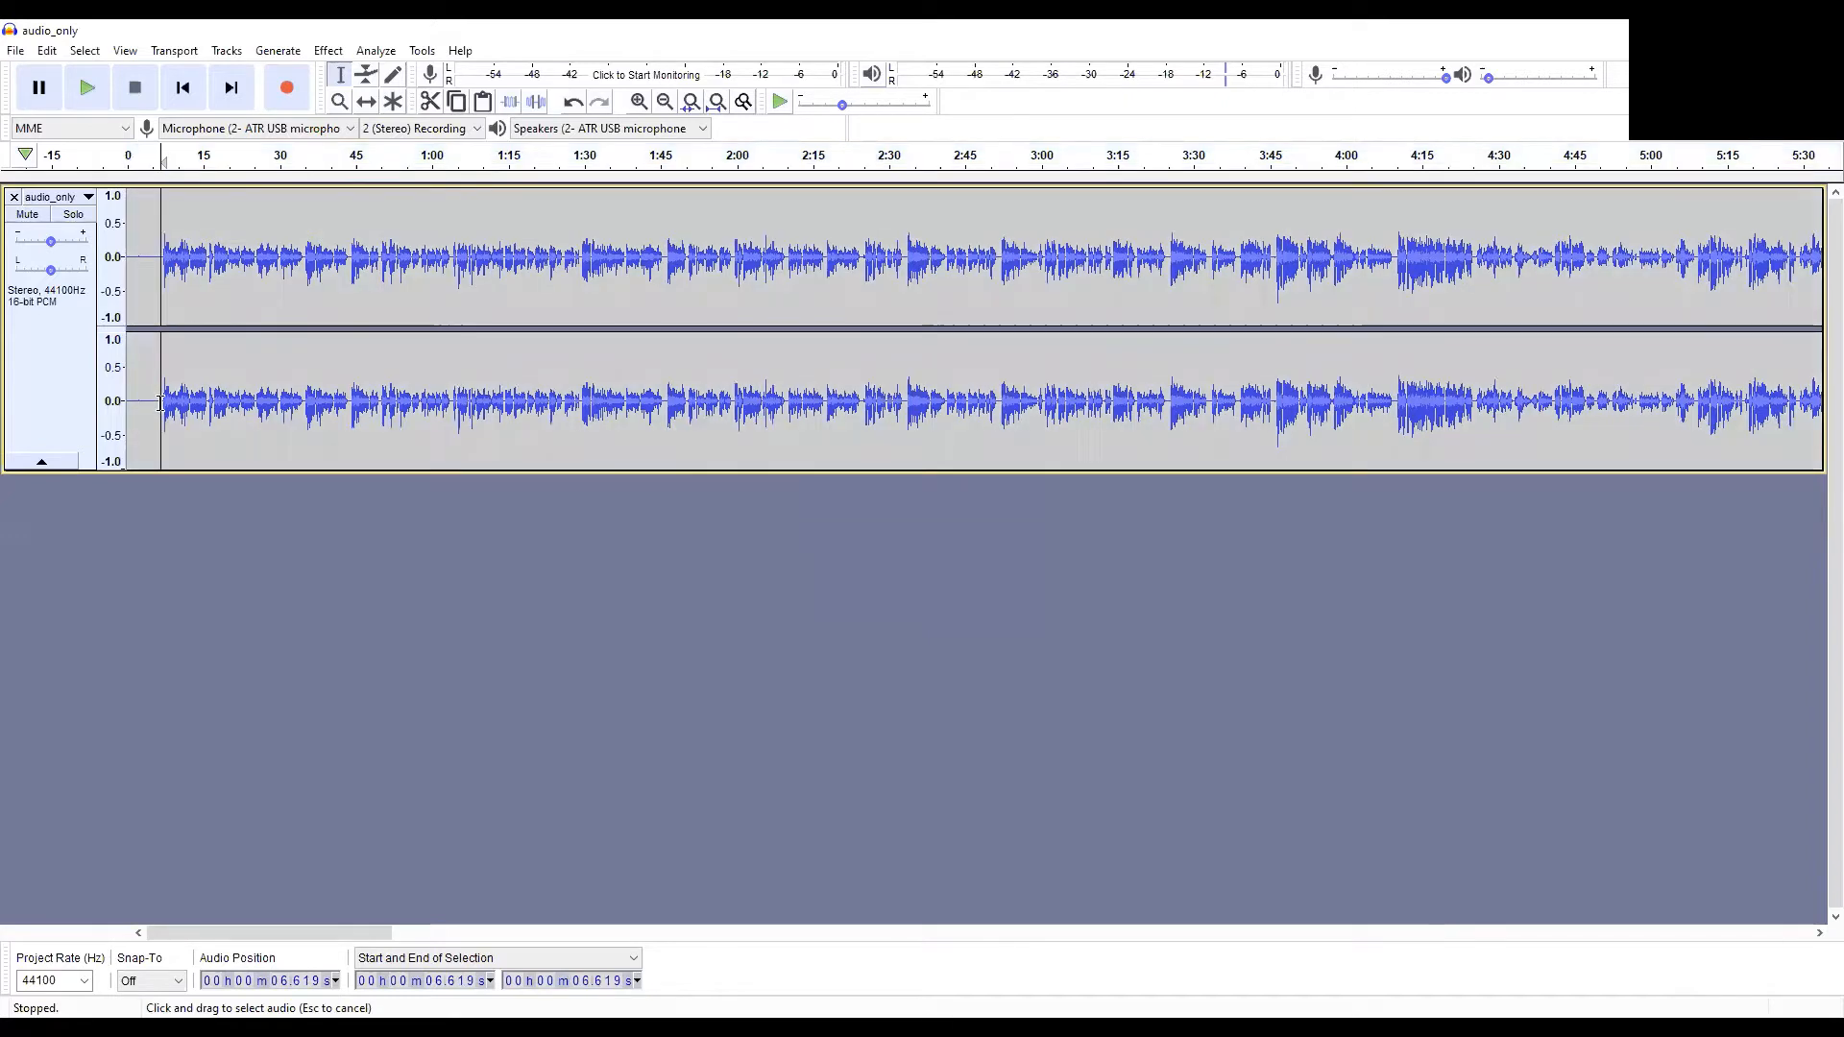
left_click_drag(161, 403, 94, 413)
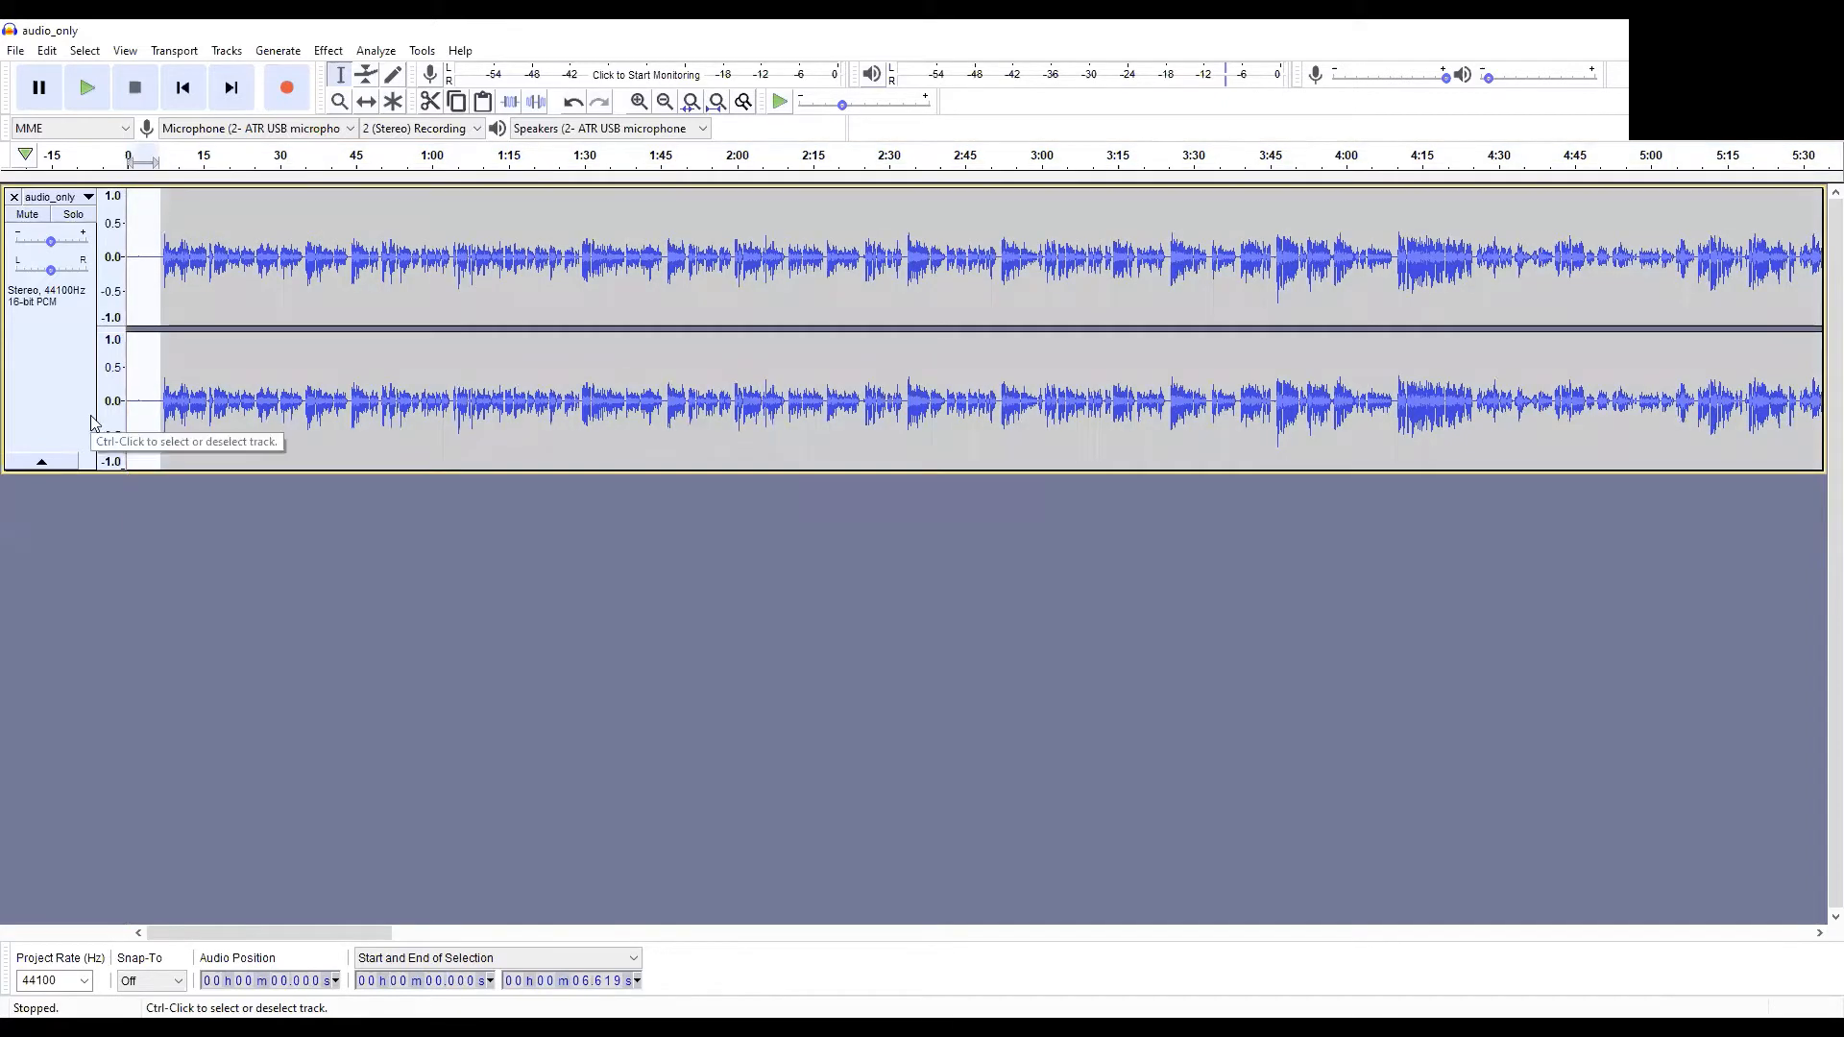
key("Delete")
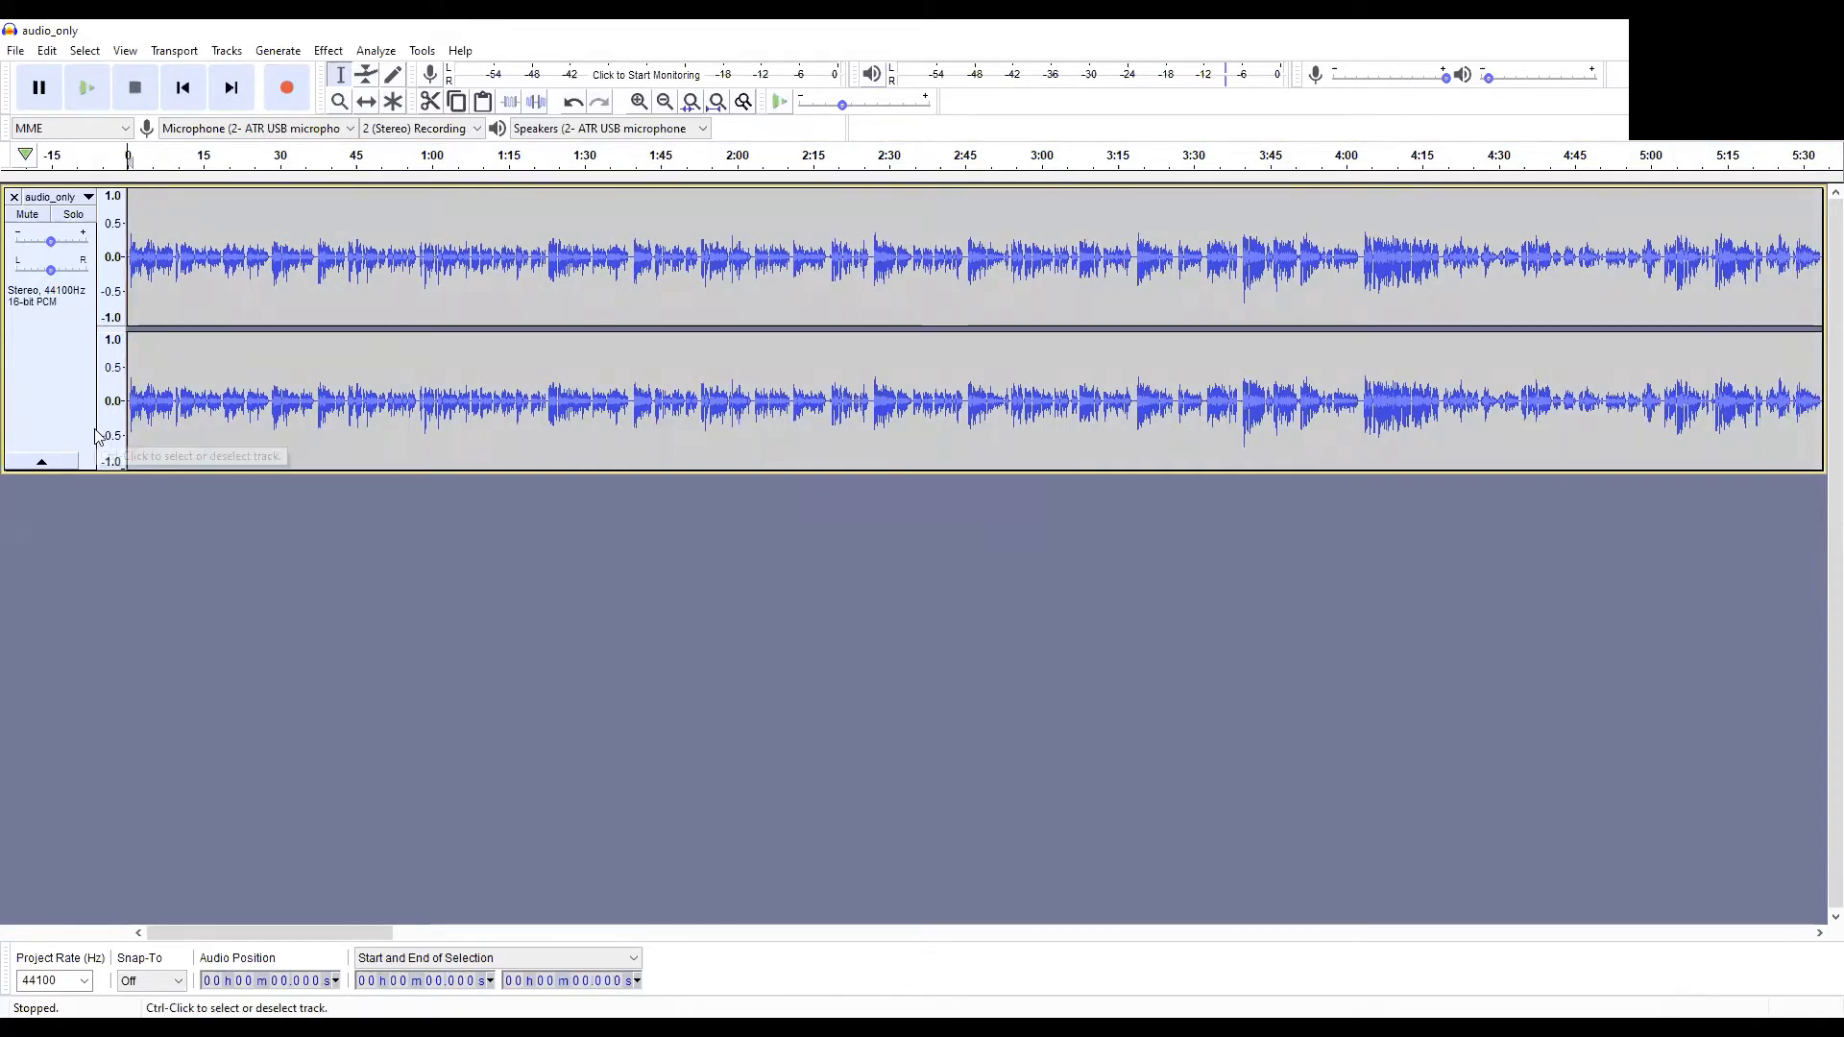
Step: Normalize the whole track to a -1.0 dB peak, removing DC offset and processing the stereo channels independently
left_click(94, 437)
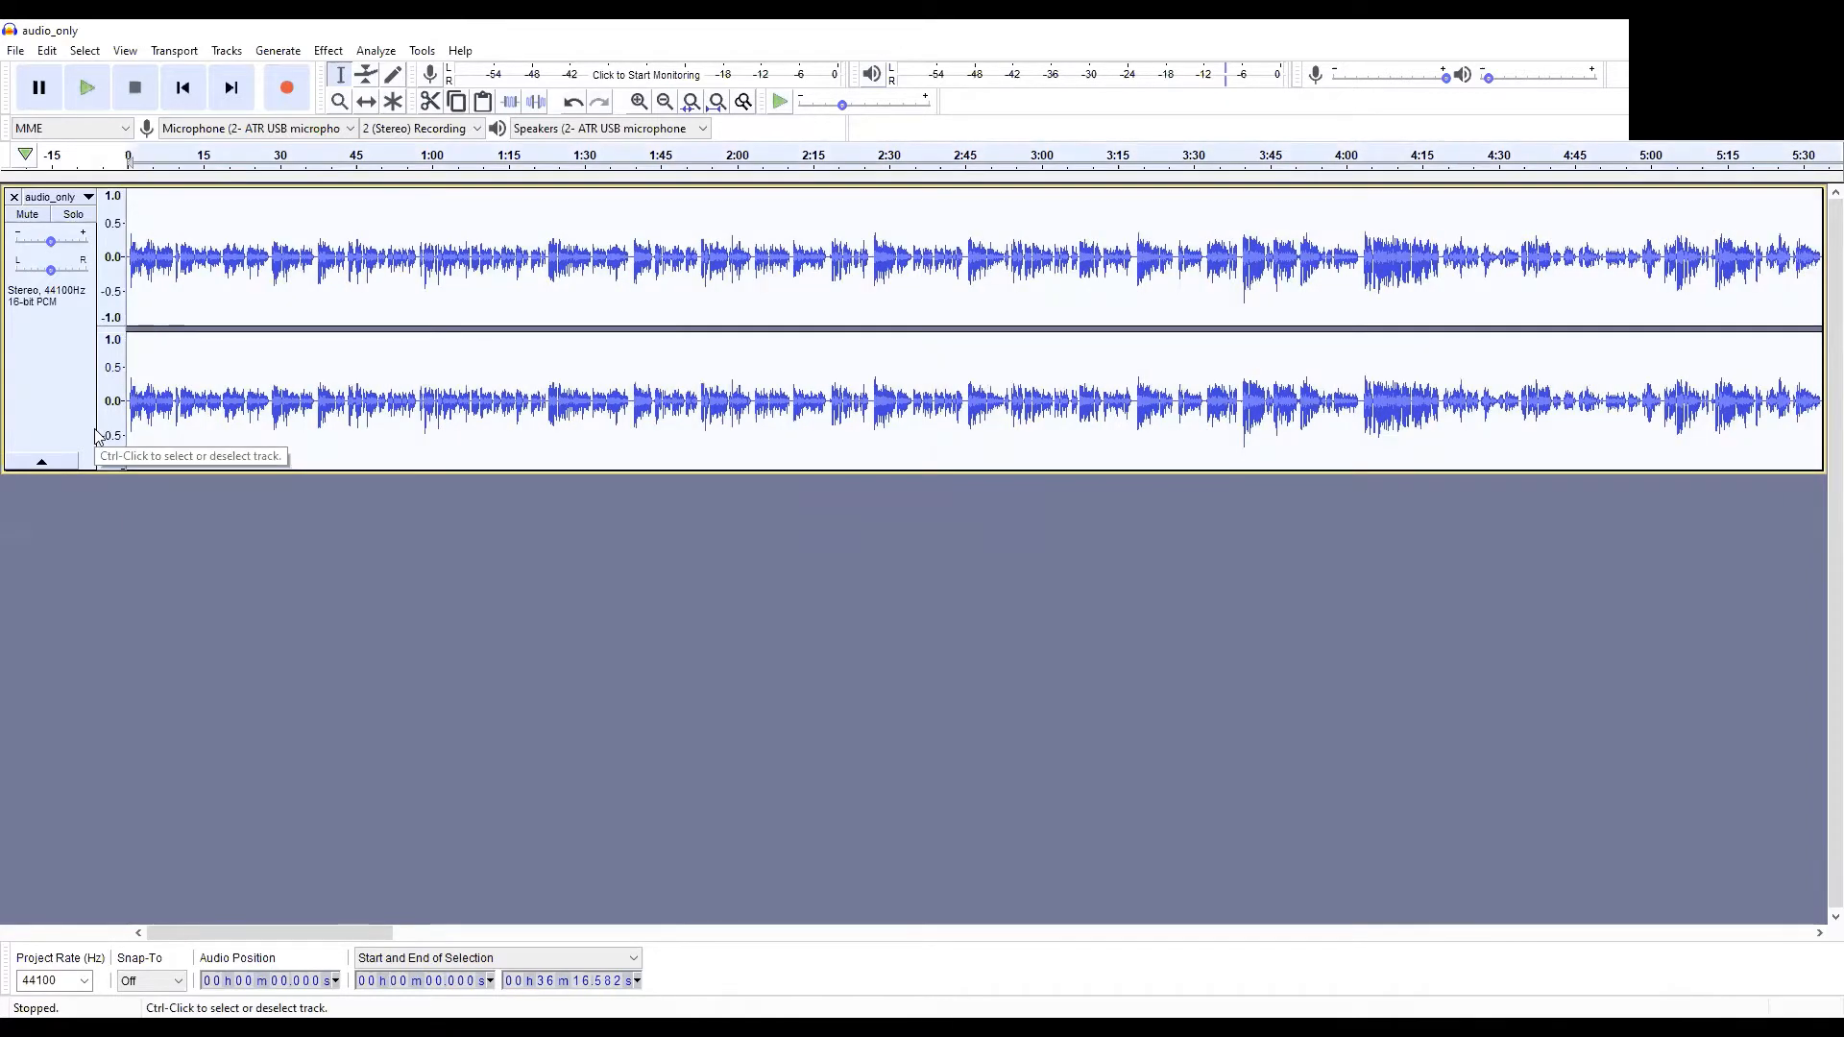
left_click(329, 53)
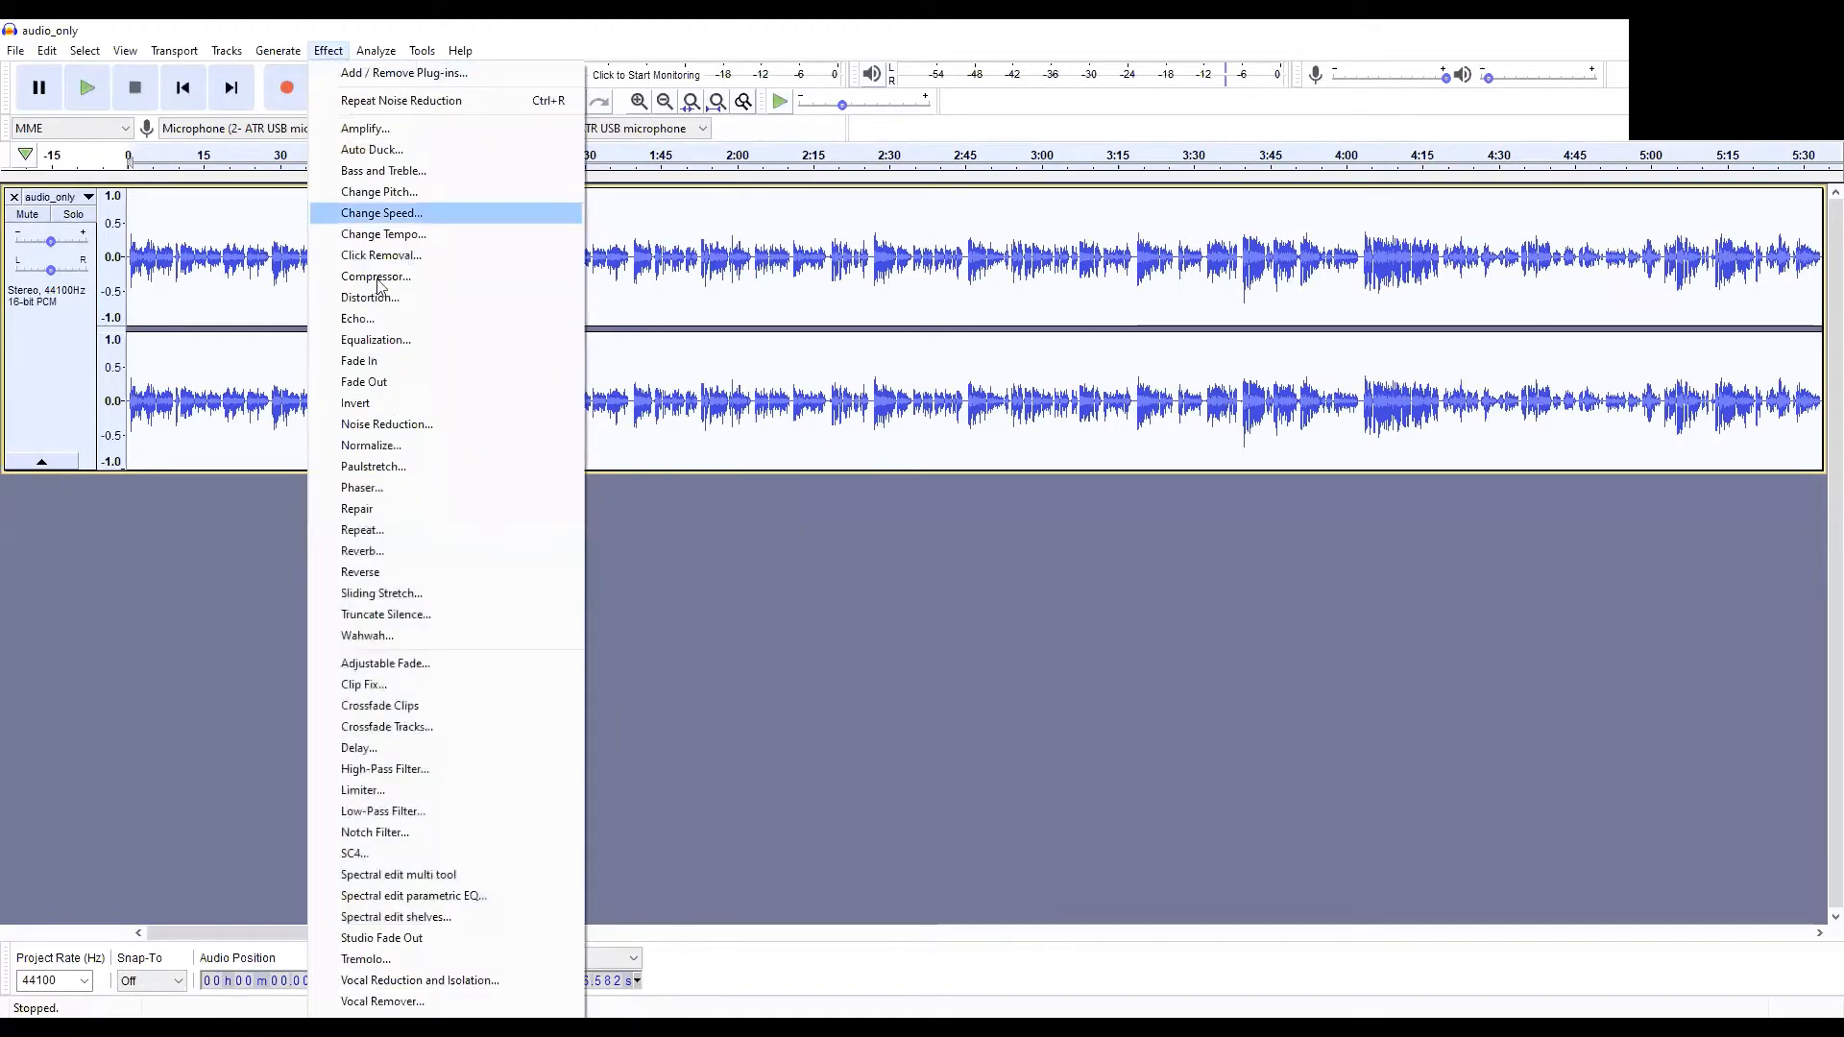
left_click(400, 446)
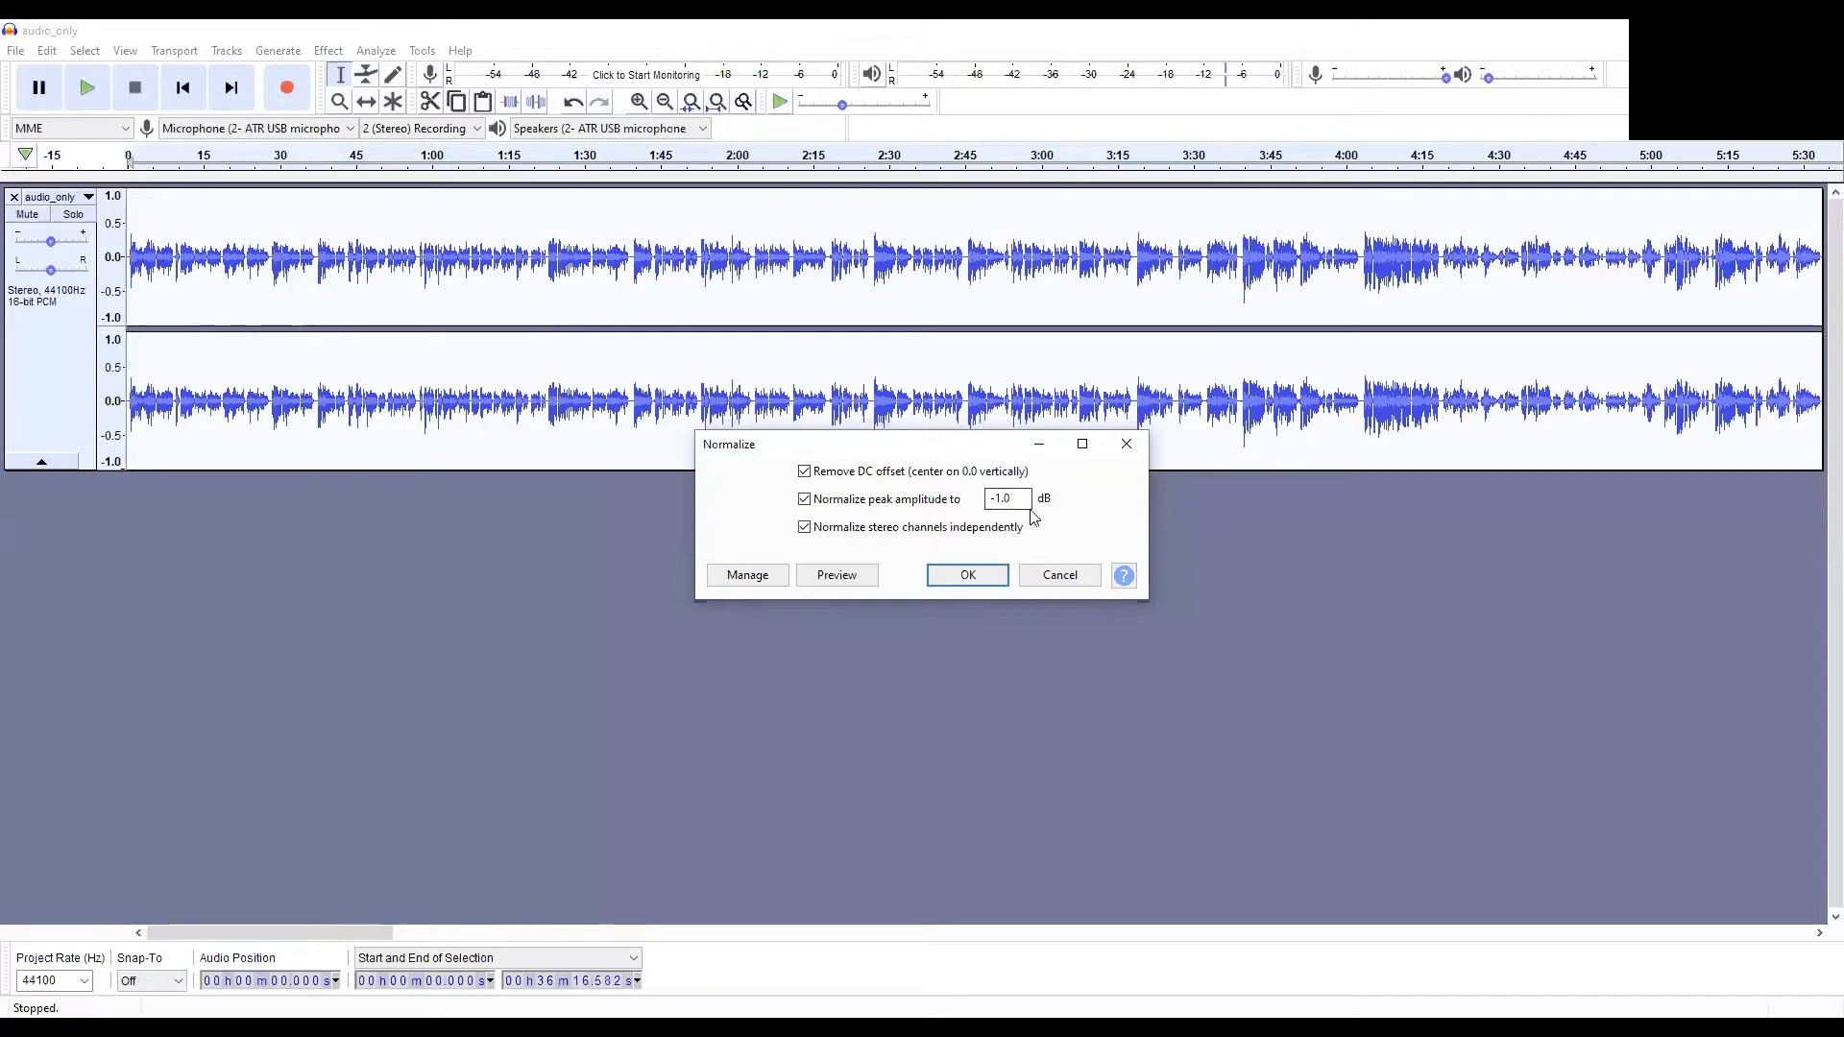
left_click(988, 581)
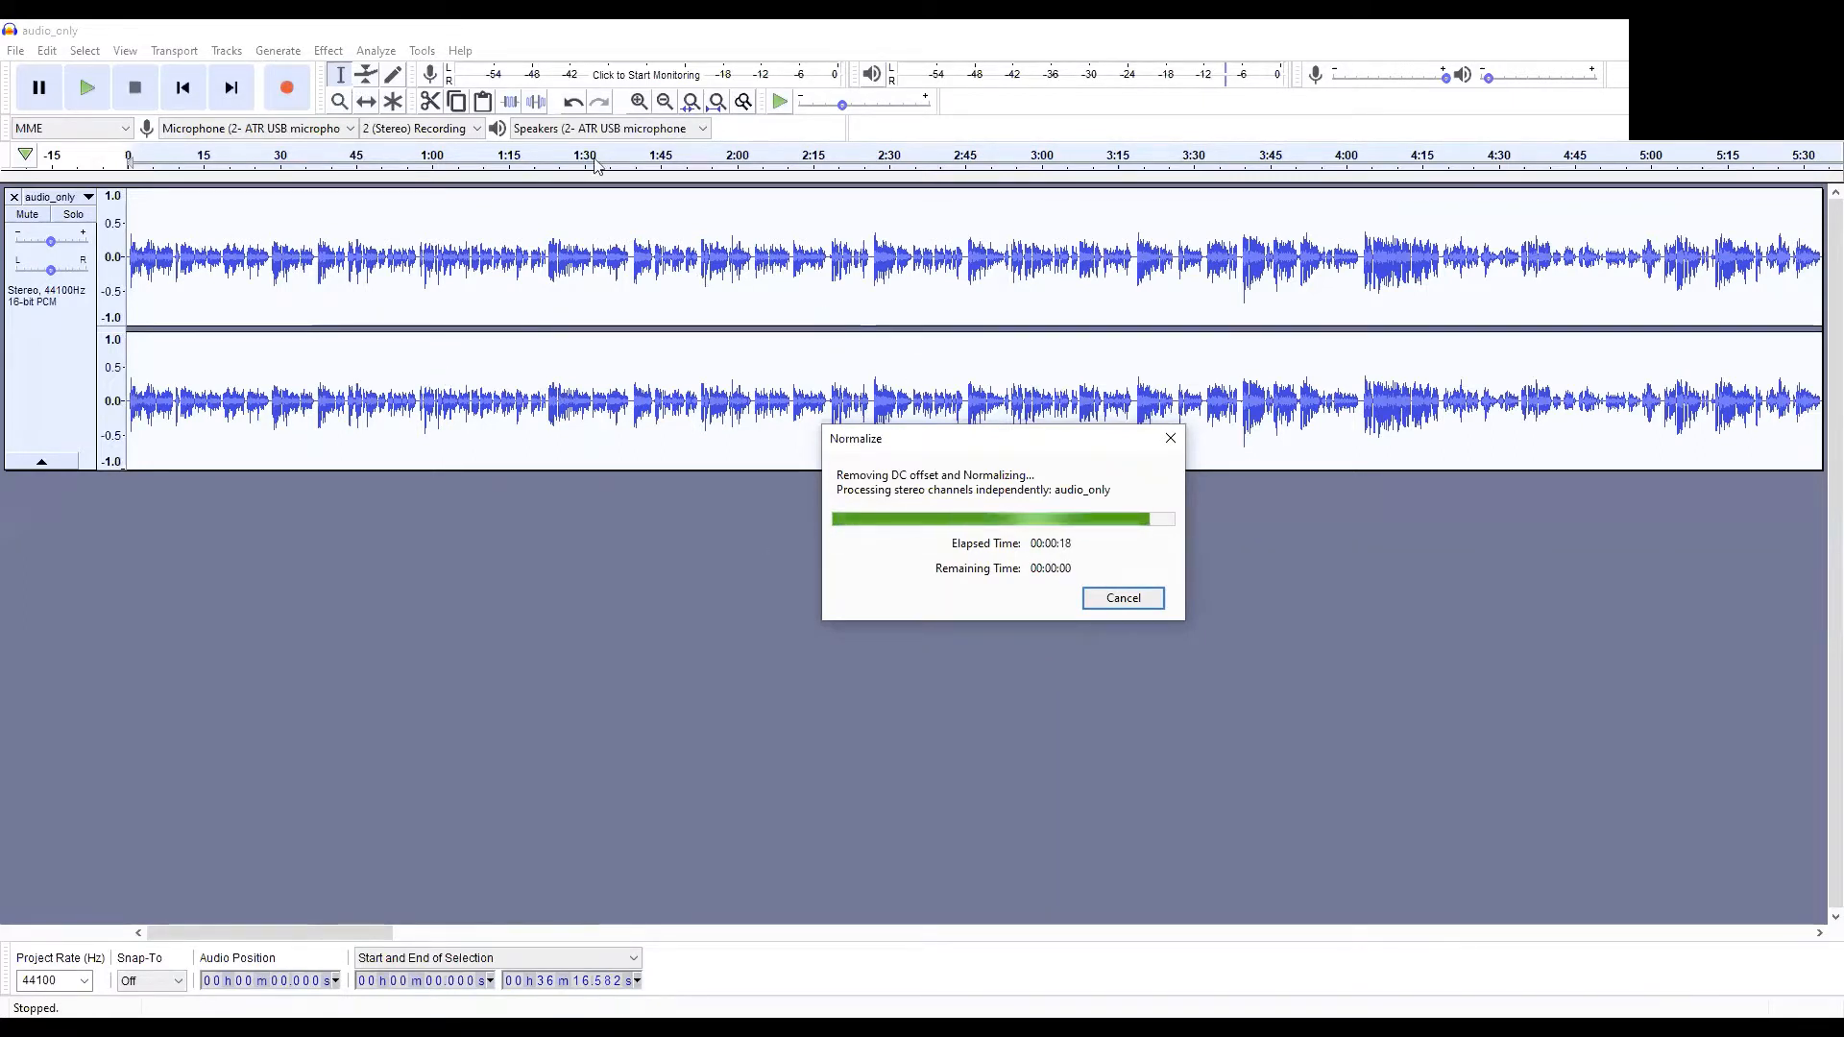
Step: Compress the whole track with -12 dB threshold, -40 dB noise floor, 2:1 ratio, 0.20 s attack, 1.0 s release, make-up gain and peak-based compression
left_click(329, 51)
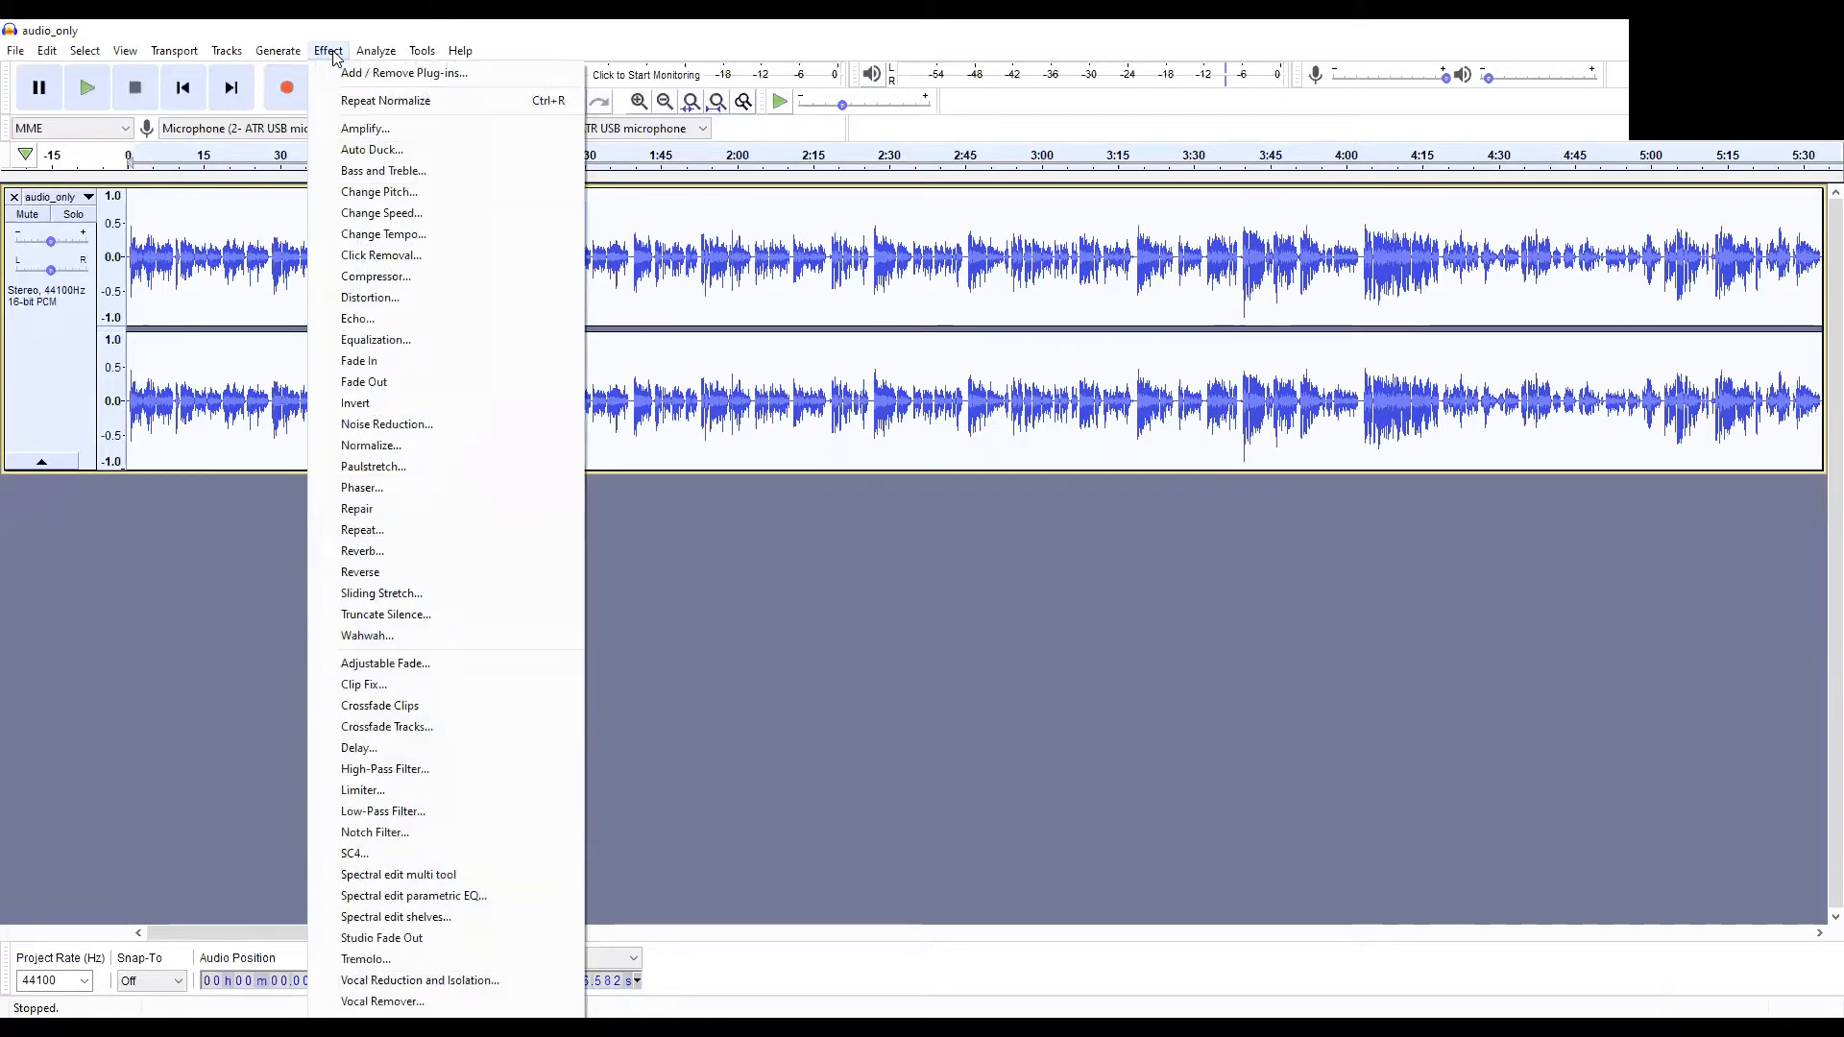
left_click(381, 279)
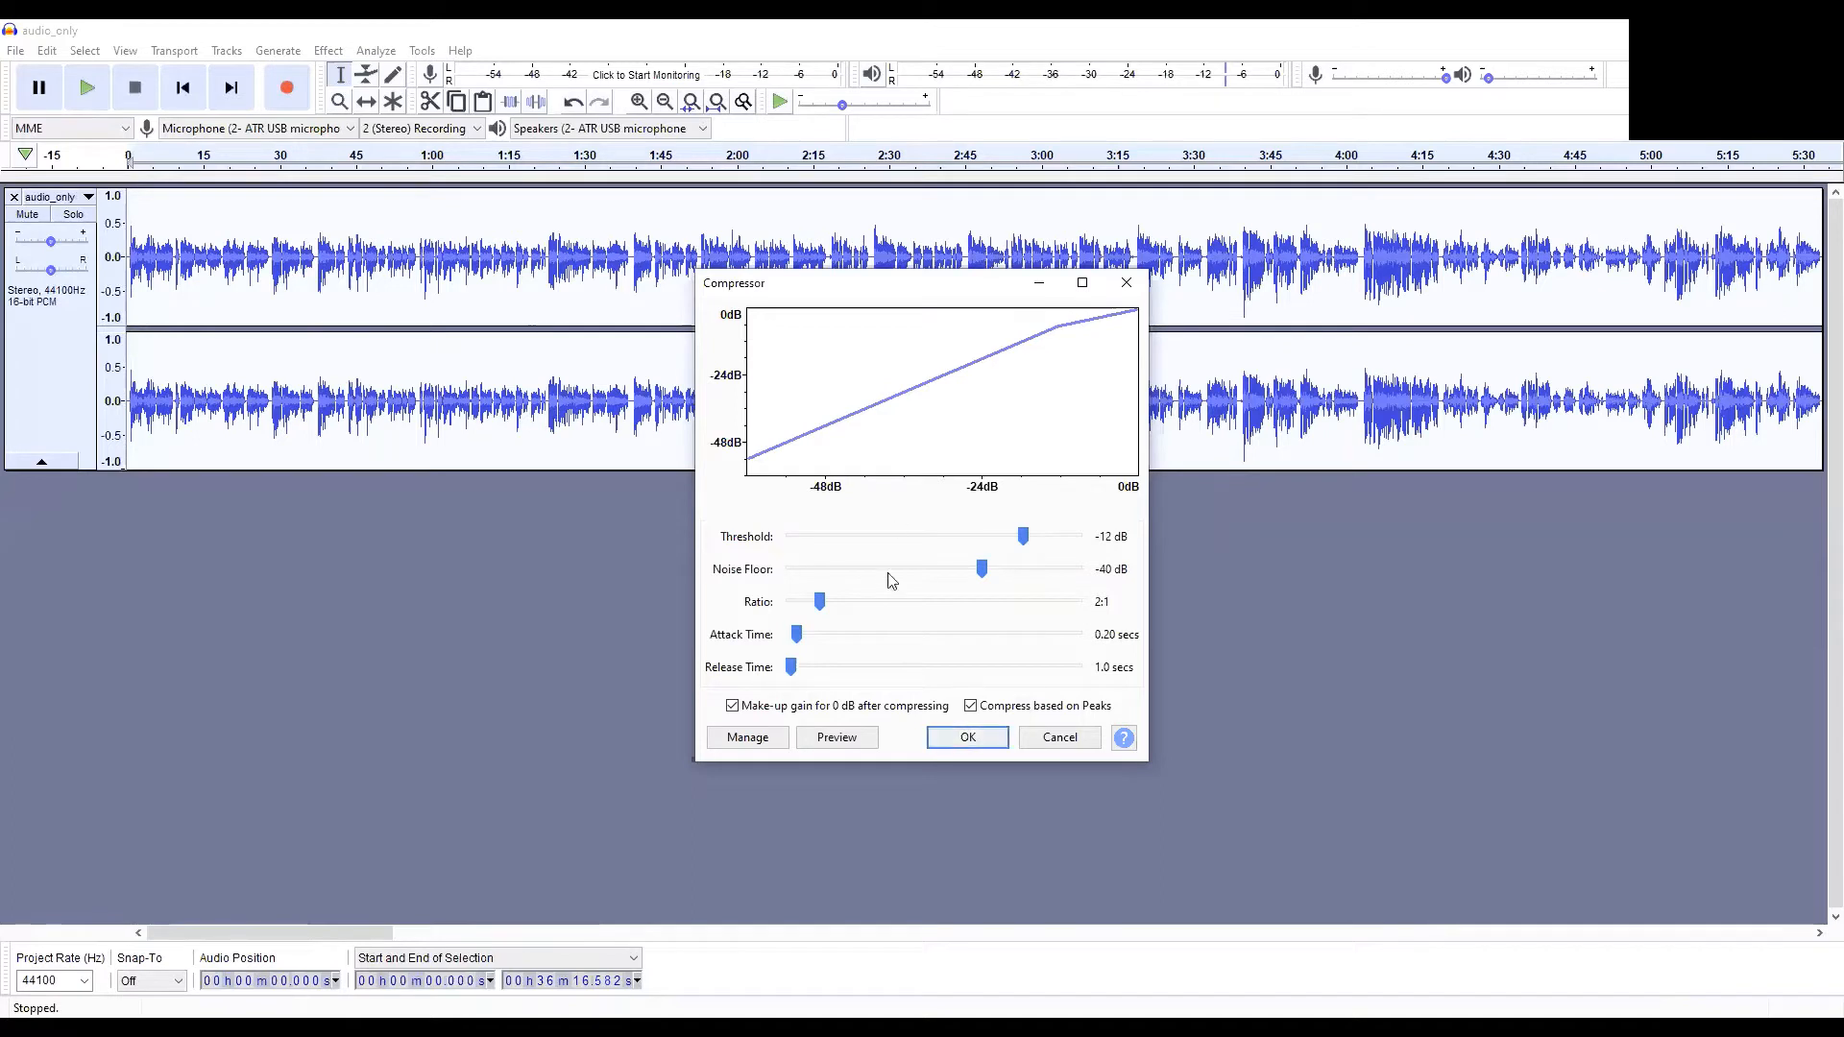
left_click(966, 740)
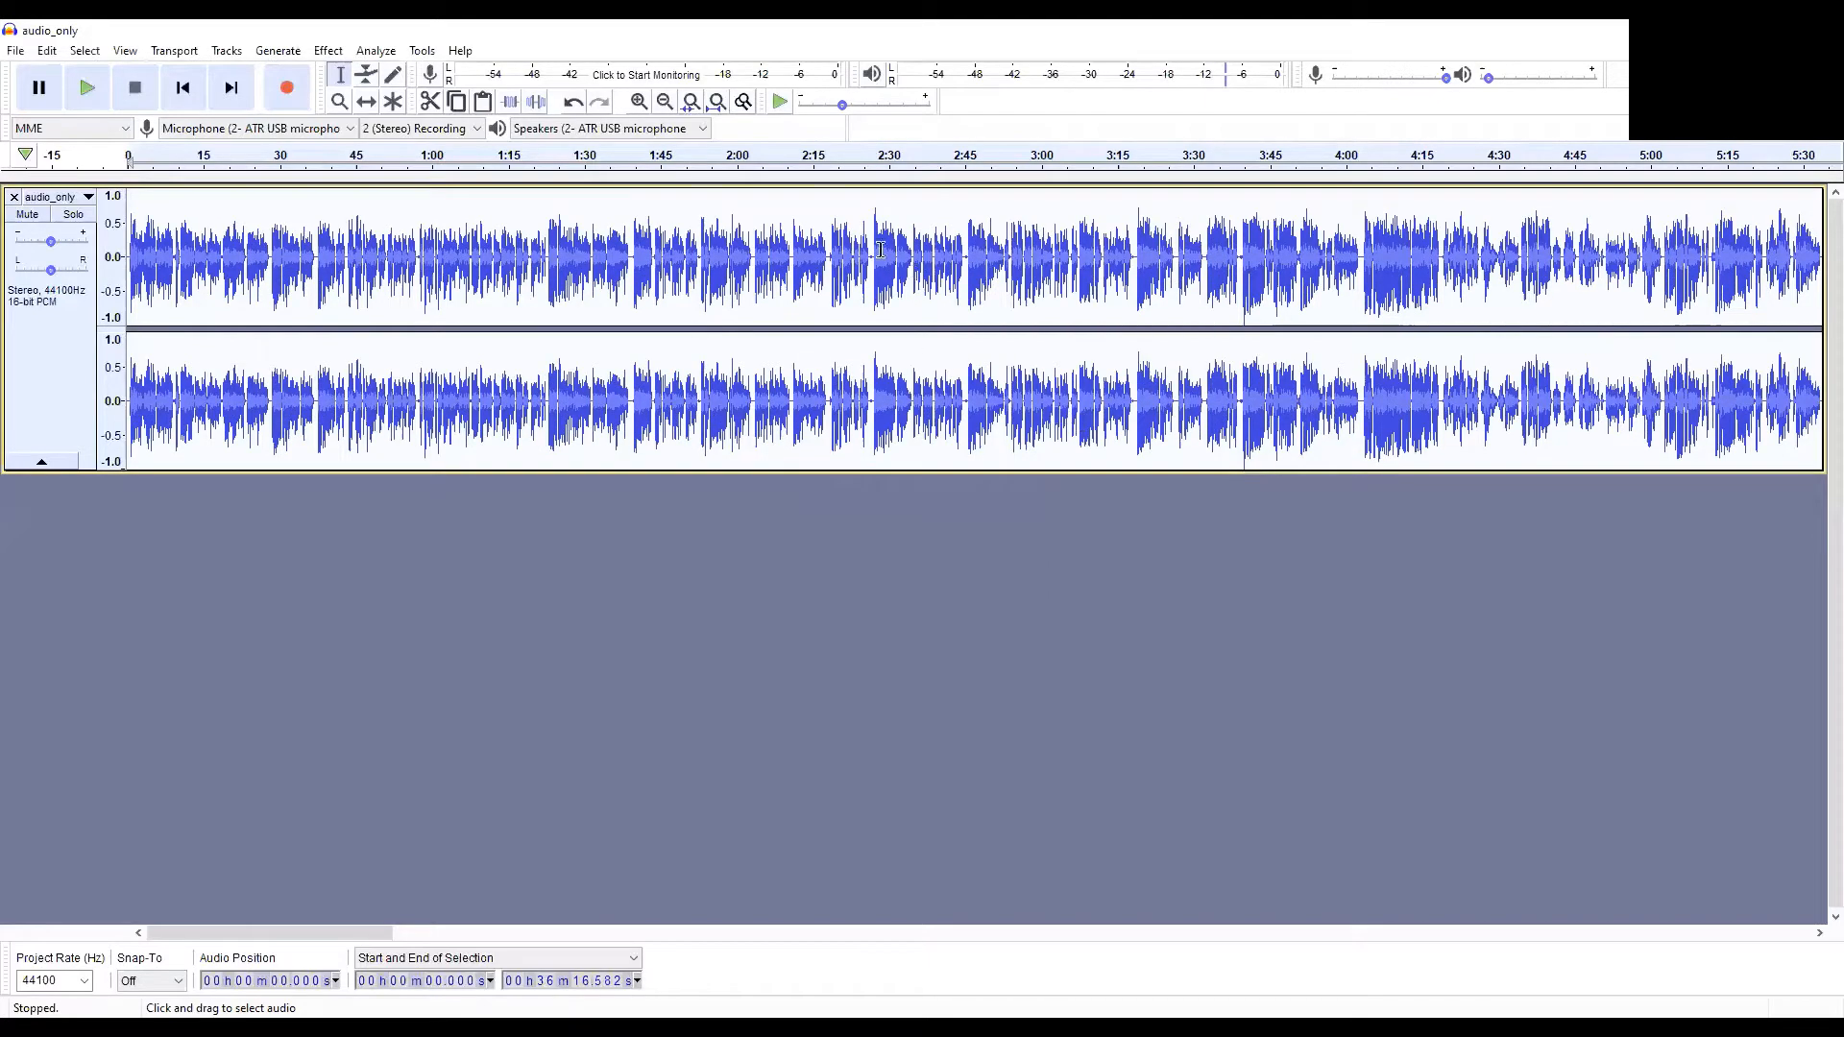
Step: Normalize the whole track again to a -1.0 dB peak, removing DC offset and processing the stereo channels independently
left_click(327, 50)
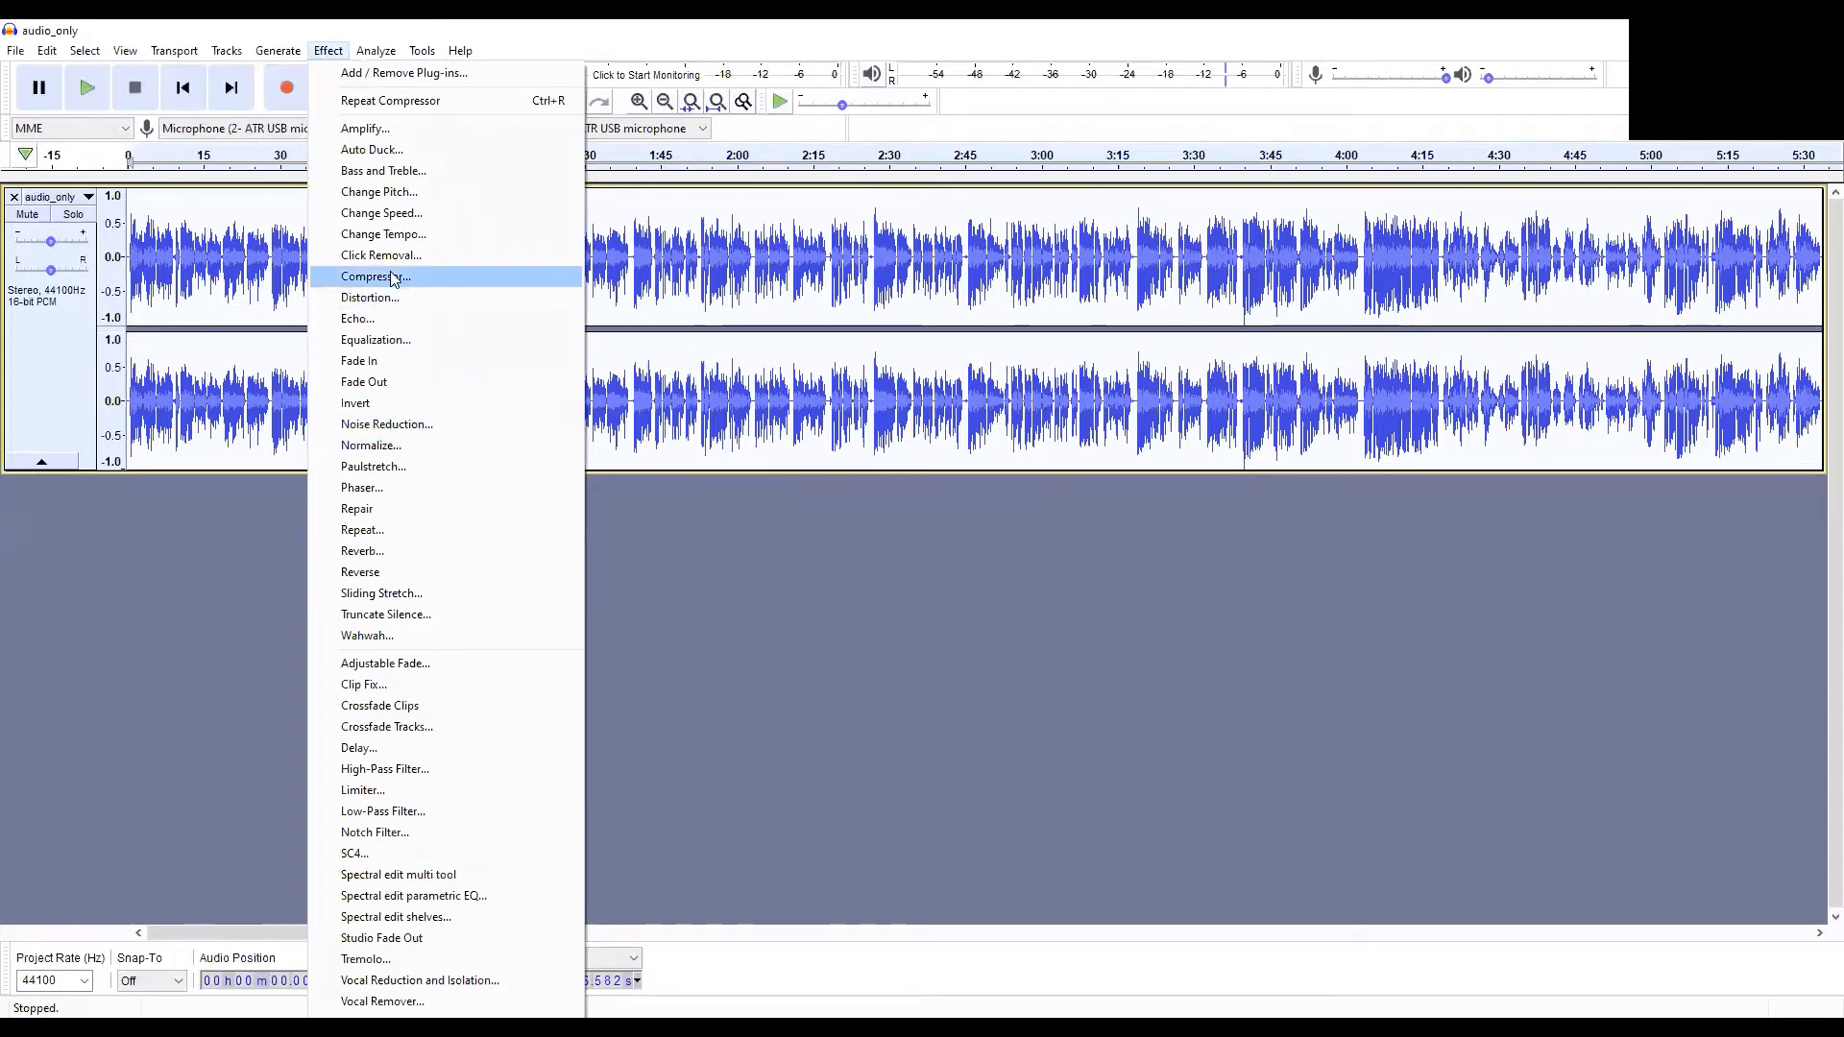
left_click(375, 446)
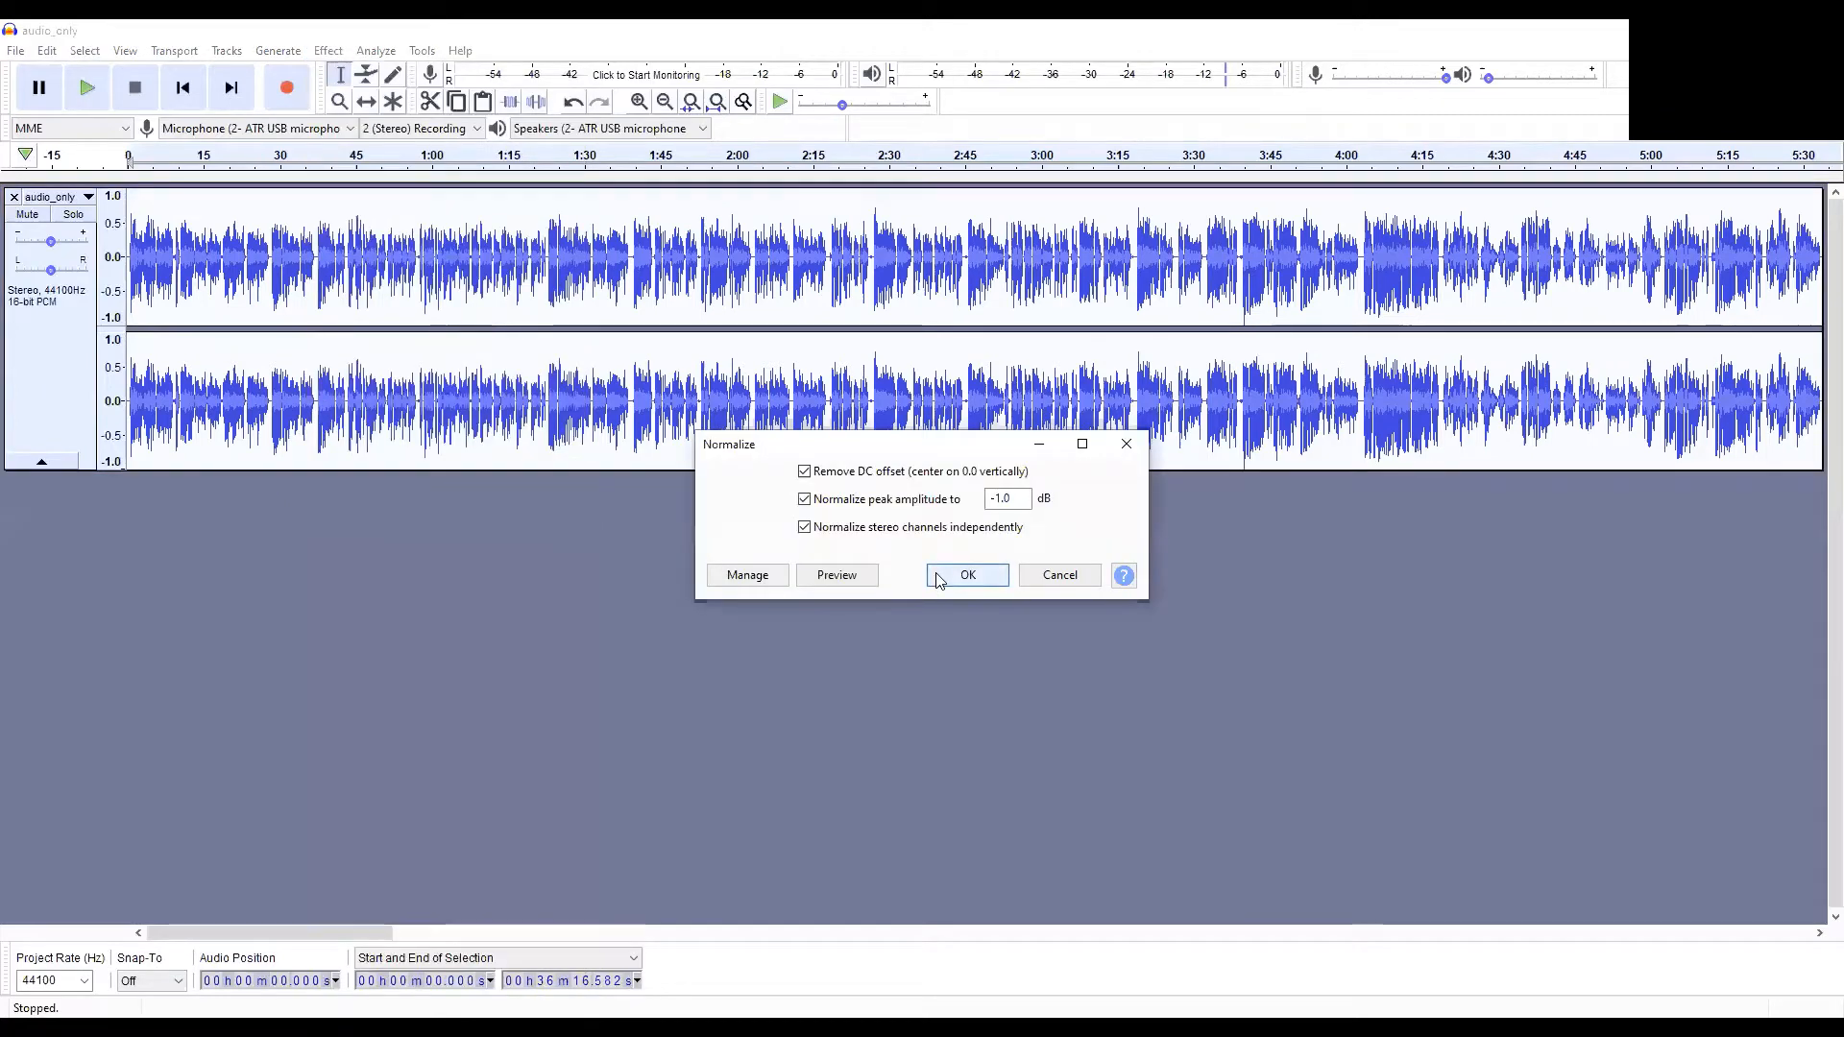
left_click(968, 574)
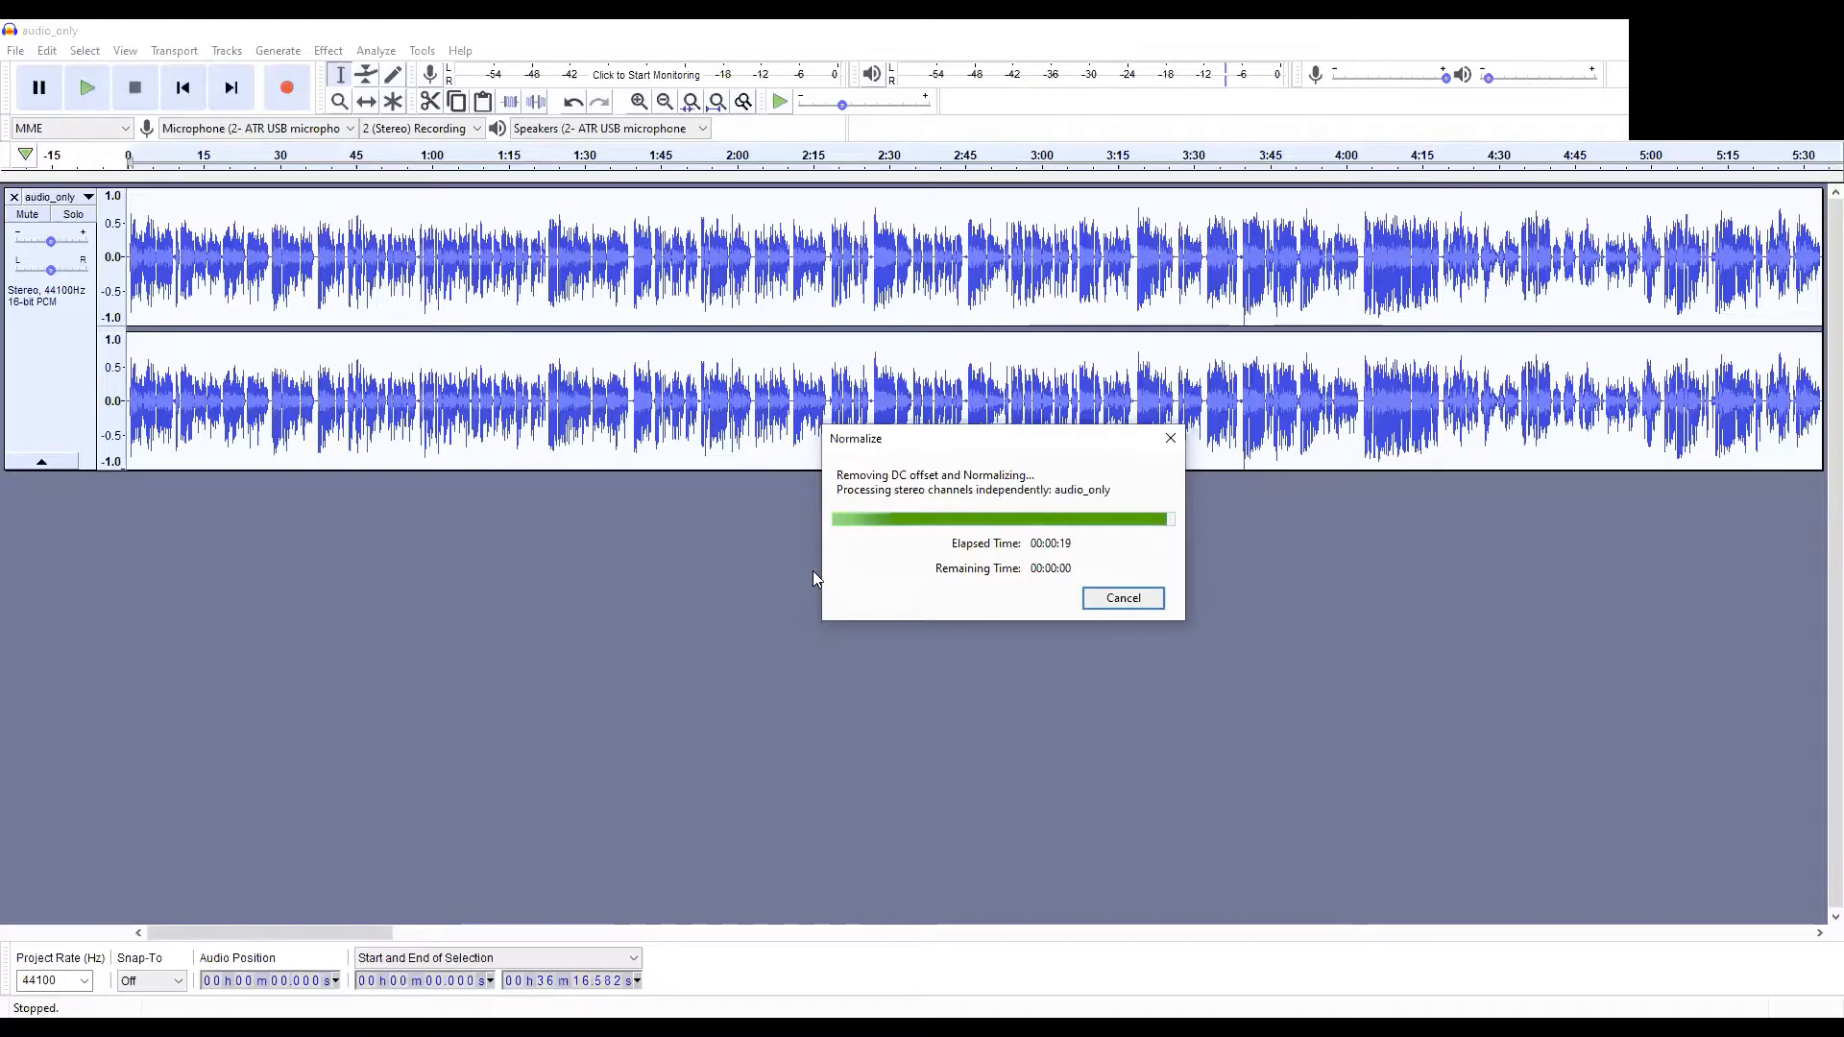
Step: Play back the opening of the track and a passage shortly before 4:00 to check the processed sound
left_click(137, 159)
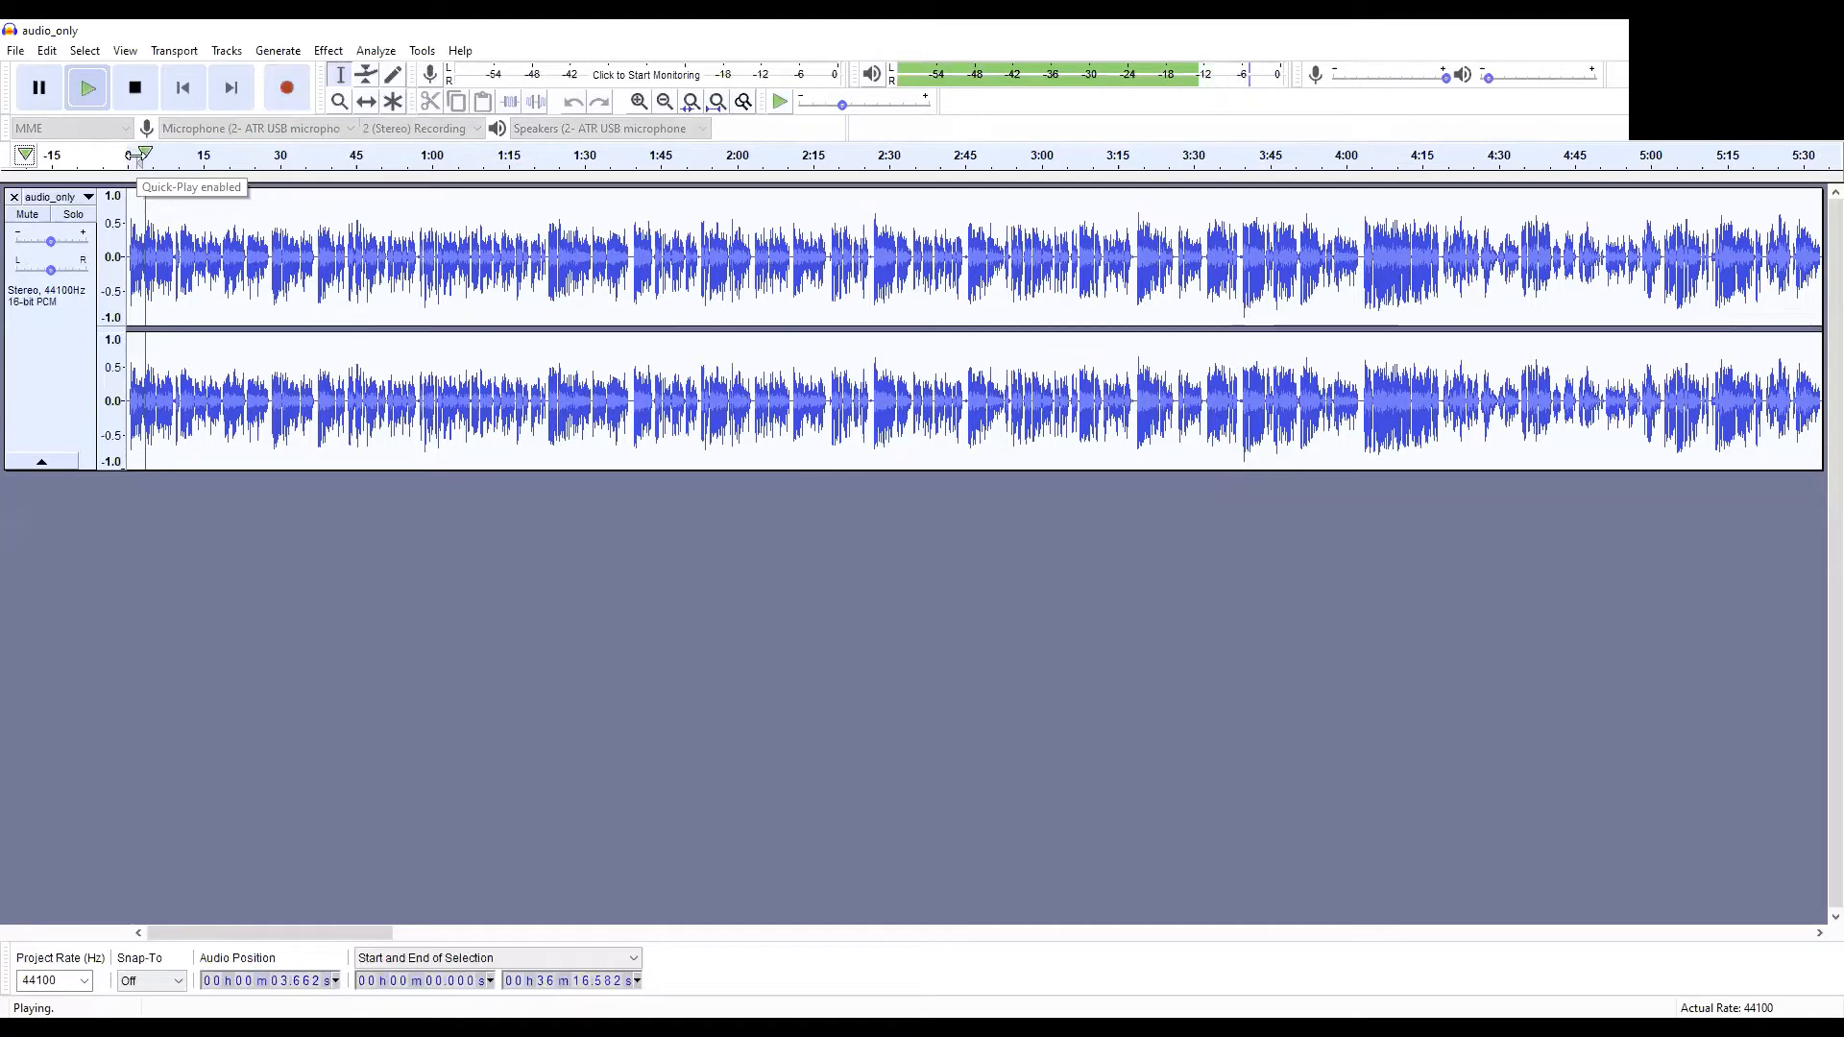
left_click(134, 94)
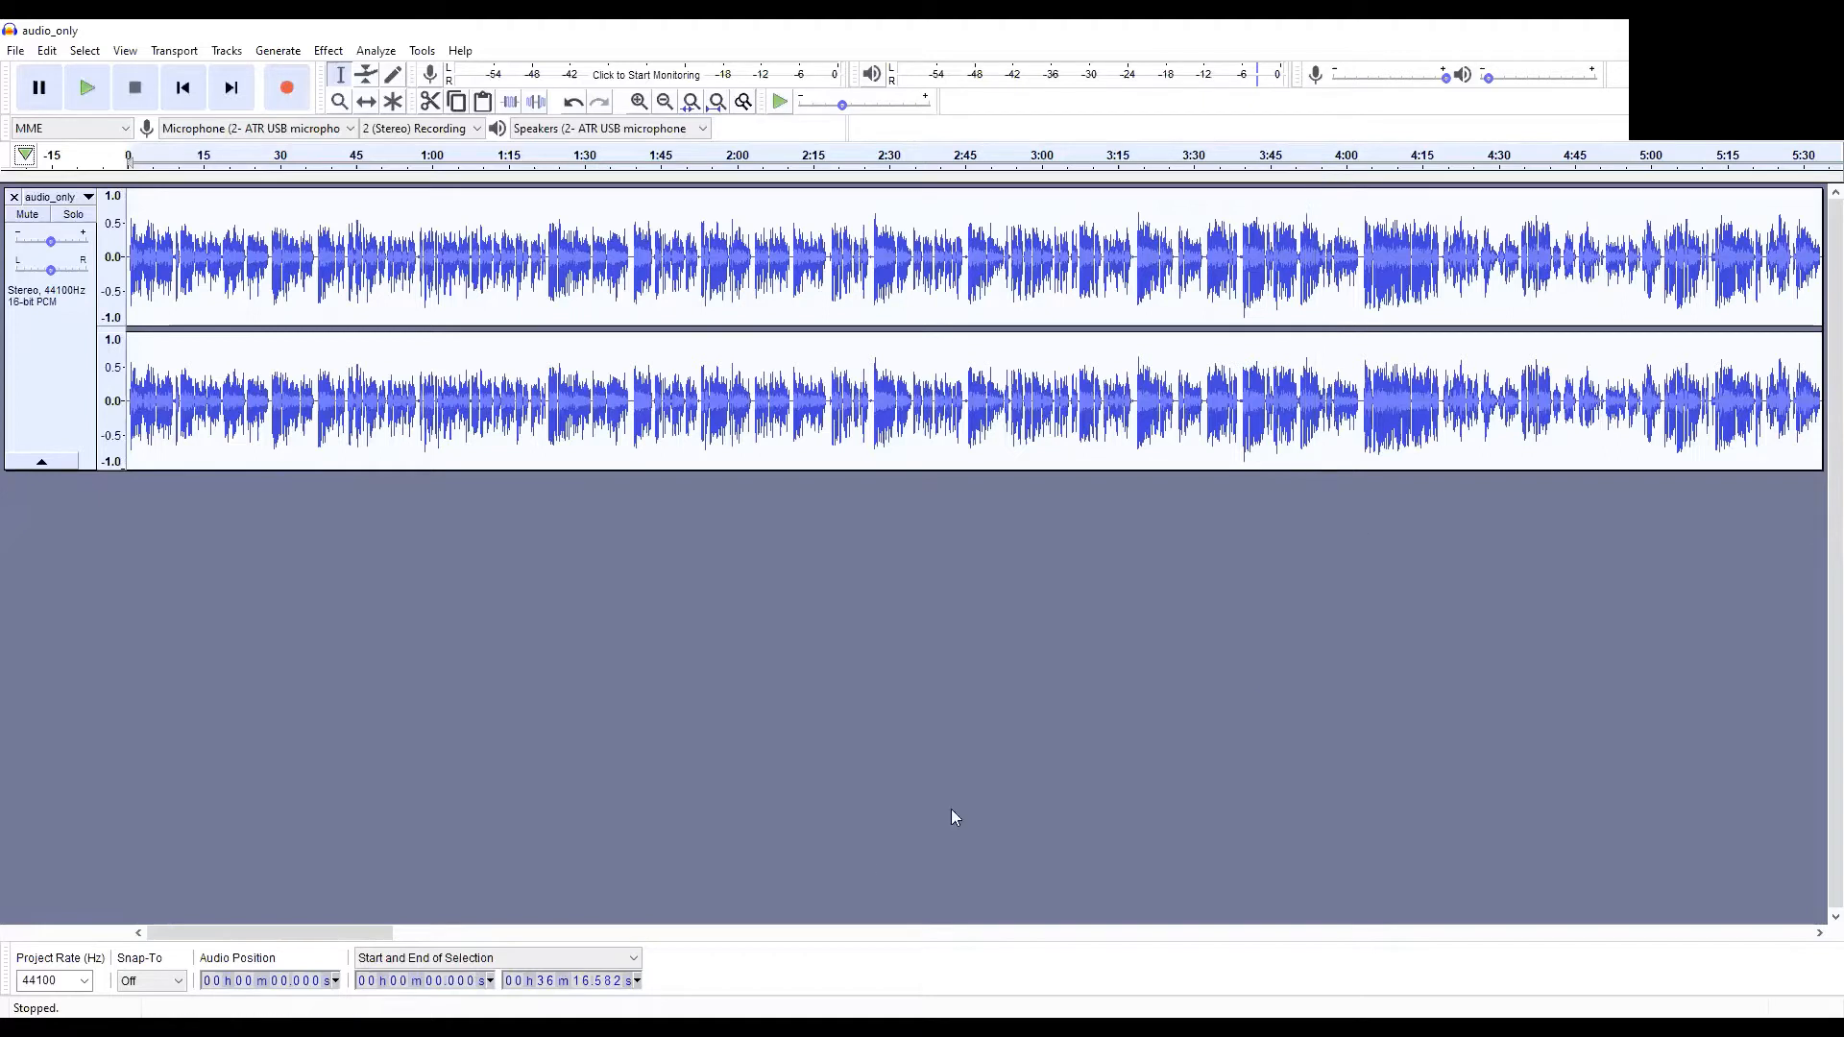
left_click_drag(371, 934, 431, 951)
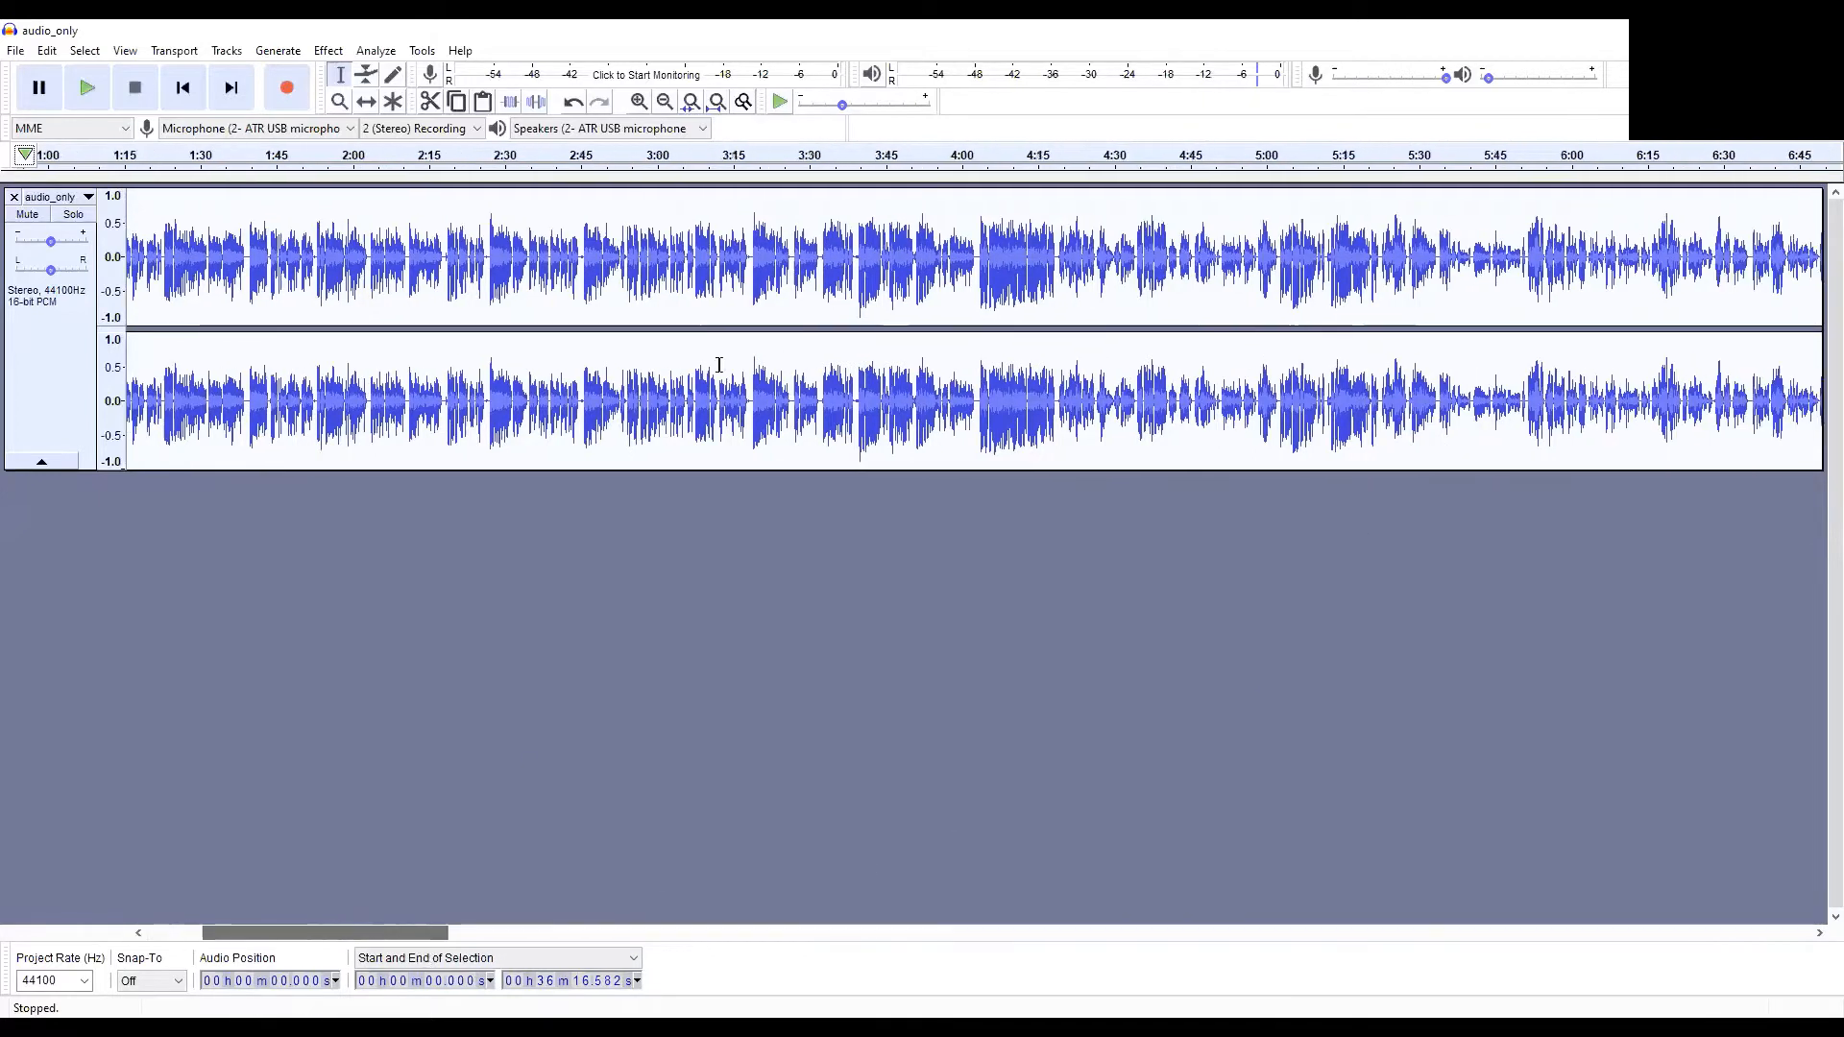
left_click(925, 154)
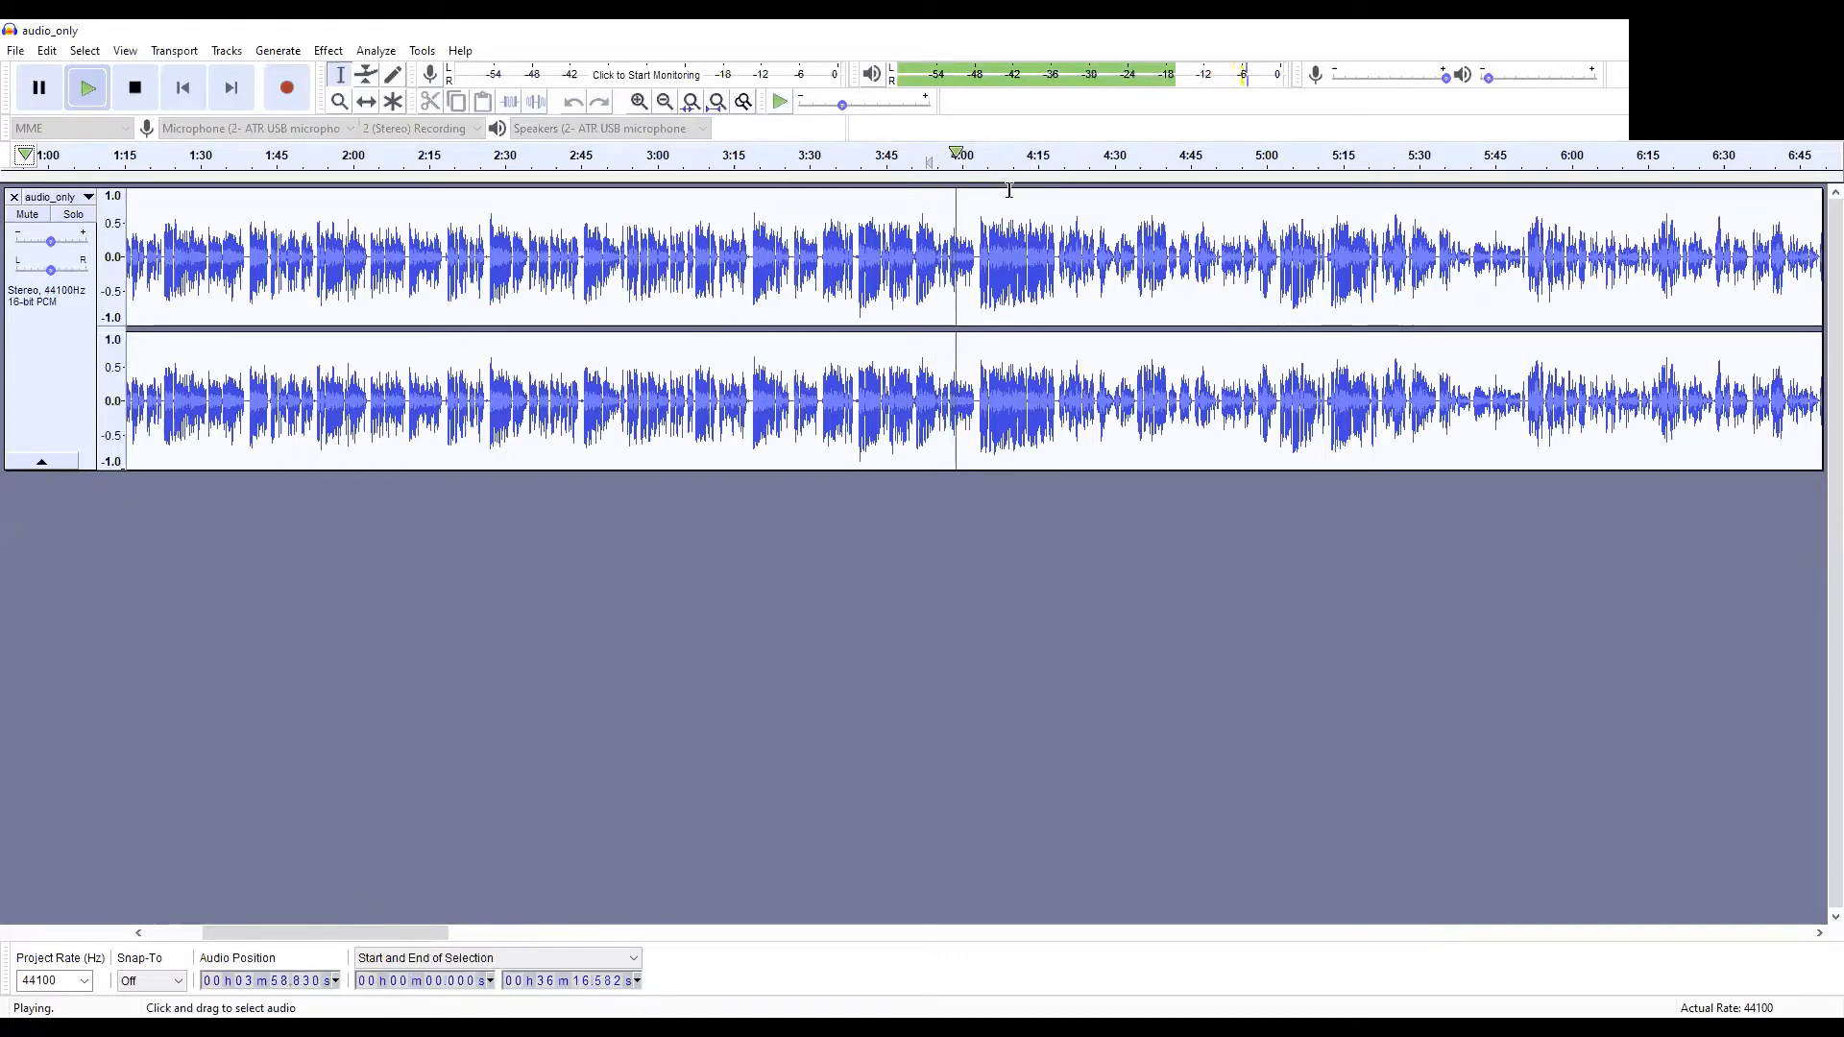
left_click(138, 89)
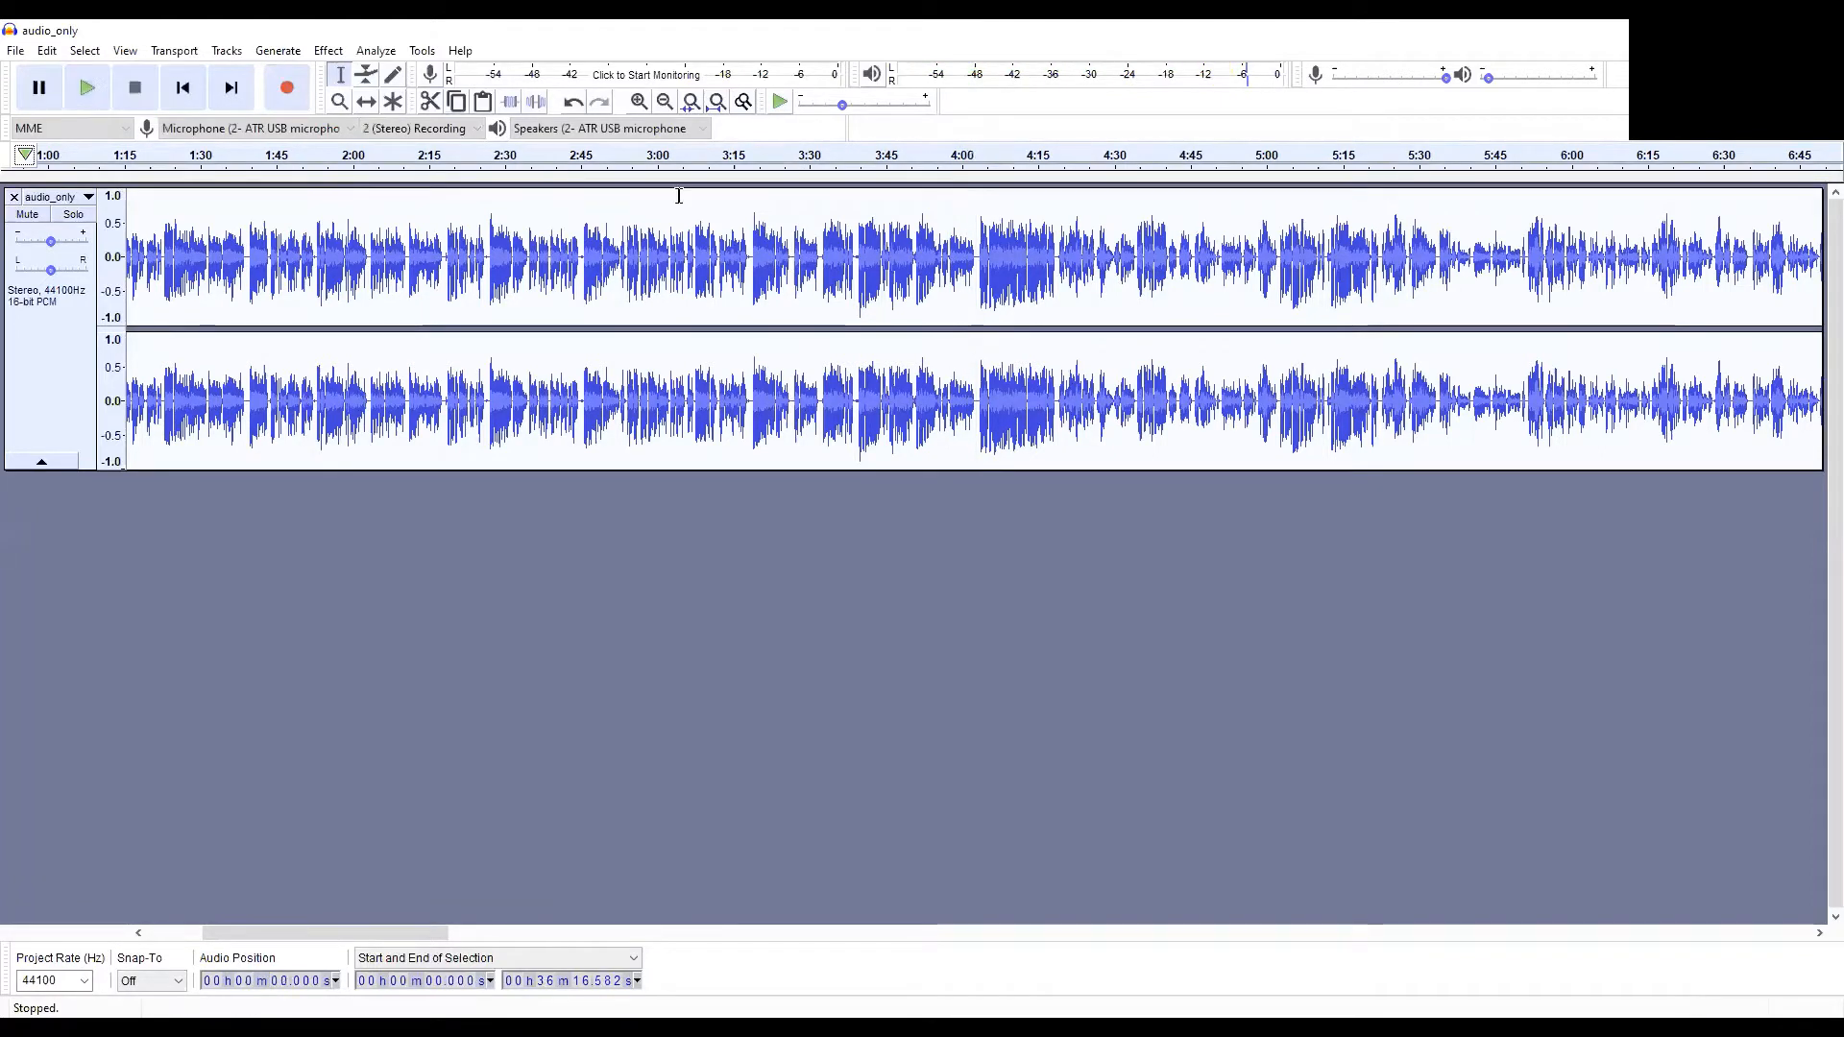
Step: Split the recording into two clips at about 4:03, just before the louder passage
left_click(977, 238)
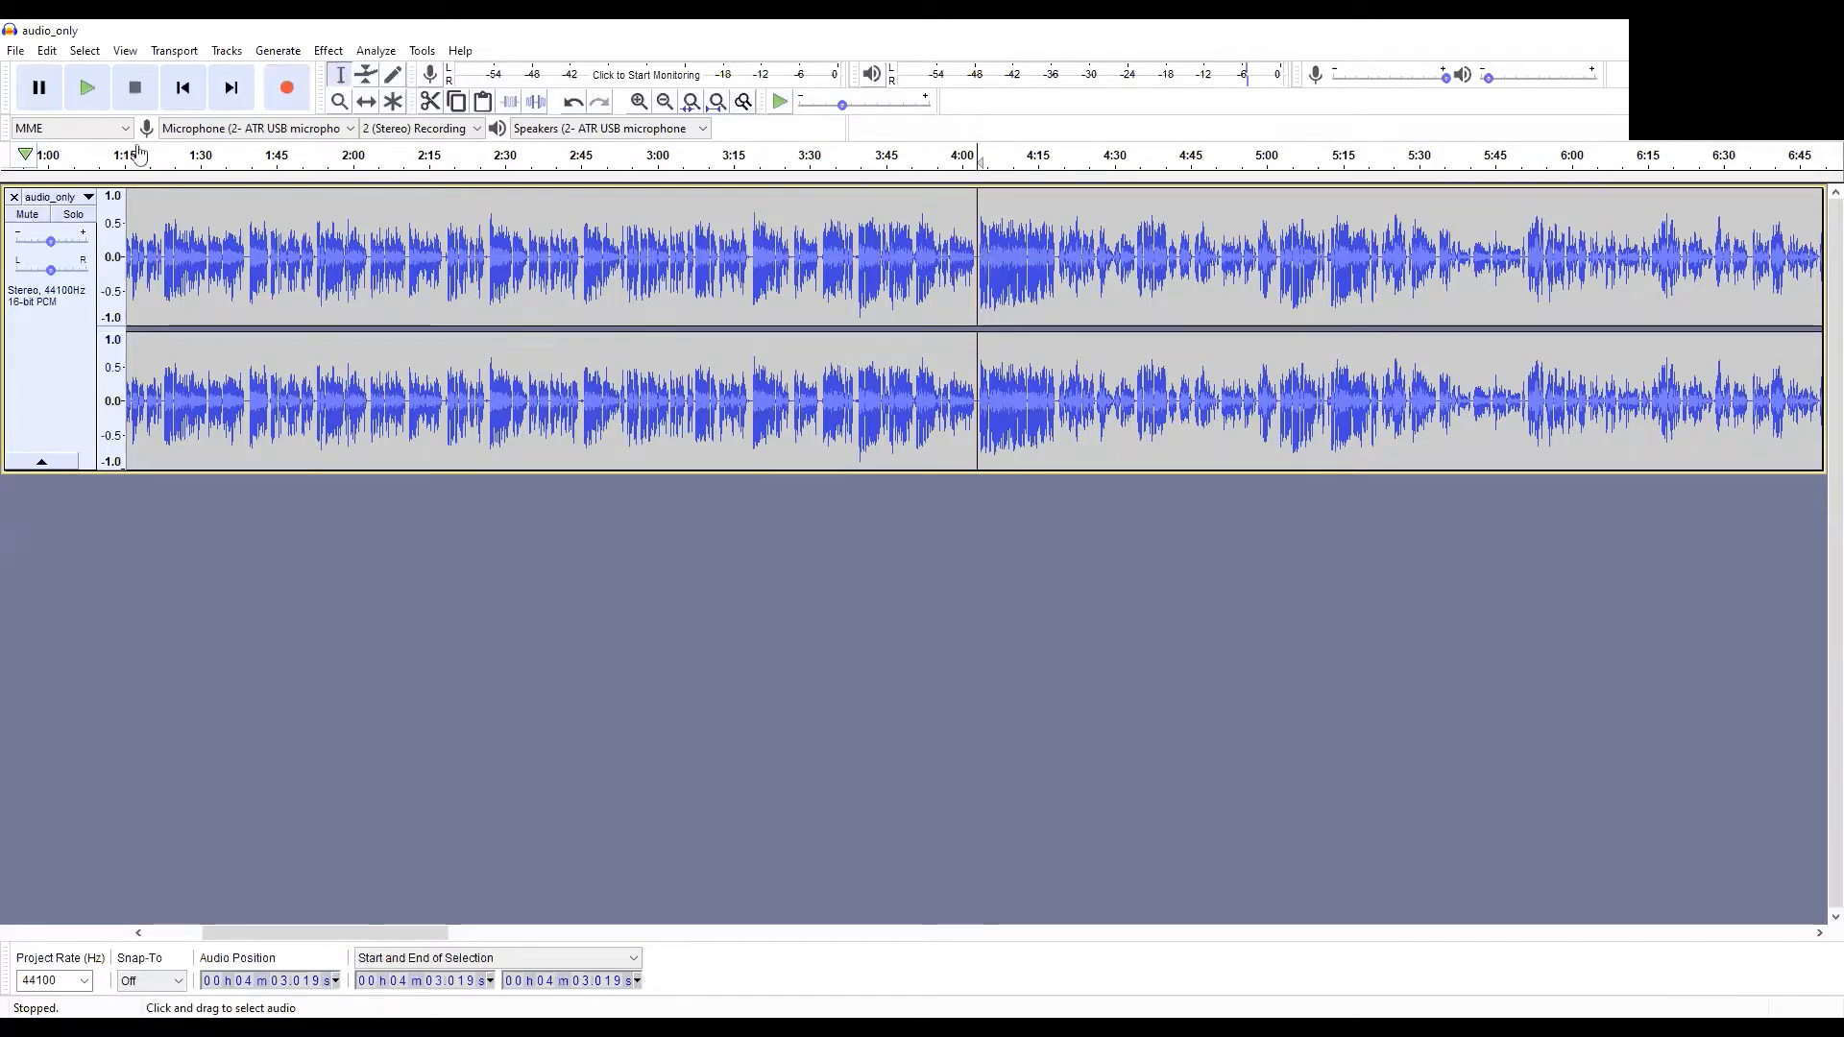
left_click(43, 52)
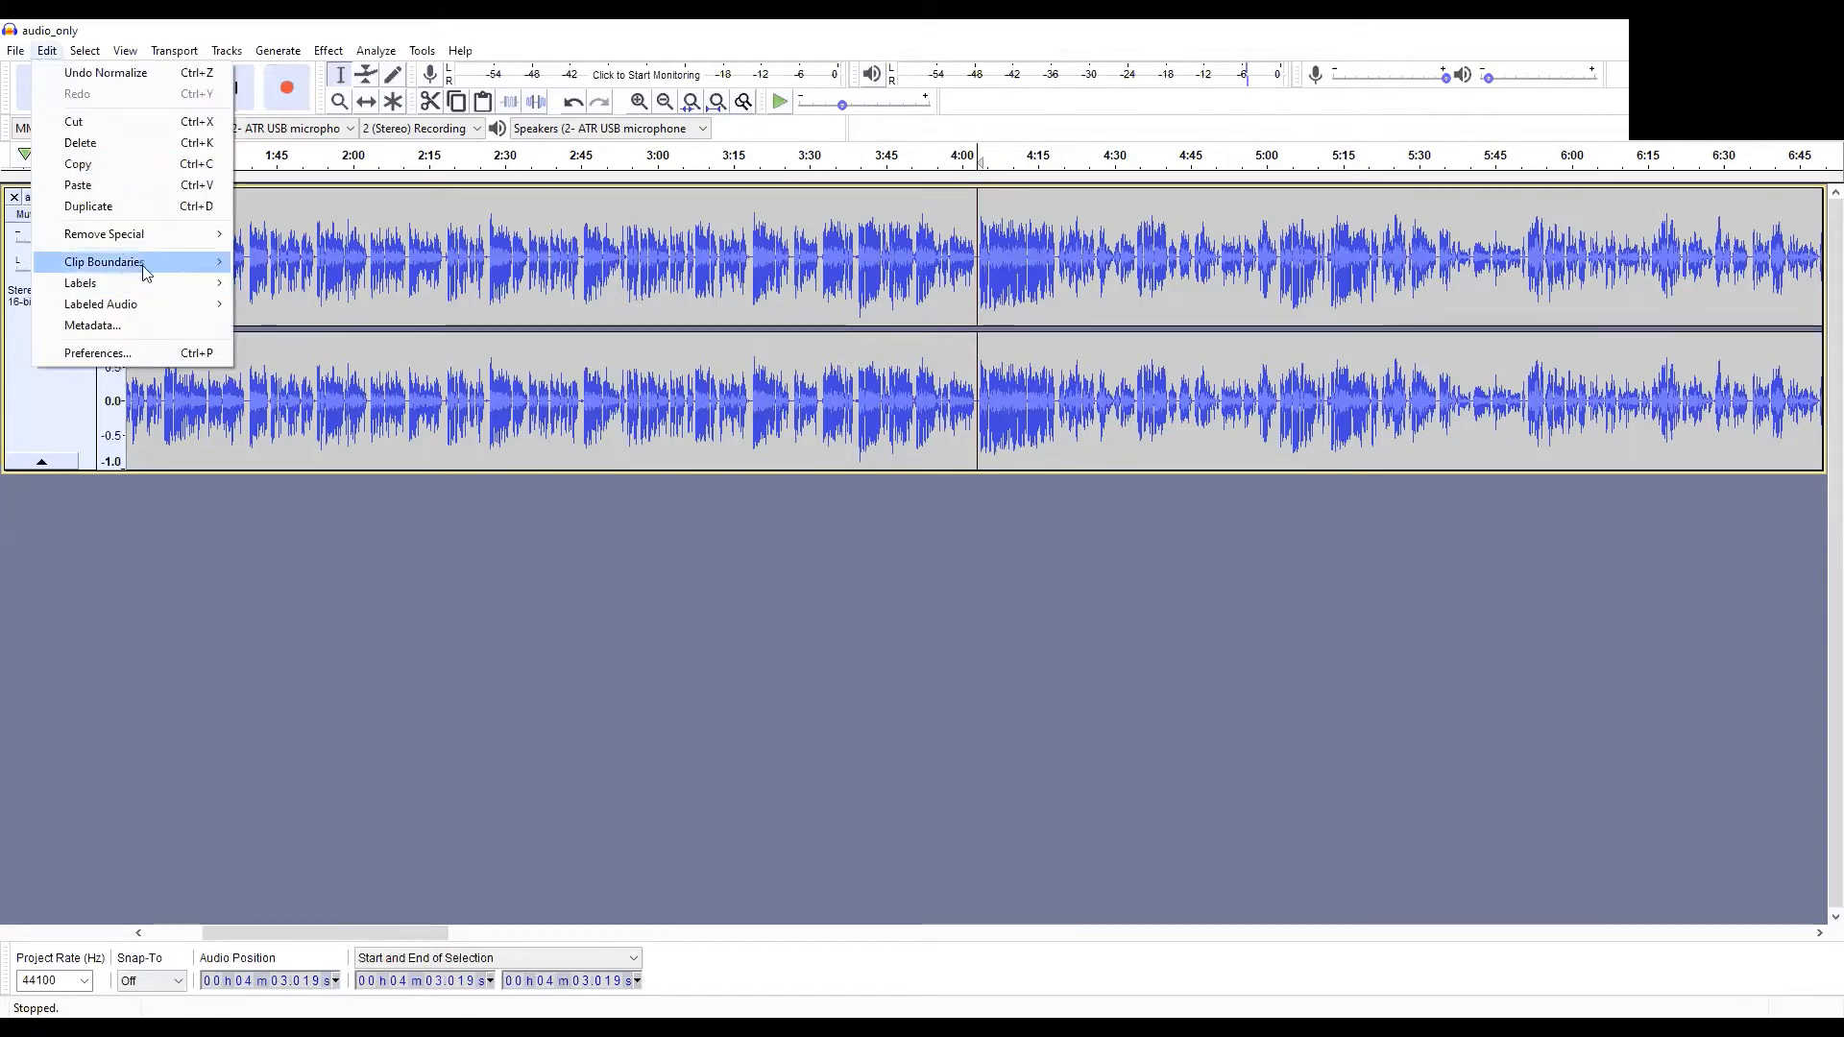
mouse_move(144, 263)
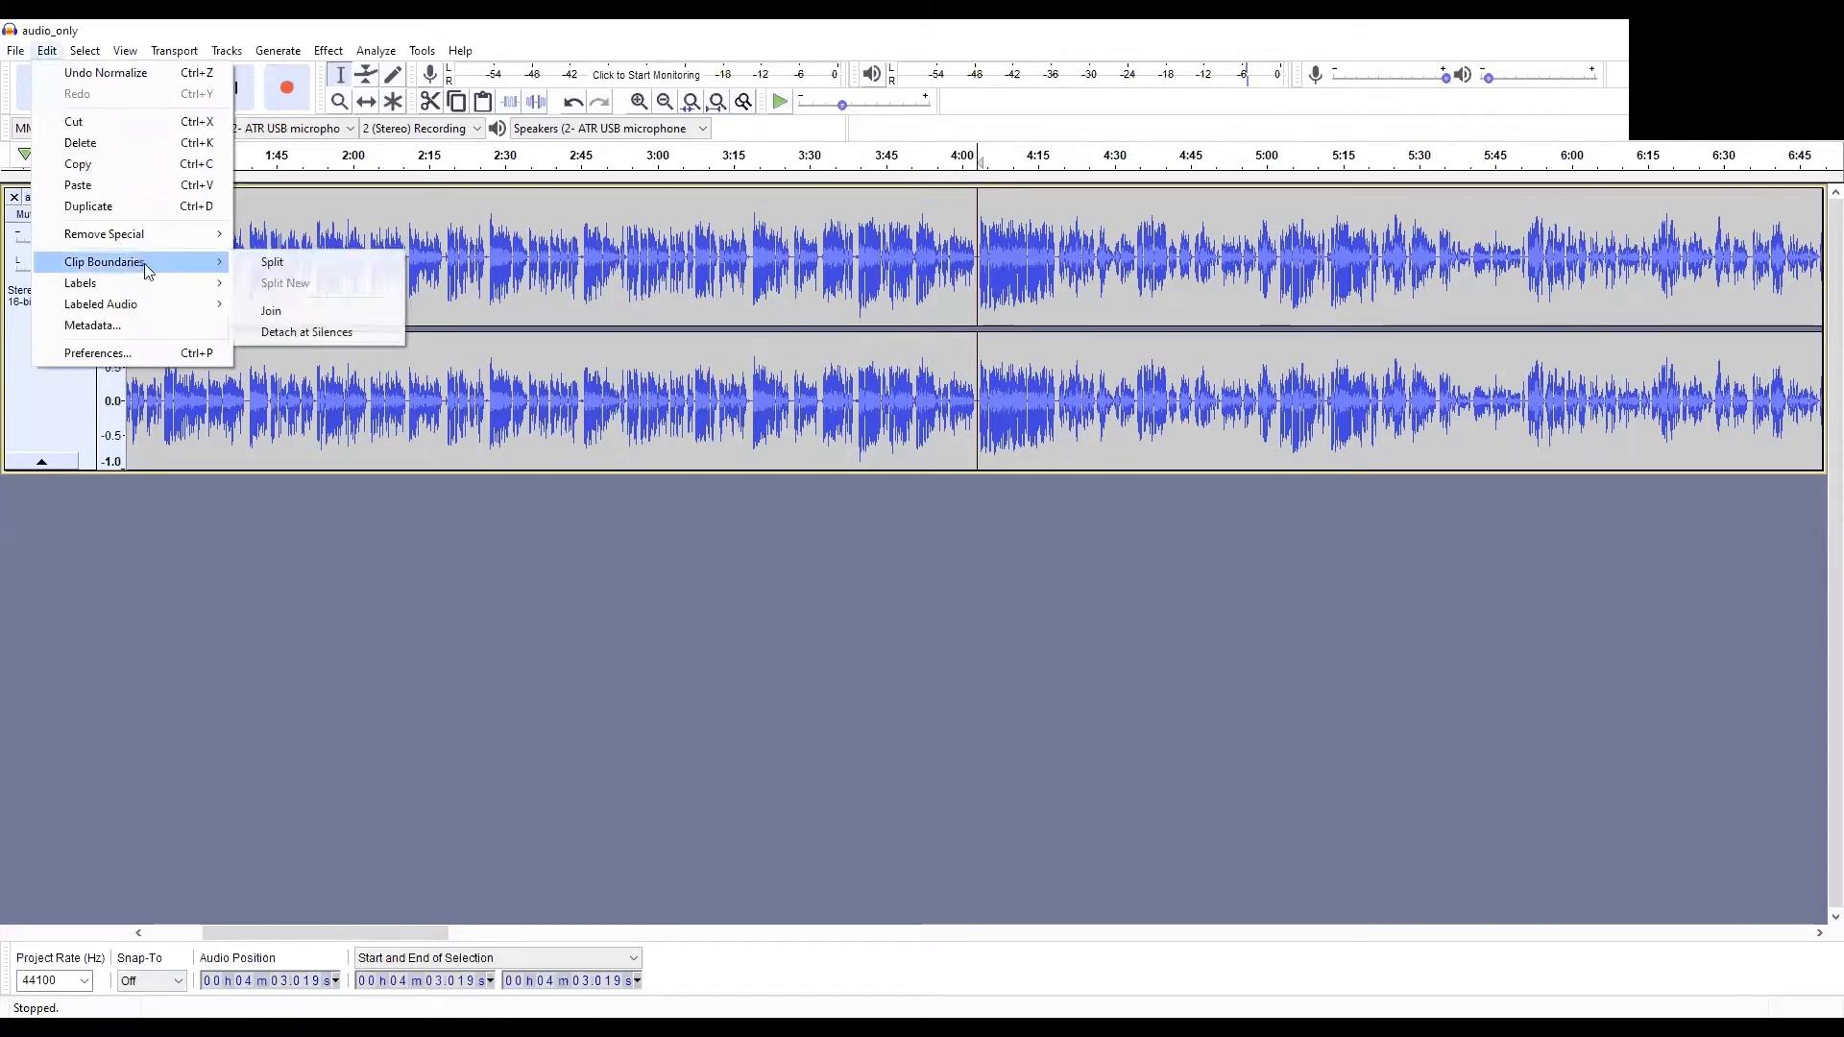
left_click(272, 263)
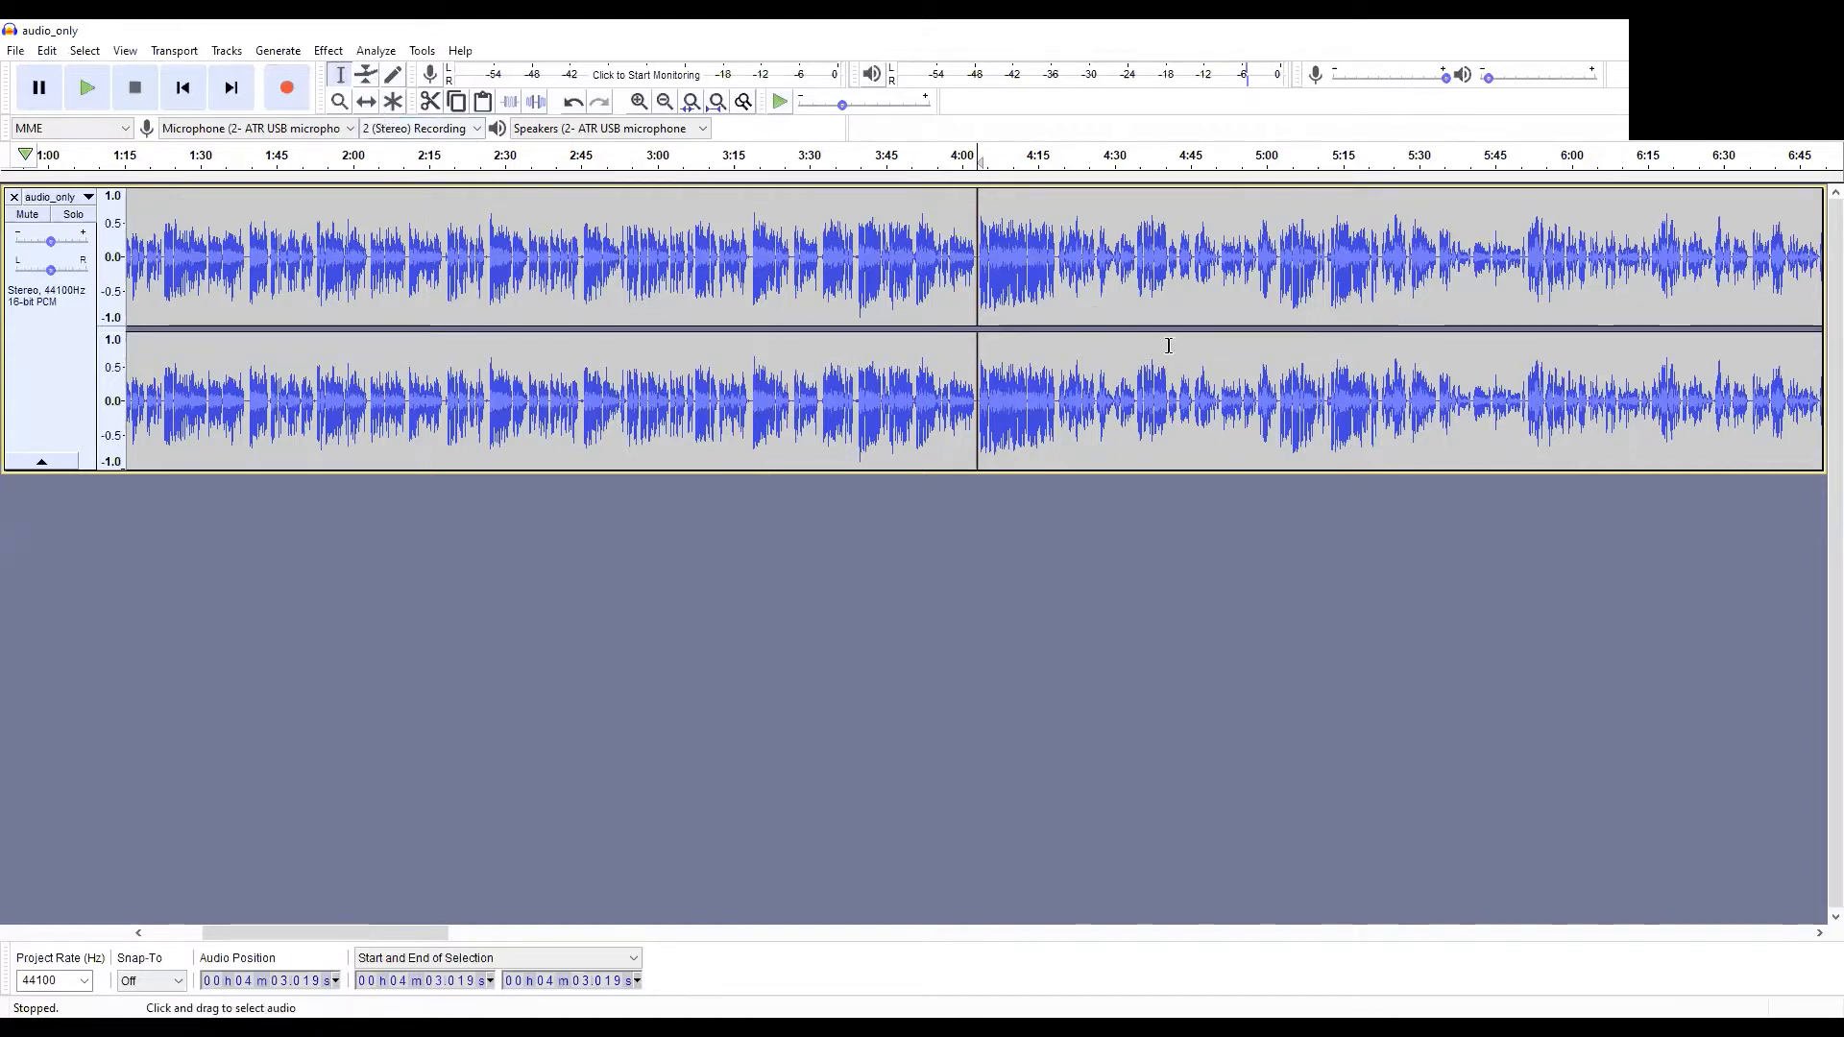
Step: Use the Time Shift tool to slide both clips later, so the first ends near 4:45 and the second starts near 5:08
left_click(367, 104)
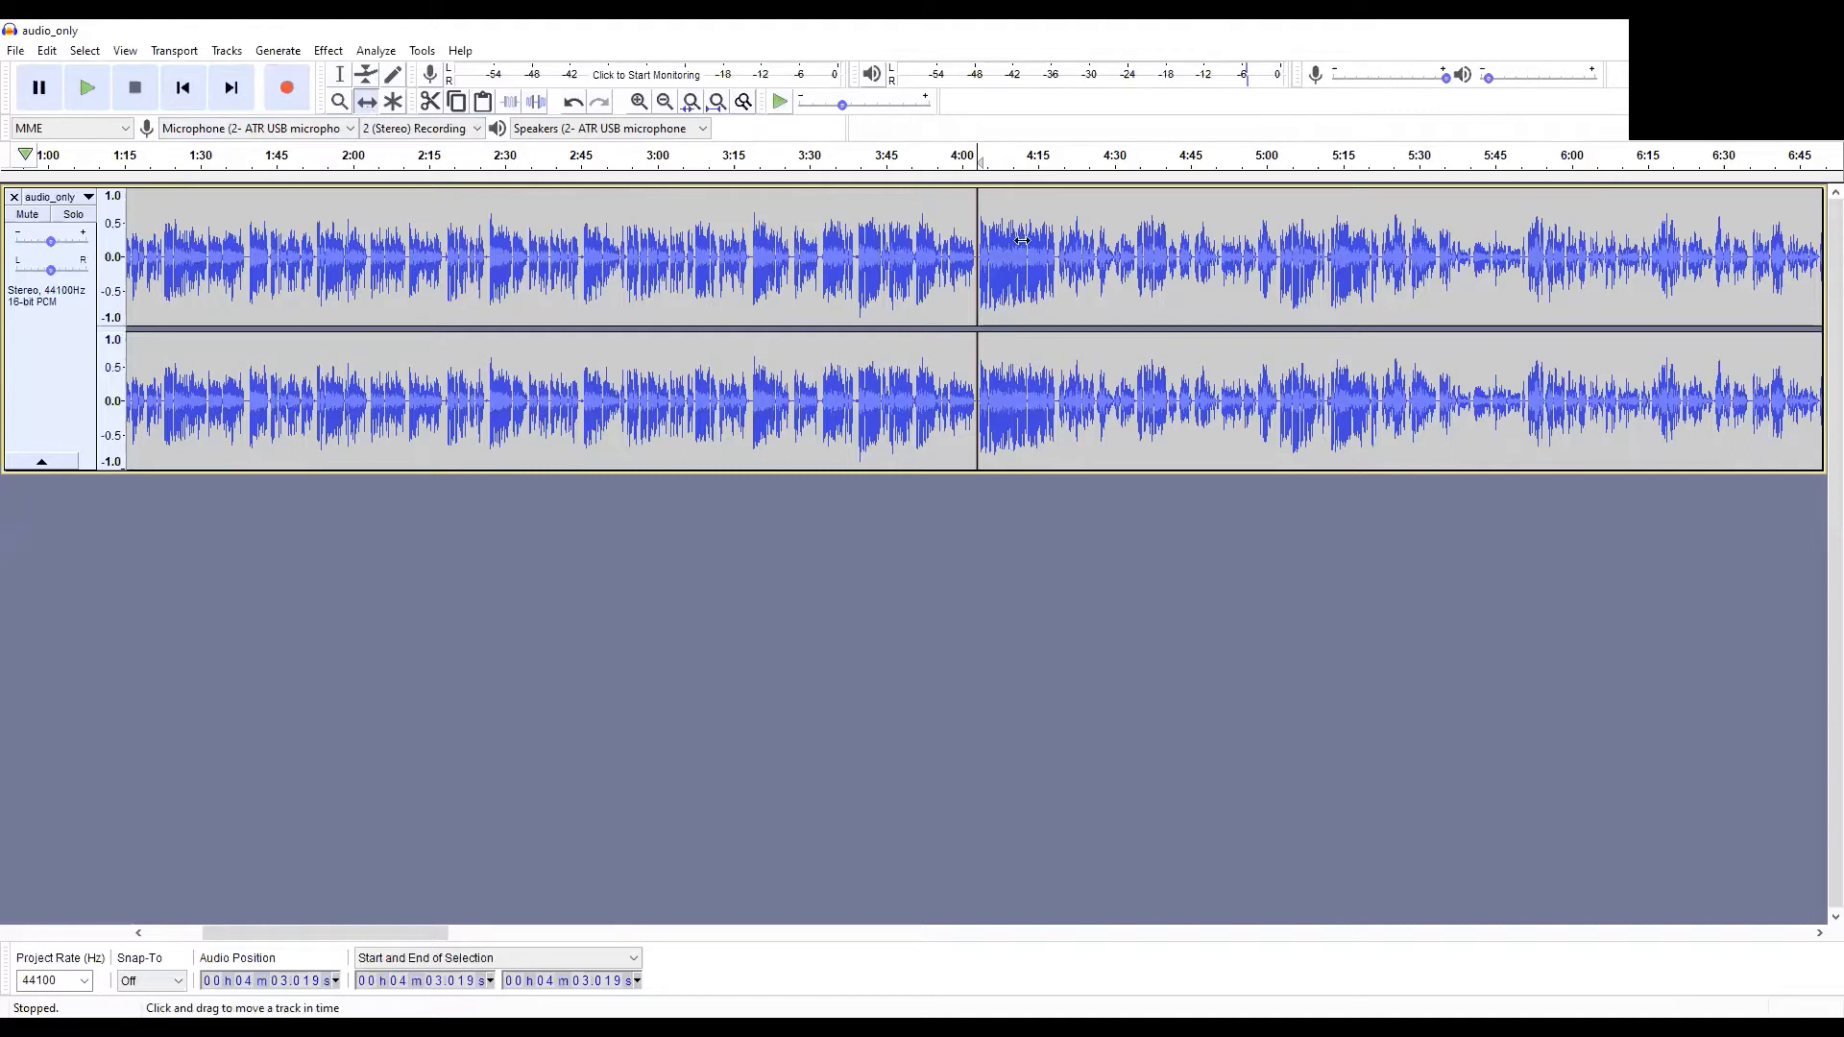
left_click_drag(1121, 245, 1340, 248)
left_click_drag(974, 268, 1062, 268)
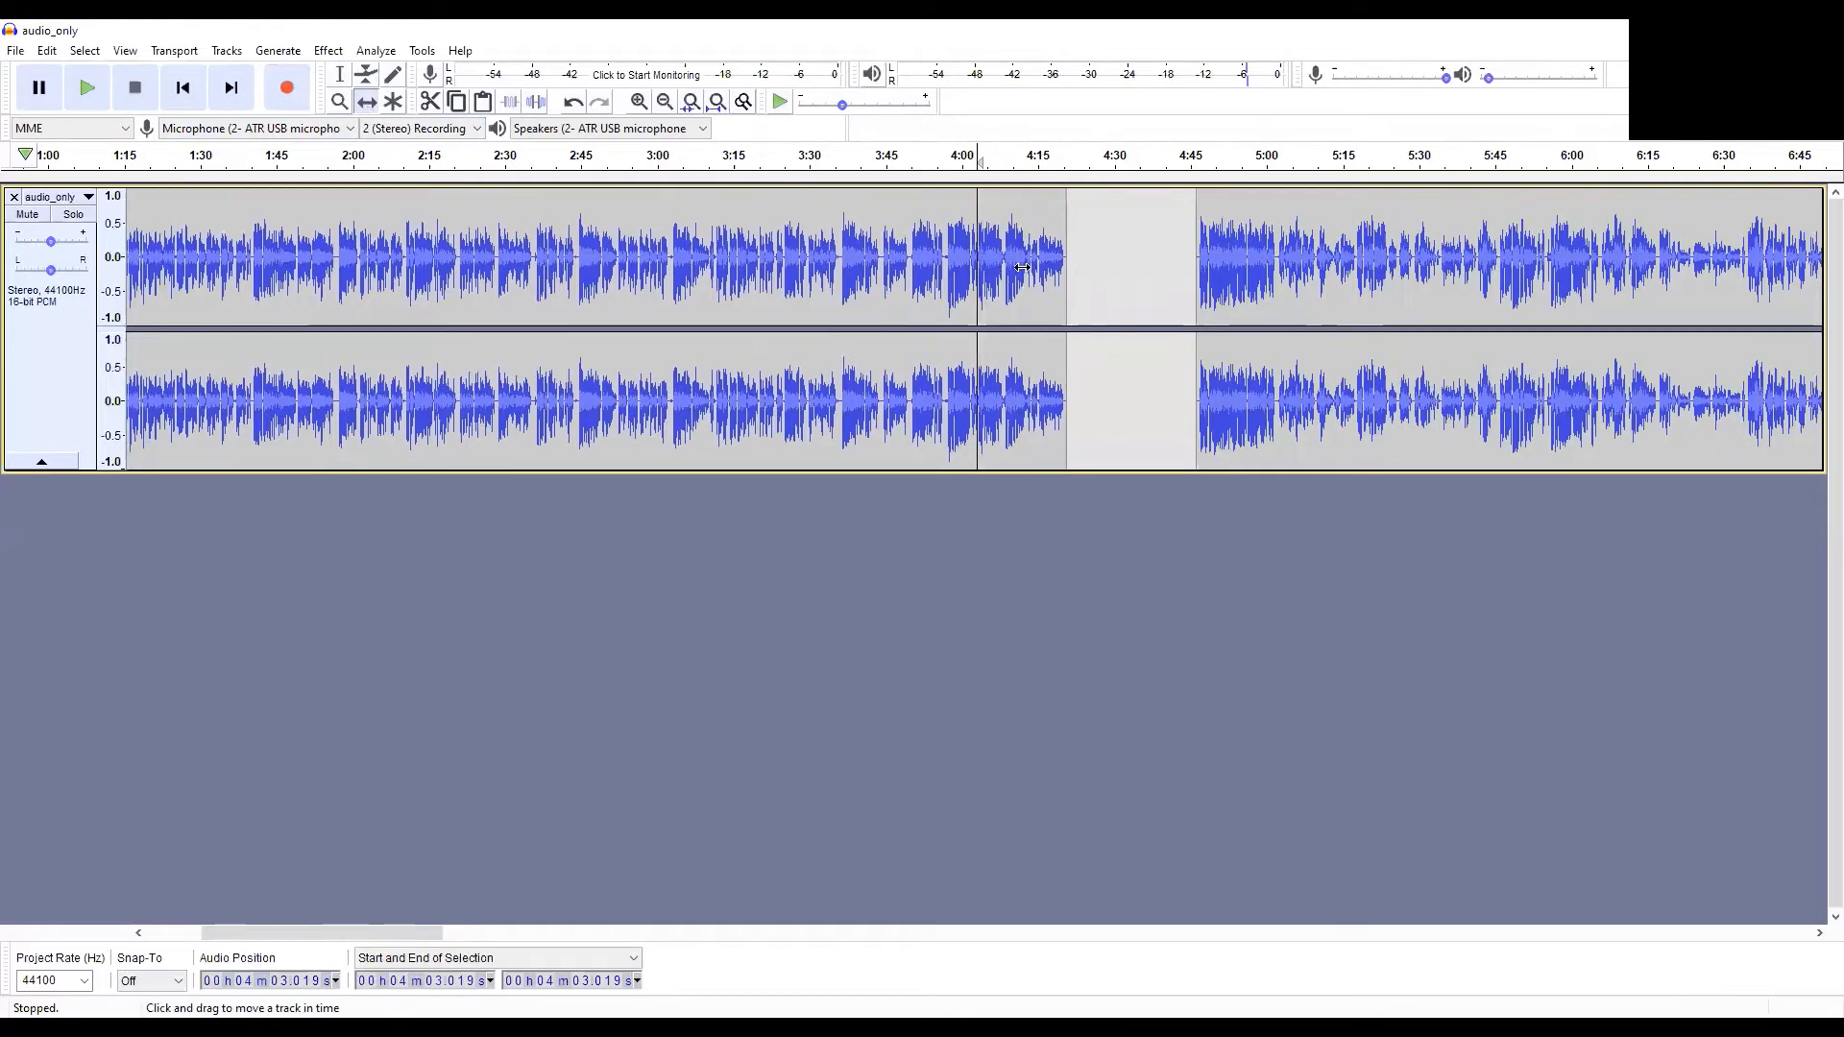
left_click_drag(1296, 285, 1406, 286)
left_click_drag(842, 279, 964, 282)
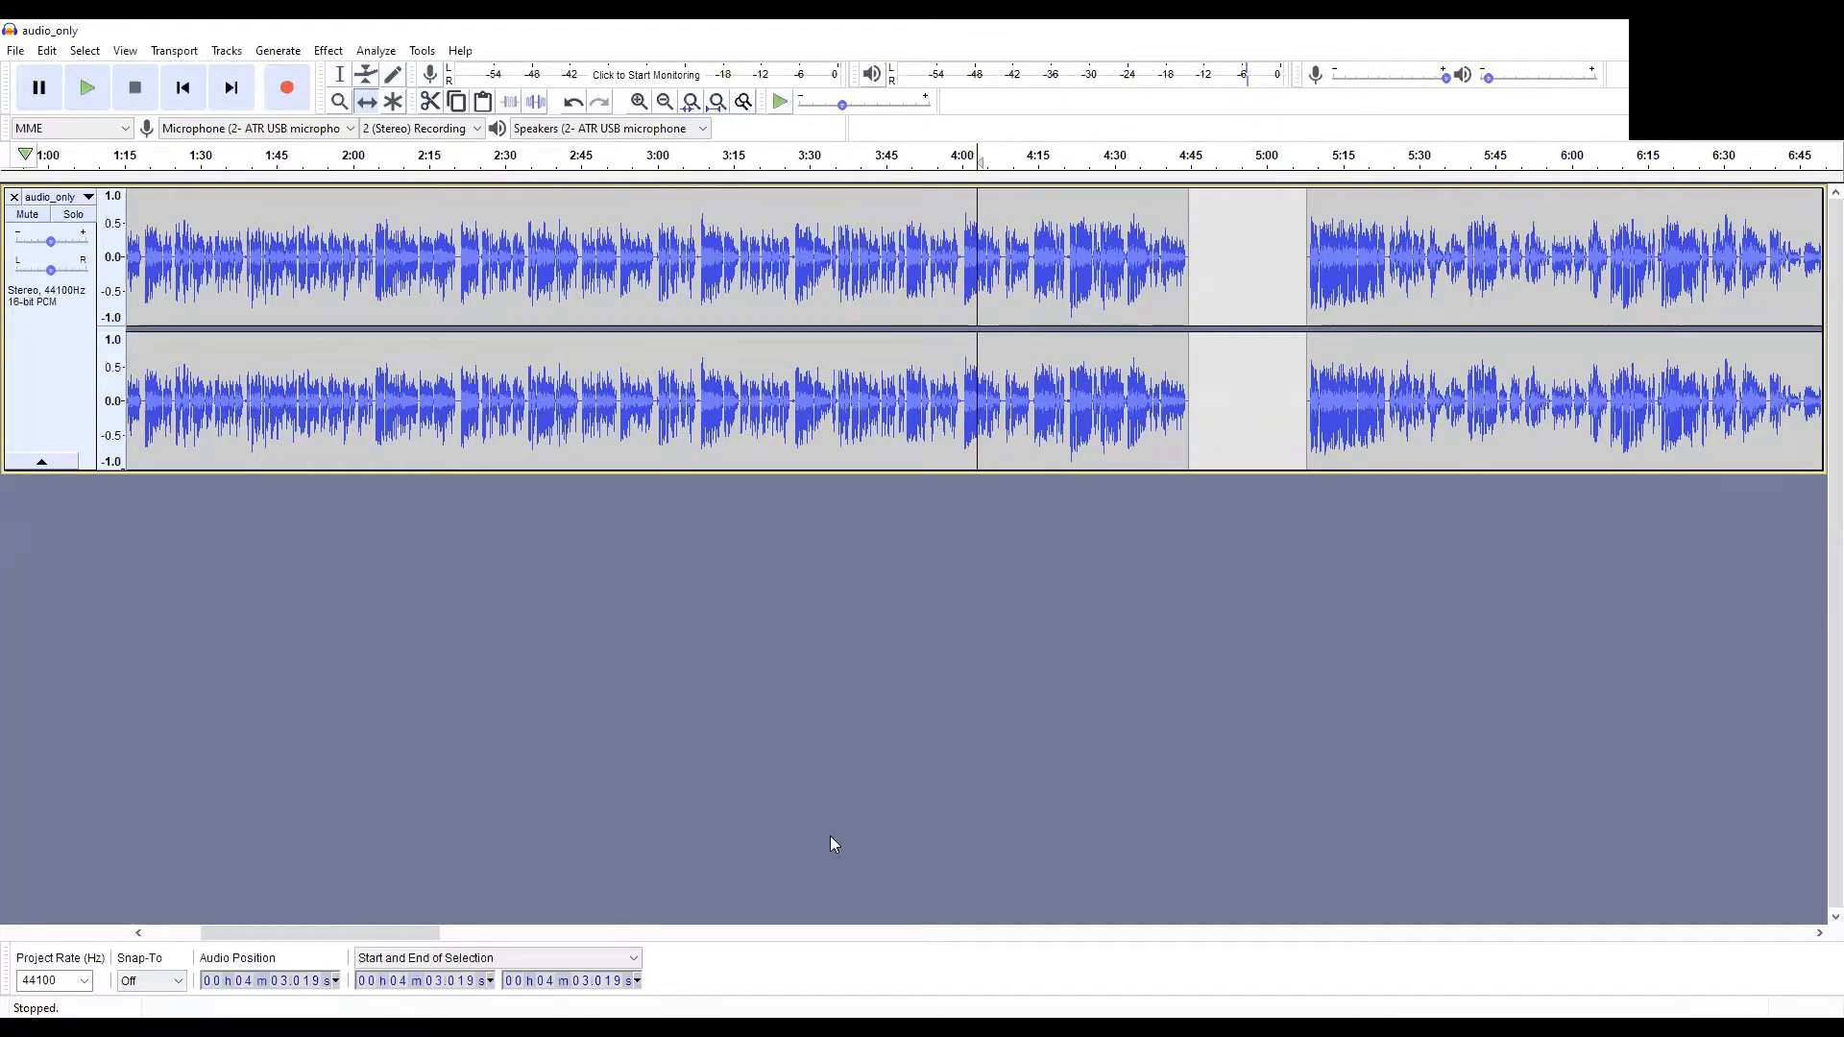
Step: Import the ChamberPod and IntroW-Music files, reading directly from the originals, and shift the speech clips to start near 6:00 and 14:00
left_click_drag(327, 934, 273, 936)
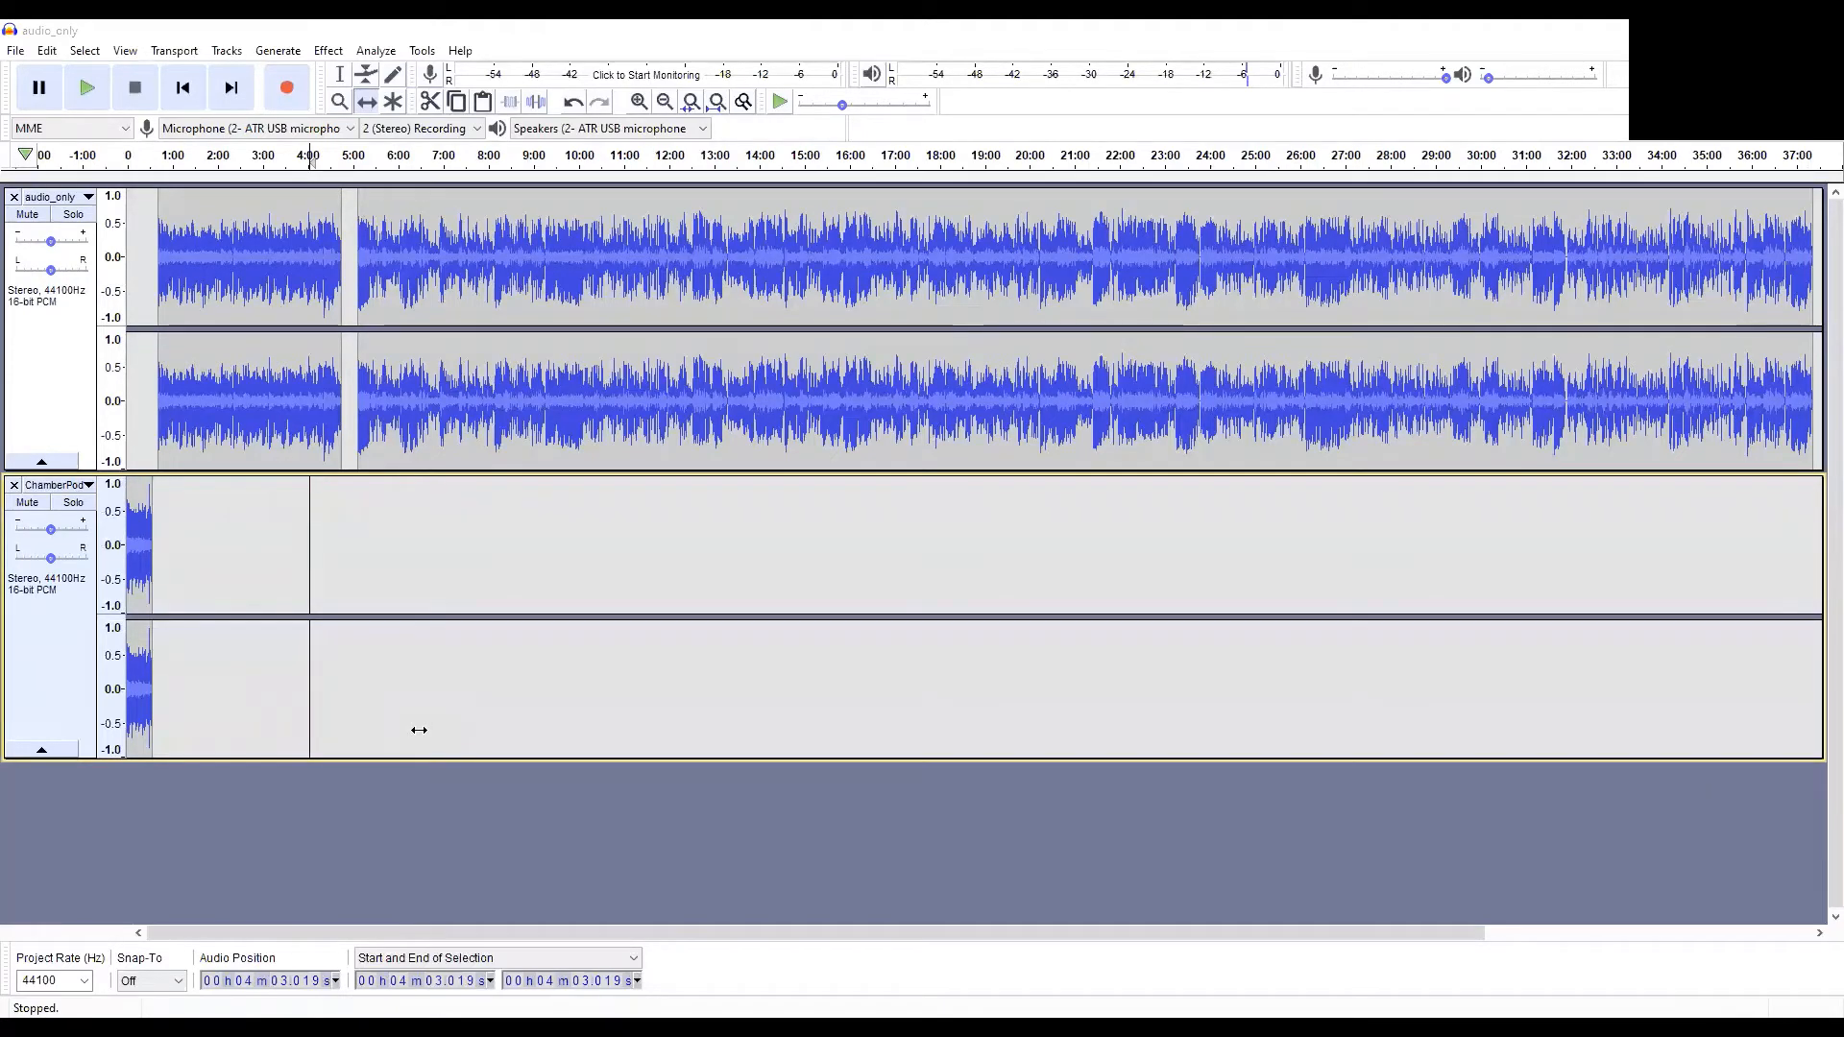
left_click_drag(372, 762, 463, 738)
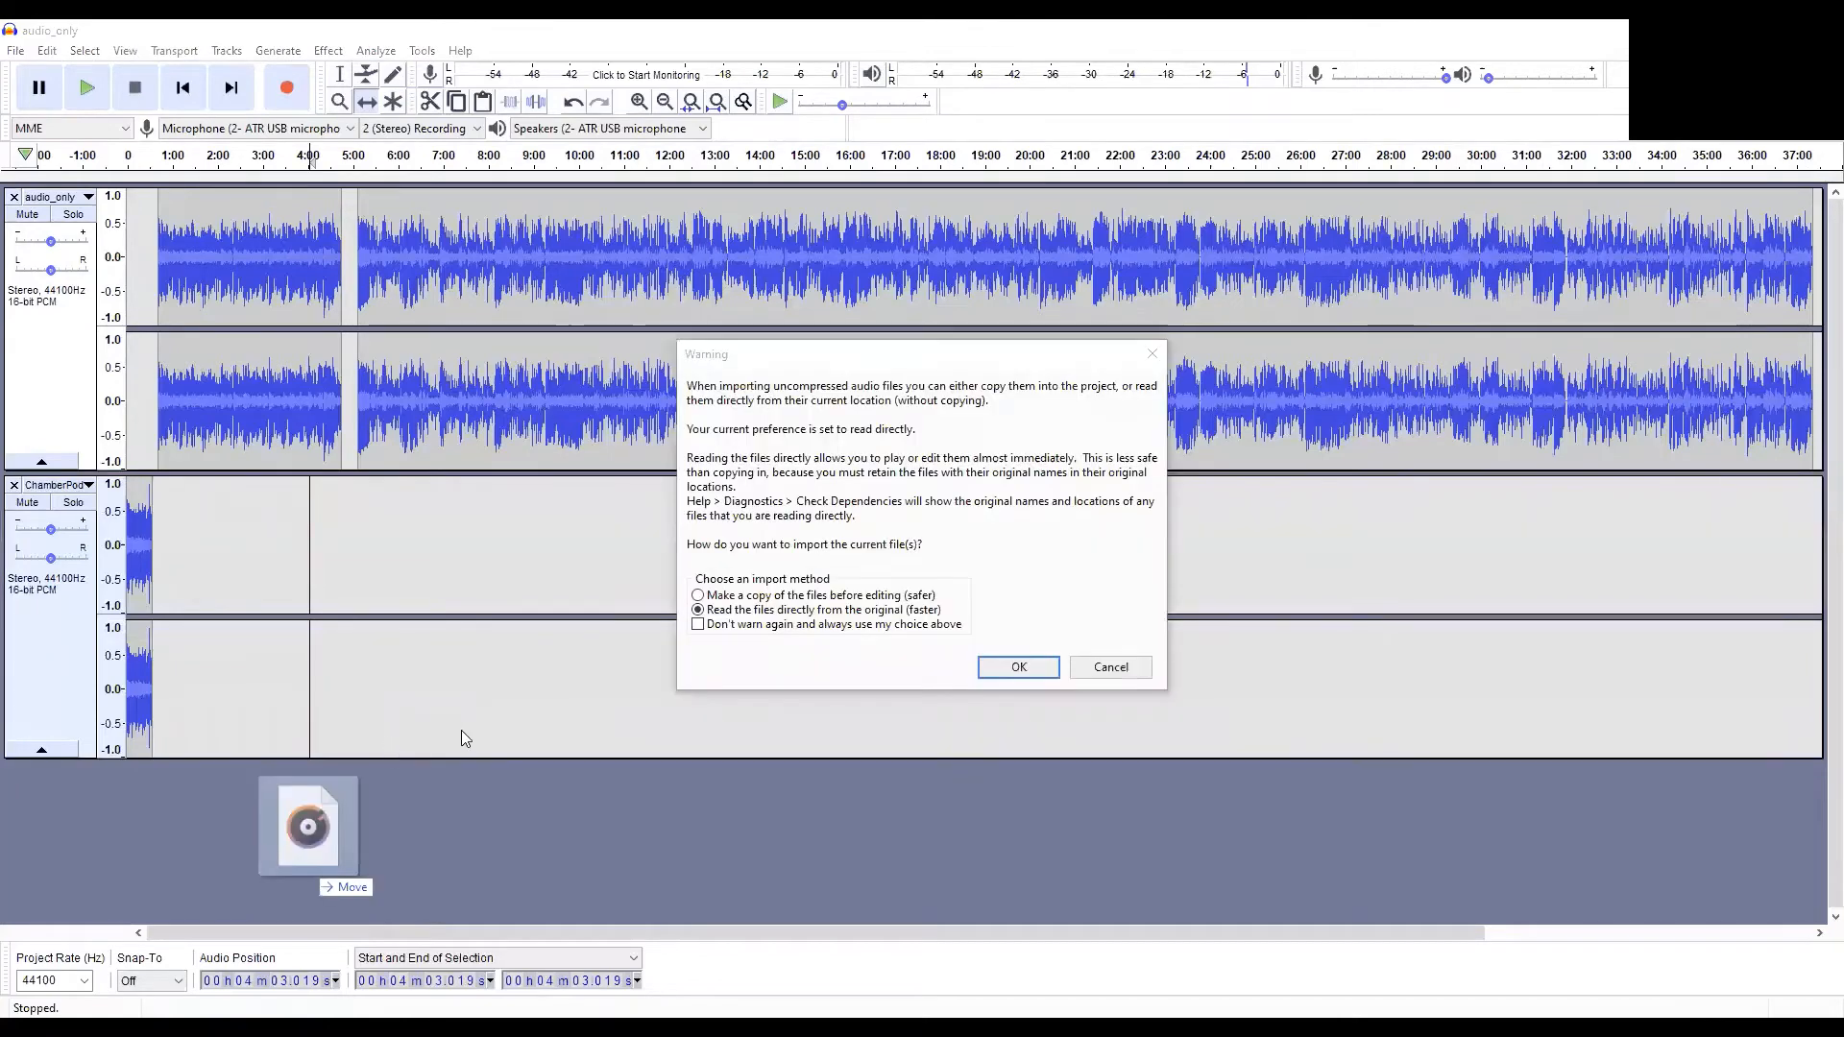
left_click(1034, 675)
left_click_drag(393, 270, 790, 326)
left_click_drag(274, 307, 515, 306)
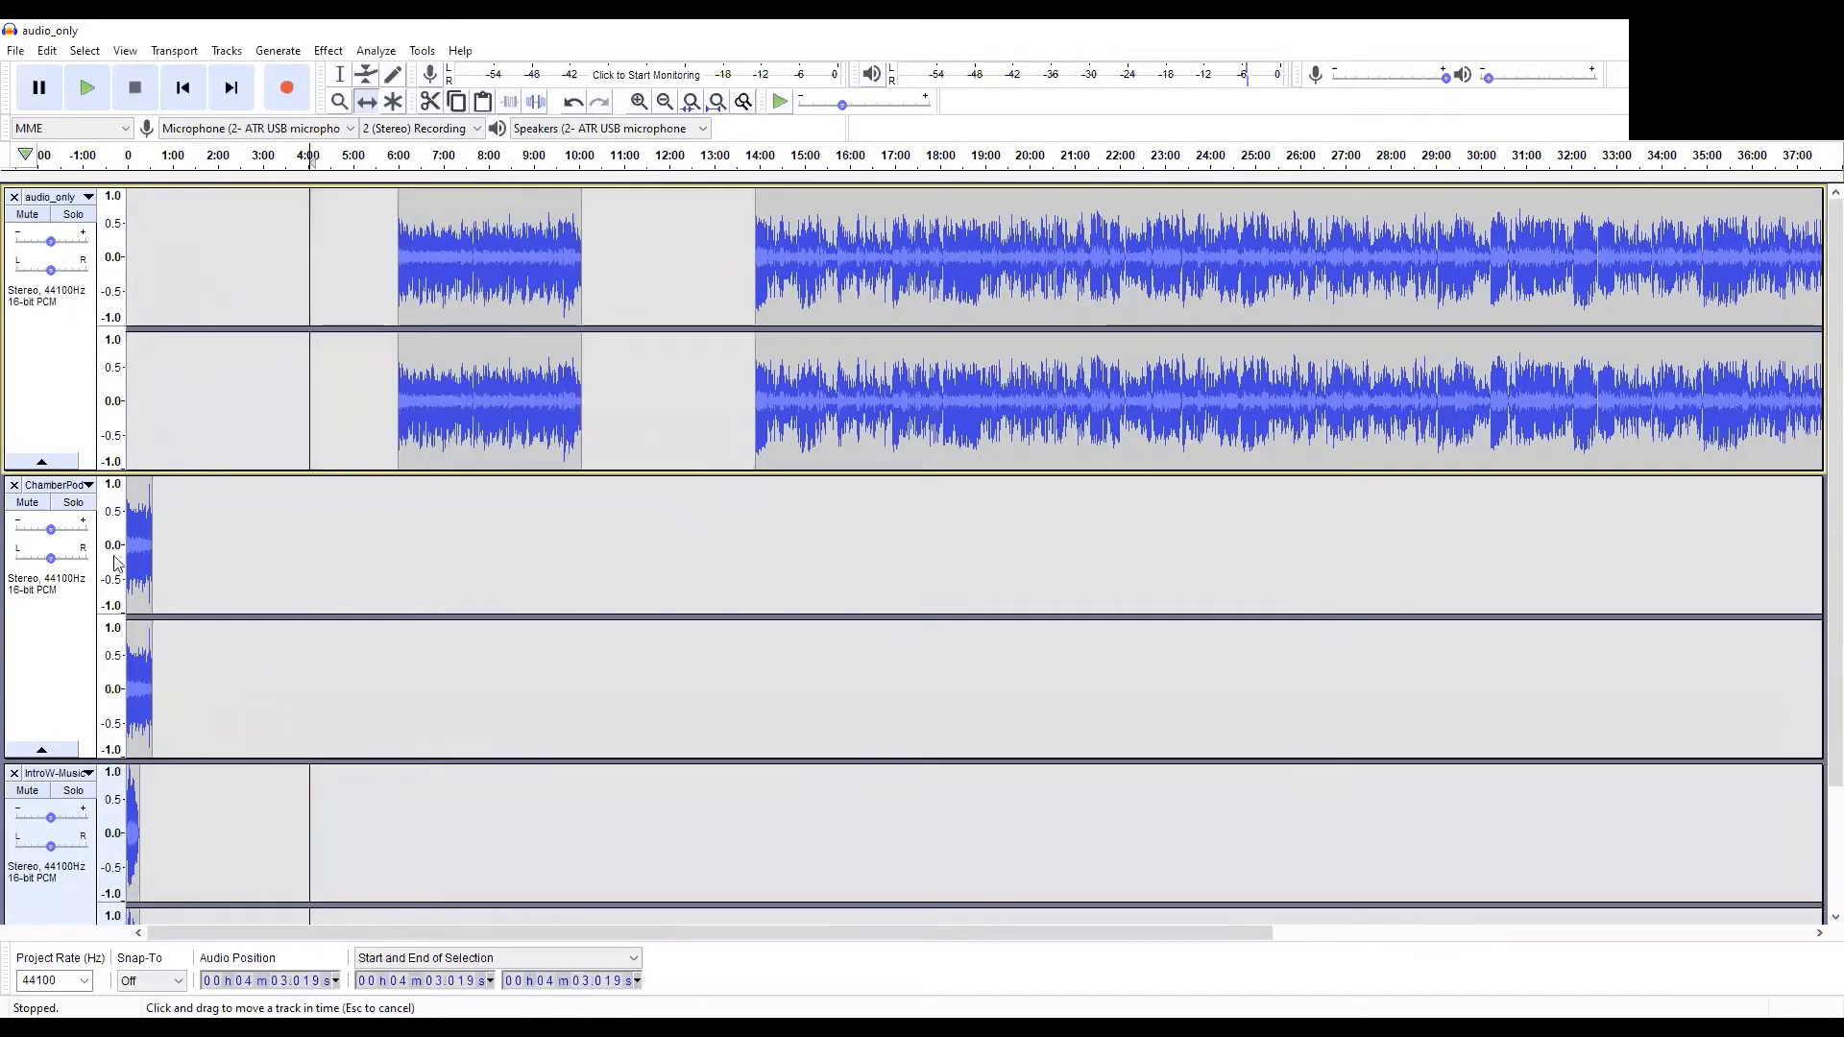
Step: Move the IntroW-Music clip onto the audio_only track right where the ChamberPod clip ends, and remove its emptied track
left_click_drag(135, 797, 156, 423)
scroll(193, 769, "down", 2)
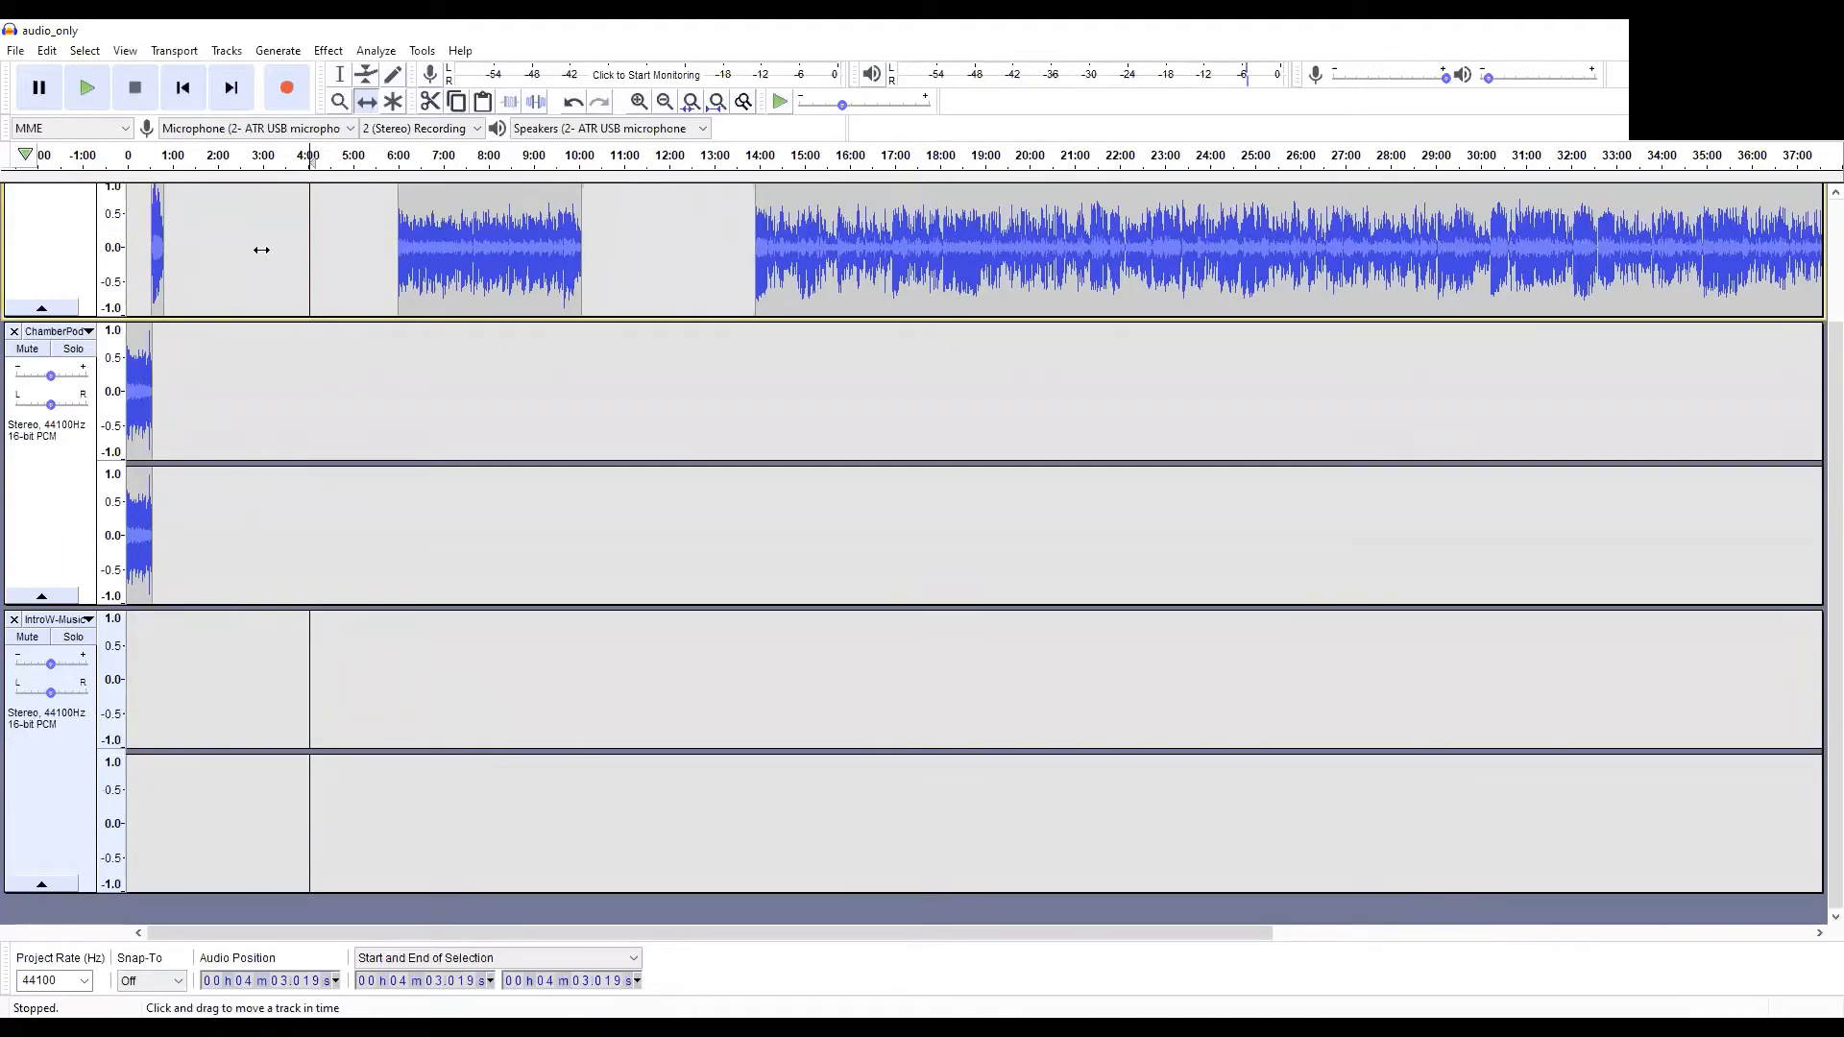
scroll(219, 578, "up", 2)
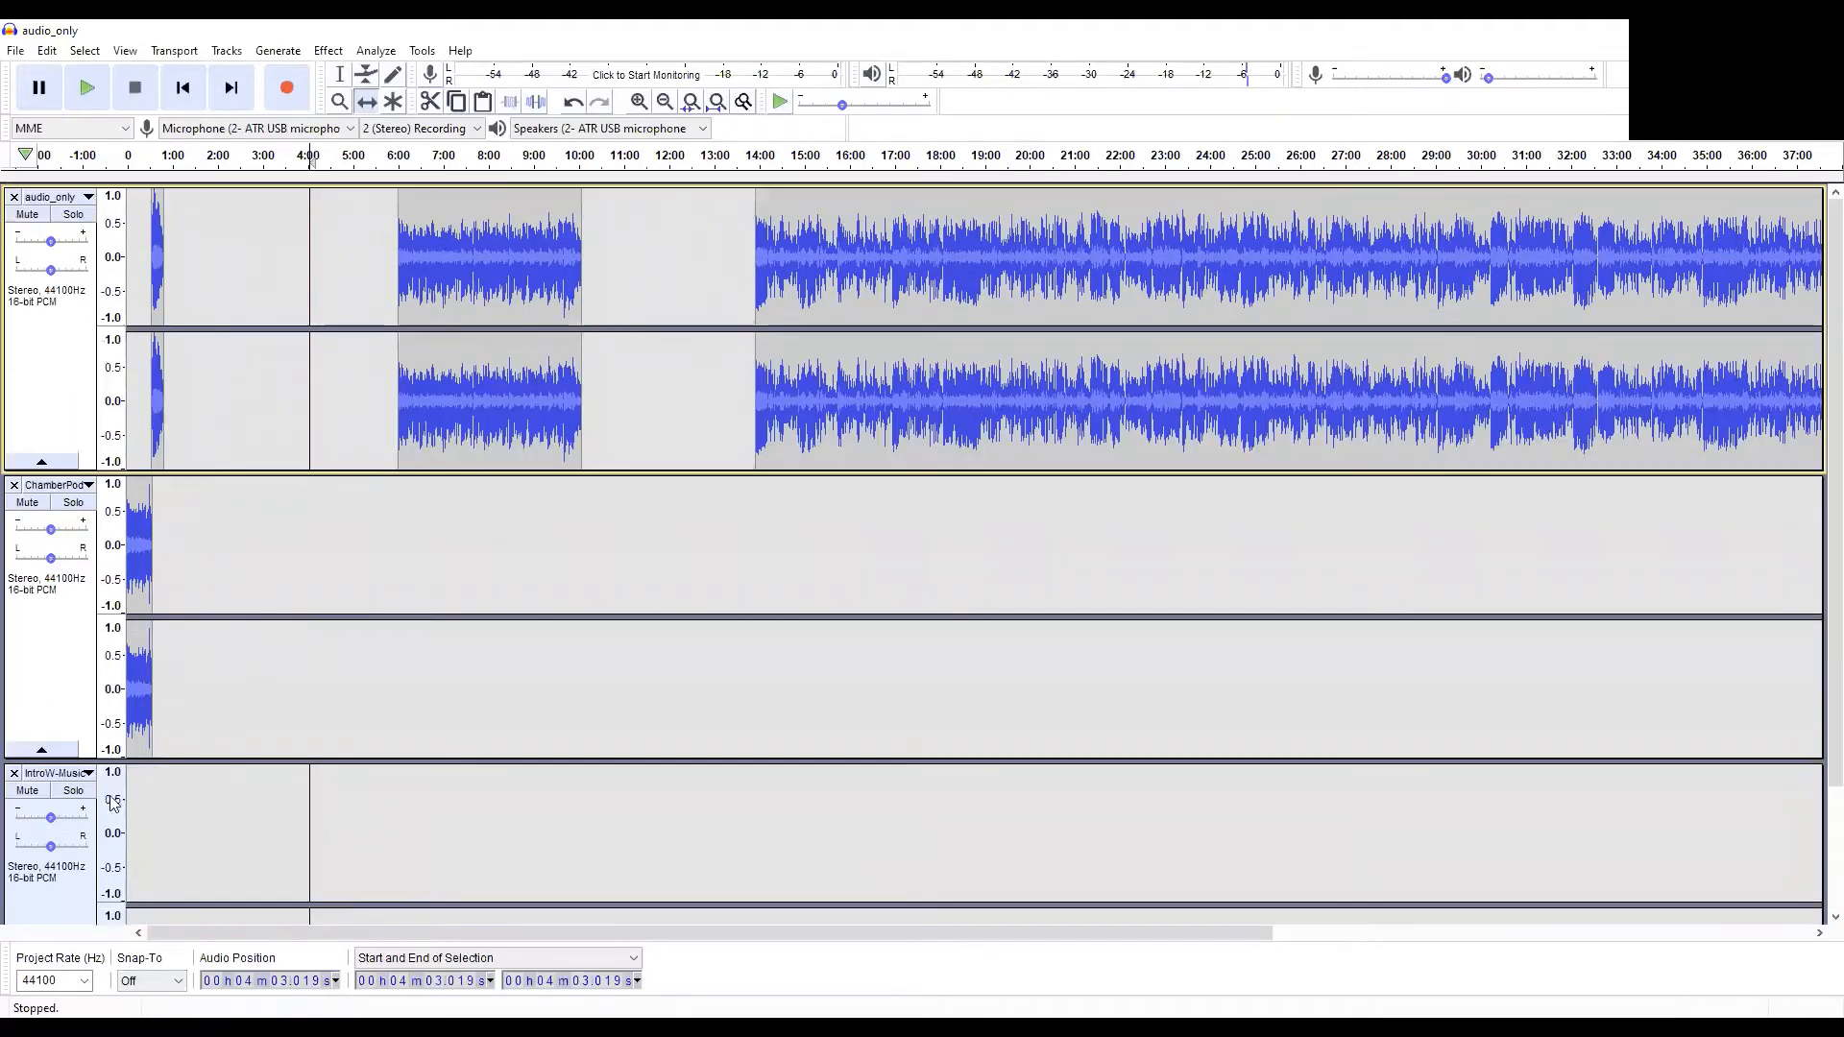
left_click(13, 774)
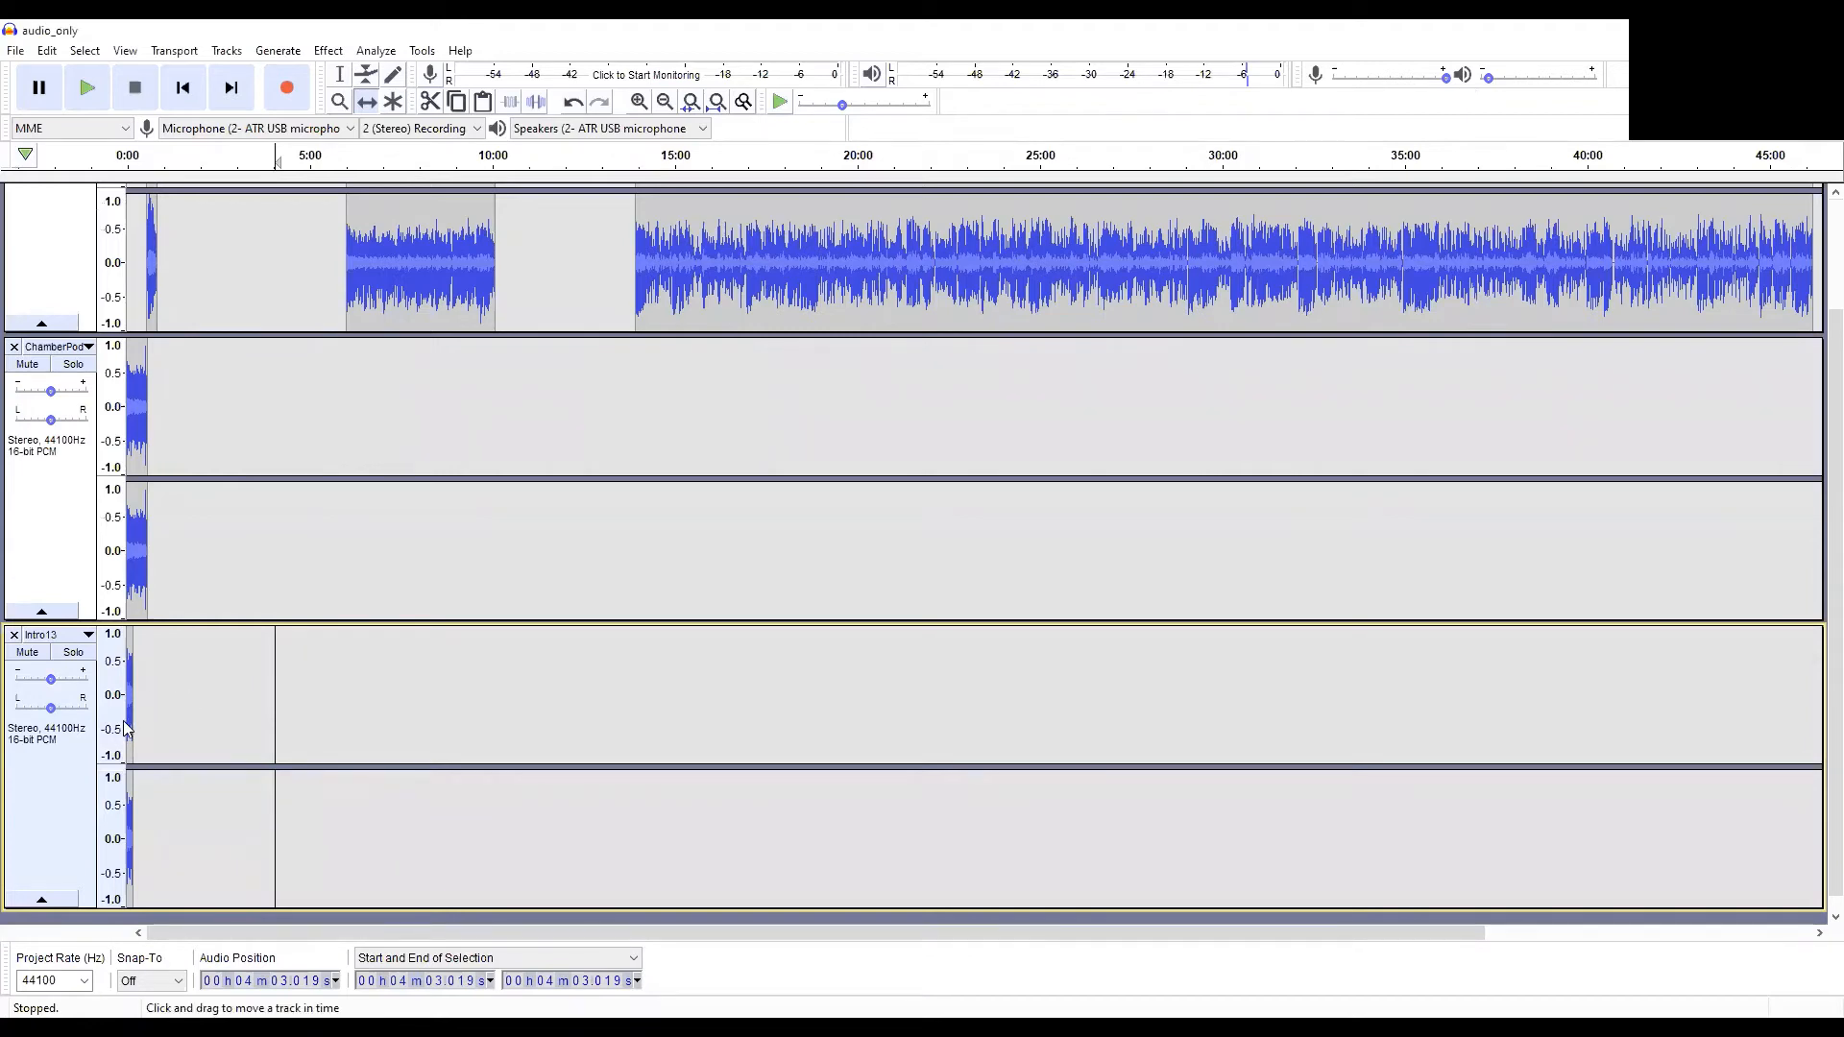
Step: Move the Intro13 clip onto the ChamberPod track after the intro music, remove its emptied track, and slide the first speech clip against its end
left_click_drag(126, 735, 152, 597)
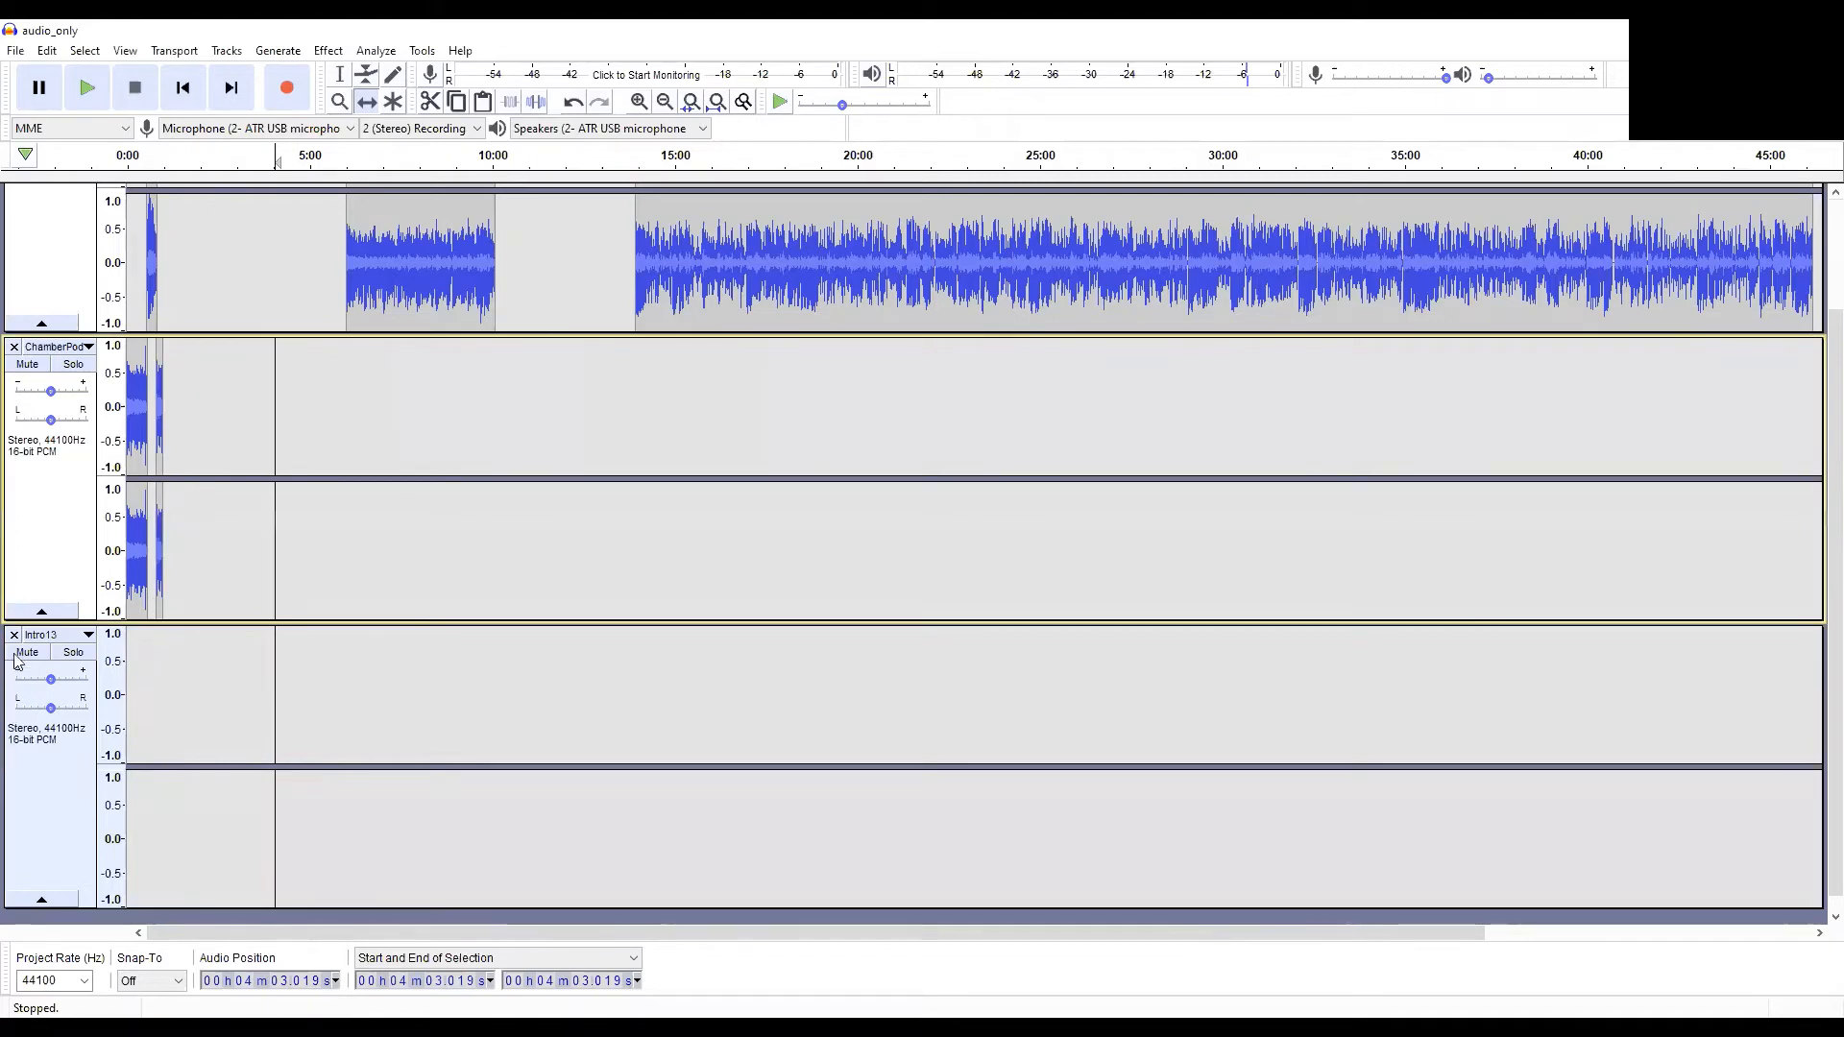
left_click(14, 636)
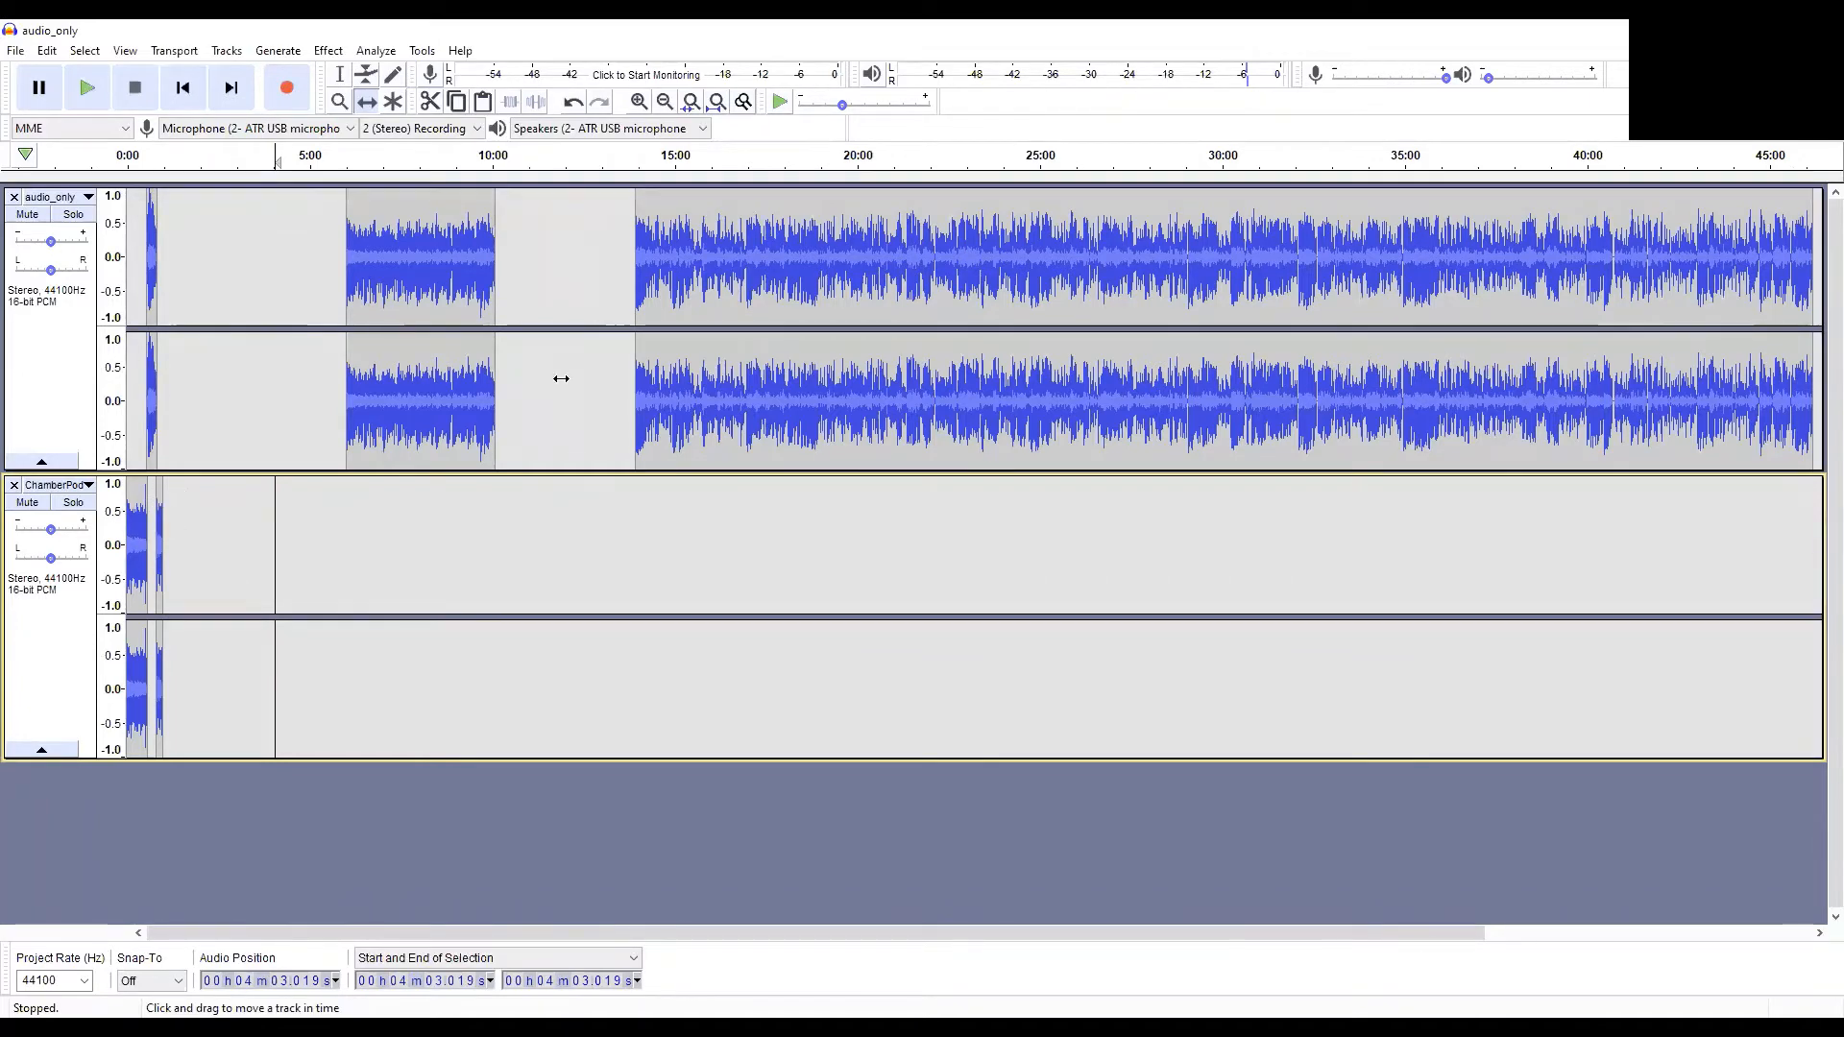
left_click_drag(417, 415, 235, 444)
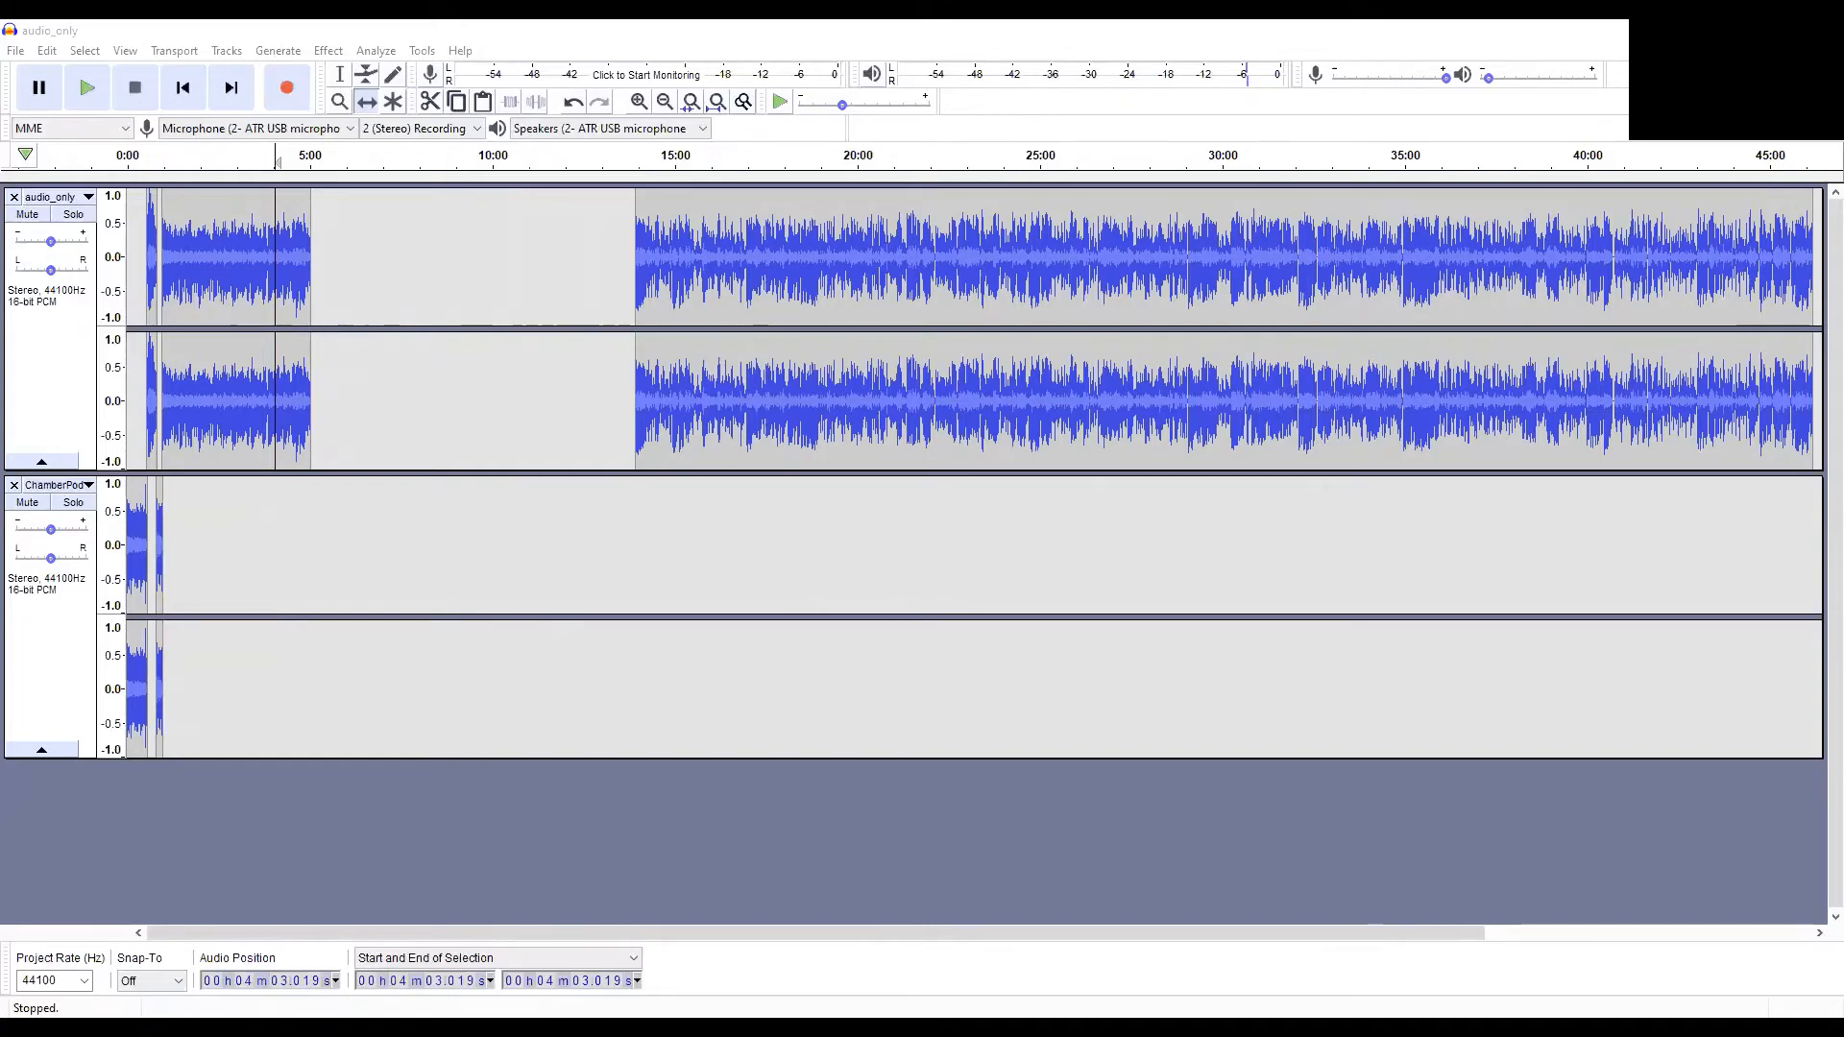
Step: Import the Swypit recording onto the ChamberPod track after the first speech clip, removing its emptied track, and slide the second speech clip against its end
left_click_drag(0, 853, 505, 853)
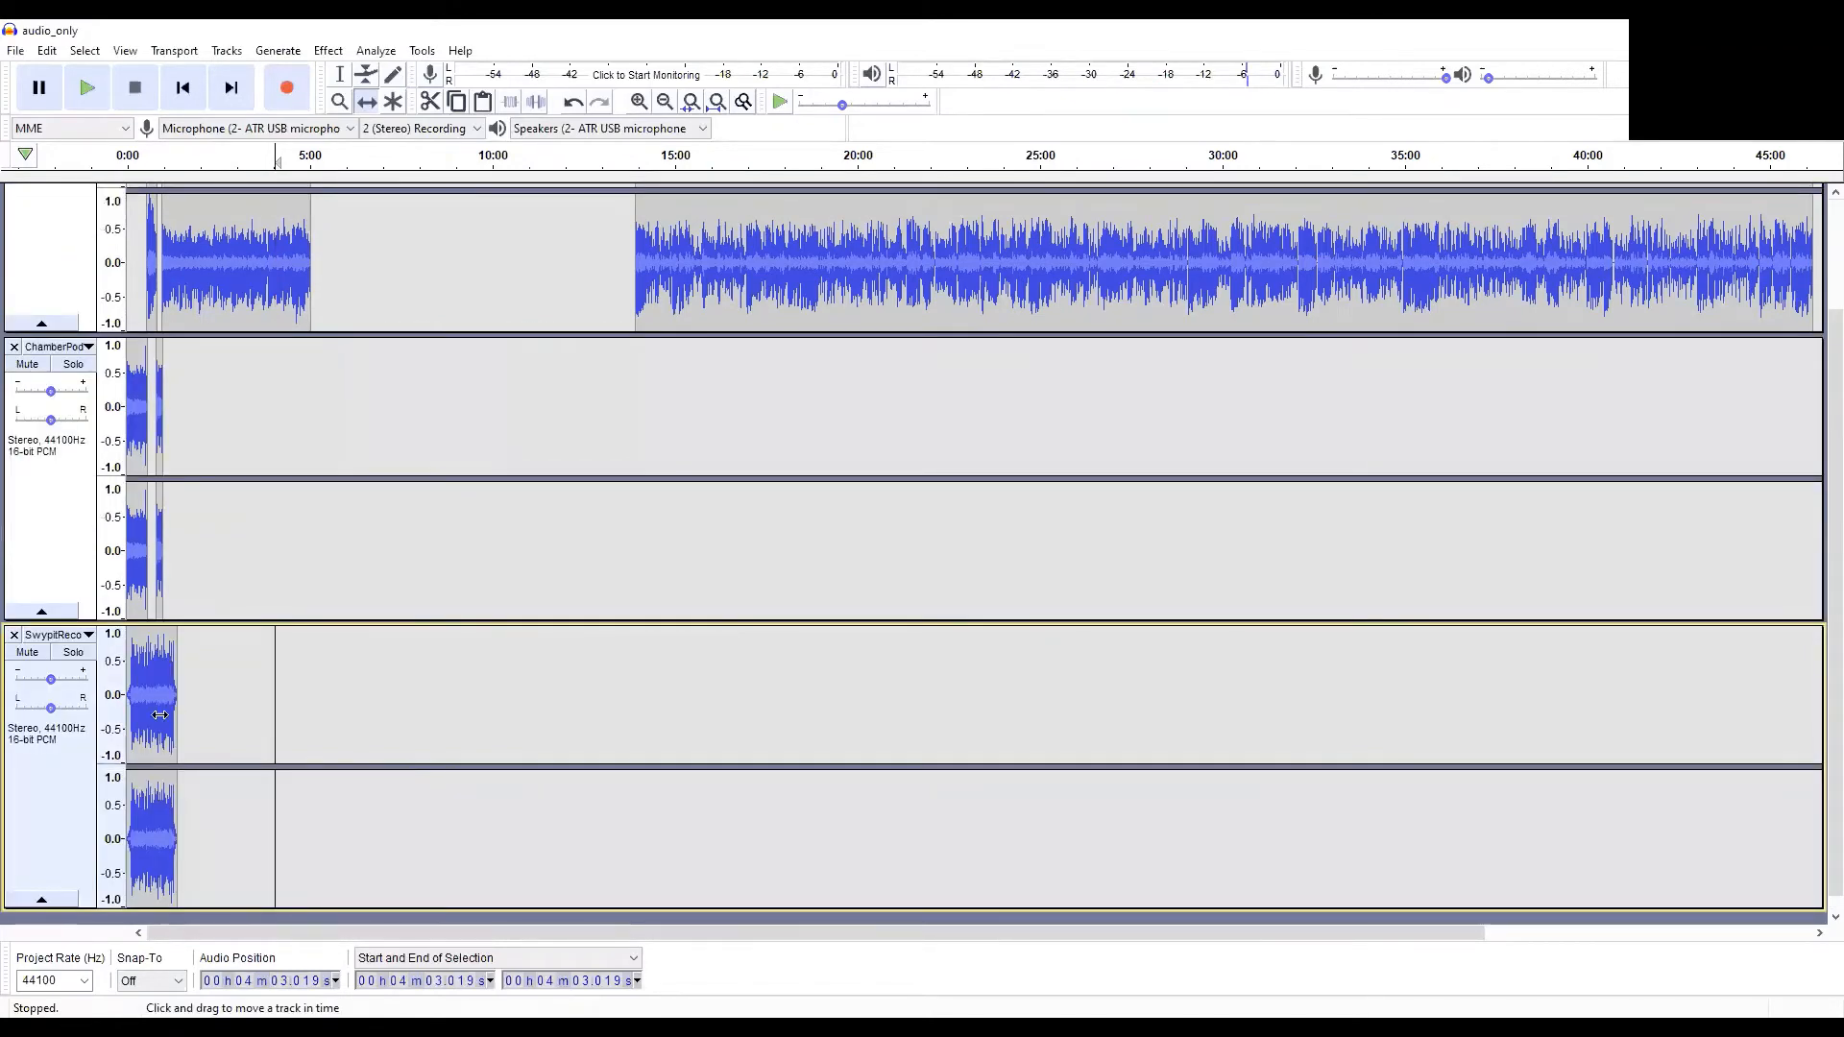
left_click_drag(160, 715, 239, 636)
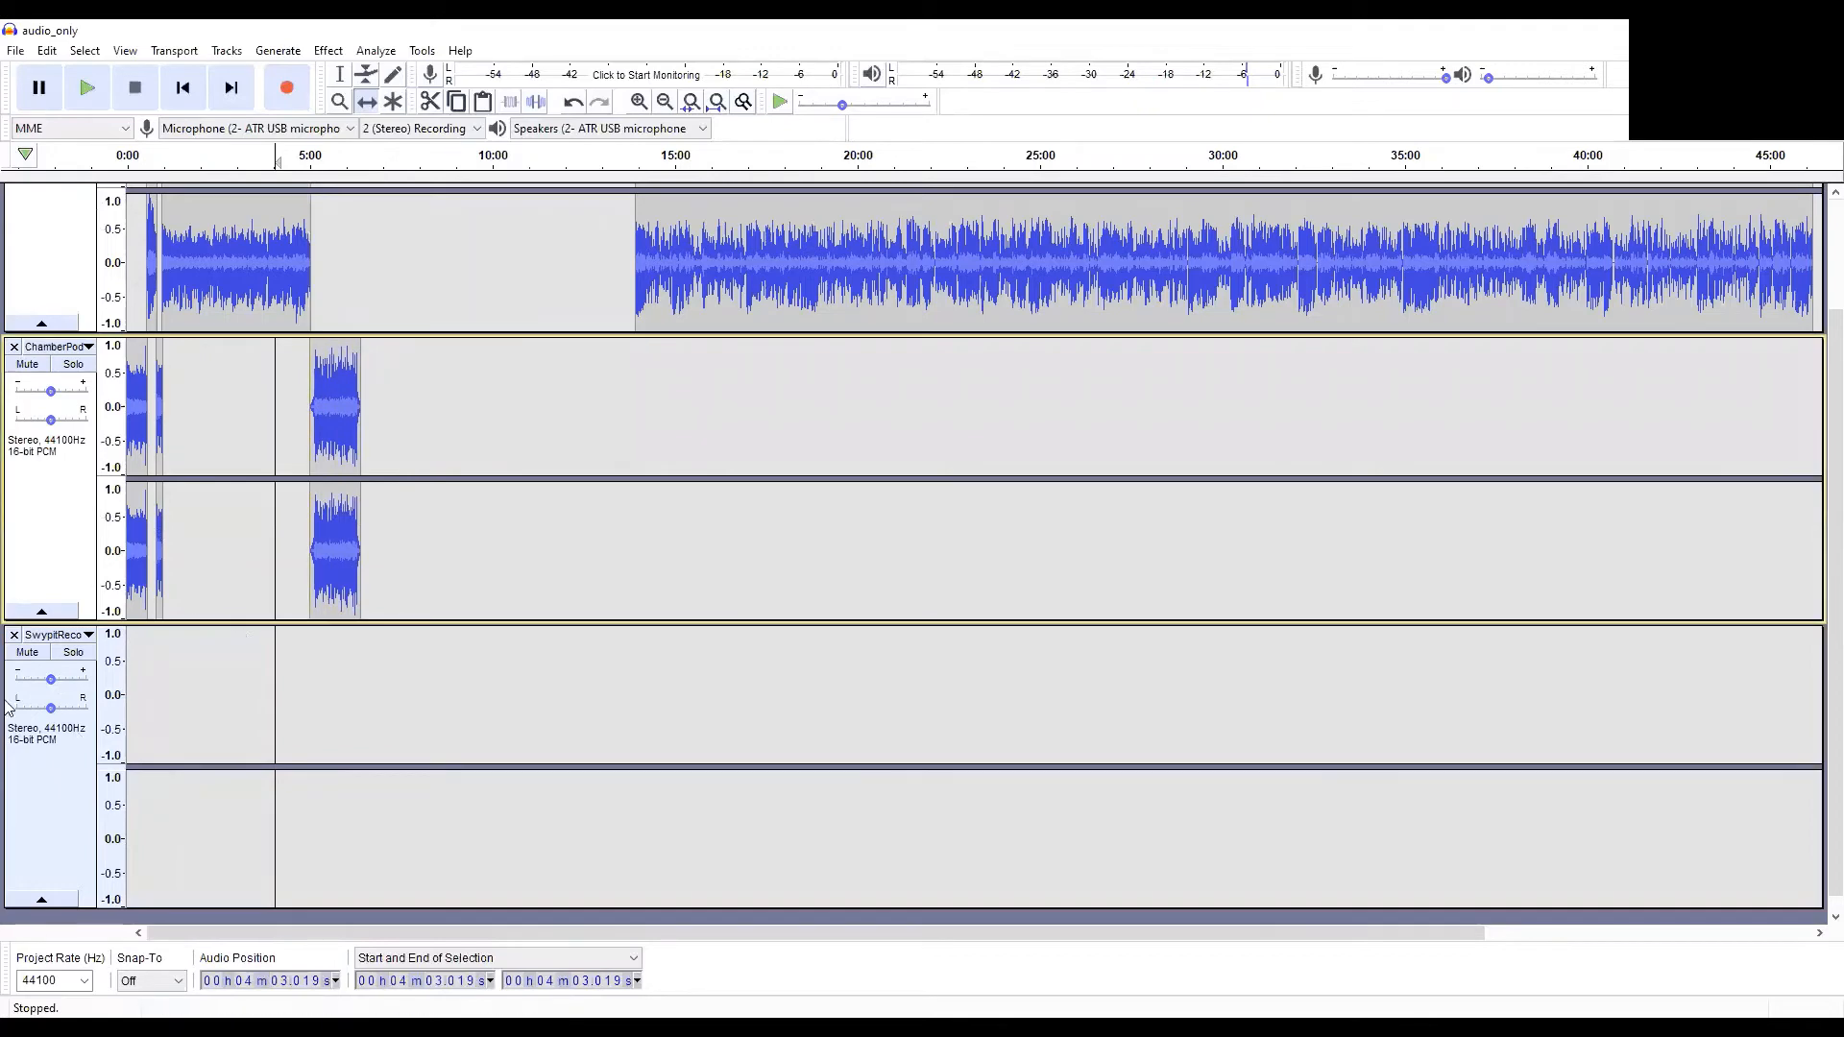
left_click(13, 635)
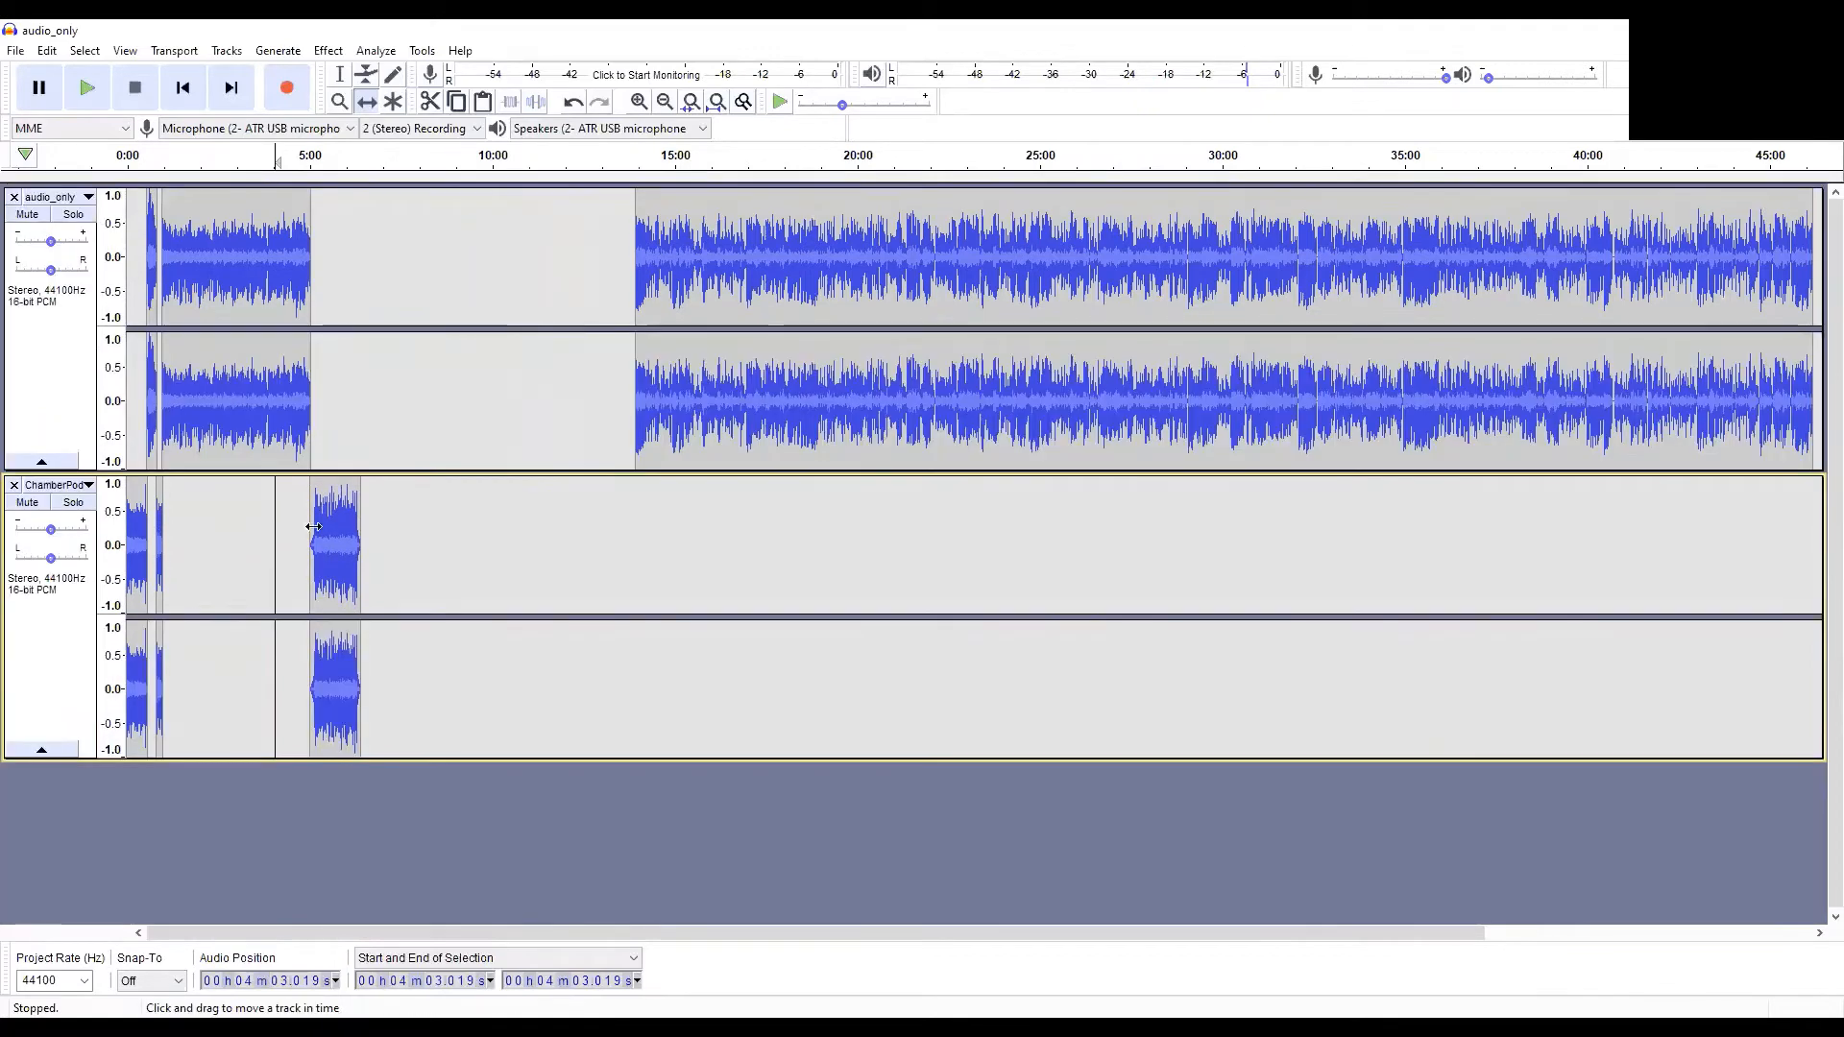
left_click_drag(689, 419, 404, 429)
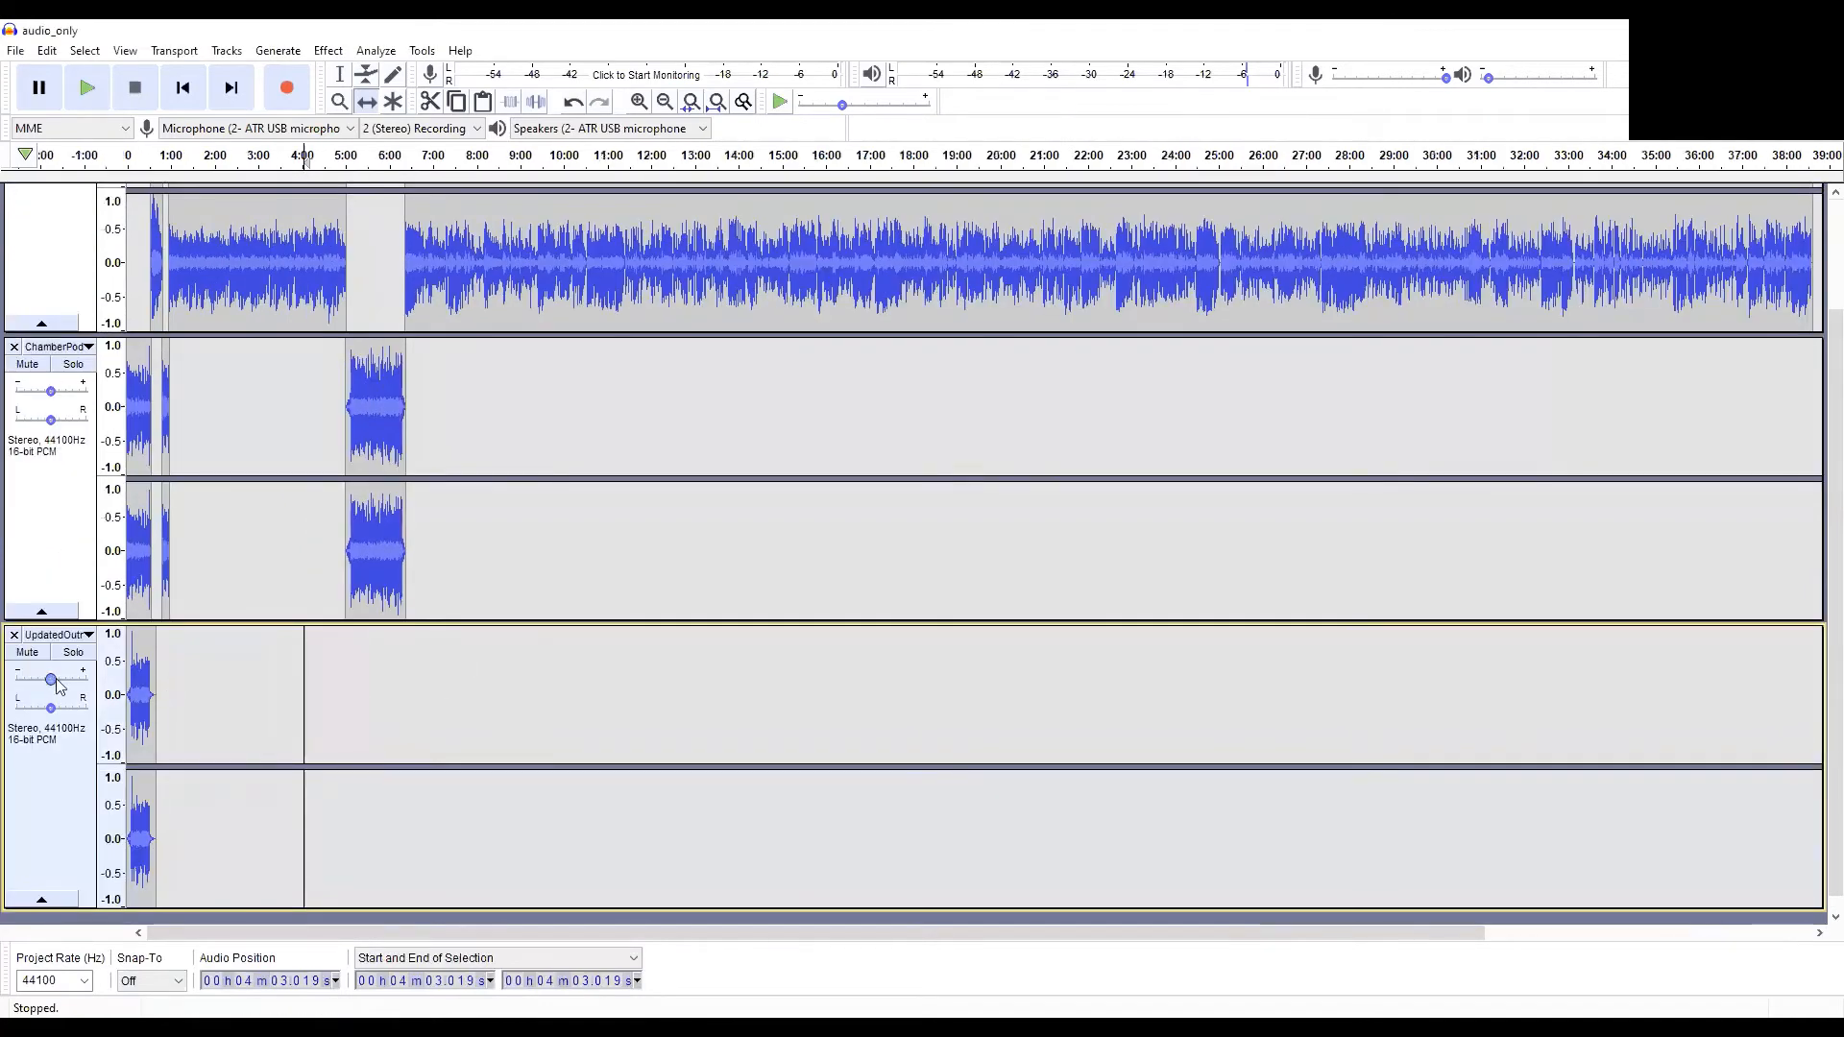
Step: Move the UpdatedOutro clip onto the ChamberPod track at the end of the last speech clip, and remove its emptied track
left_click_drag(144, 712, 1718, 548)
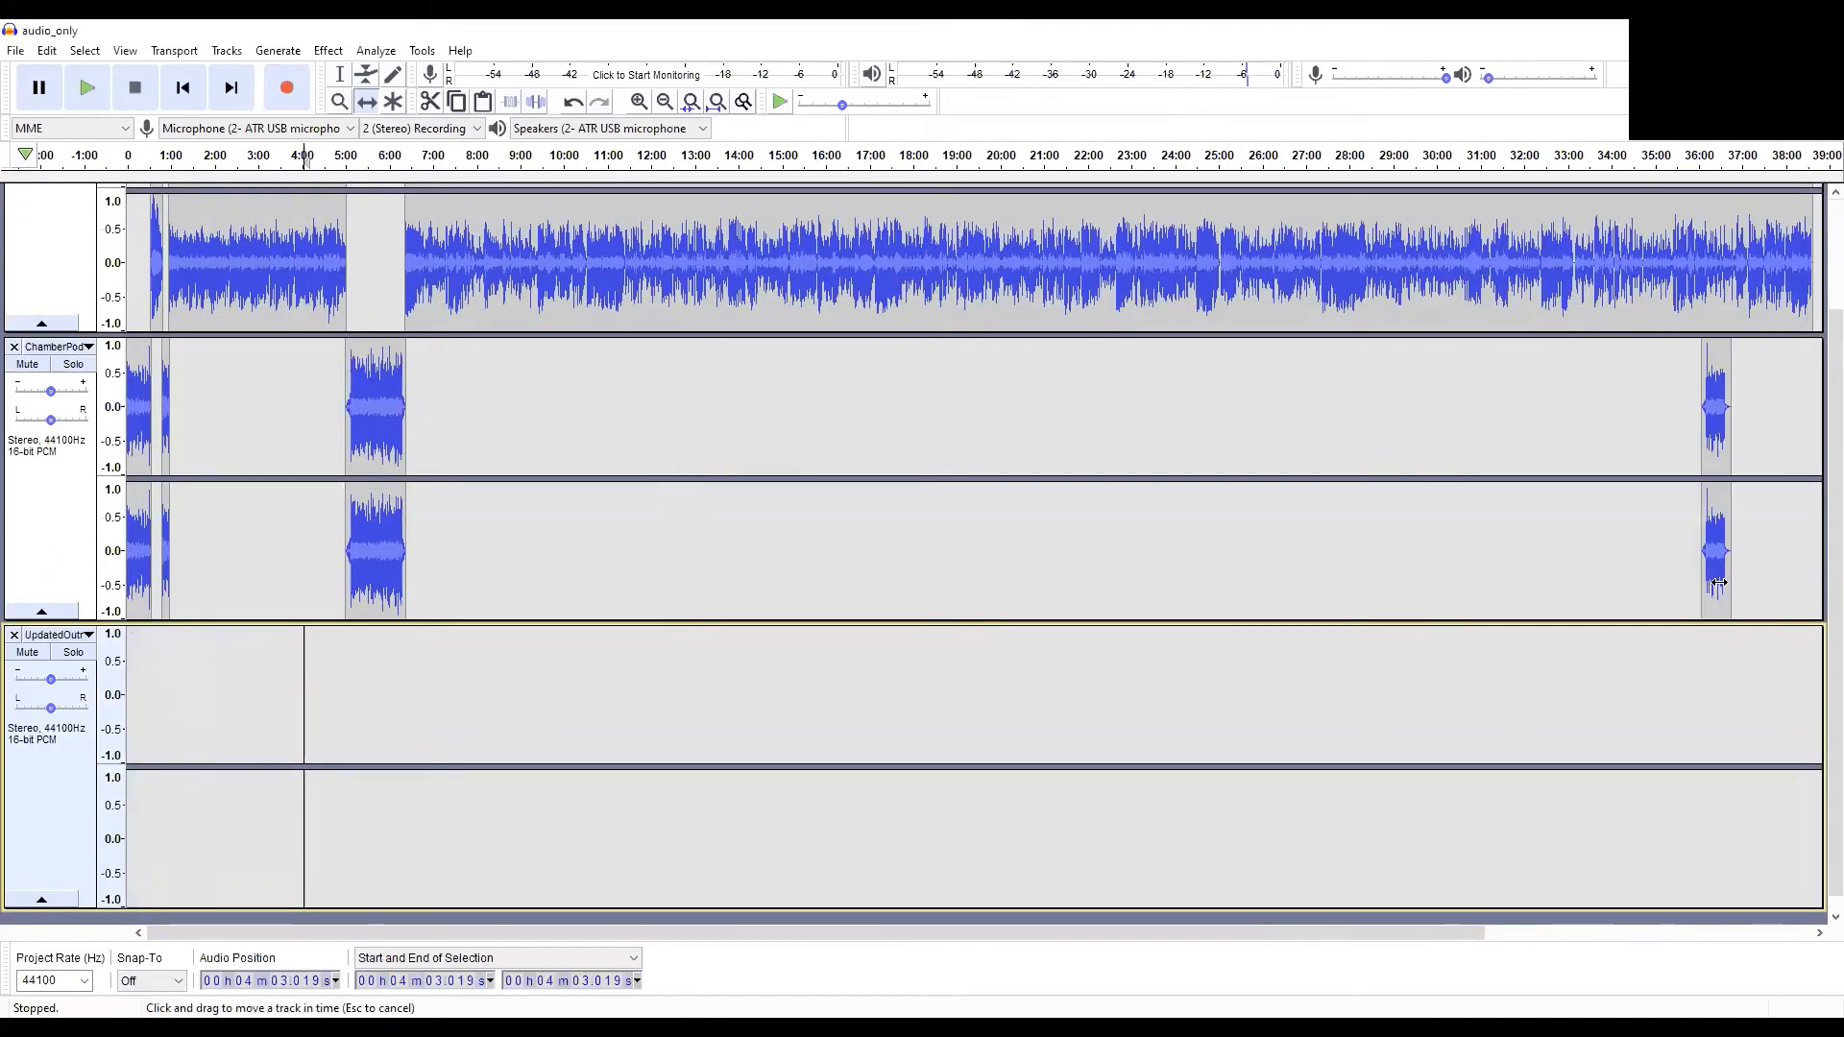
left_click(14, 635)
left_click_drag(546, 938, 920, 880)
left_click_drag(1375, 548, 1410, 545)
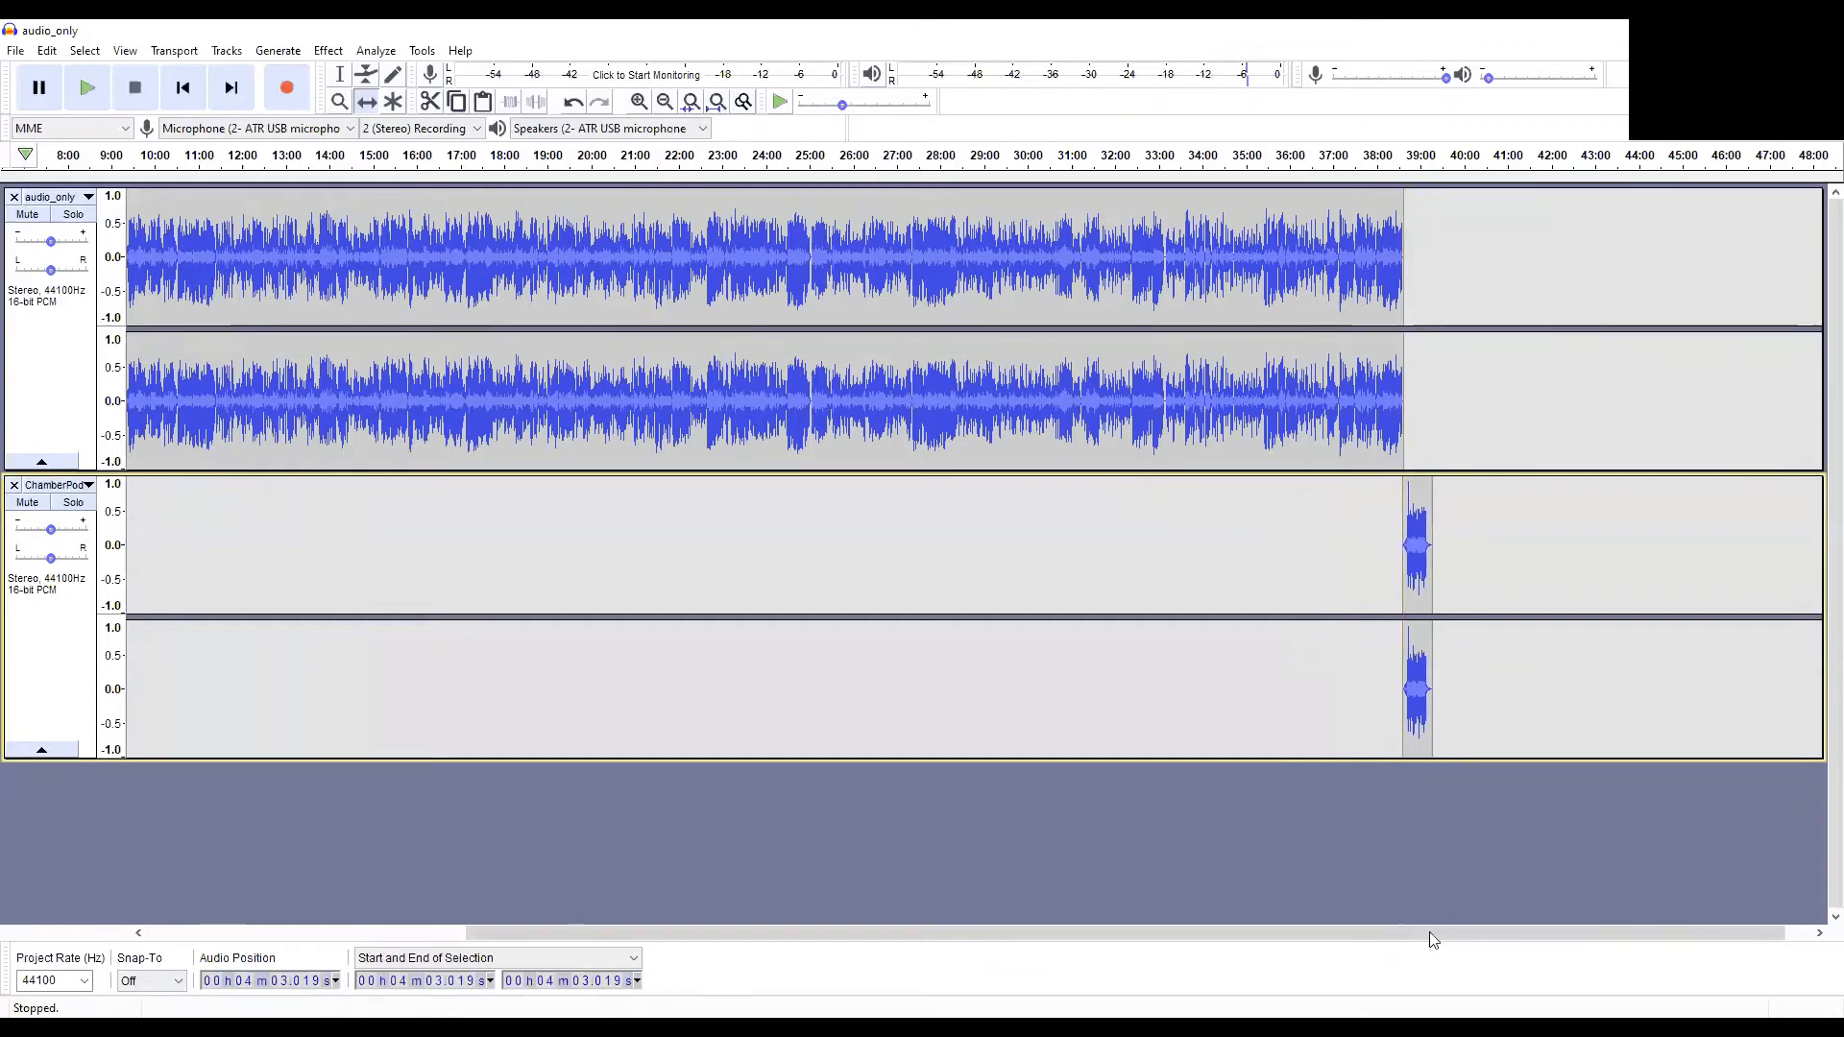
Step: Play back the episode's opening and the transition at about 30 seconds from the ChamberPod clip into the intro music
left_click_drag(1429, 928, 675, 829)
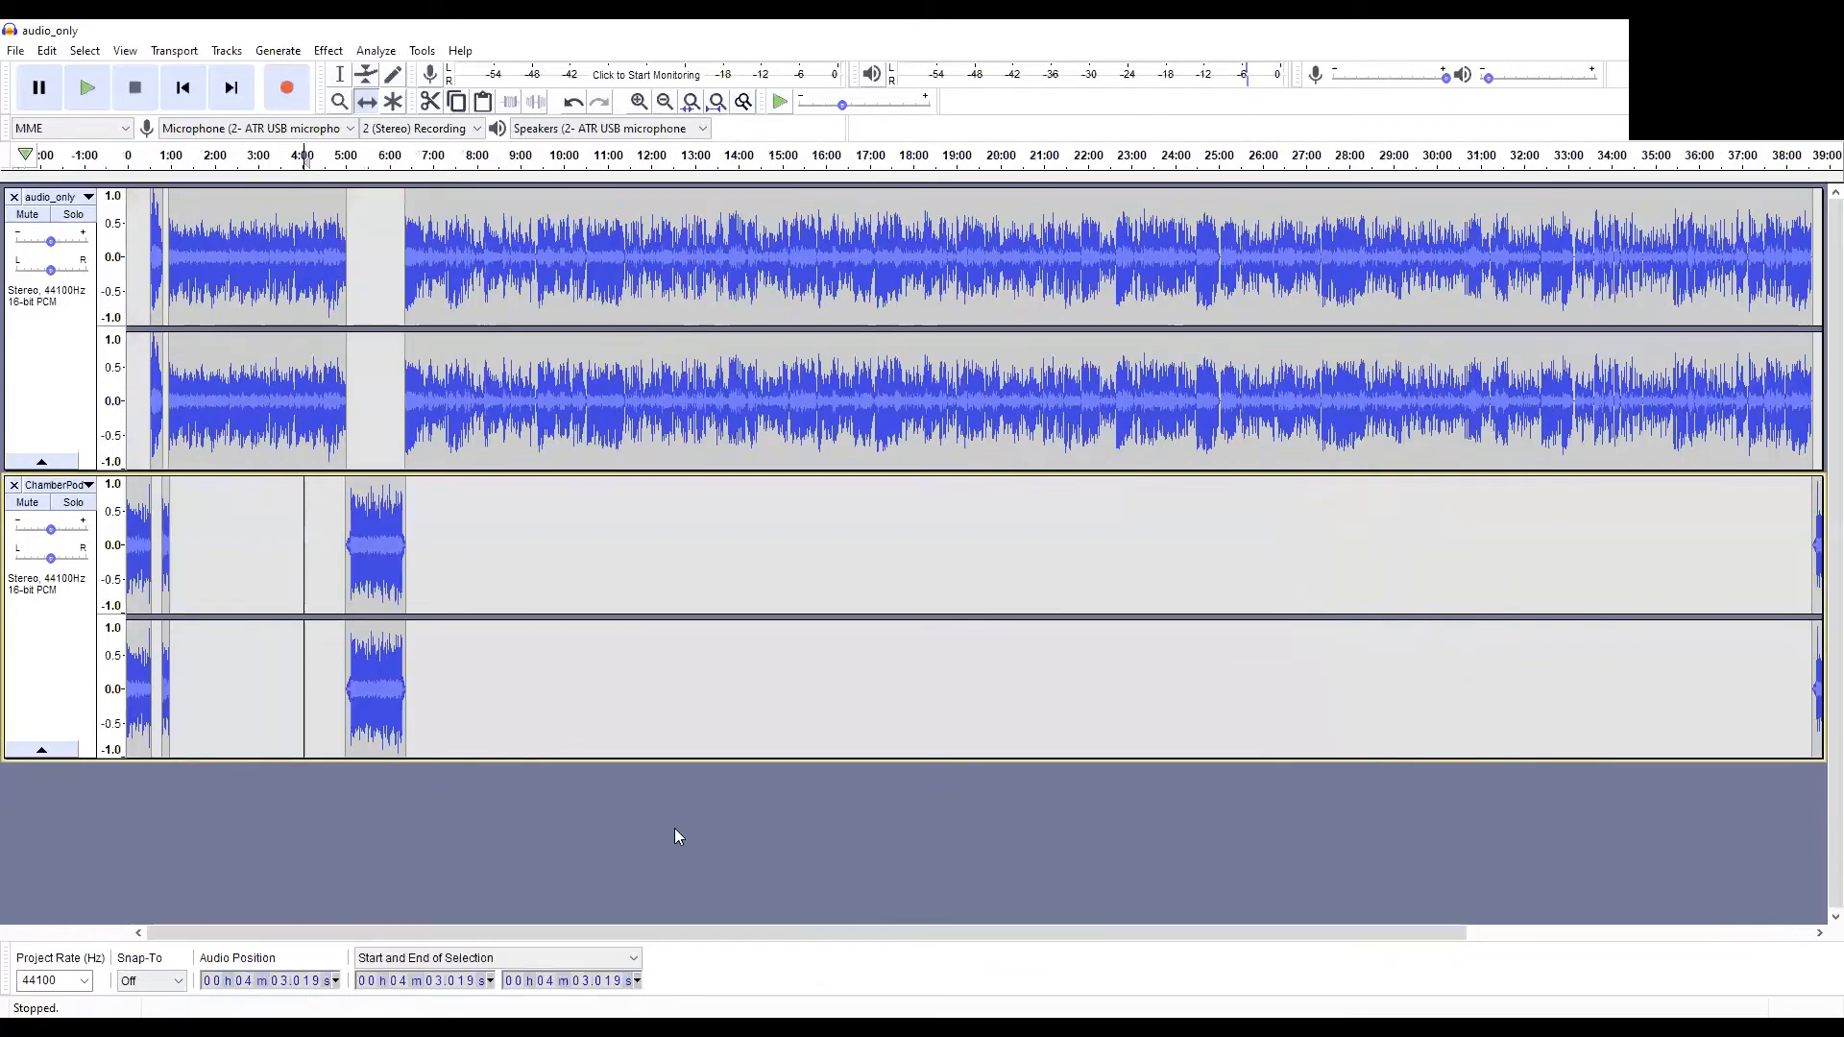
left_click(638, 102)
left_click(639, 101)
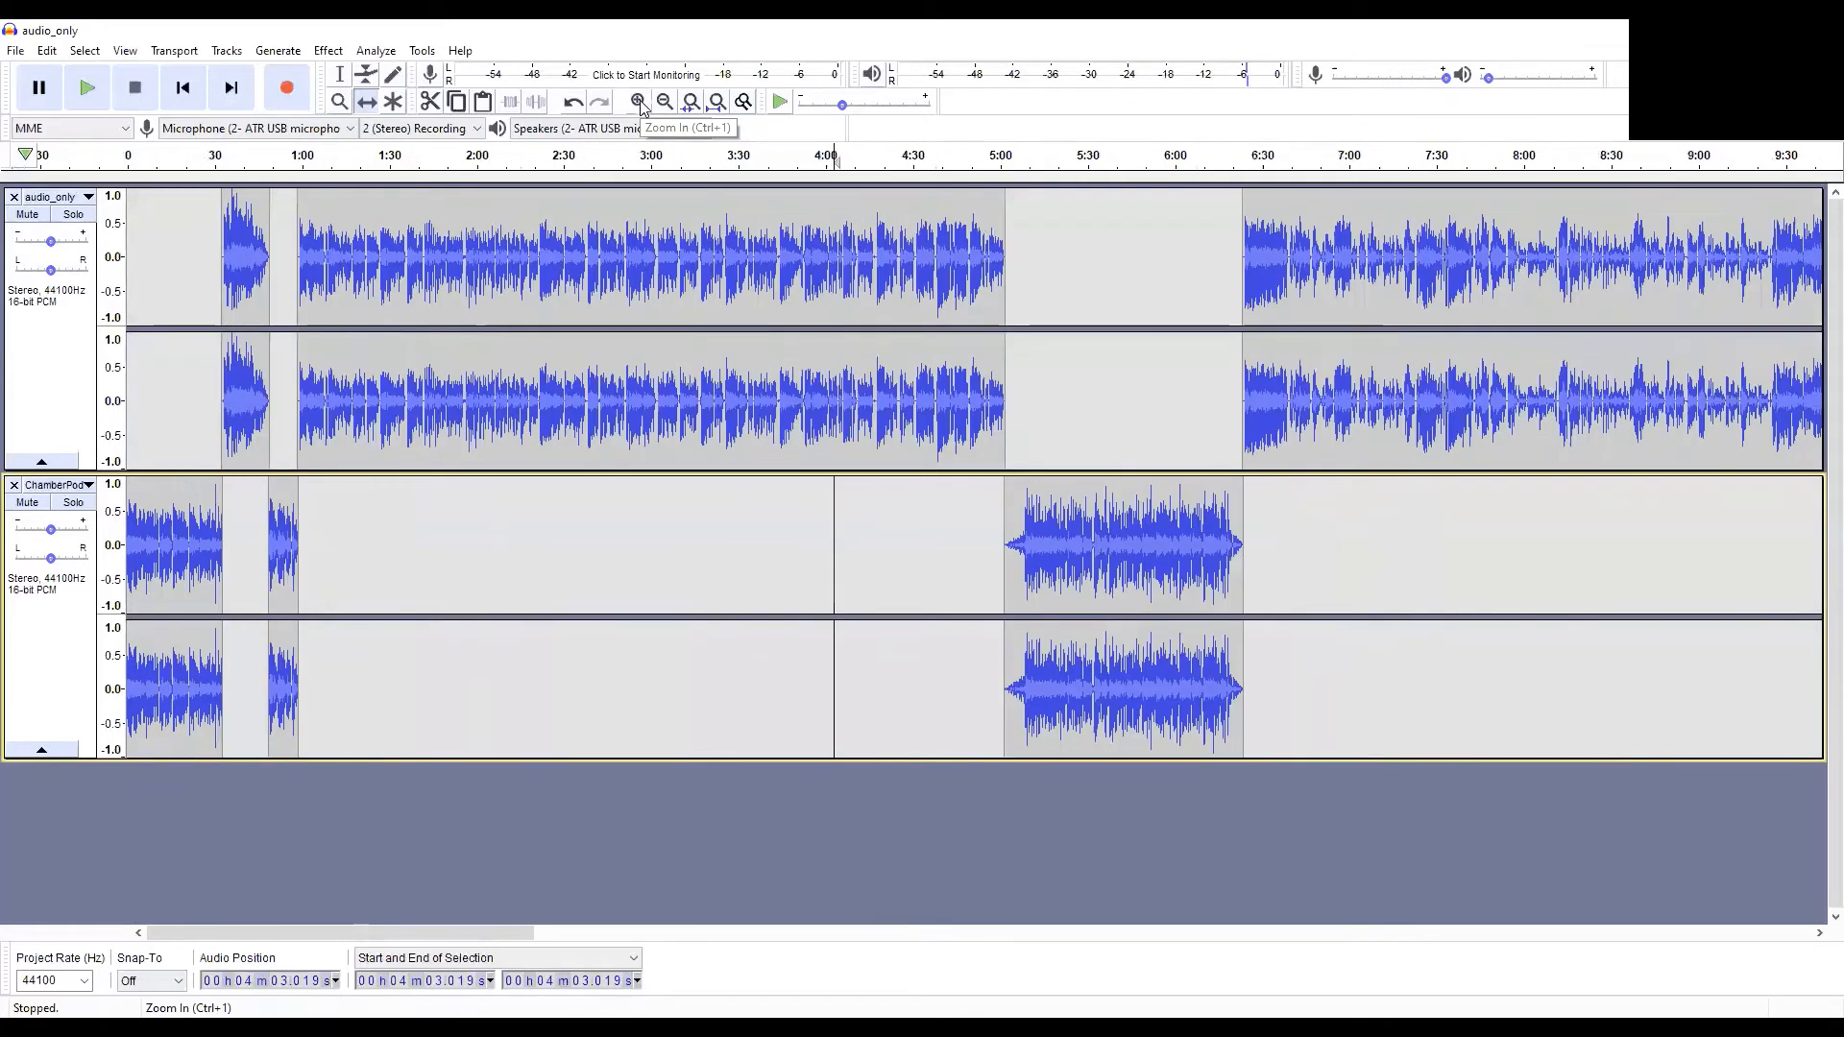
left_click(639, 102)
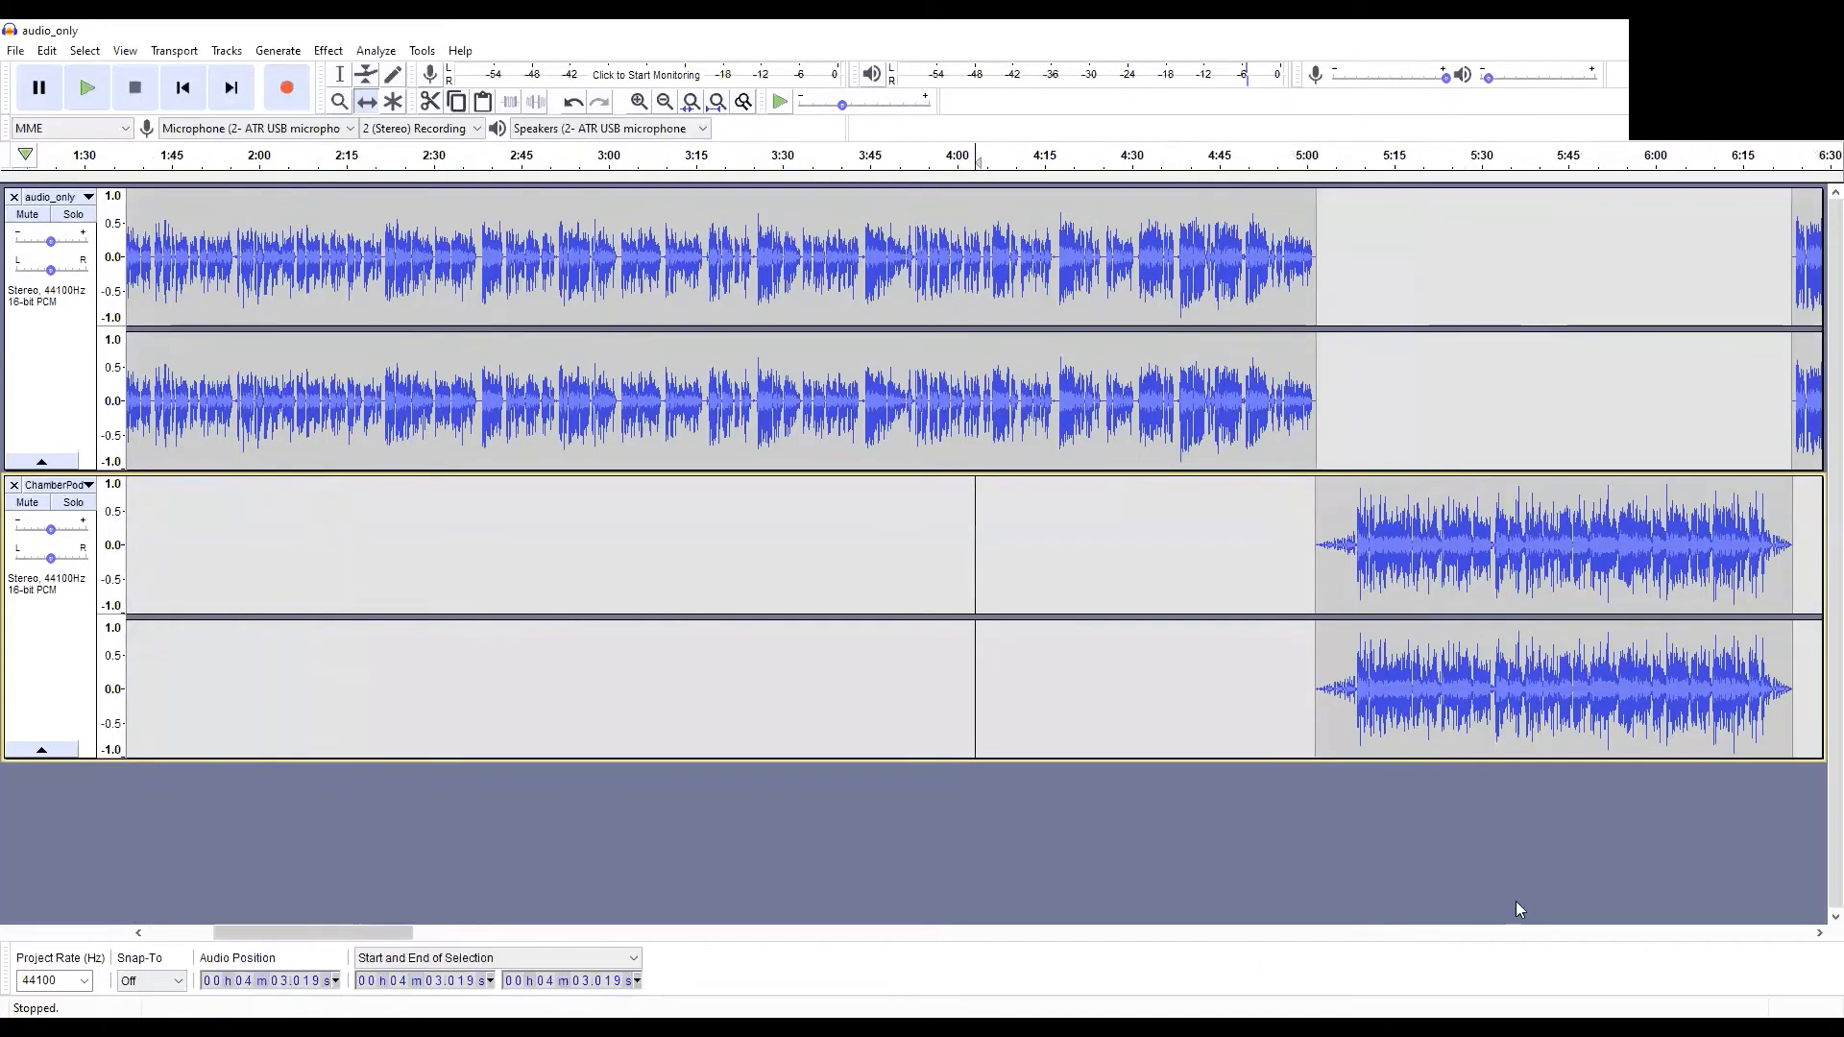
left_click_drag(359, 932, 293, 931)
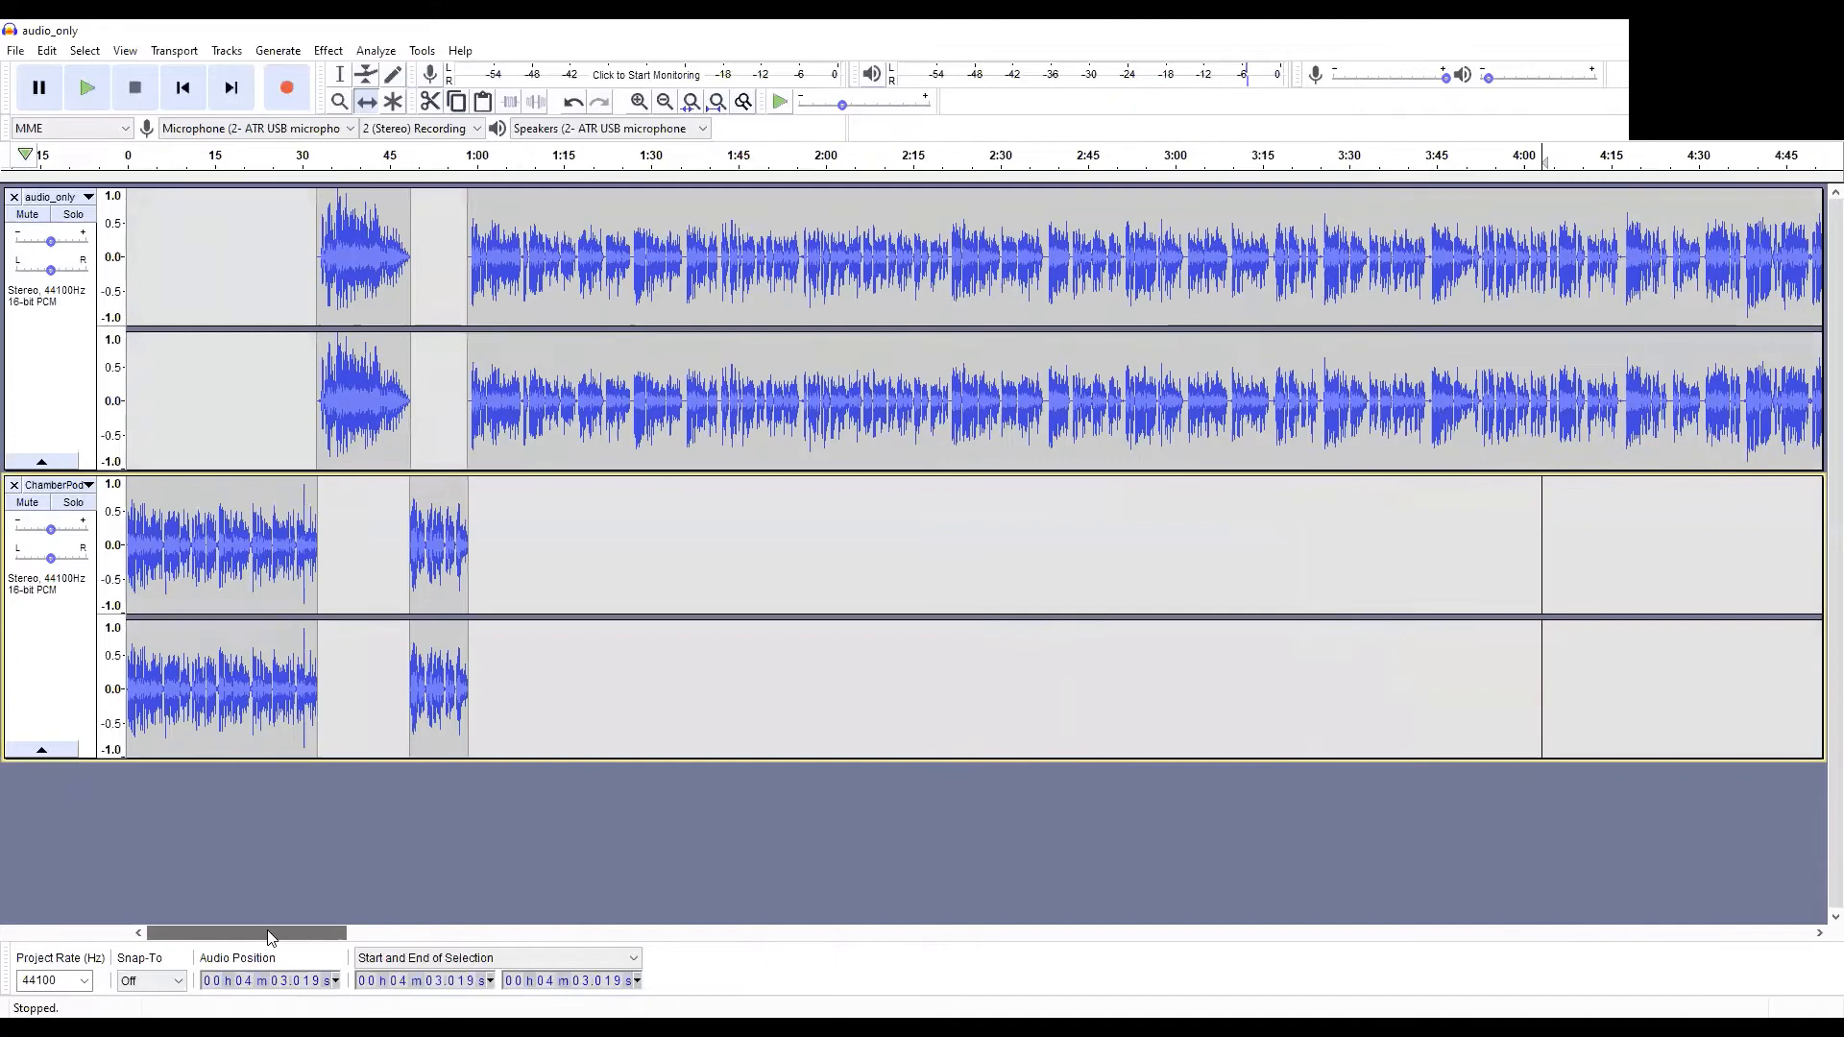
left_click(135, 157)
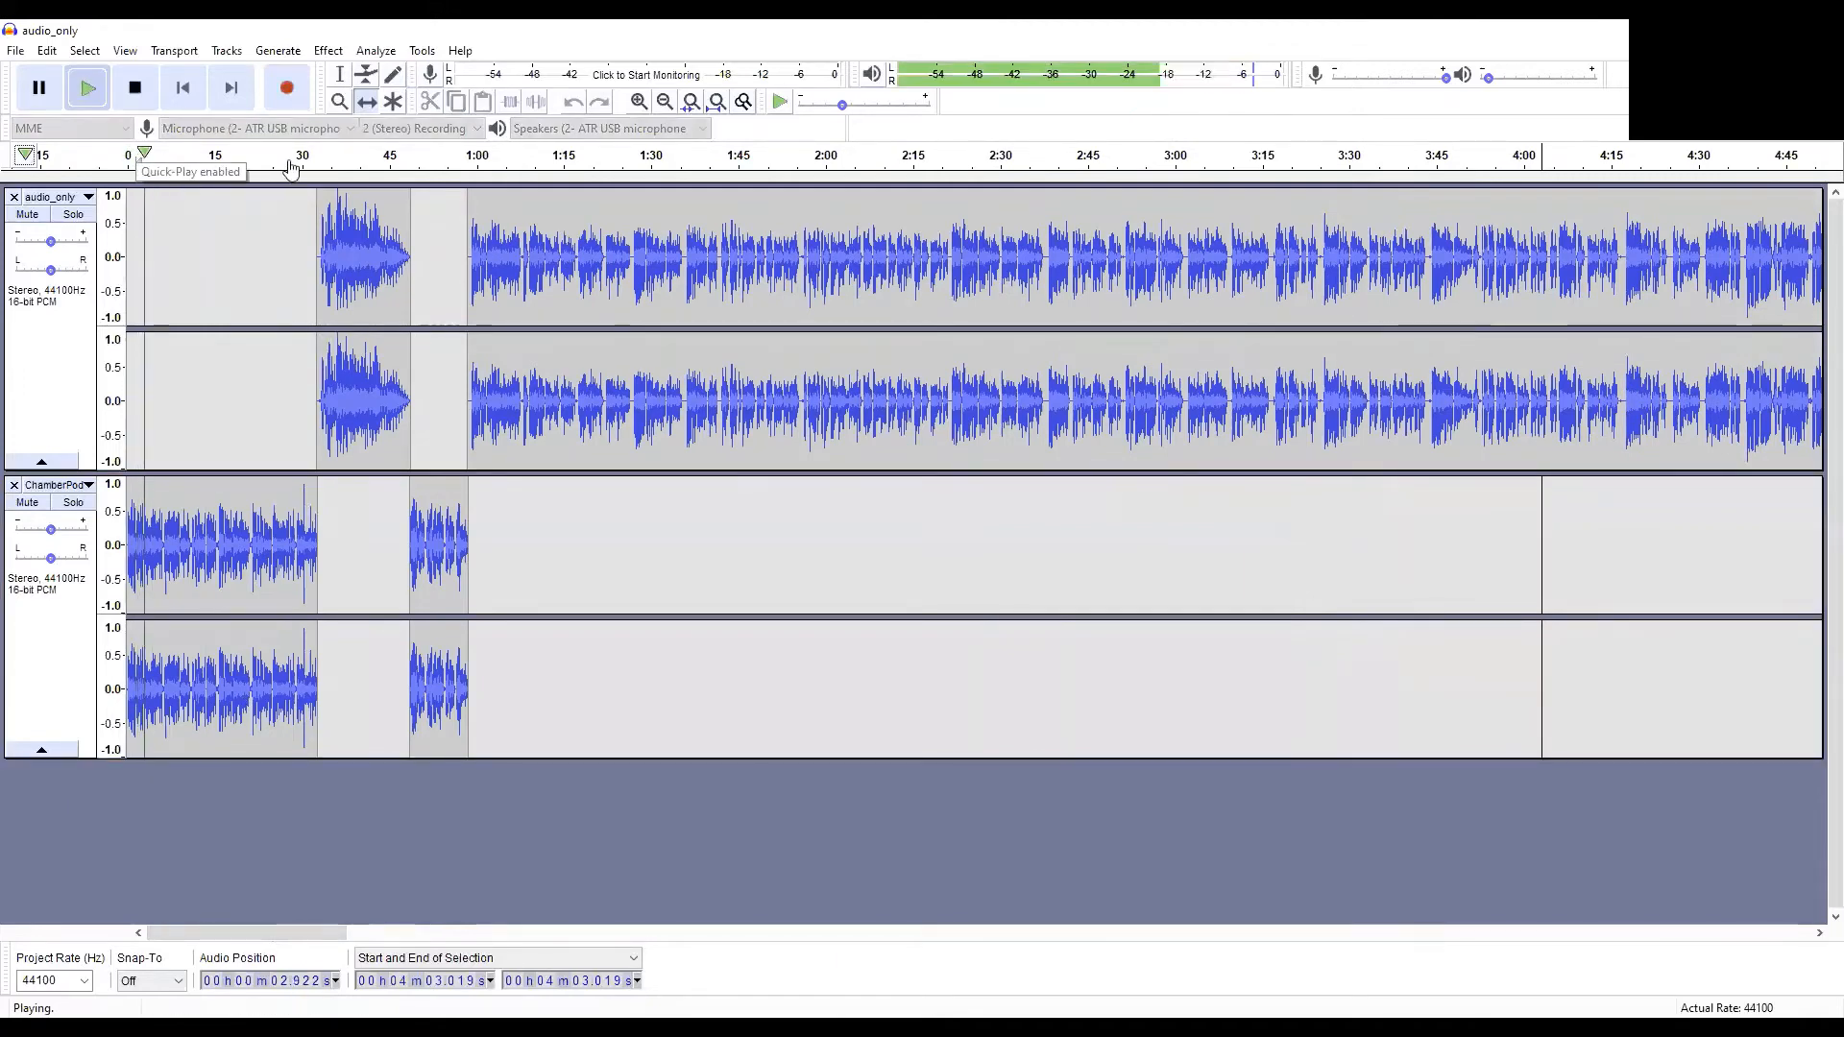
left_click(135, 87)
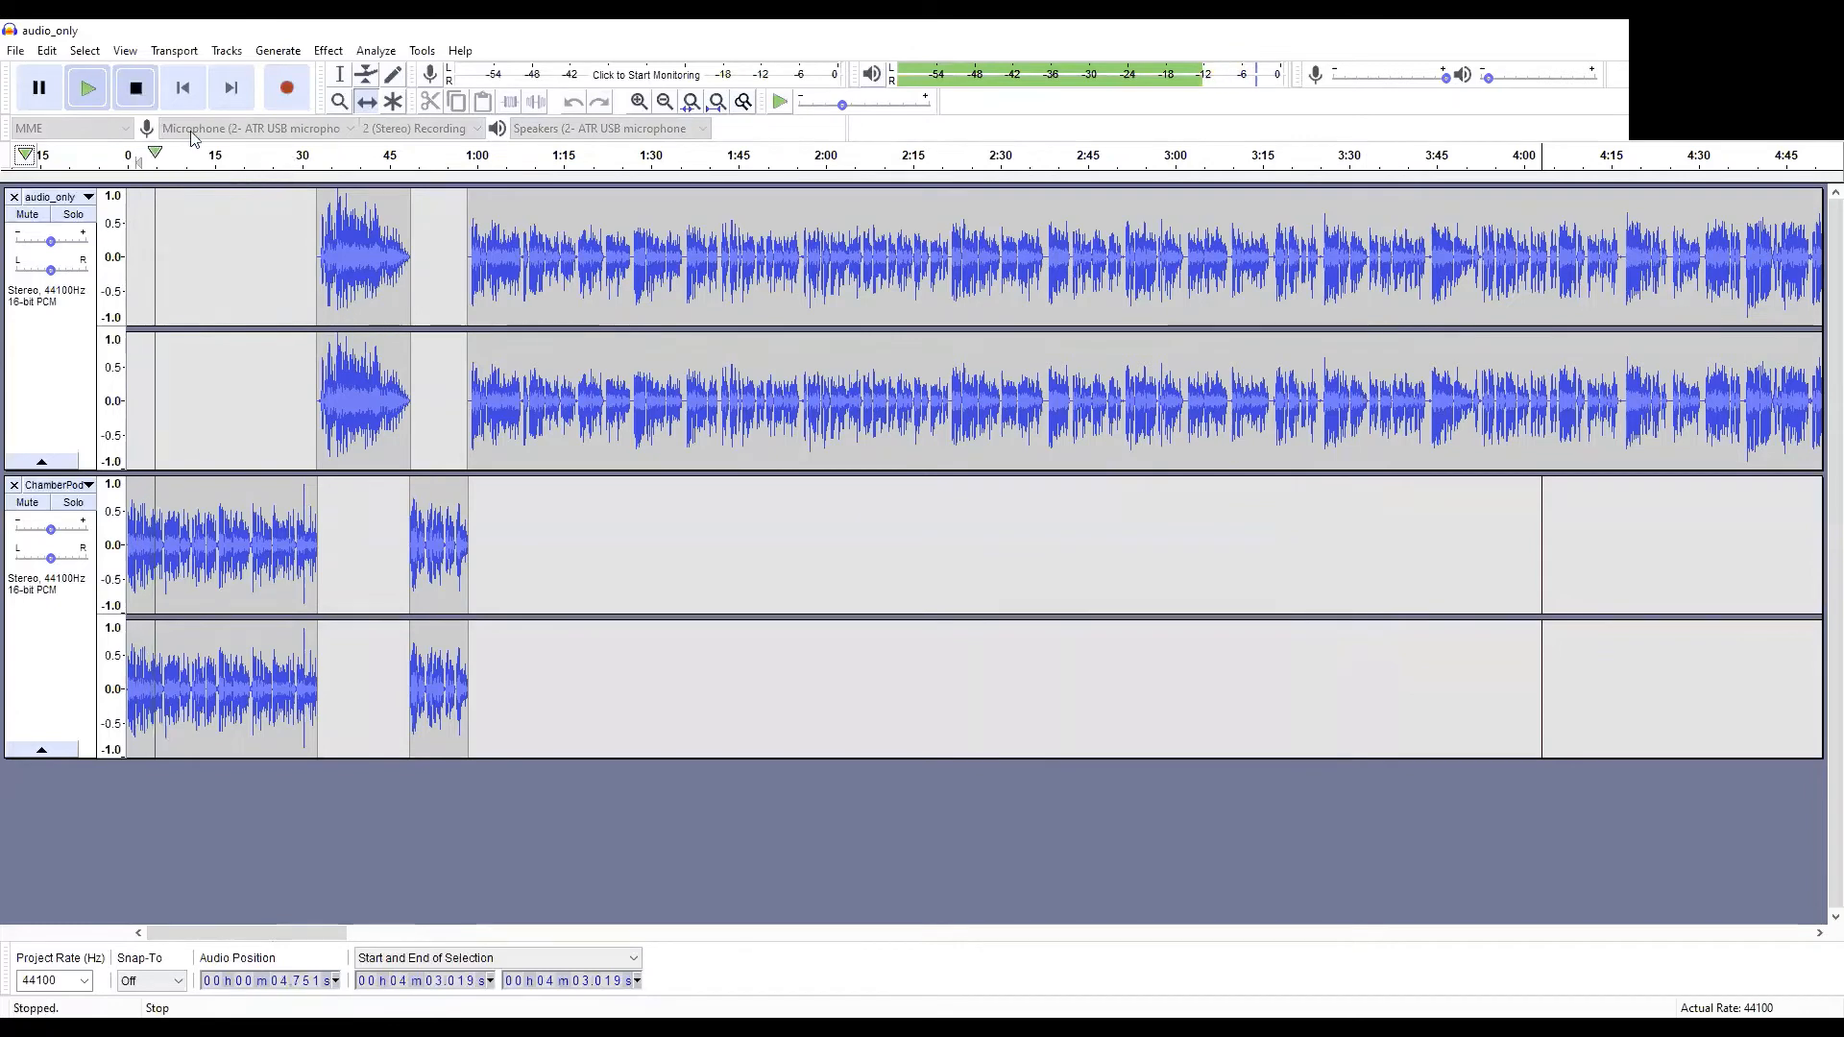
left_click(302, 156)
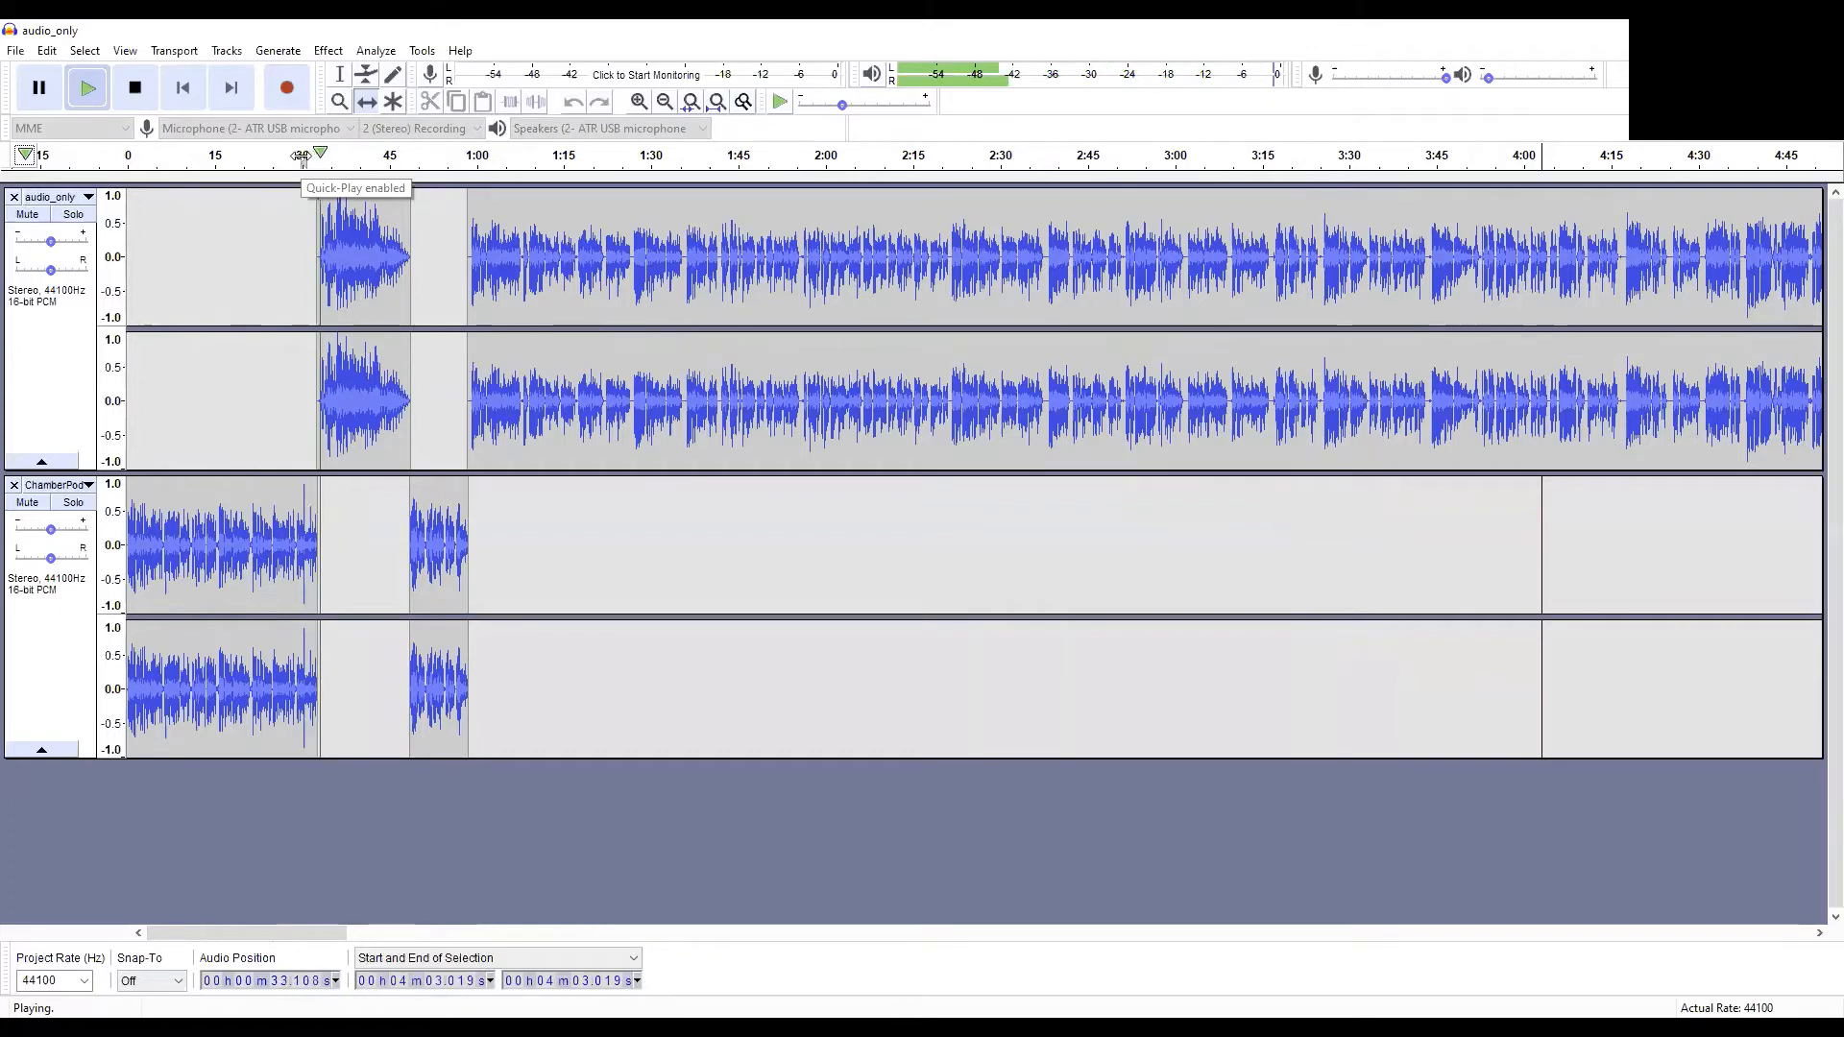
left_click(144, 96)
Step: Slide the Intro13 clip over the fading intro music and the first speech clip slightly under Intro13's end, auditioning the overlaps
left_click(643, 102)
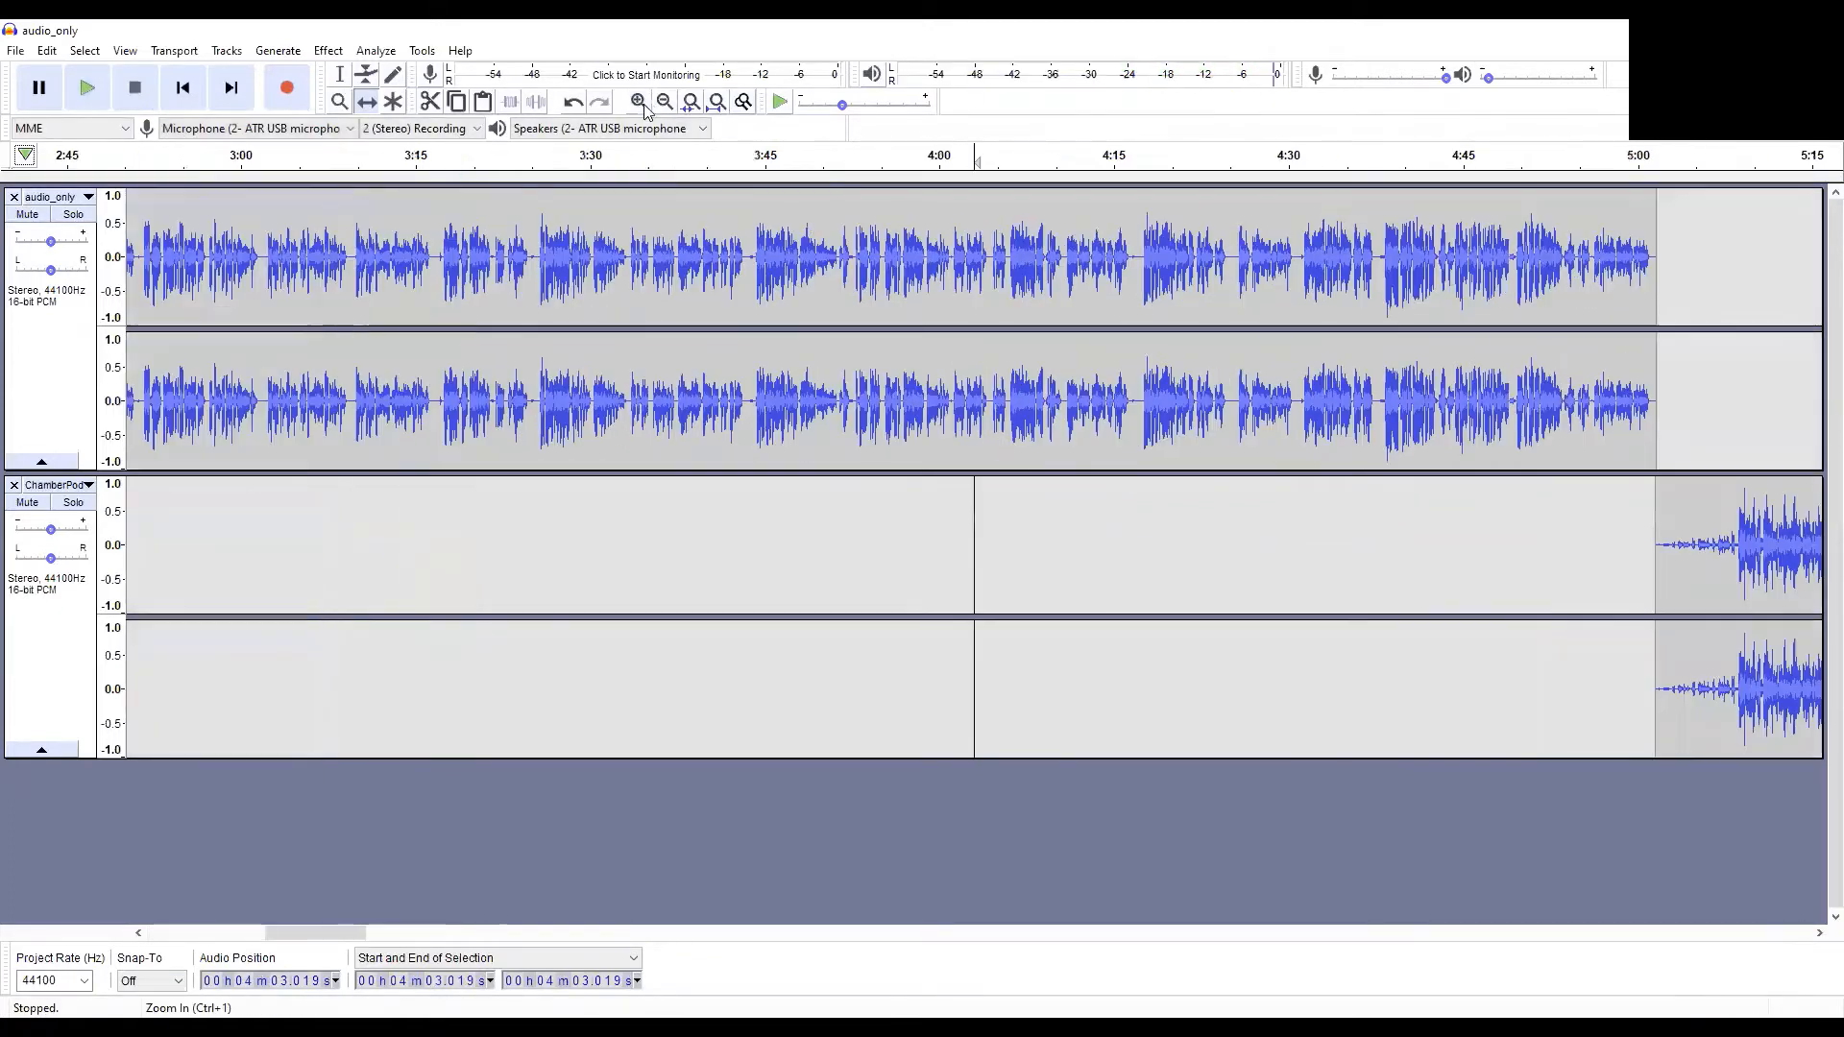
left_click_drag(309, 925, 180, 948)
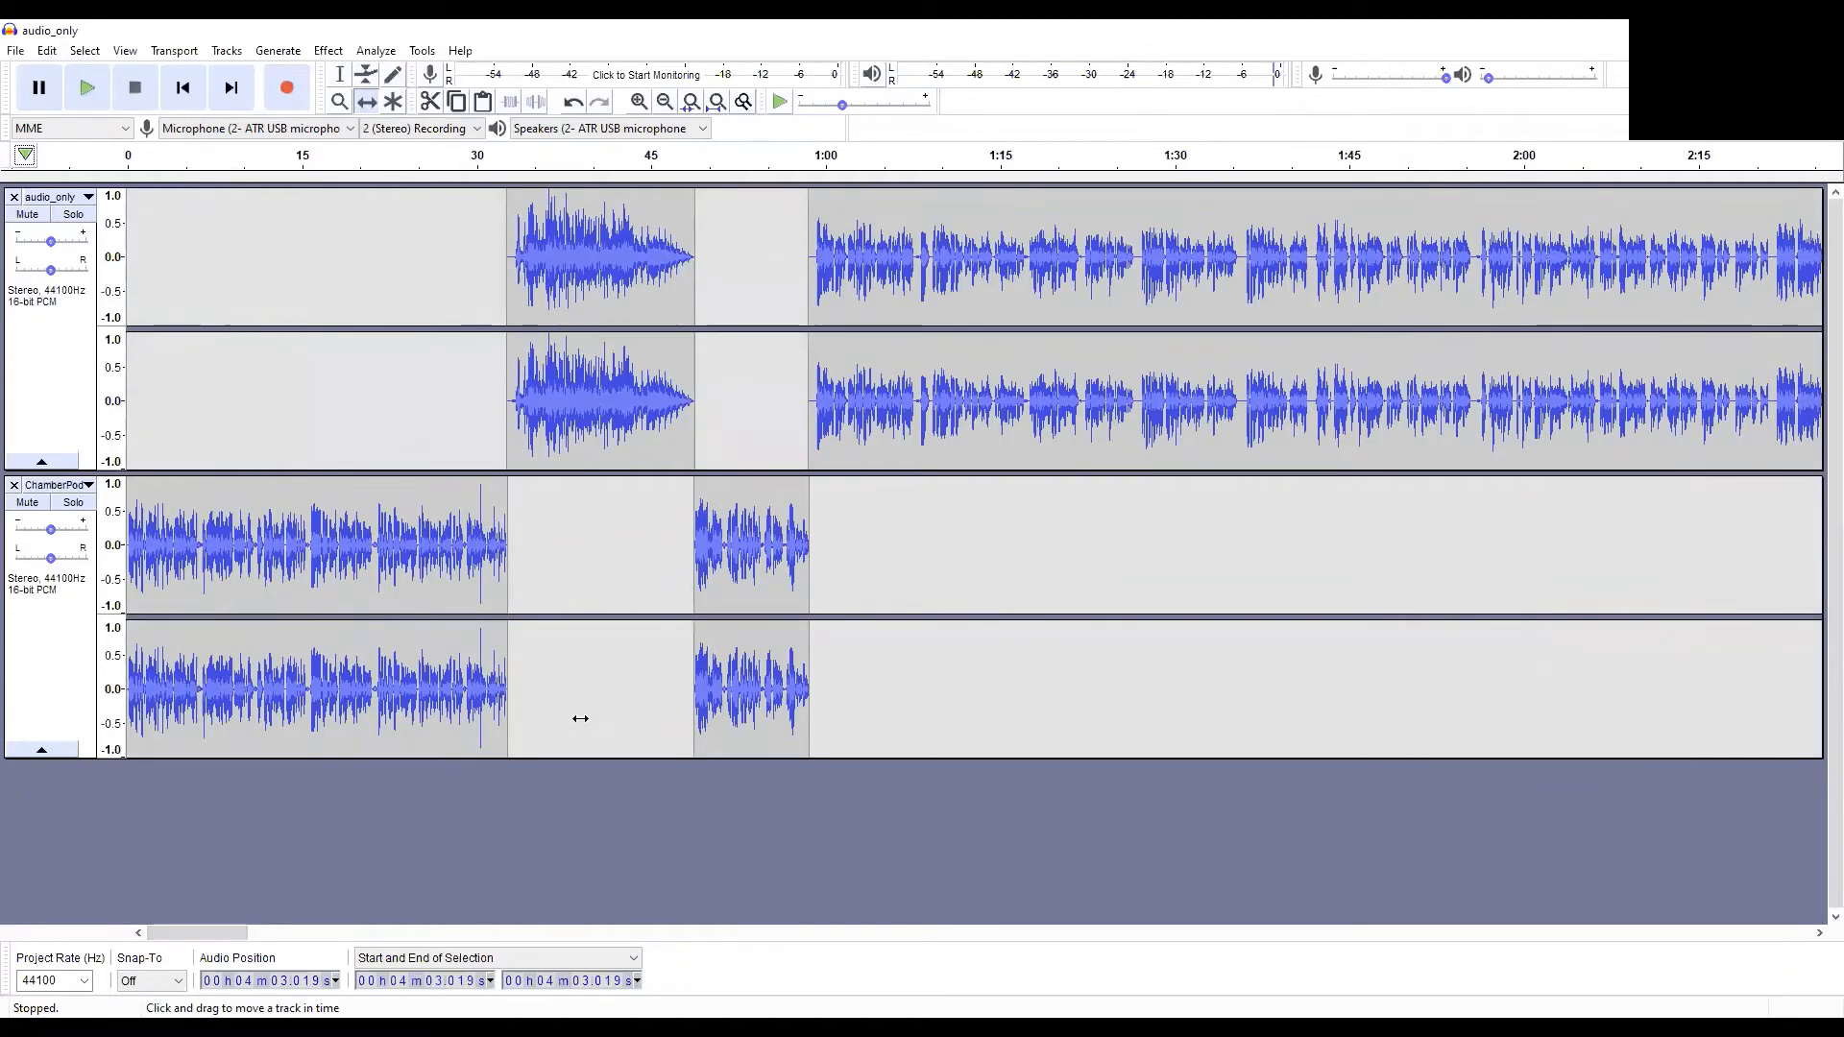
left_click_drag(749, 549, 720, 551)
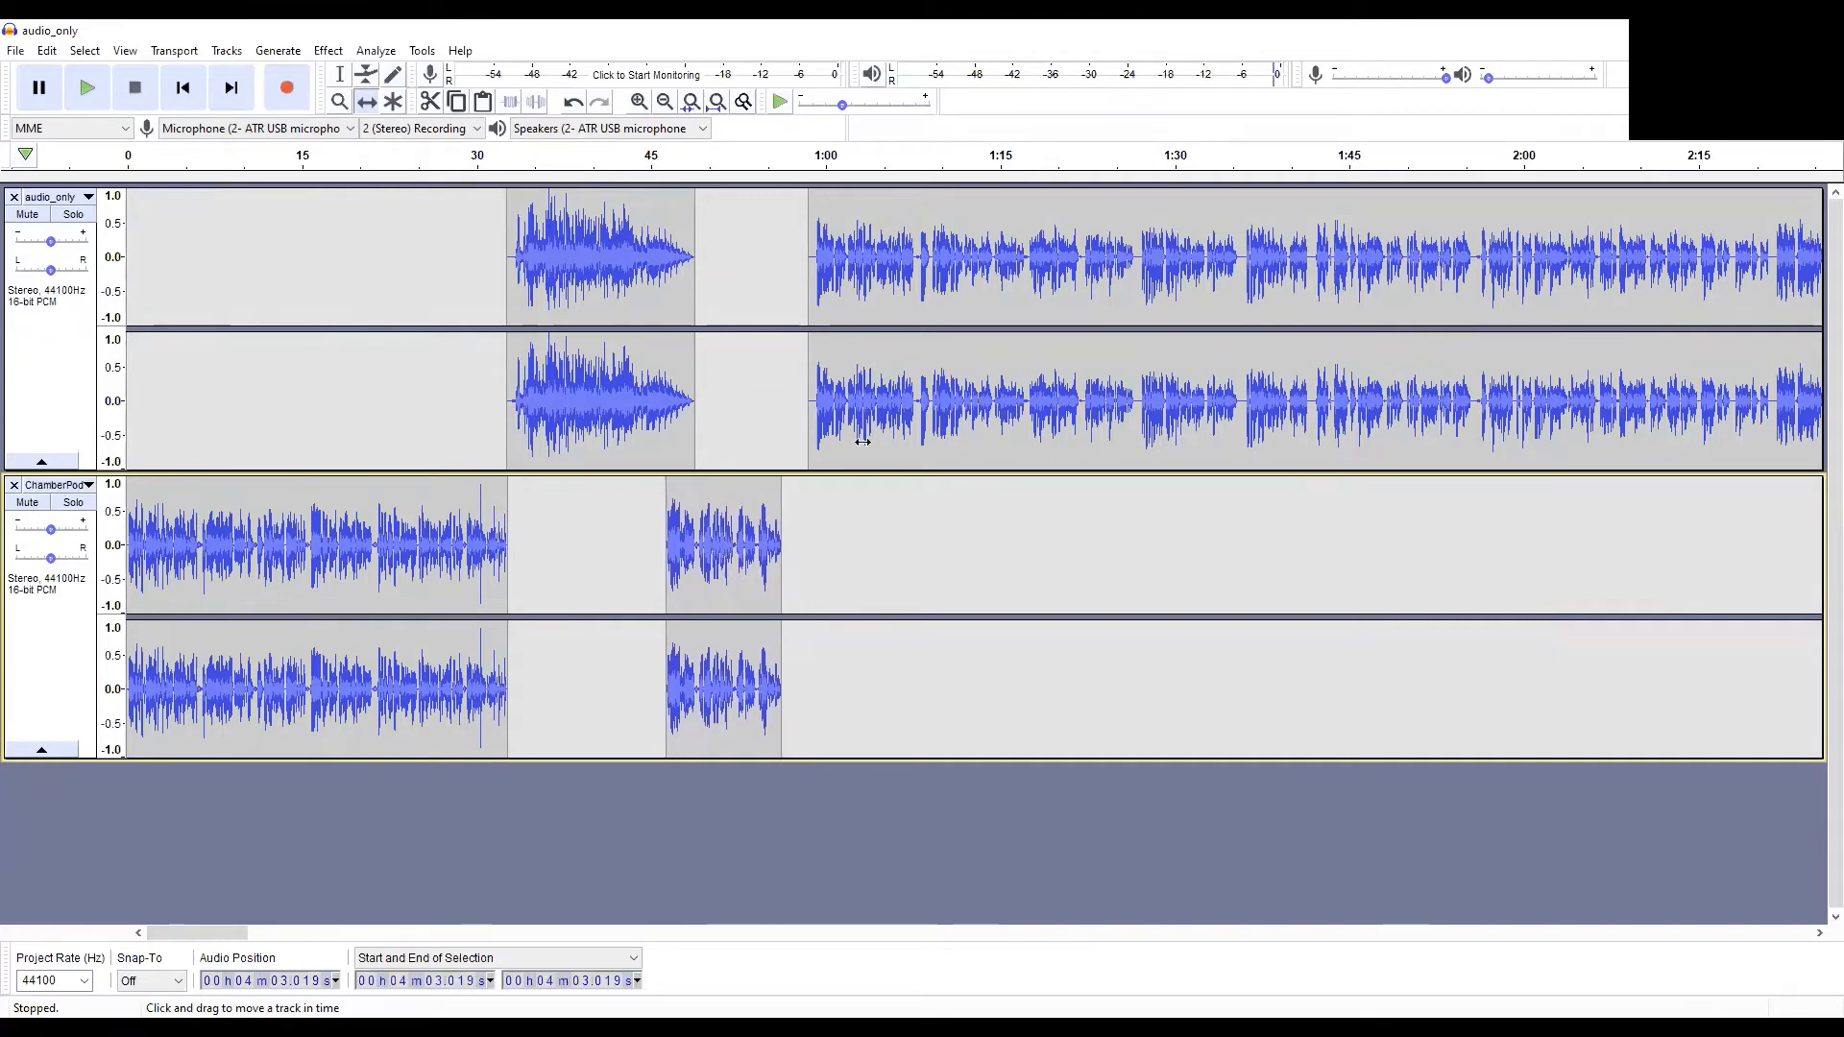
left_click_drag(867, 426, 836, 444)
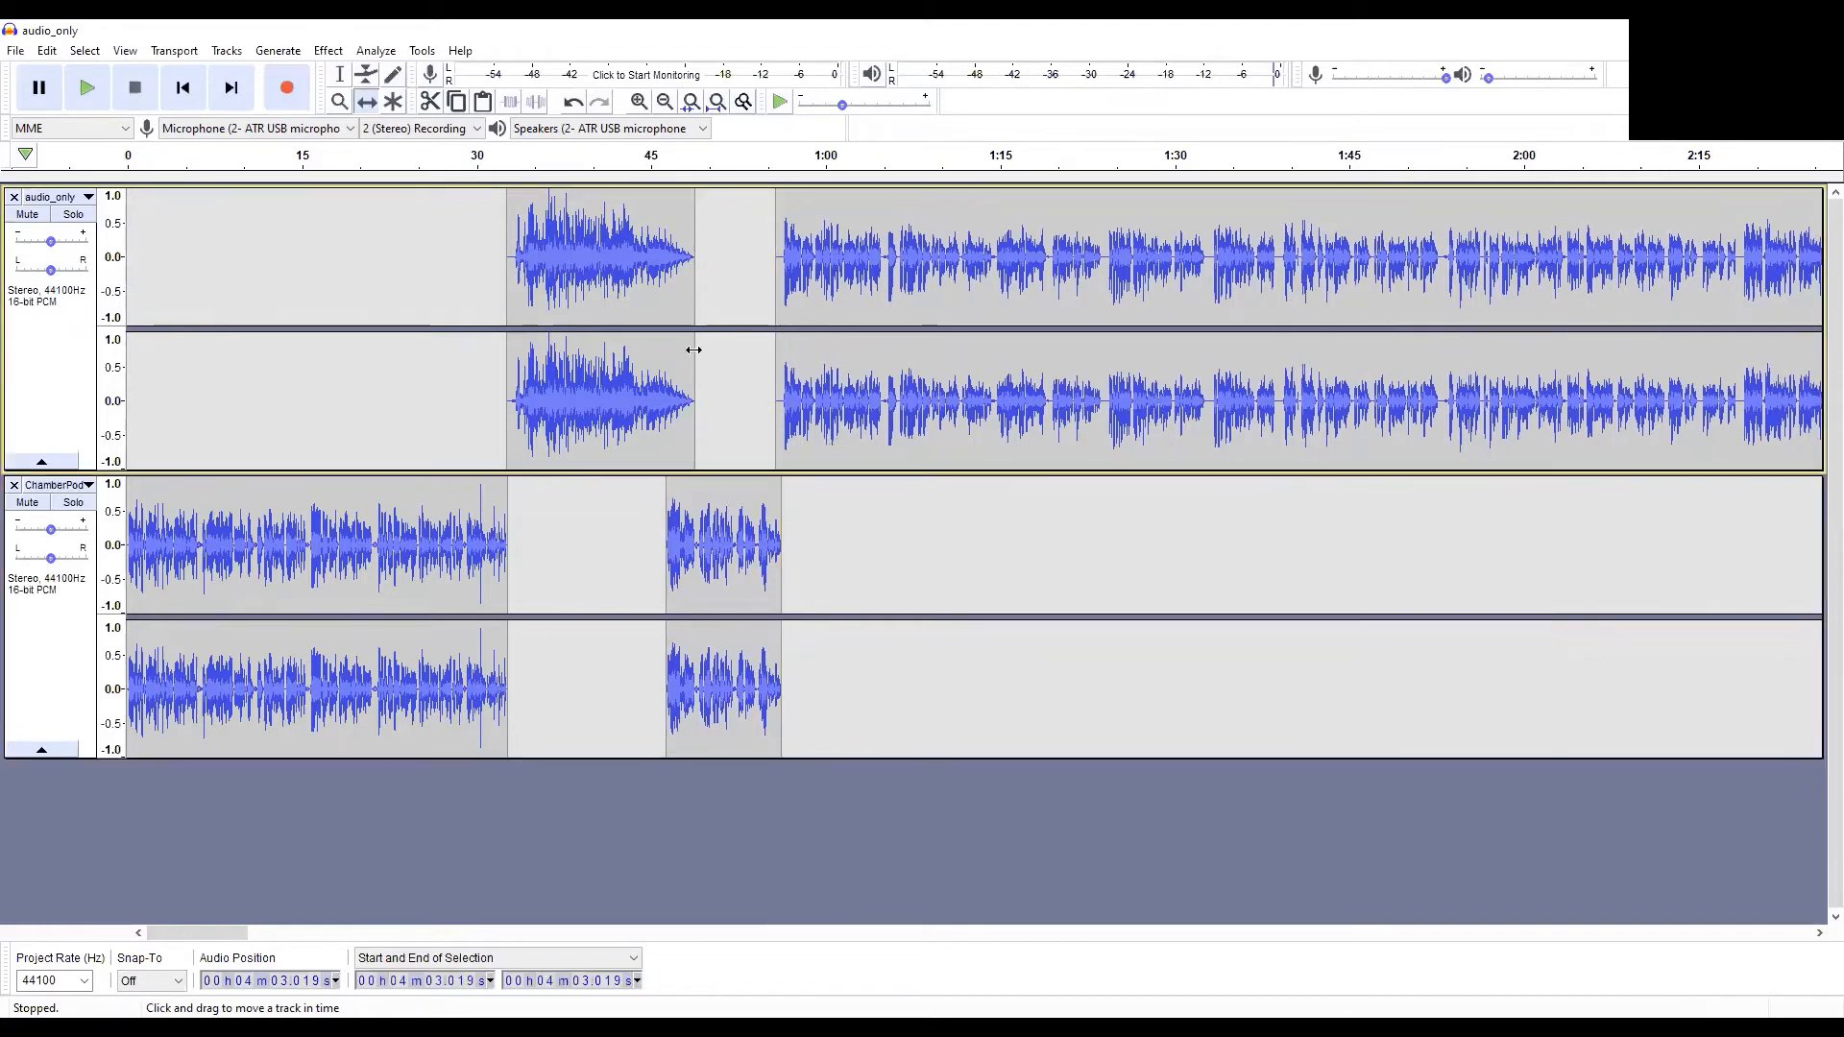
left_click(643, 155)
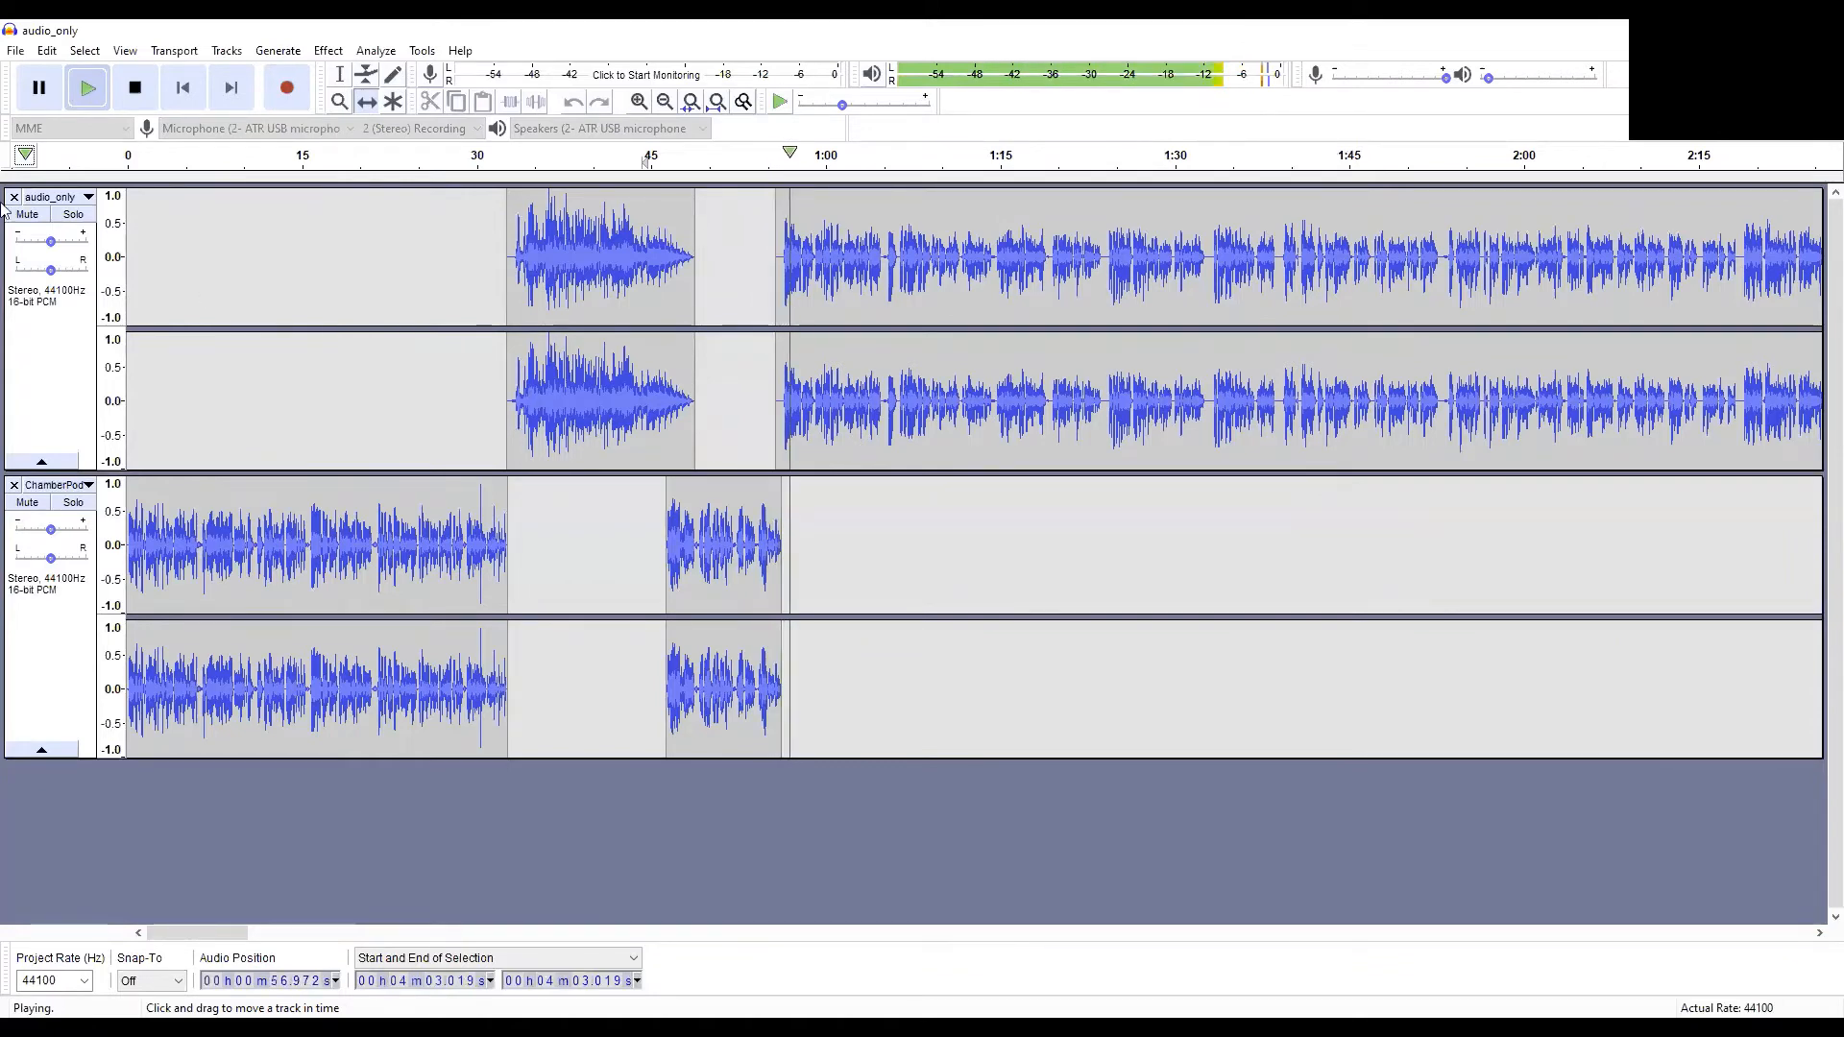
left_click(143, 99)
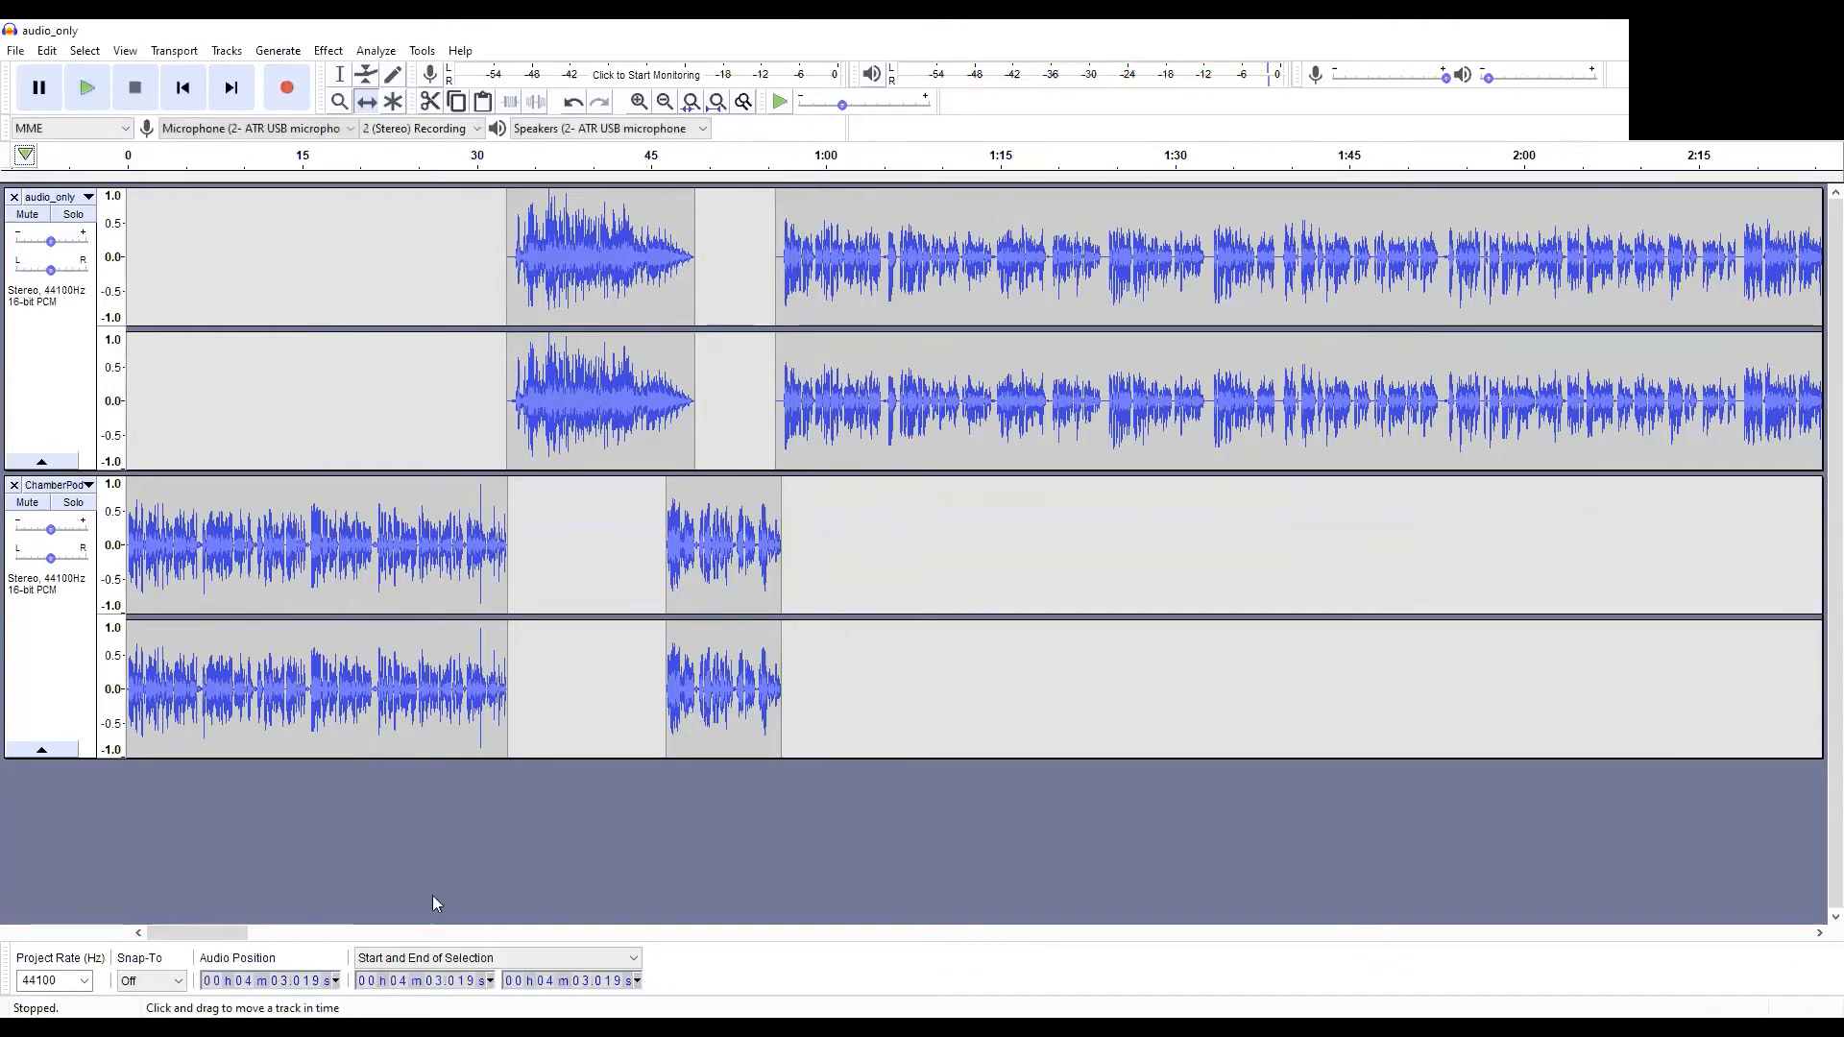
Step: Overlap the Swypit recording's fade-in with the first speech clip's end and its fade-out with the second speech clip's start, auditioning both transitions
left_click_drag(238, 933, 552, 793)
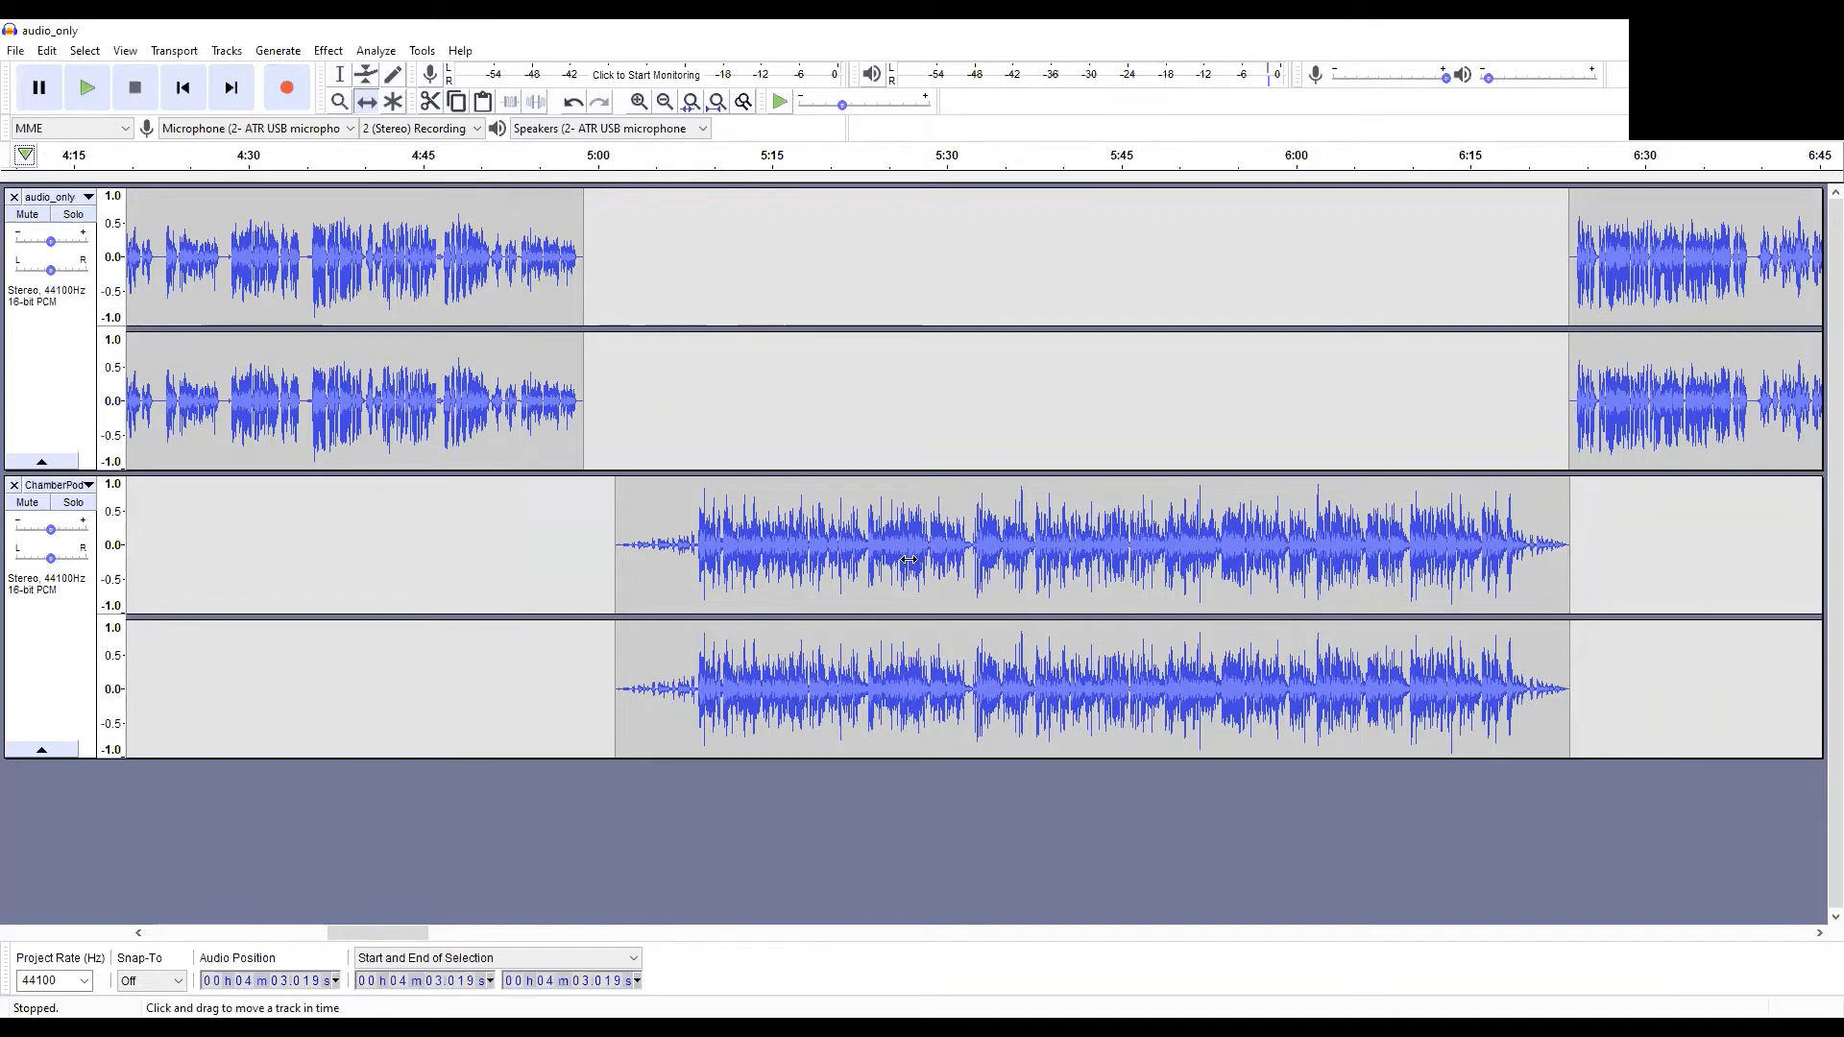
mouse_move(908, 560)
left_mouse_down()
mouse_move(826, 561)
mouse_move(911, 541)
left_mouse_up()
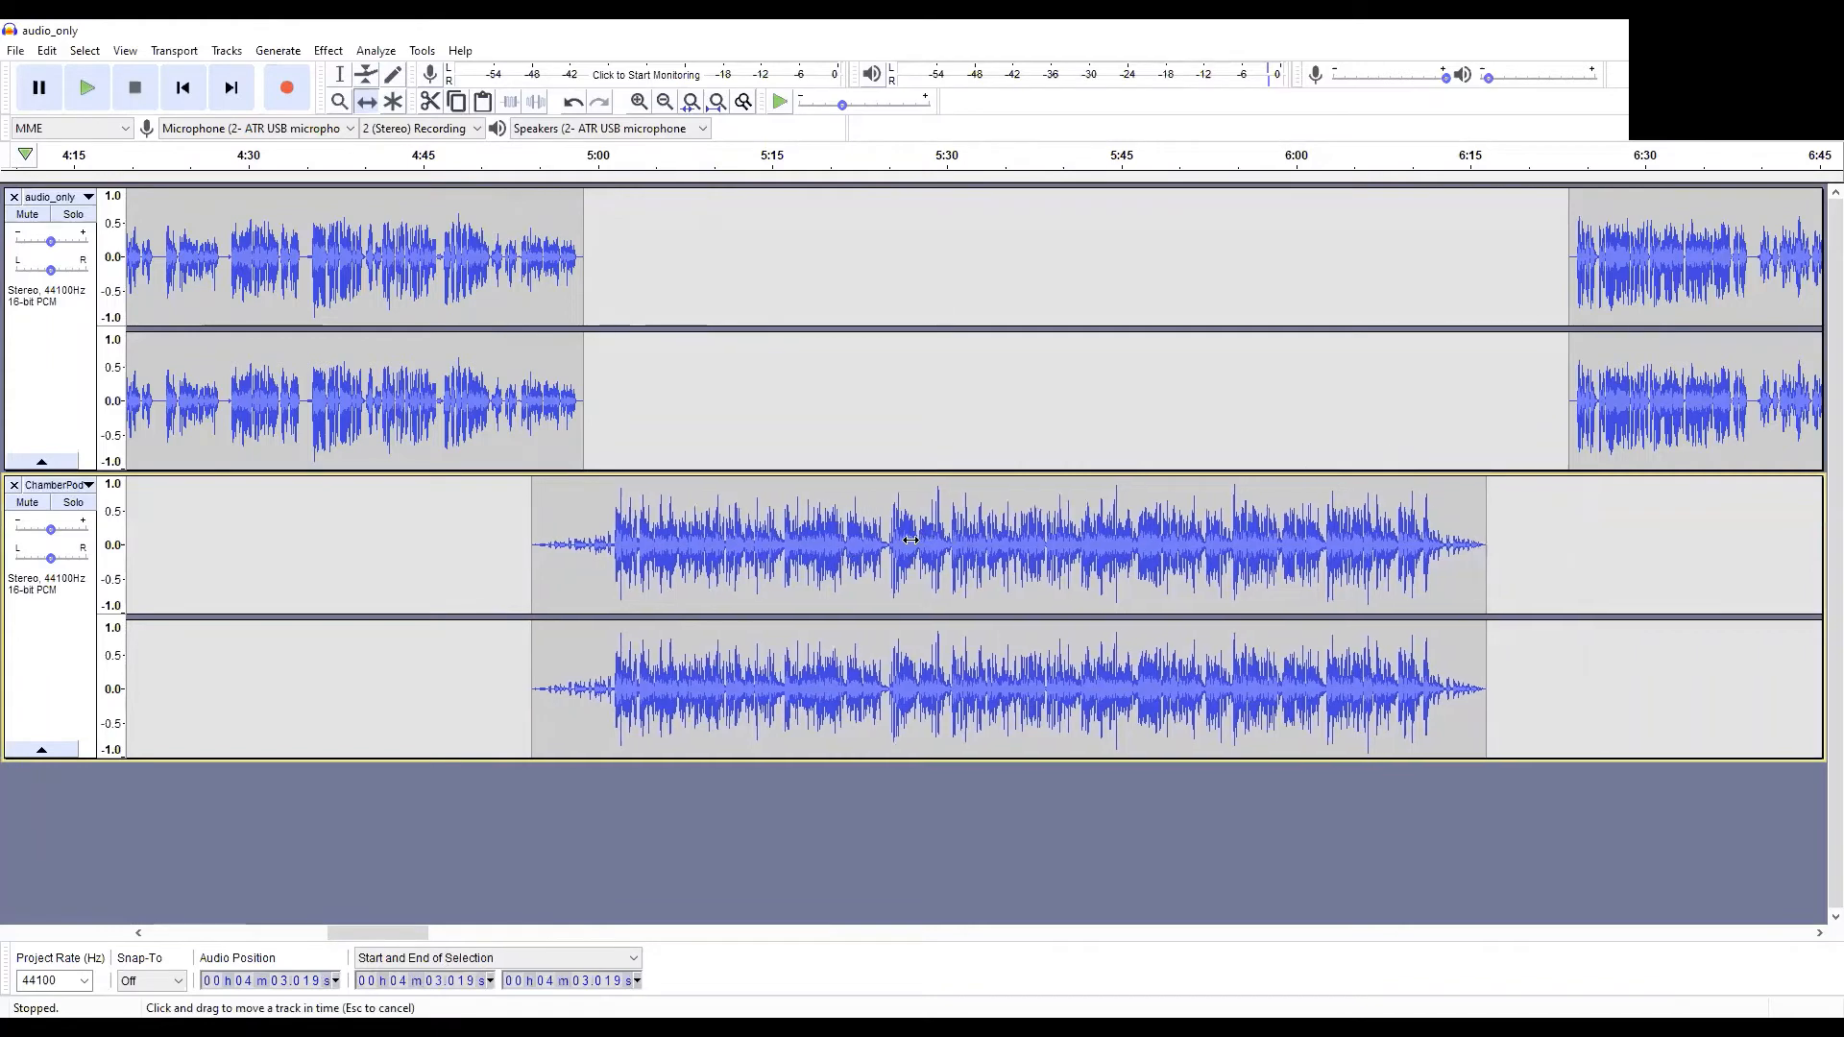
left_click_drag(1605, 408, 1479, 411)
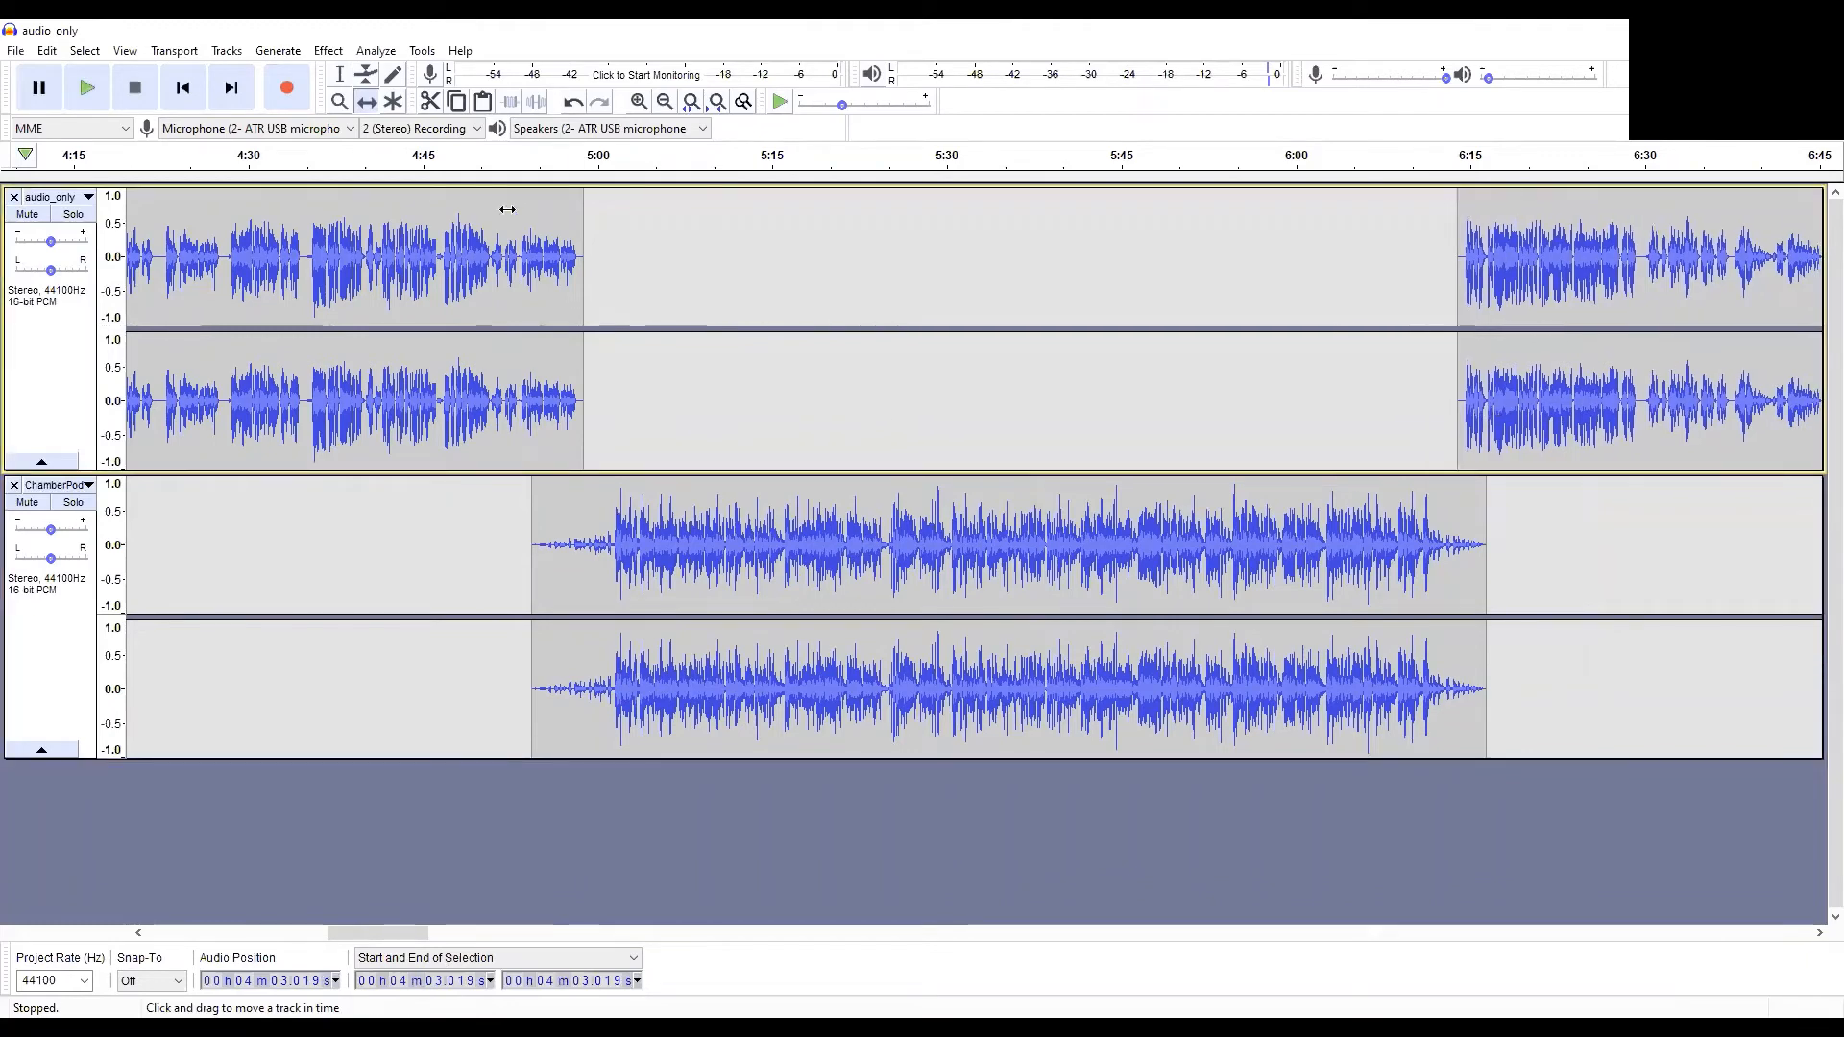
left_click(513, 154)
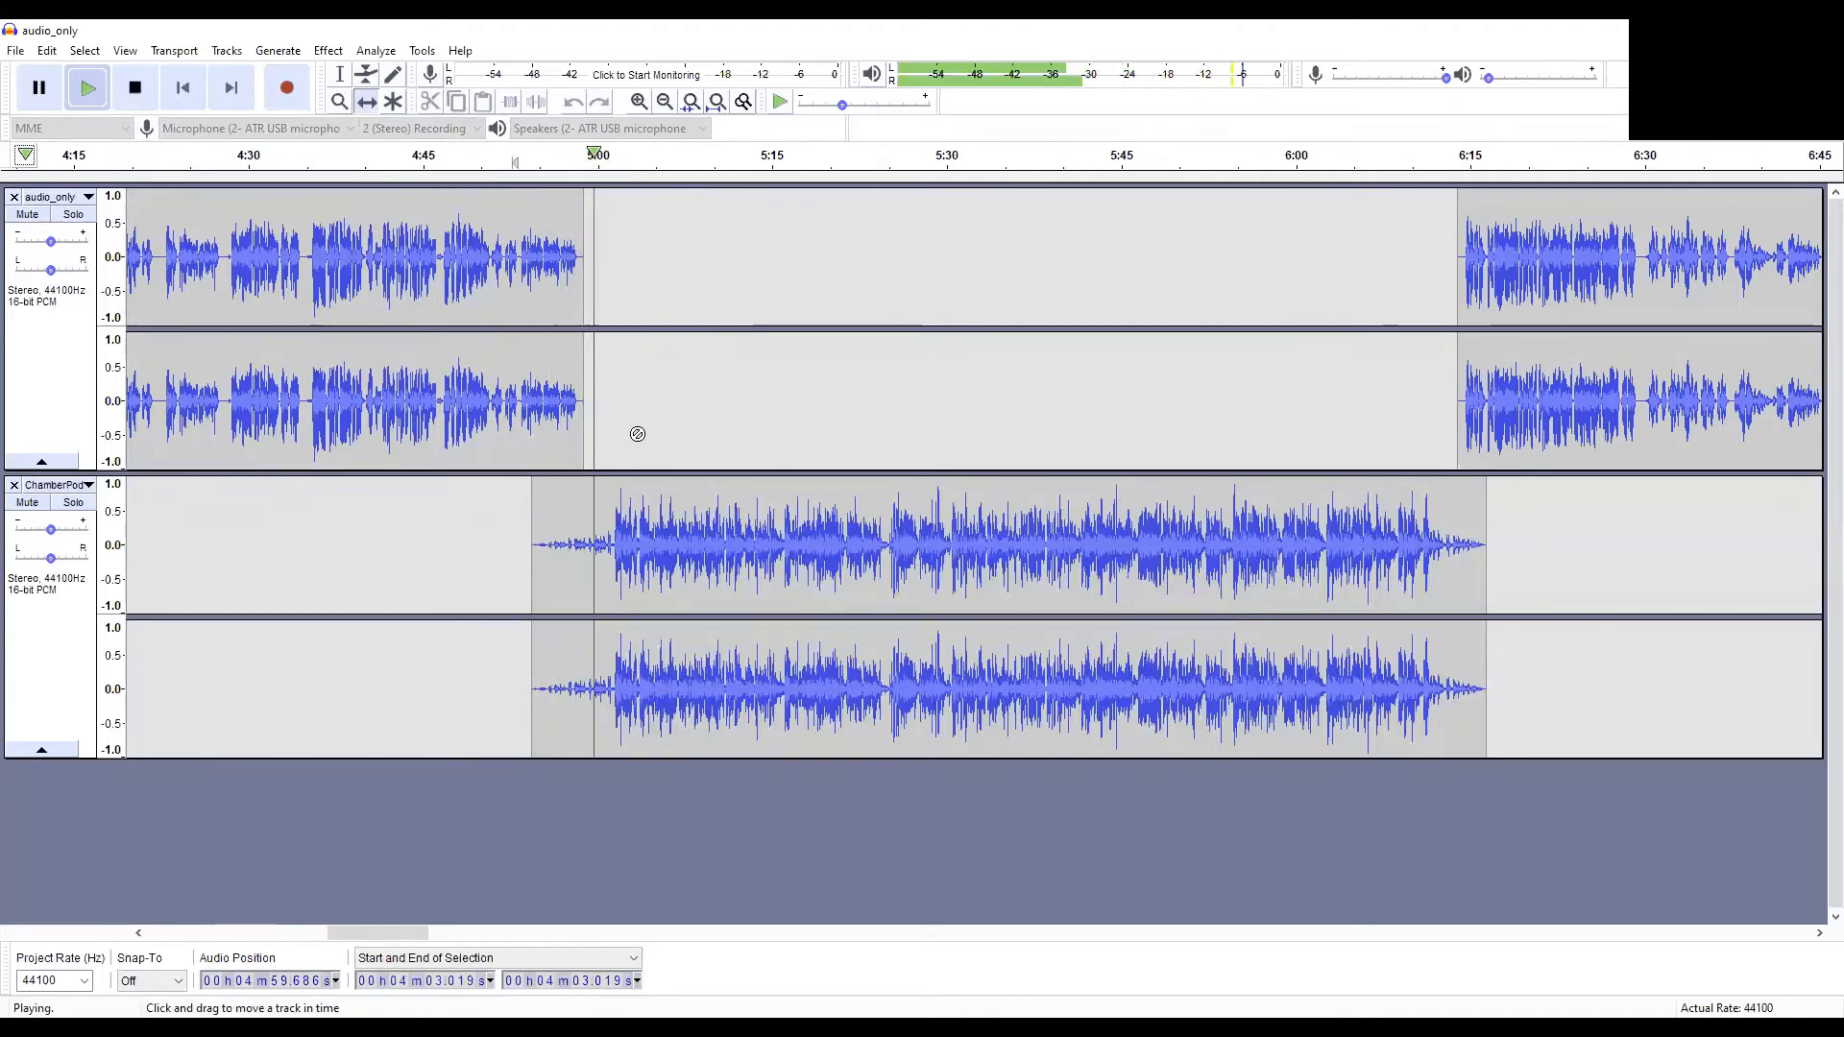
left_click(1414, 165)
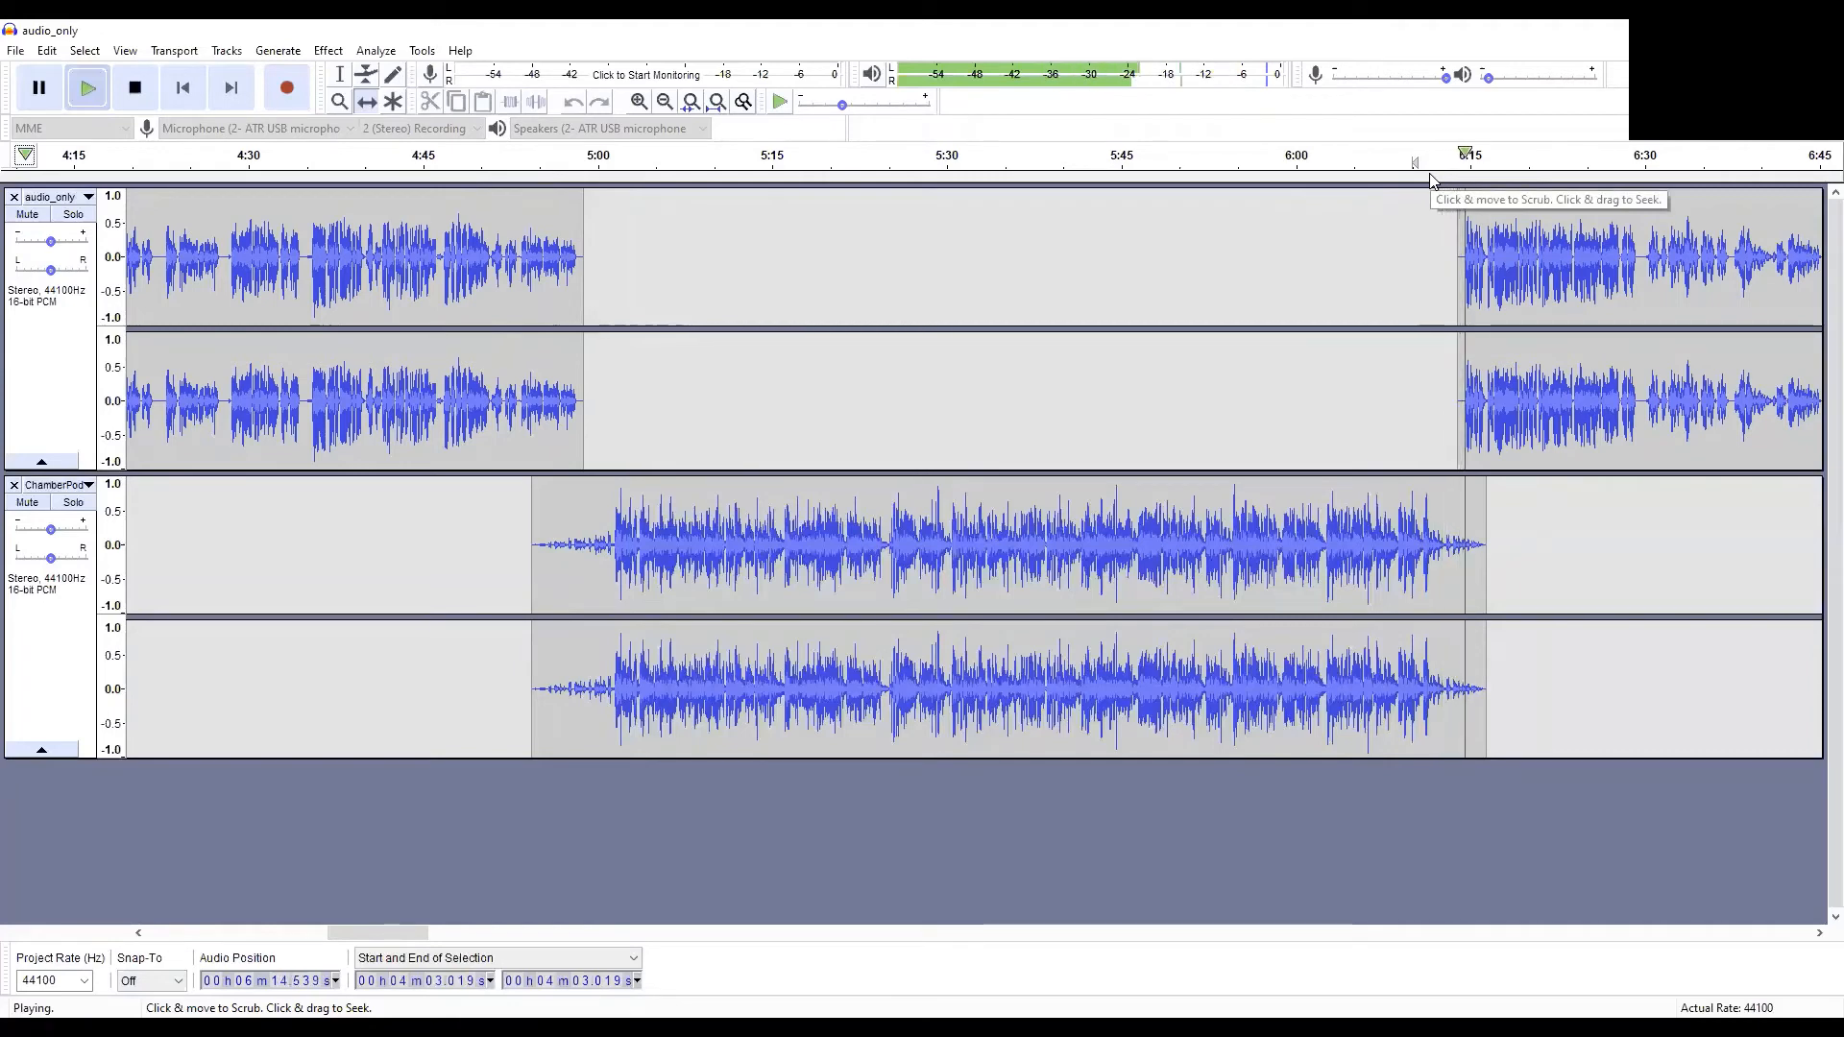
left_click(135, 88)
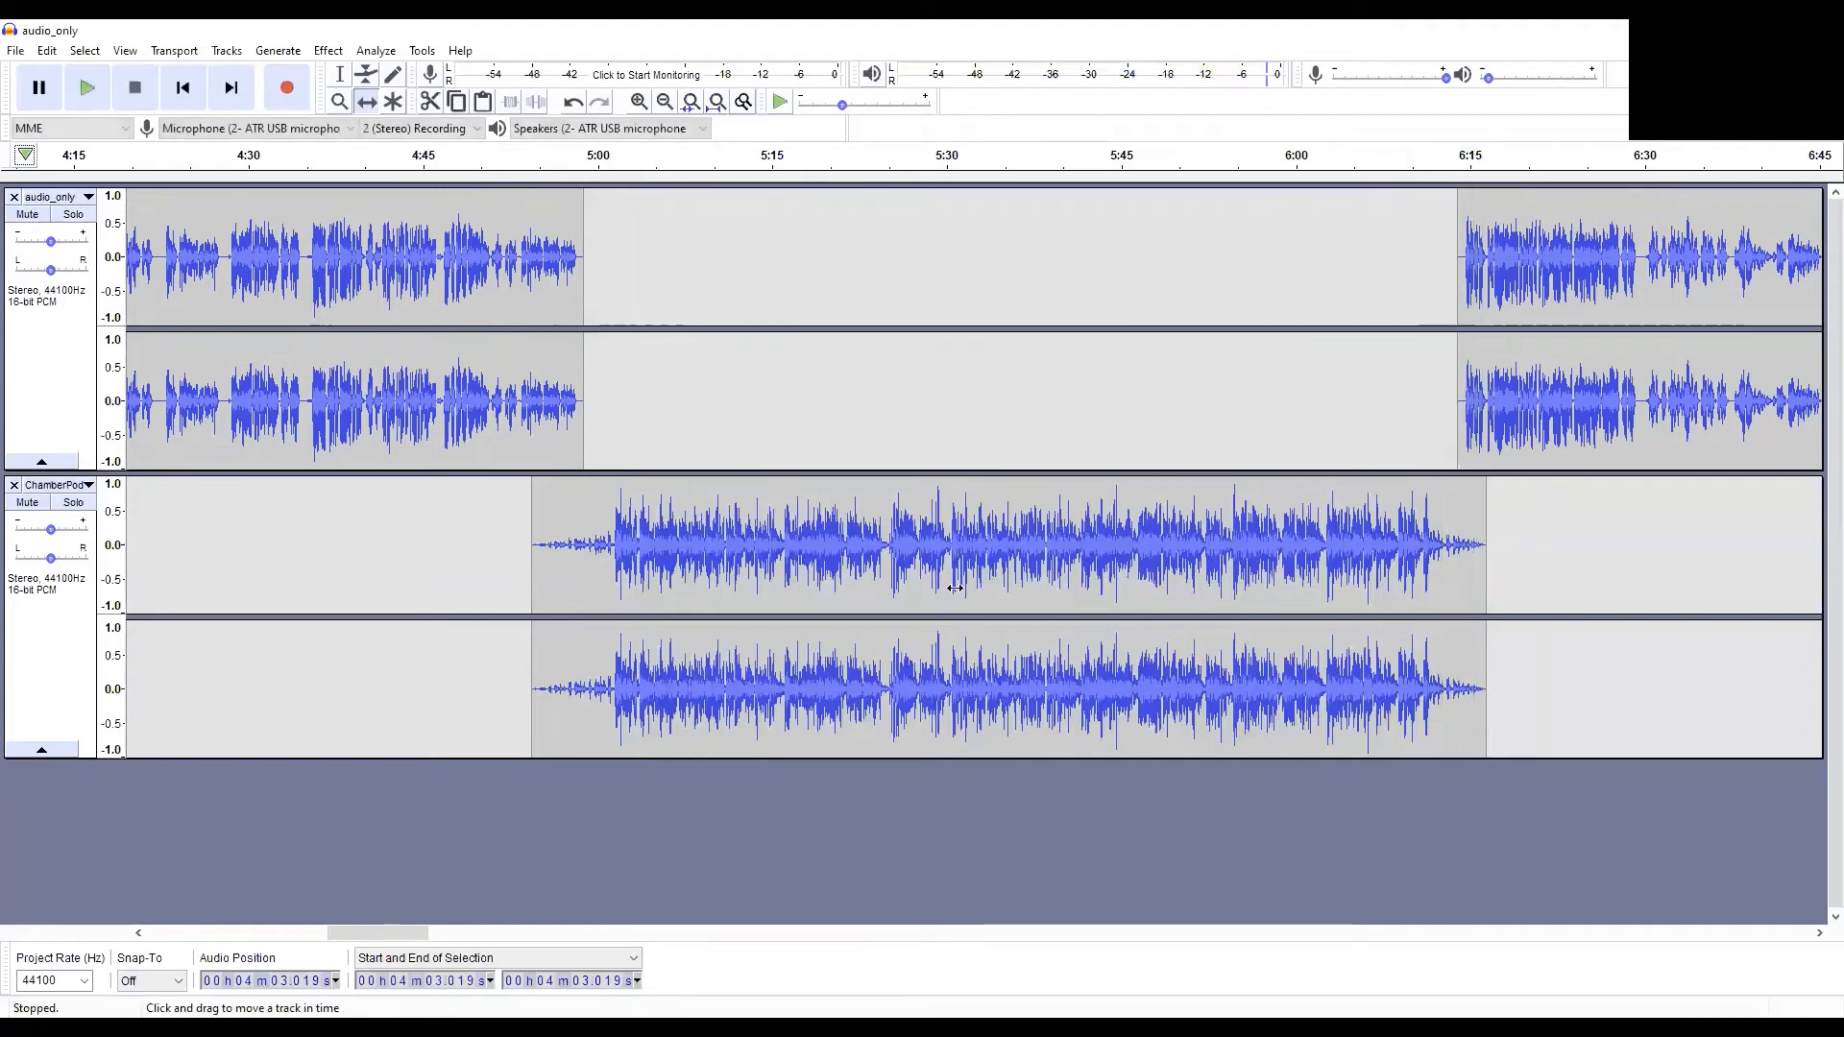
Step: Slide the outro clip earlier to start at about 38:23, overlapping the end of the last speech clip, and audition the transition
left_click_drag(384, 938, 1544, 996)
left_click_drag(1525, 933, 1748, 932)
left_click_drag(1335, 580, 1174, 549)
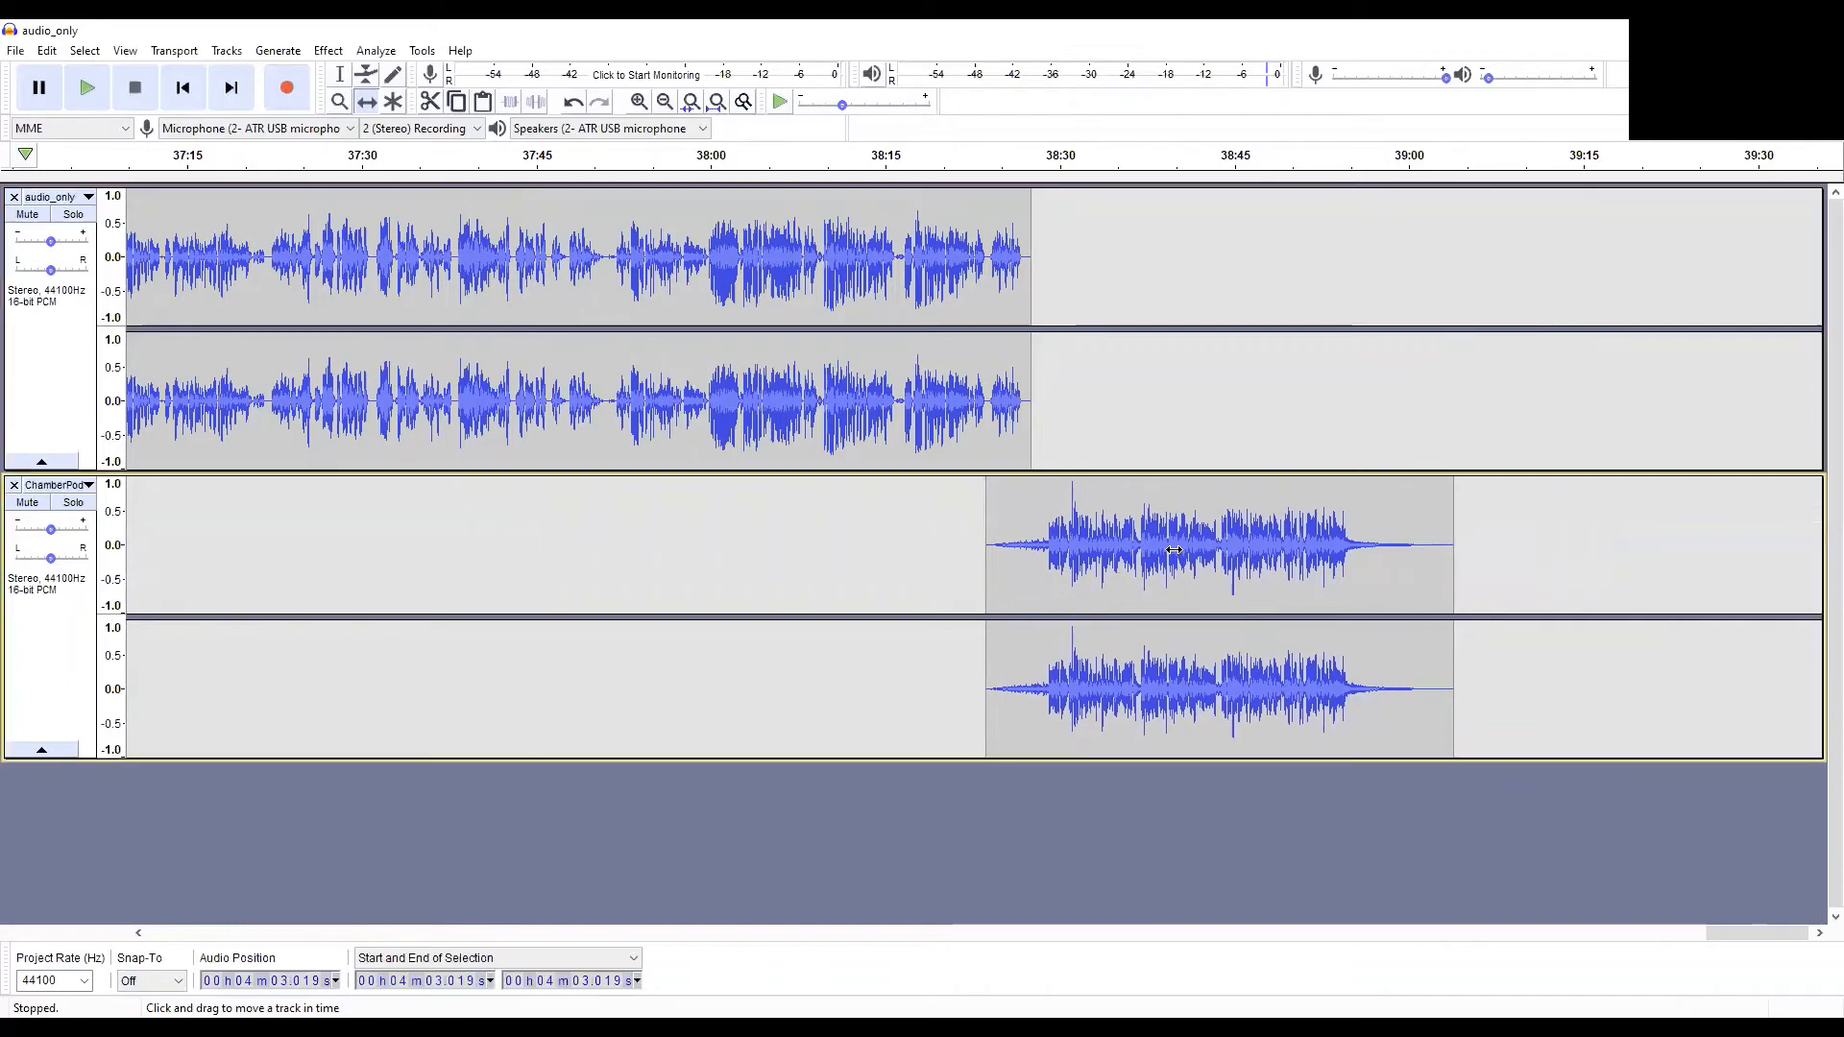
left_click(949, 155)
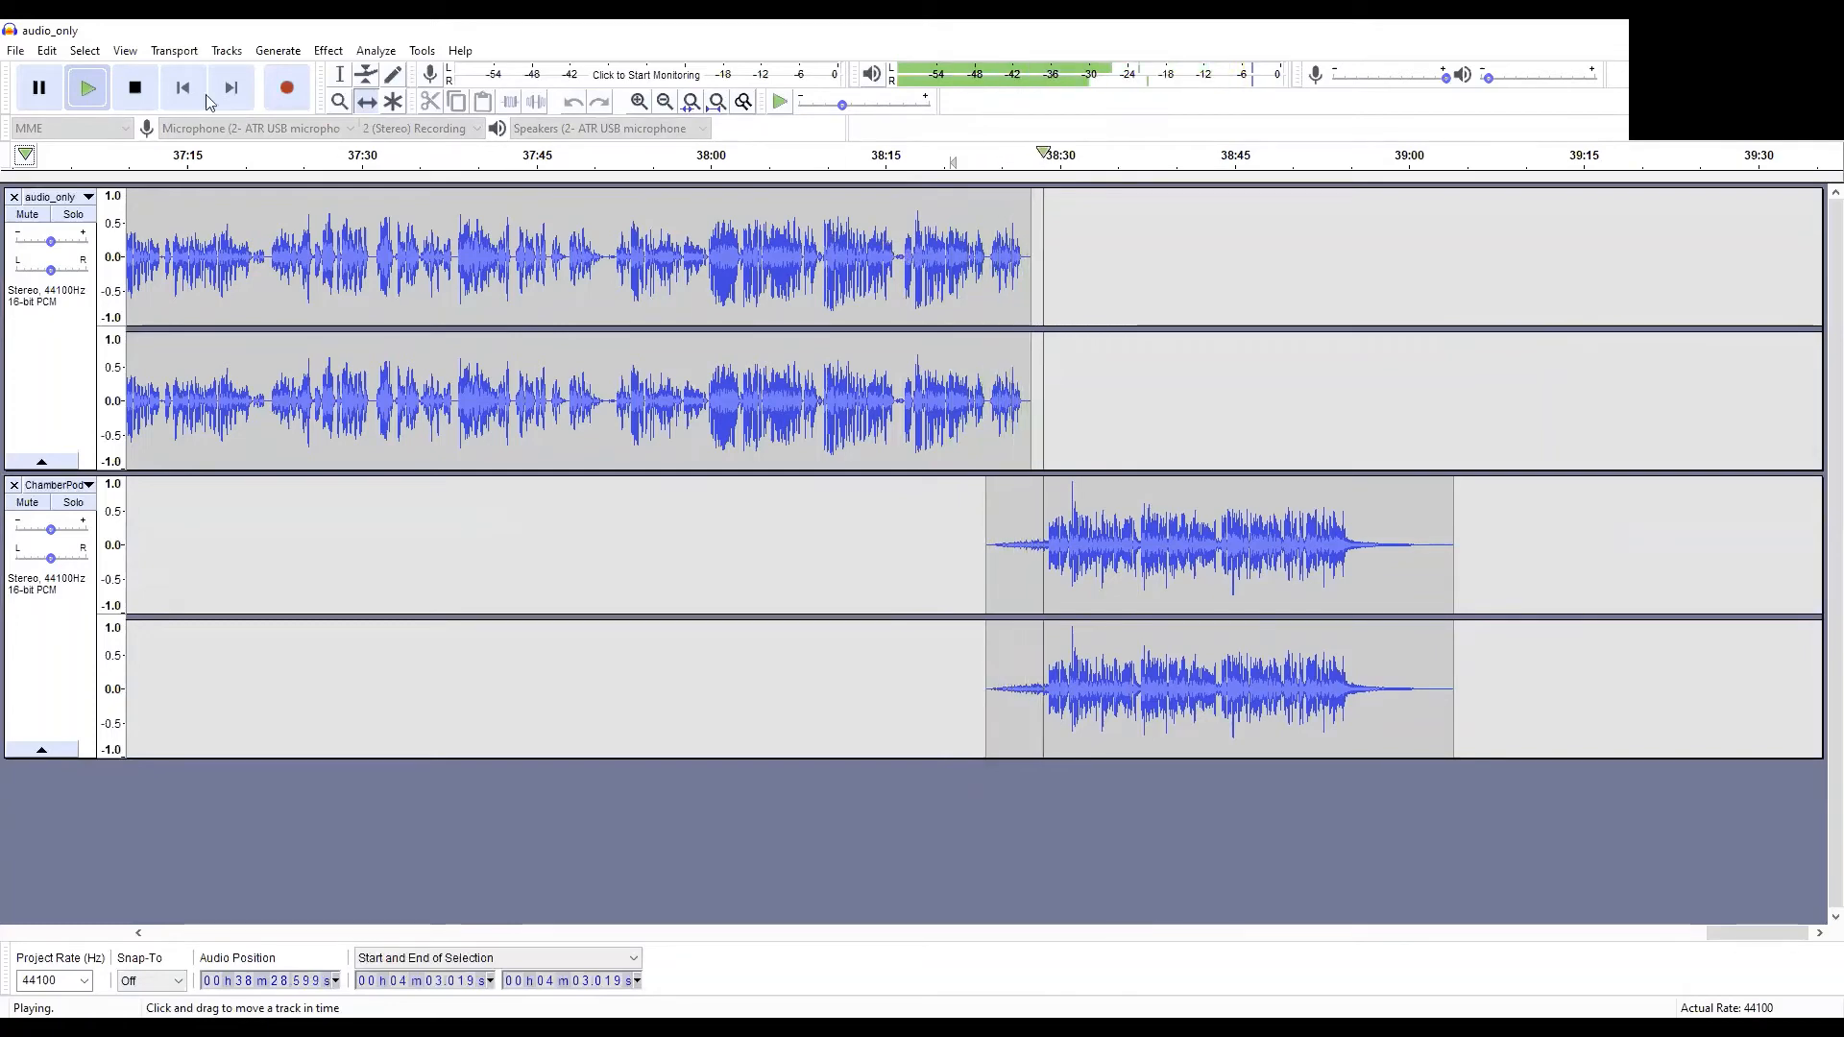
left_click(136, 89)
left_click_drag(1107, 548, 1101, 547)
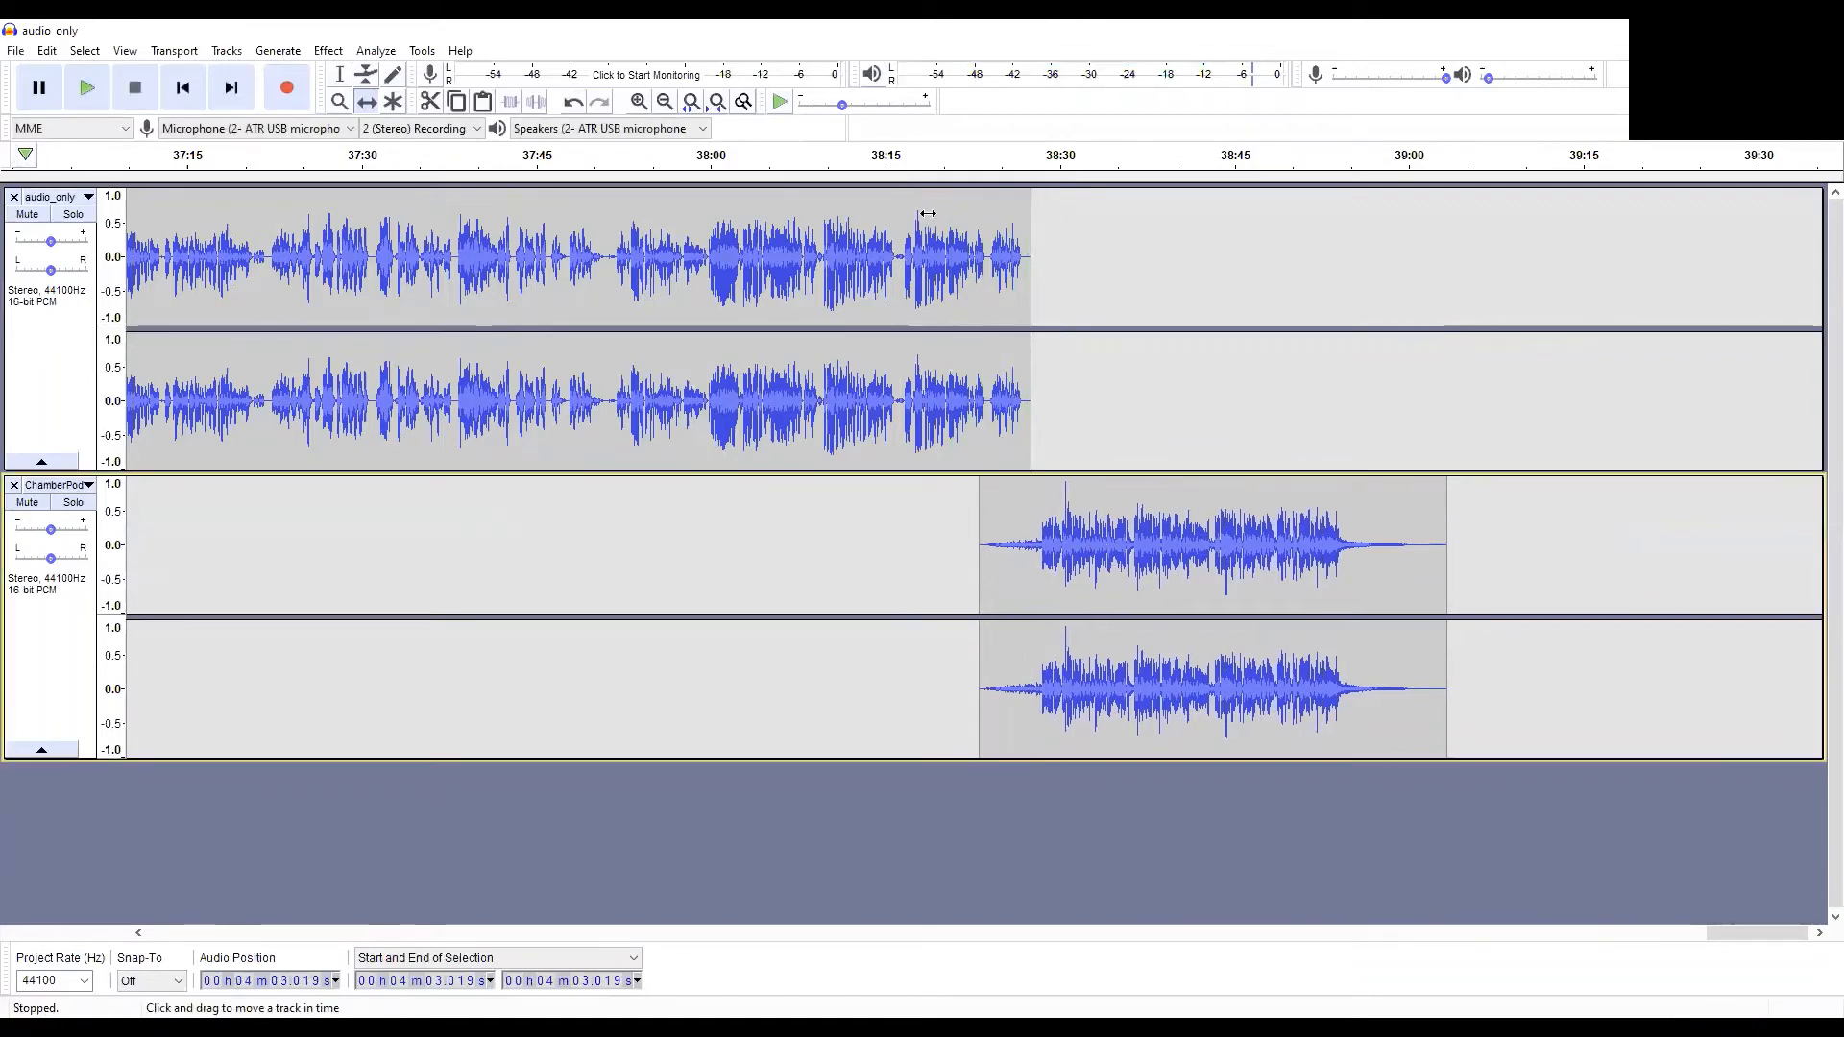
left_click(952, 152)
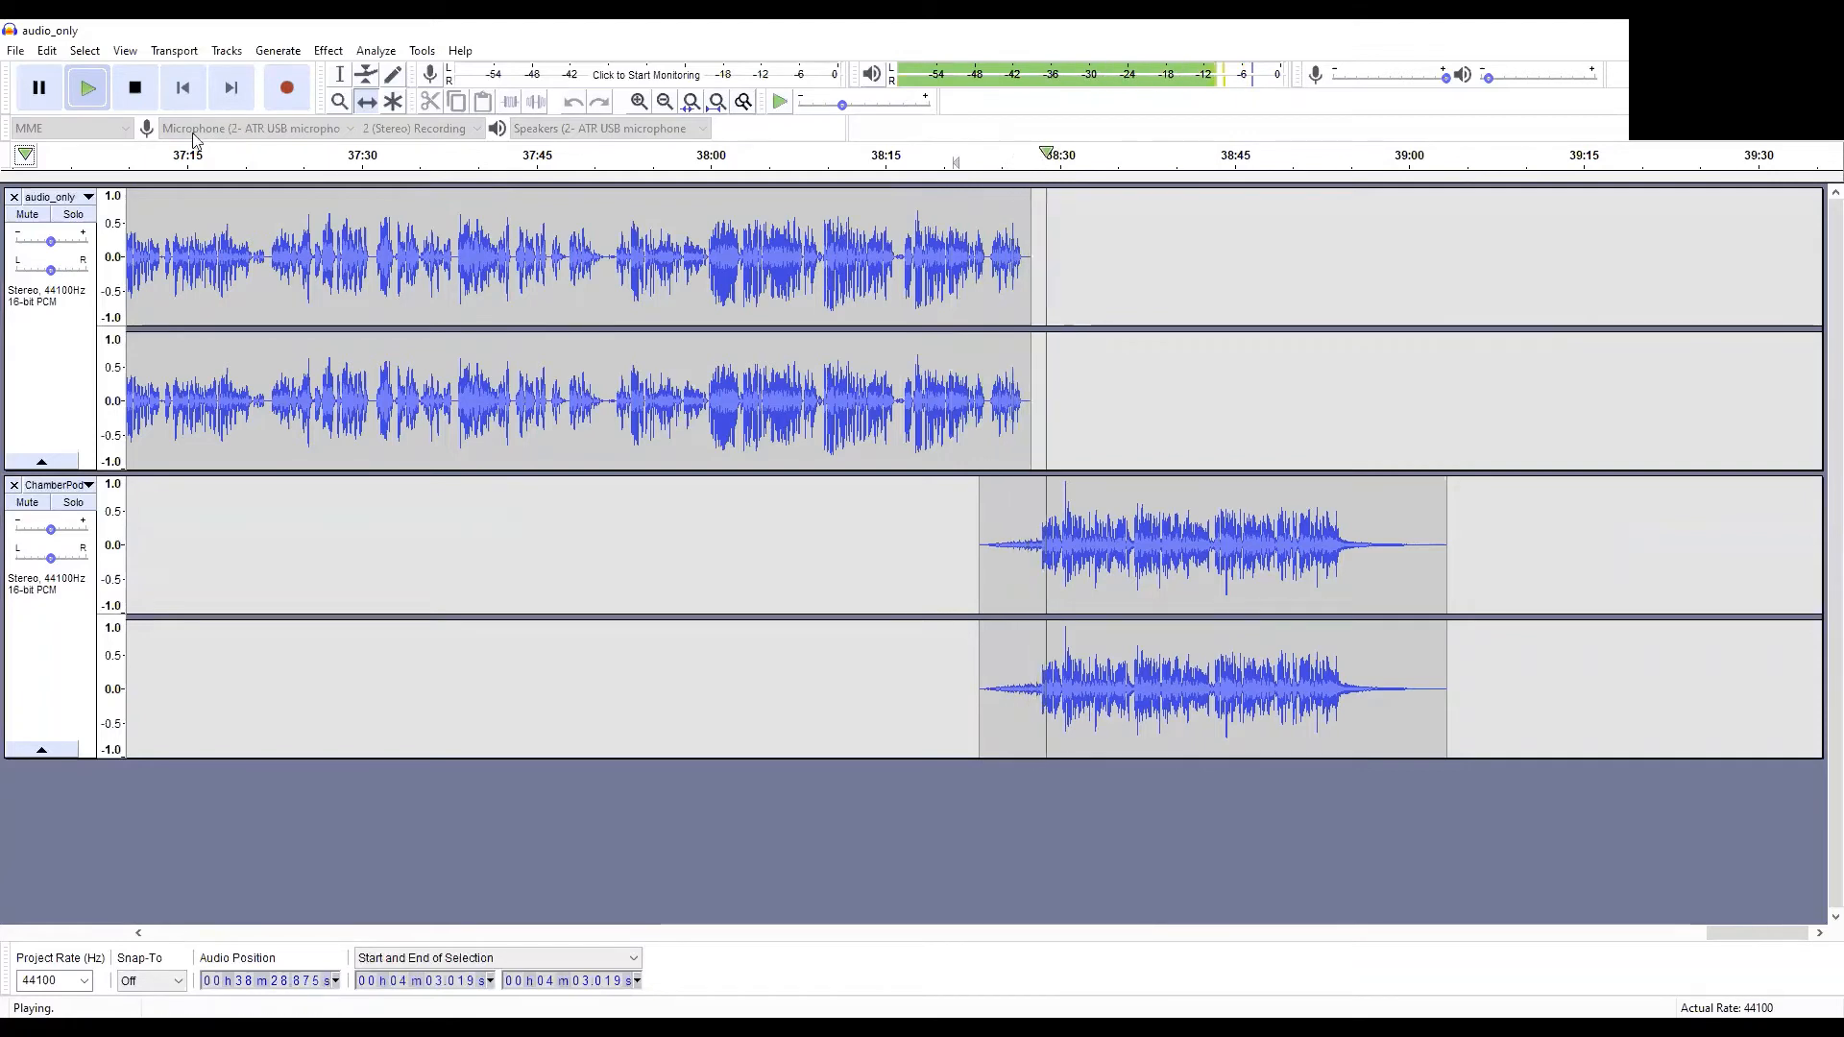
left_click(136, 96)
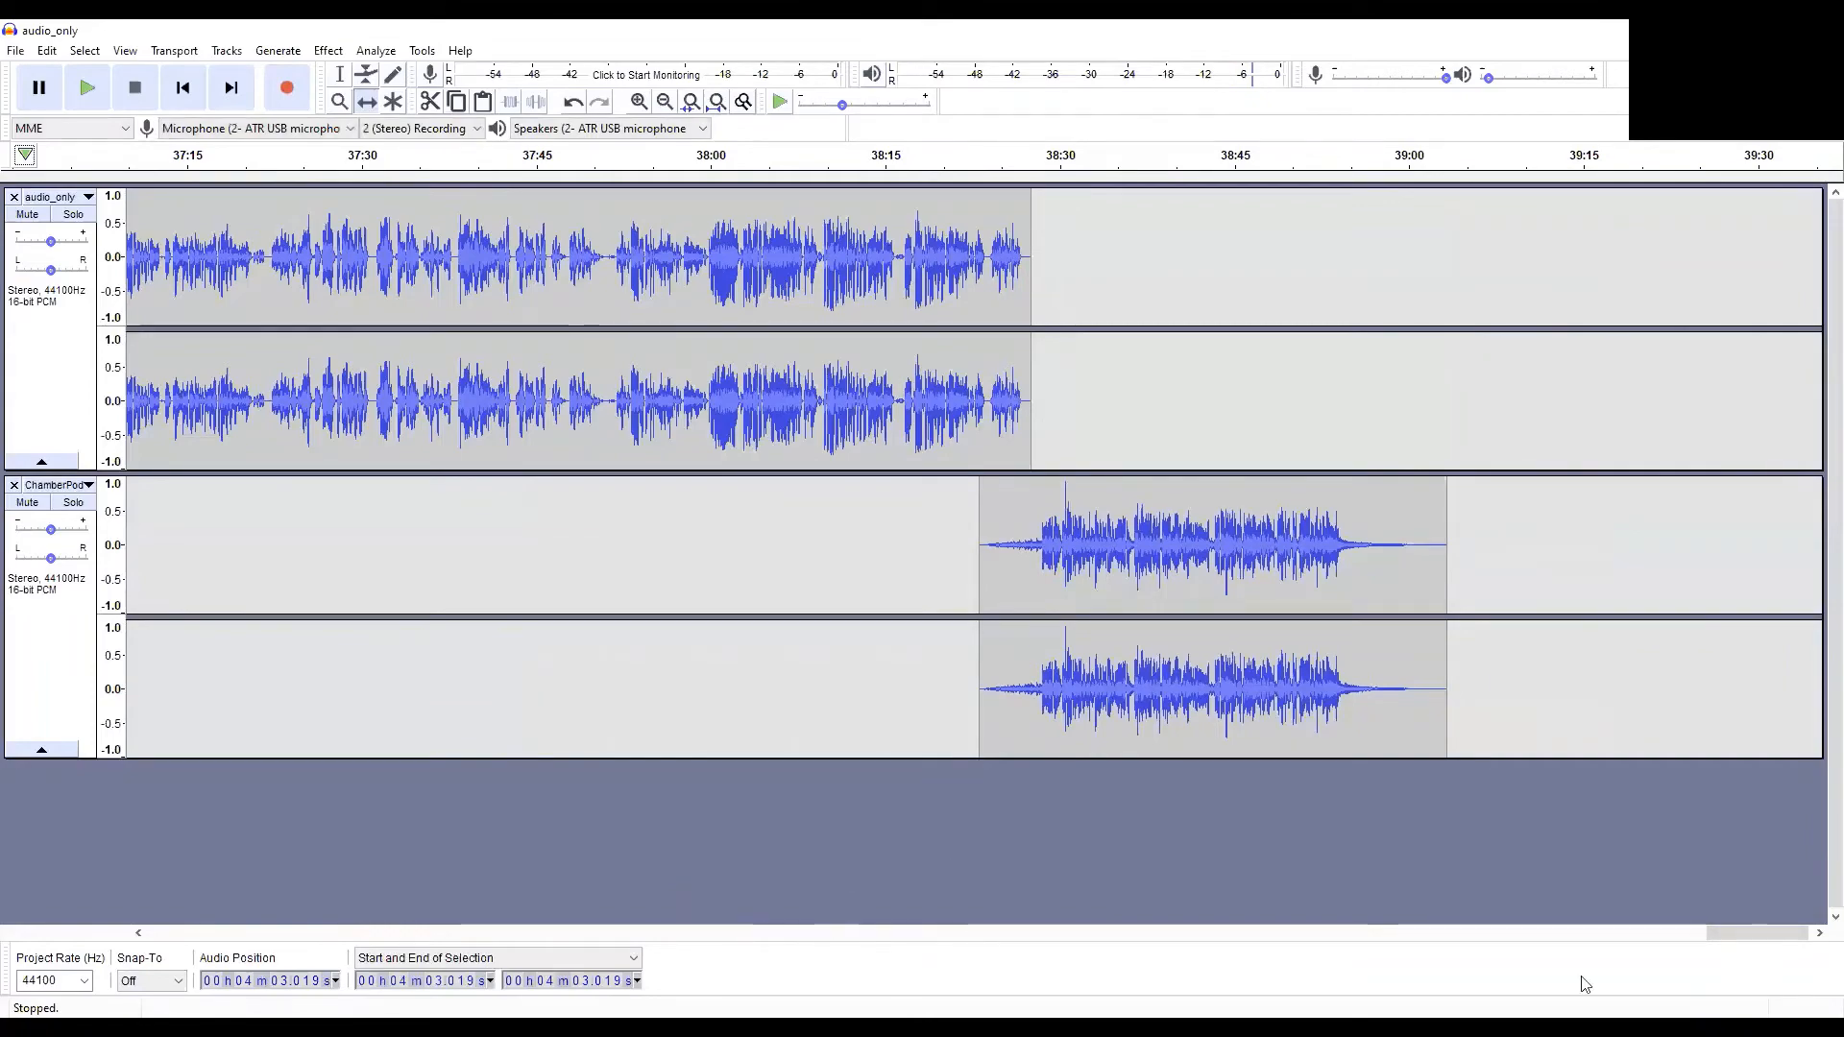
Step: Return to the start of the episode and play the first speech clip from about 1:22 and from about 1:04
left_click_drag(1785, 934, 198, 920)
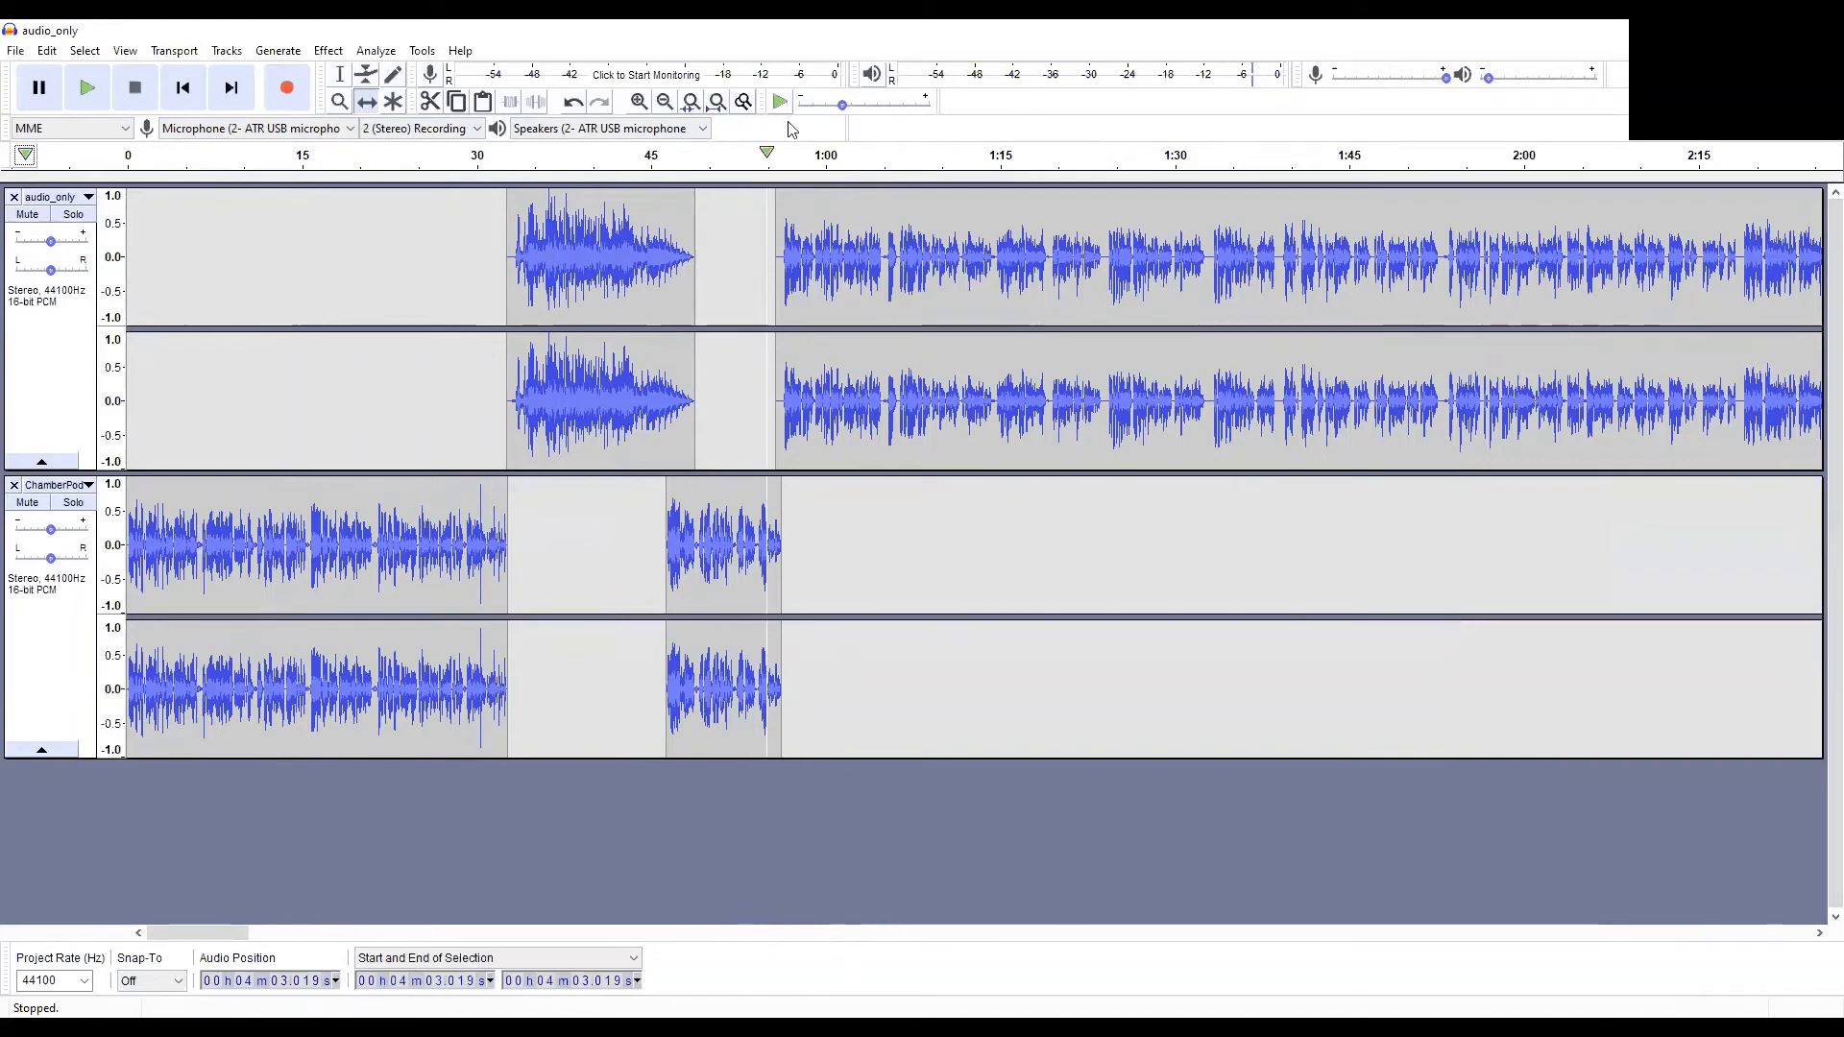
left_click(1088, 159)
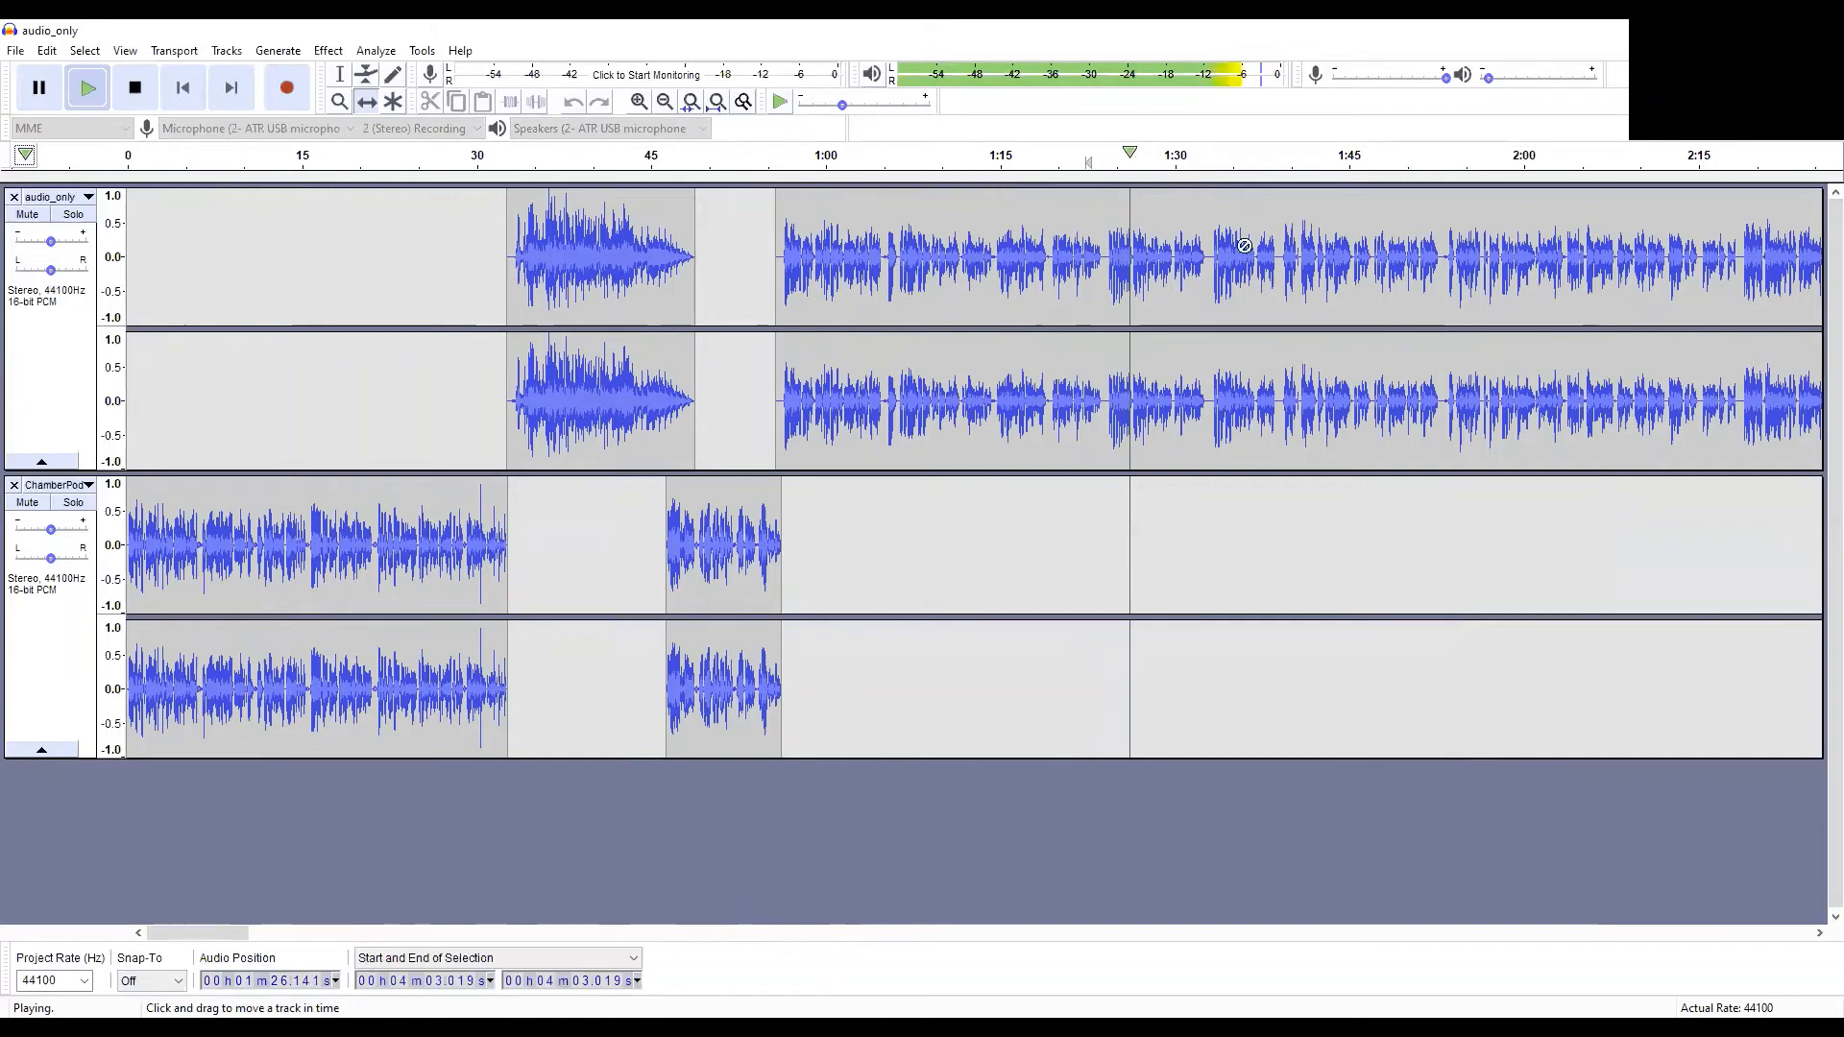
left_click(877, 156)
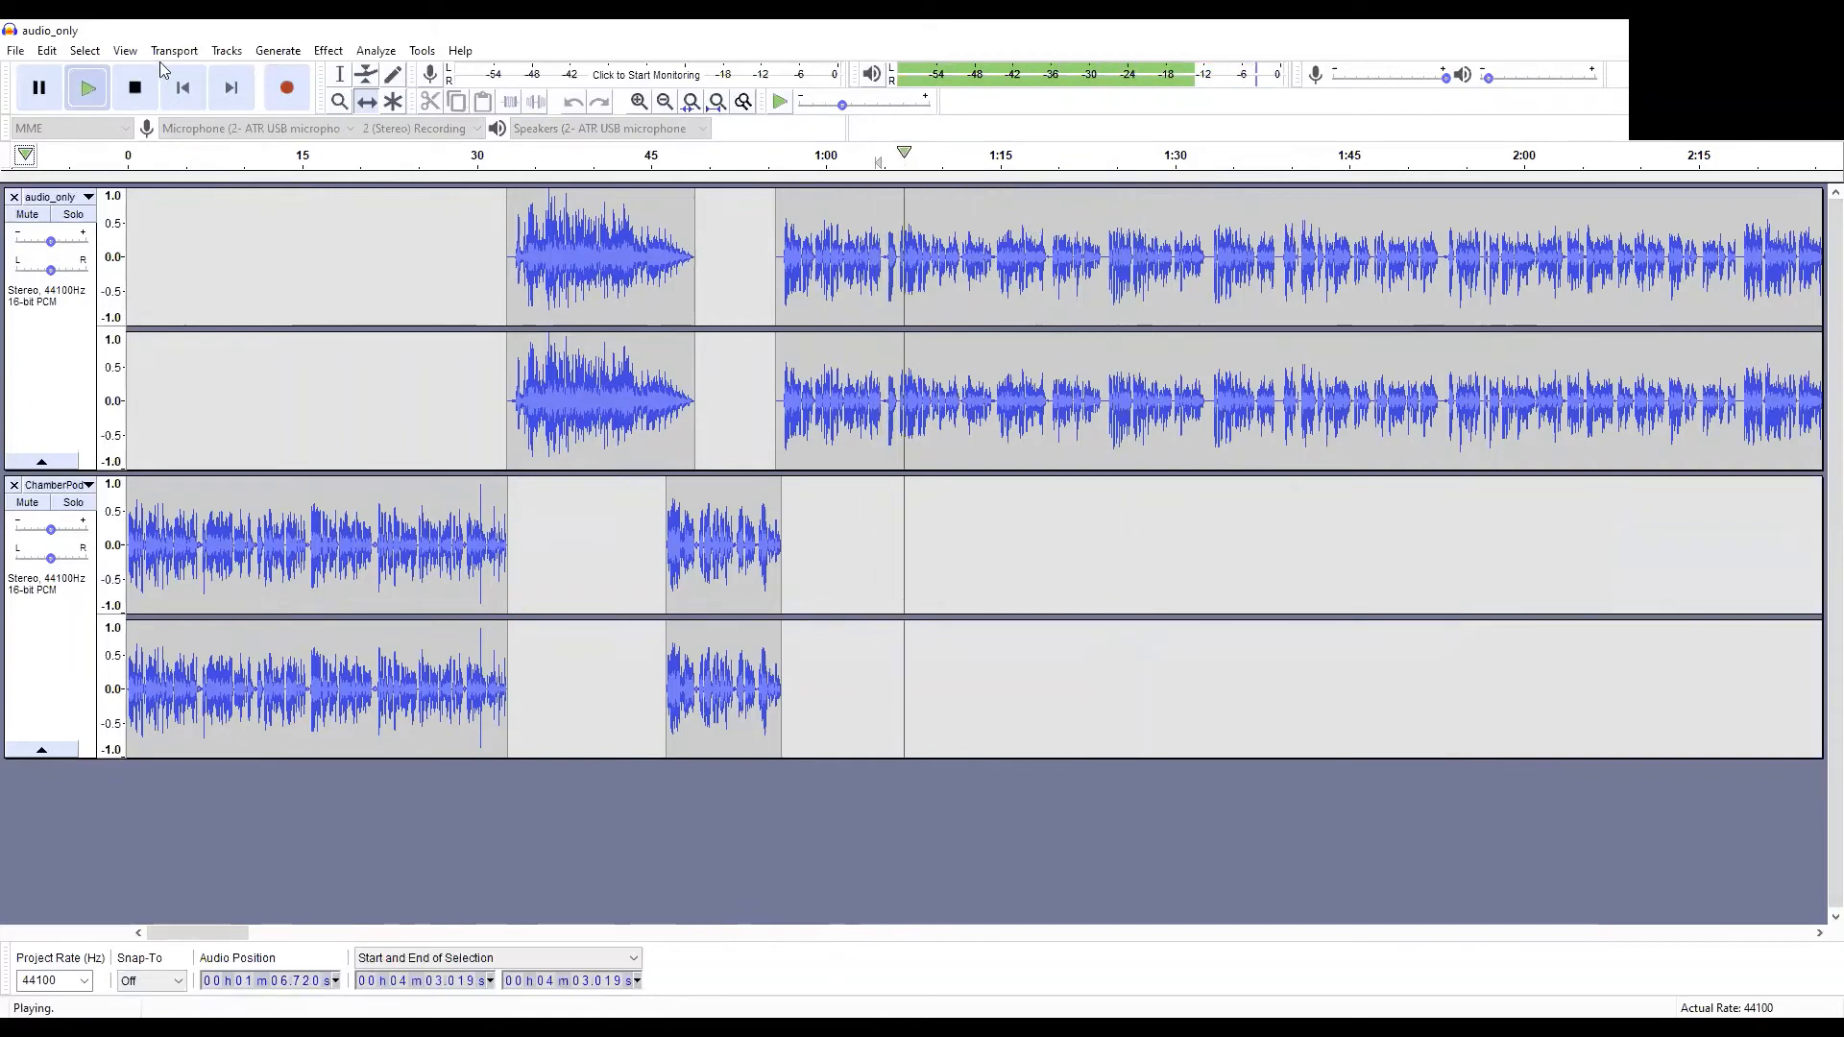
key("space")
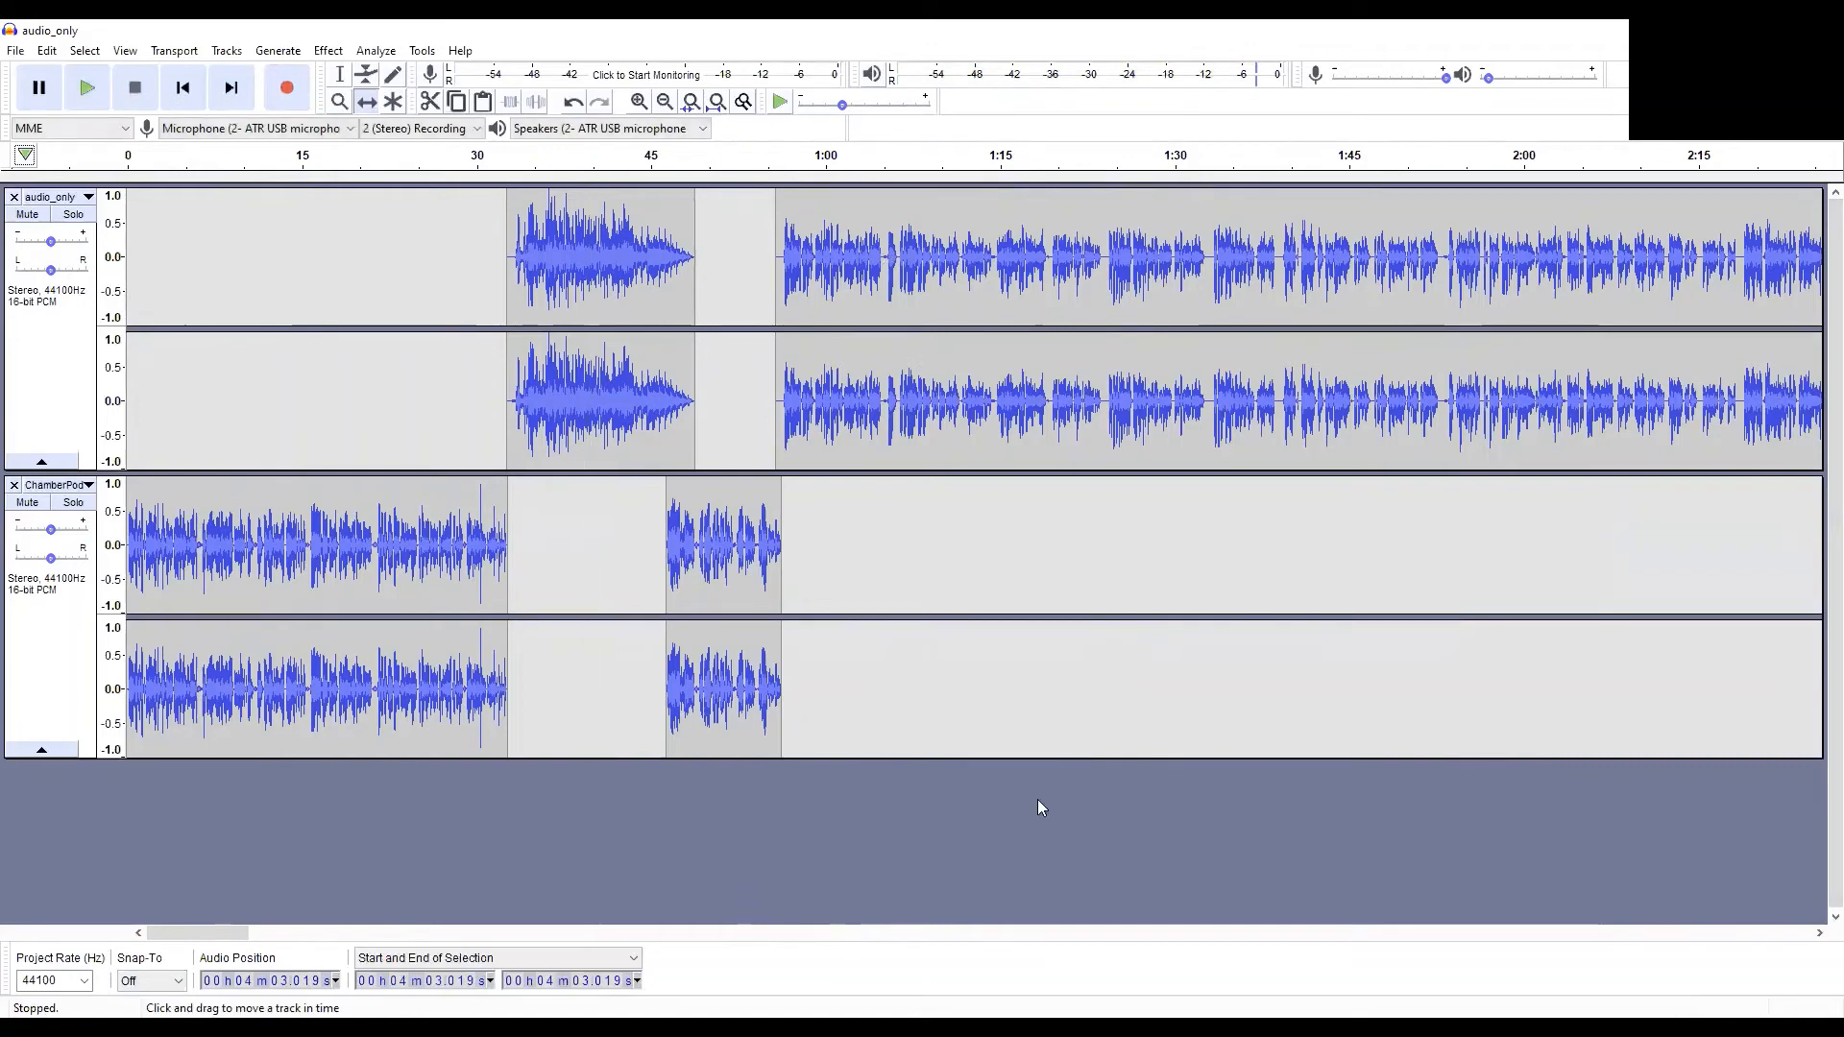
Step: Silence the short passage of the first speech clip on the audio_only track from about 2:17.4 to 2:18.5
left_click(1818, 936)
left_click(1818, 937)
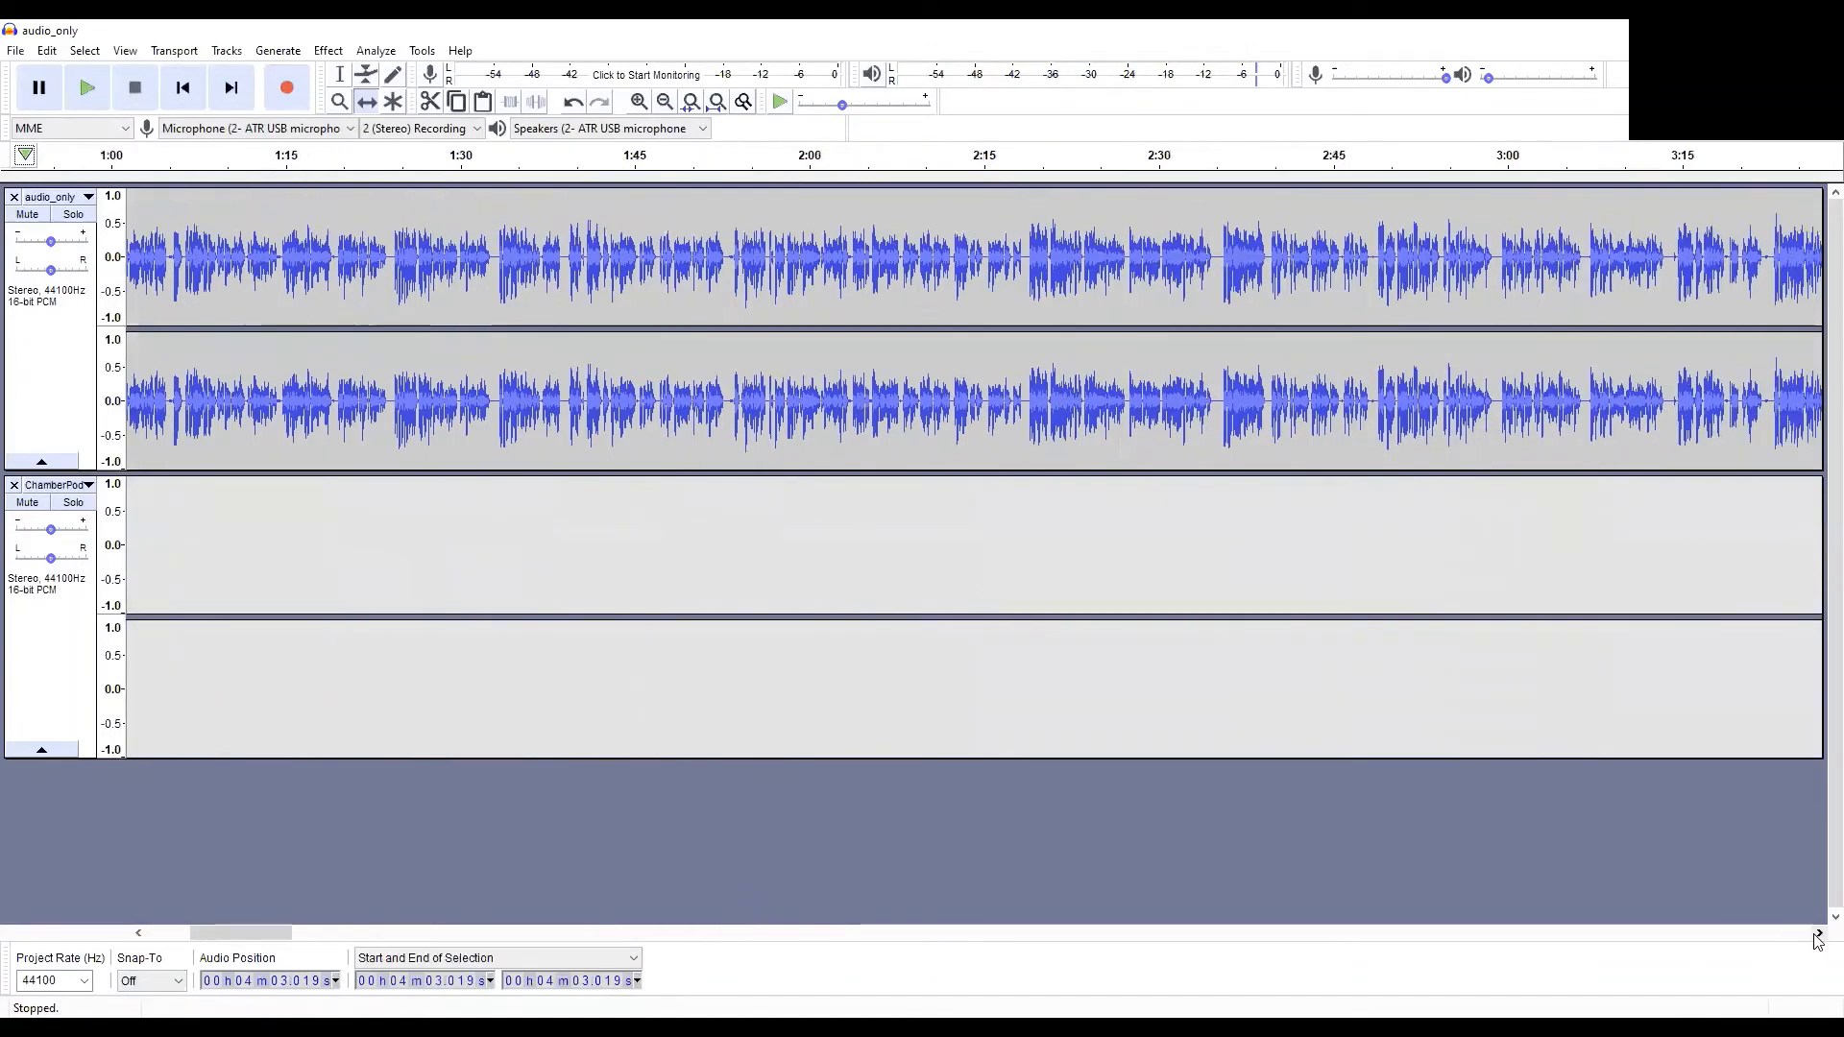
left_click(1819, 937)
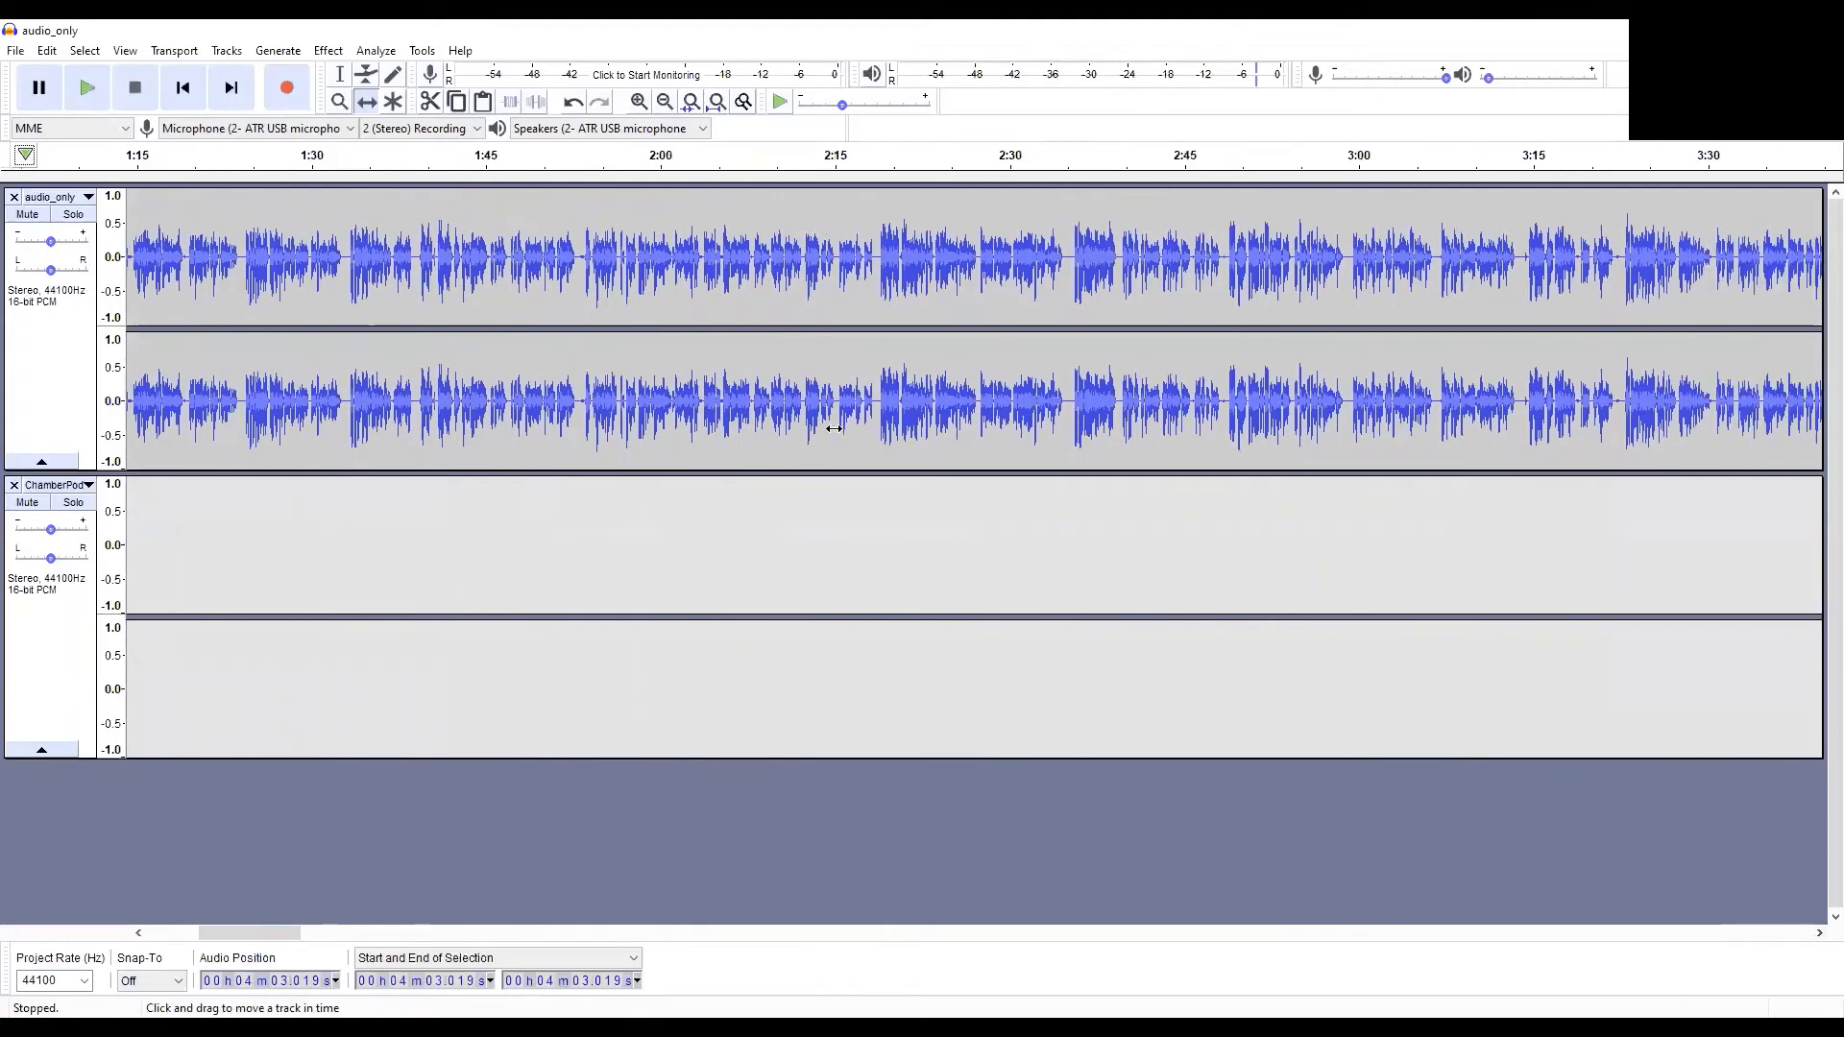
left_click(340, 76)
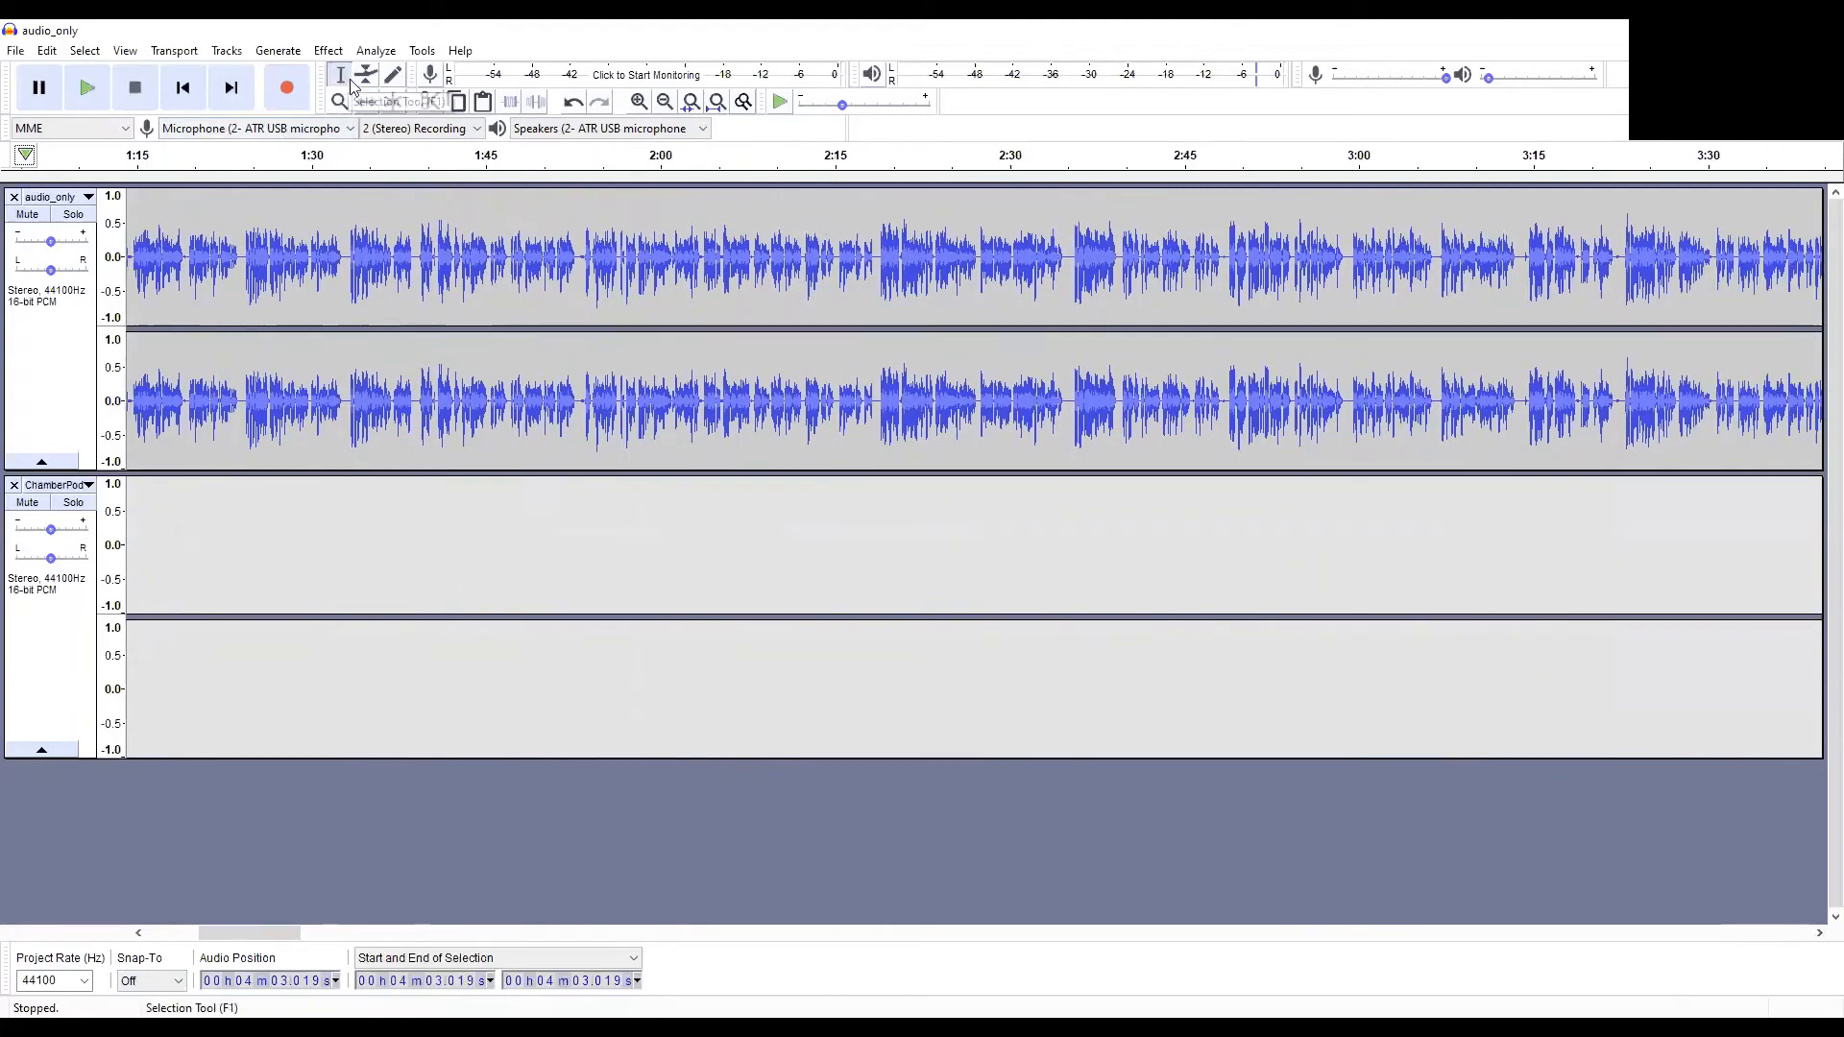
left_click_drag(803, 396, 875, 419)
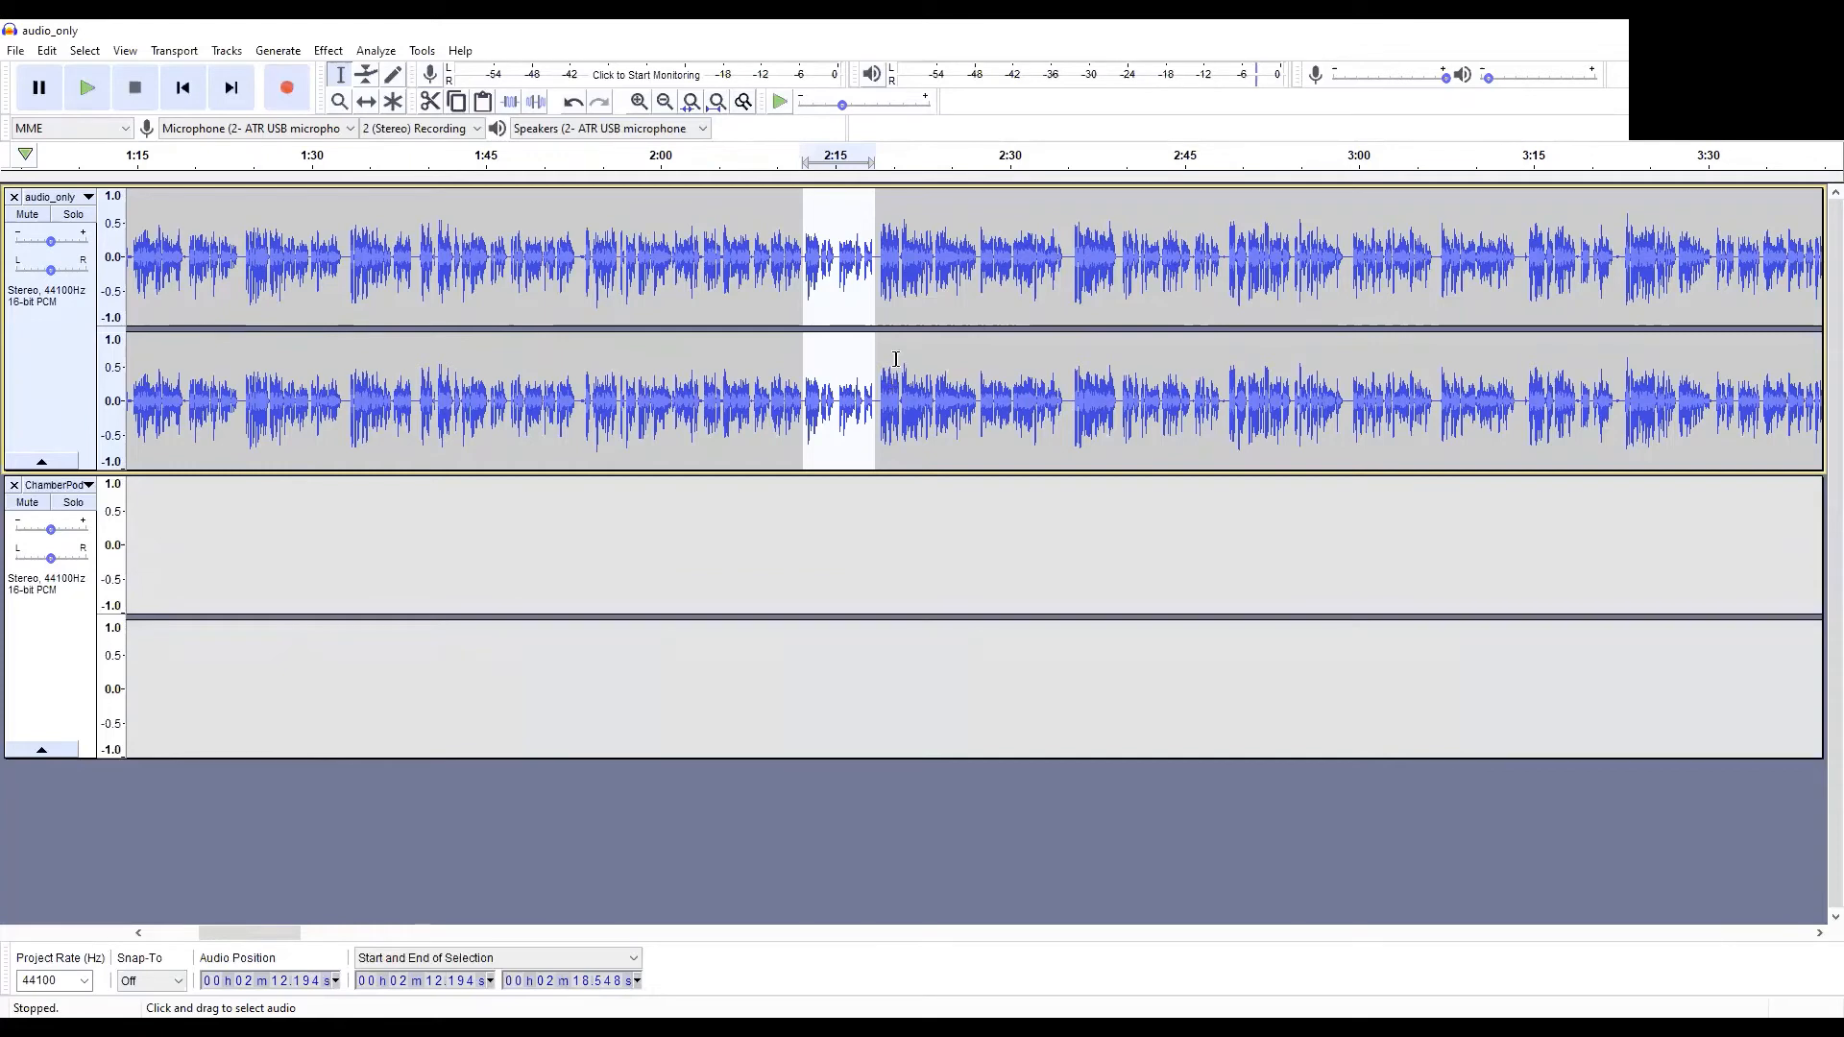
left_click(840, 253)
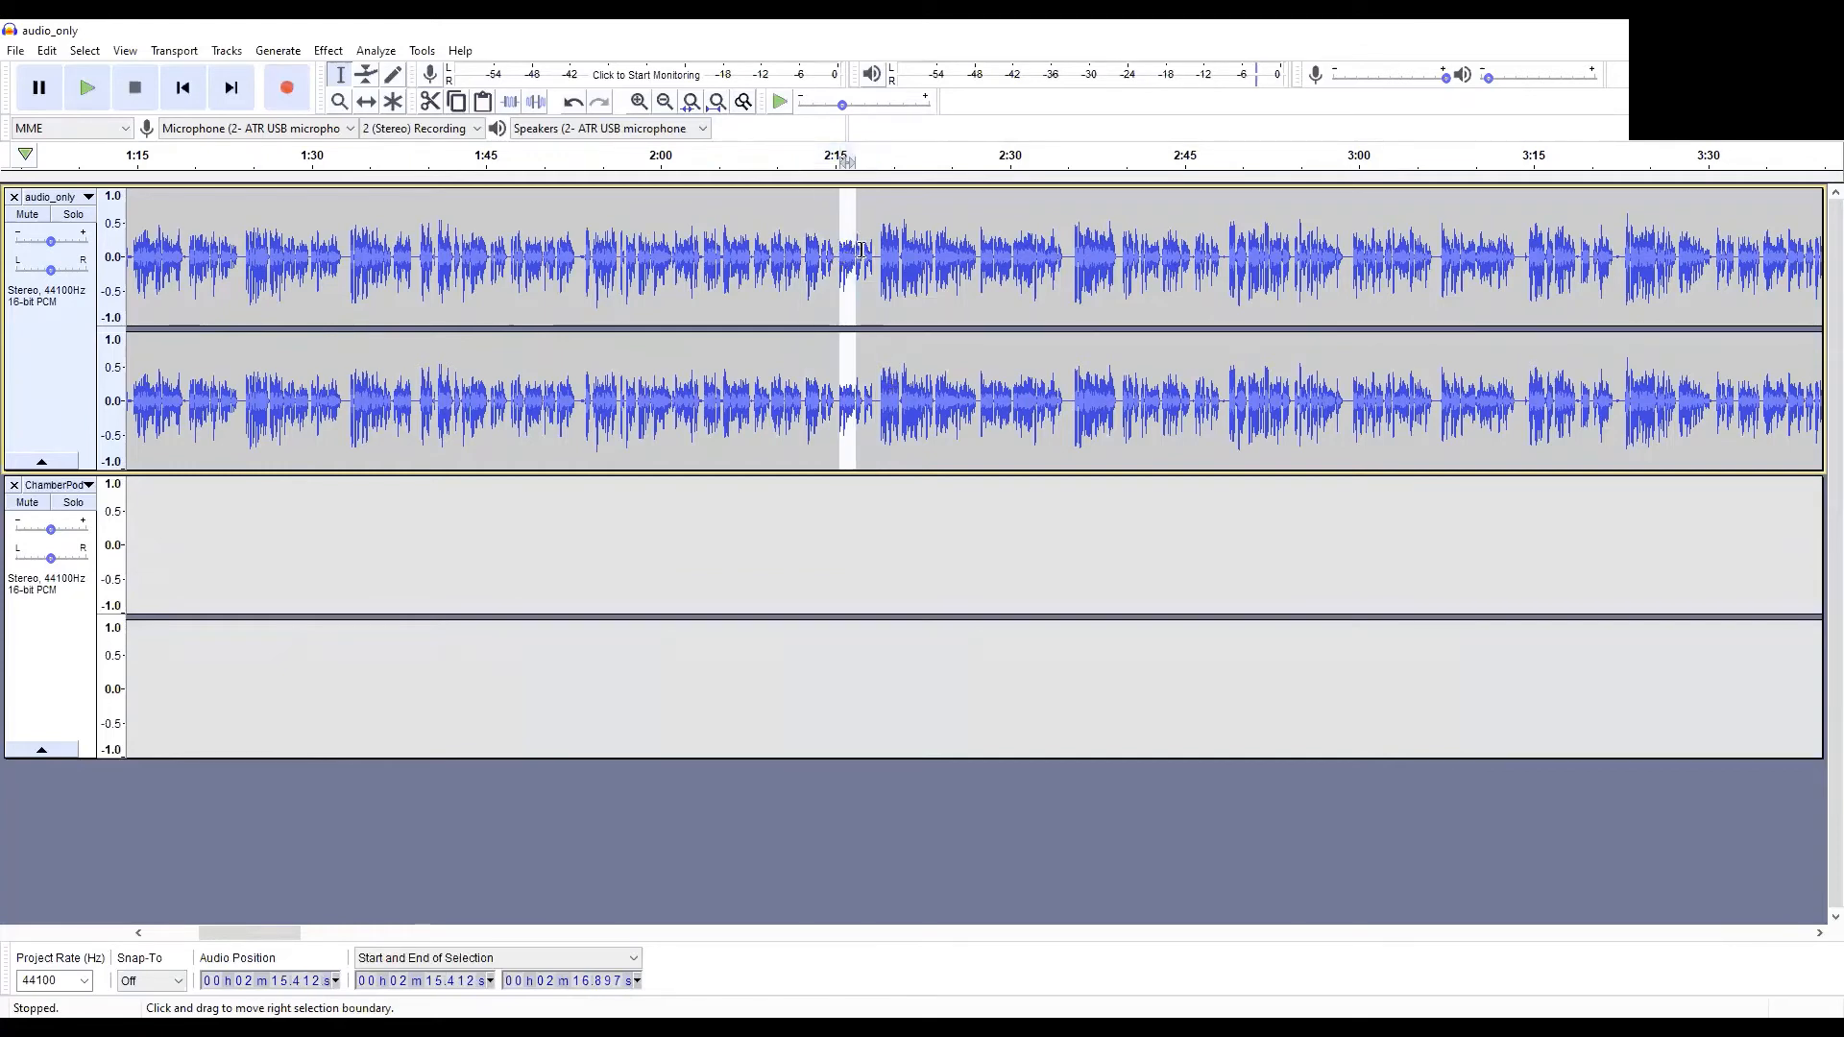
left_click(862, 250)
left_click_drag(866, 252, 876, 279)
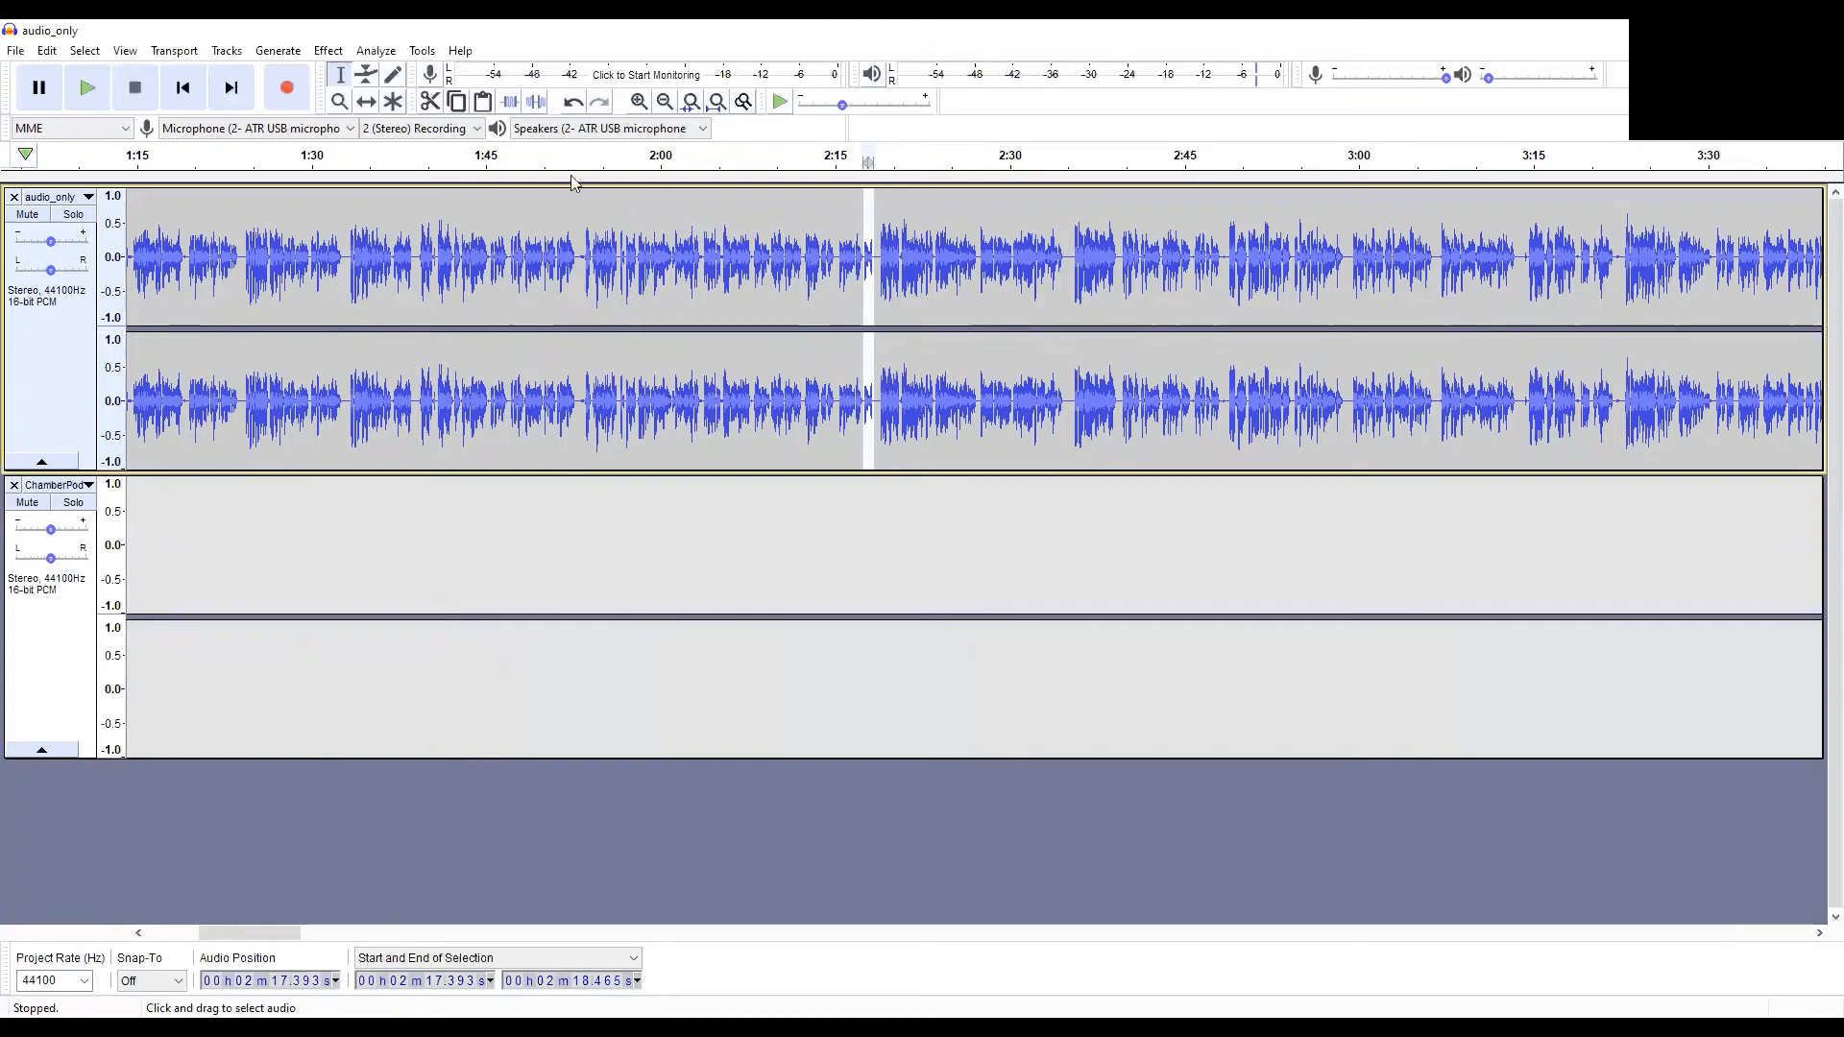
left_click(537, 102)
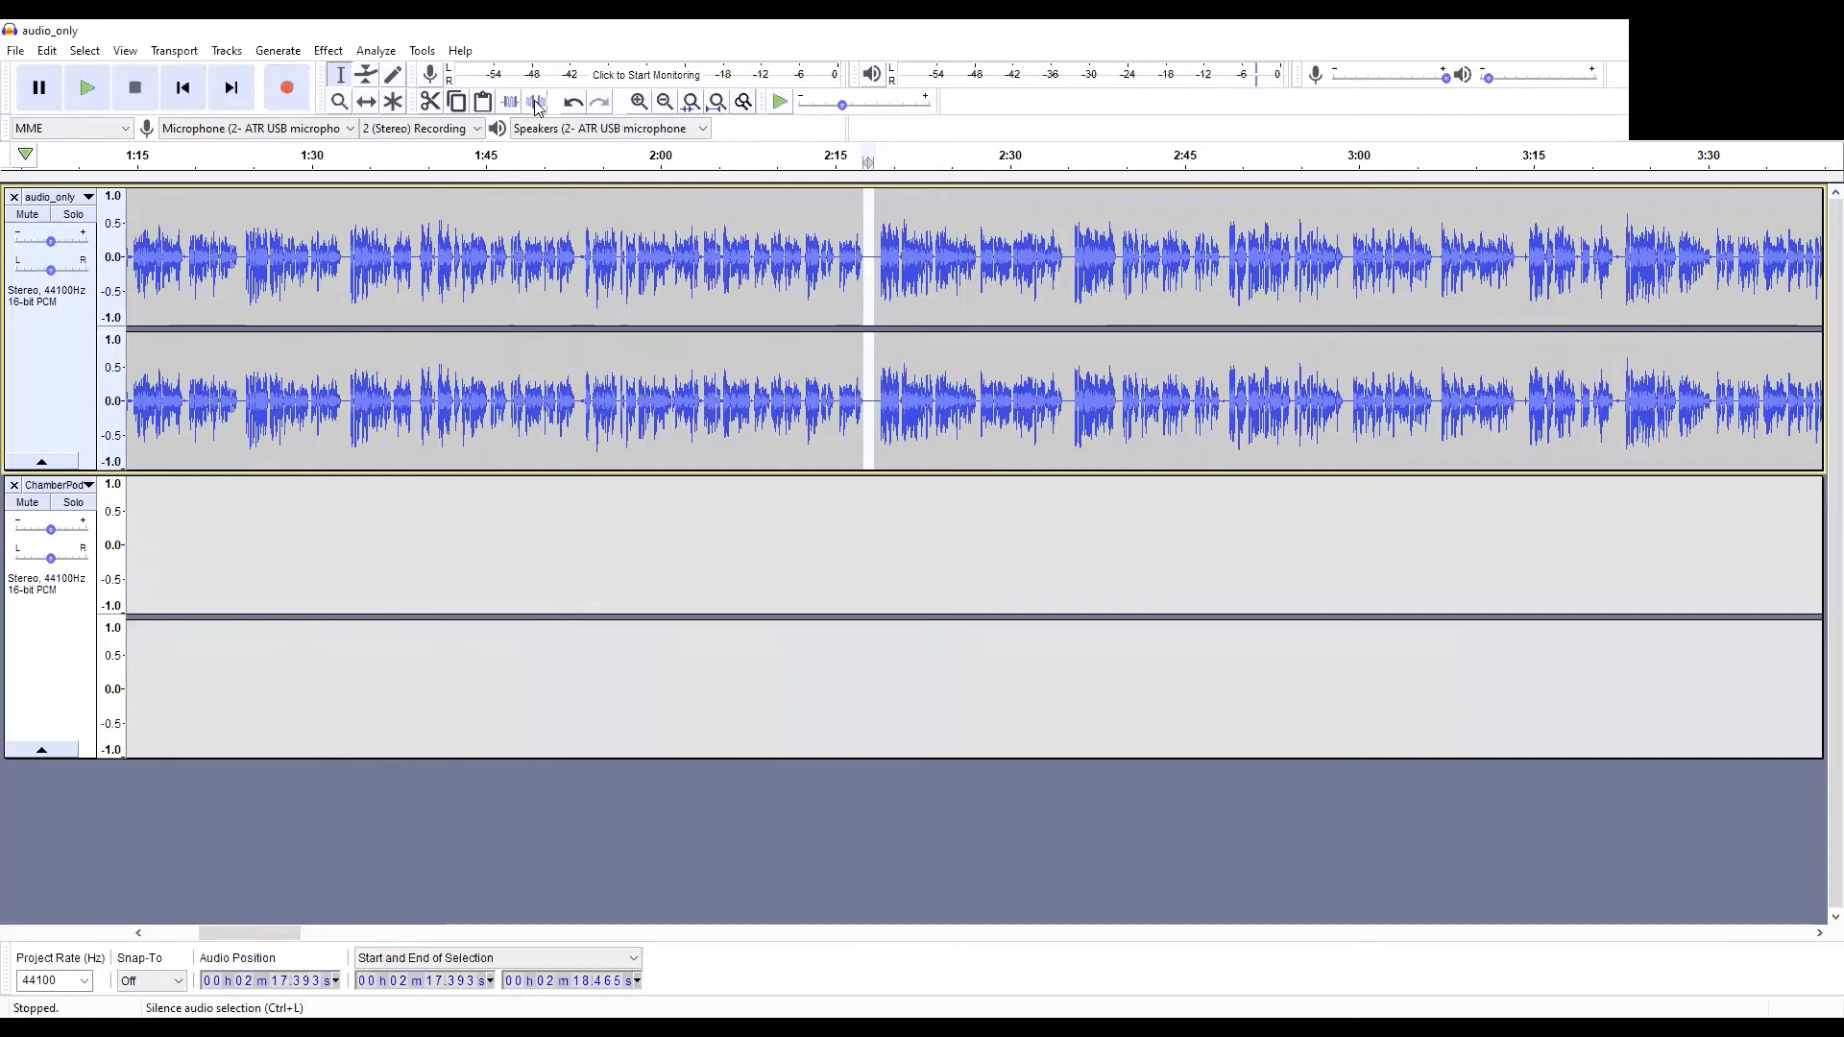
Step: Undo the last silencing in the first speech clip
left_click(52, 53)
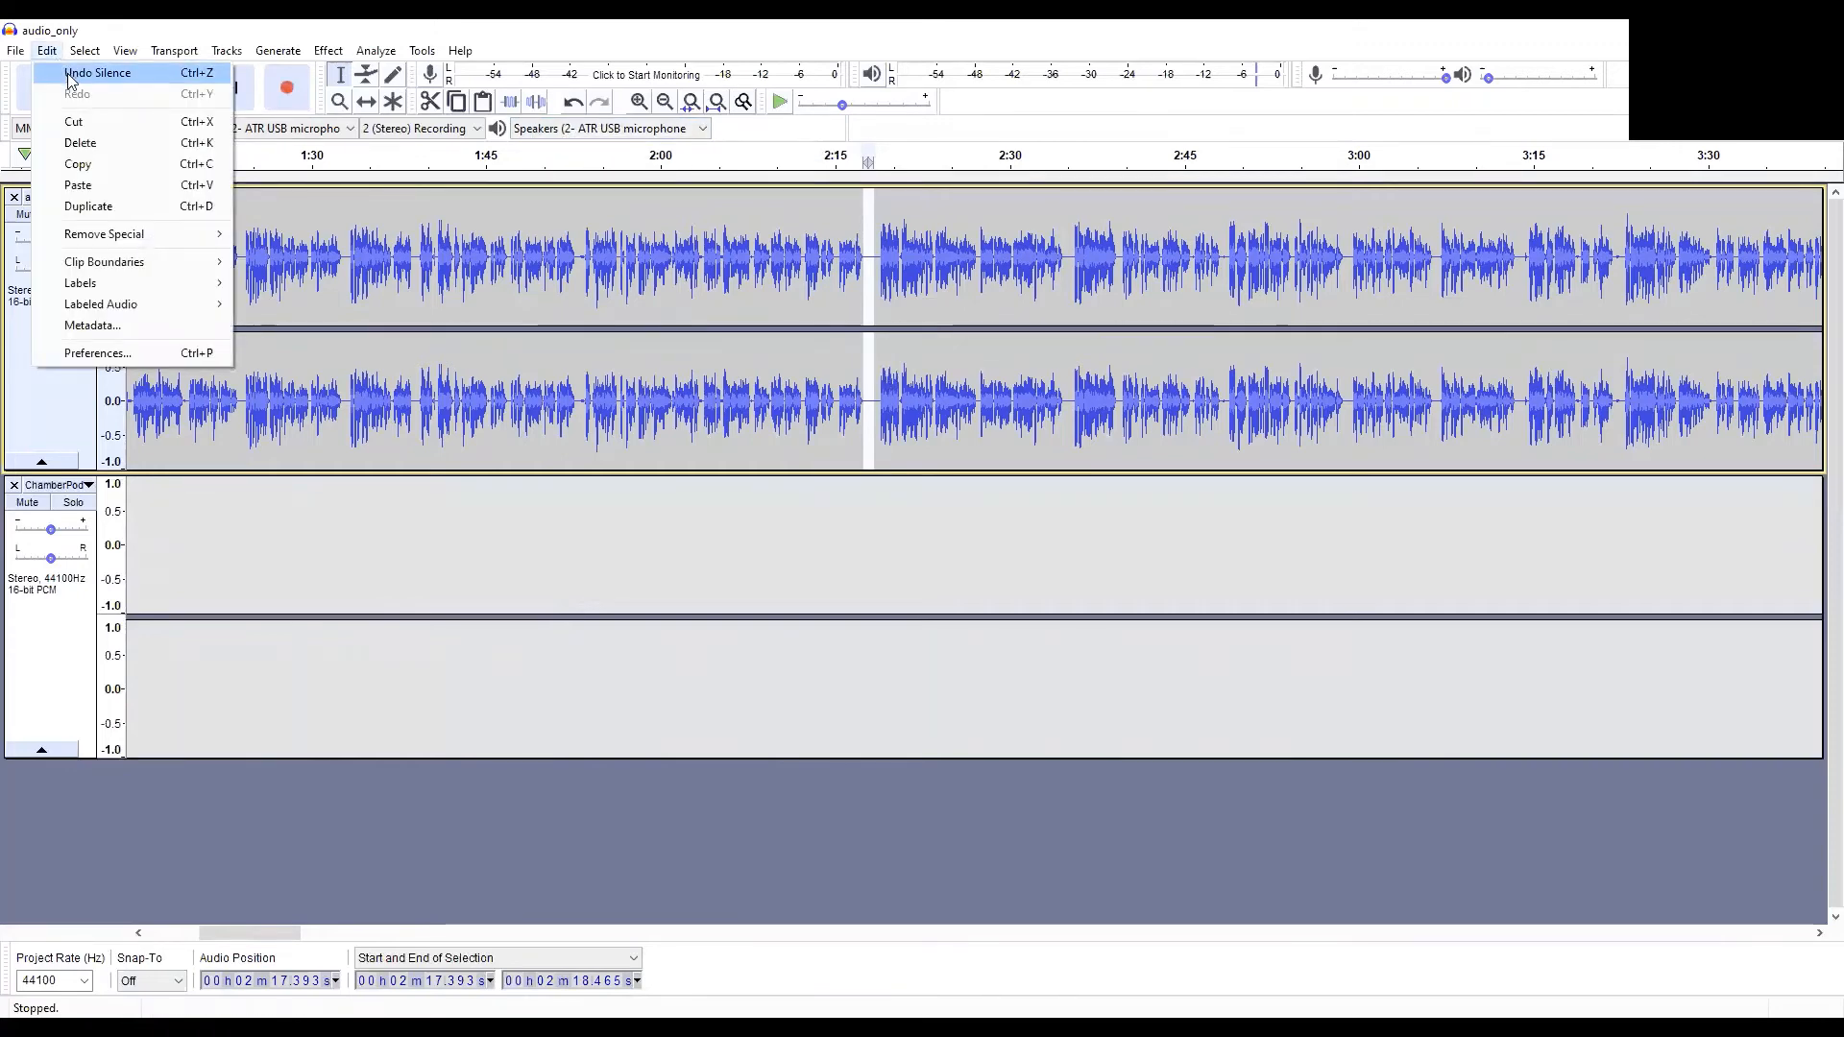
left_click(69, 77)
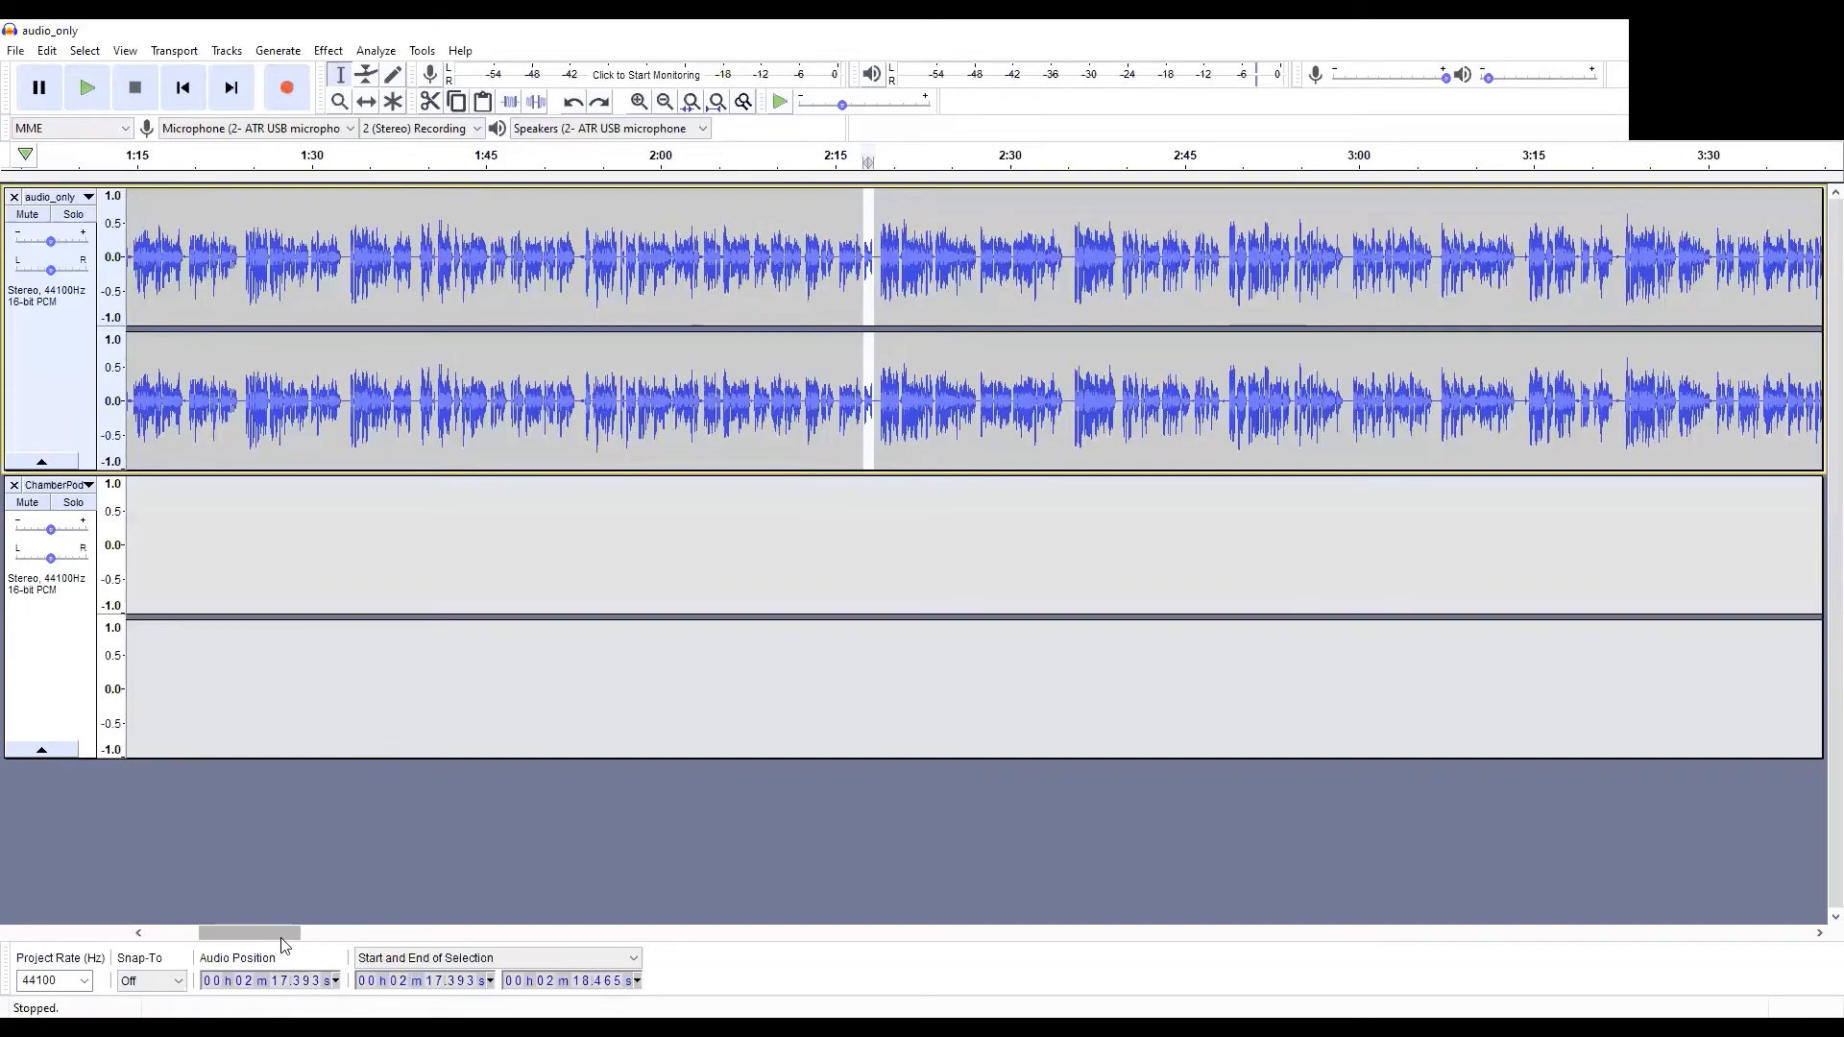
Step: Locate the quiet passage between about 7:52 and 8:03 on the audio_only track and play it from about 7:57
left_click_drag(284, 945, 530, 990)
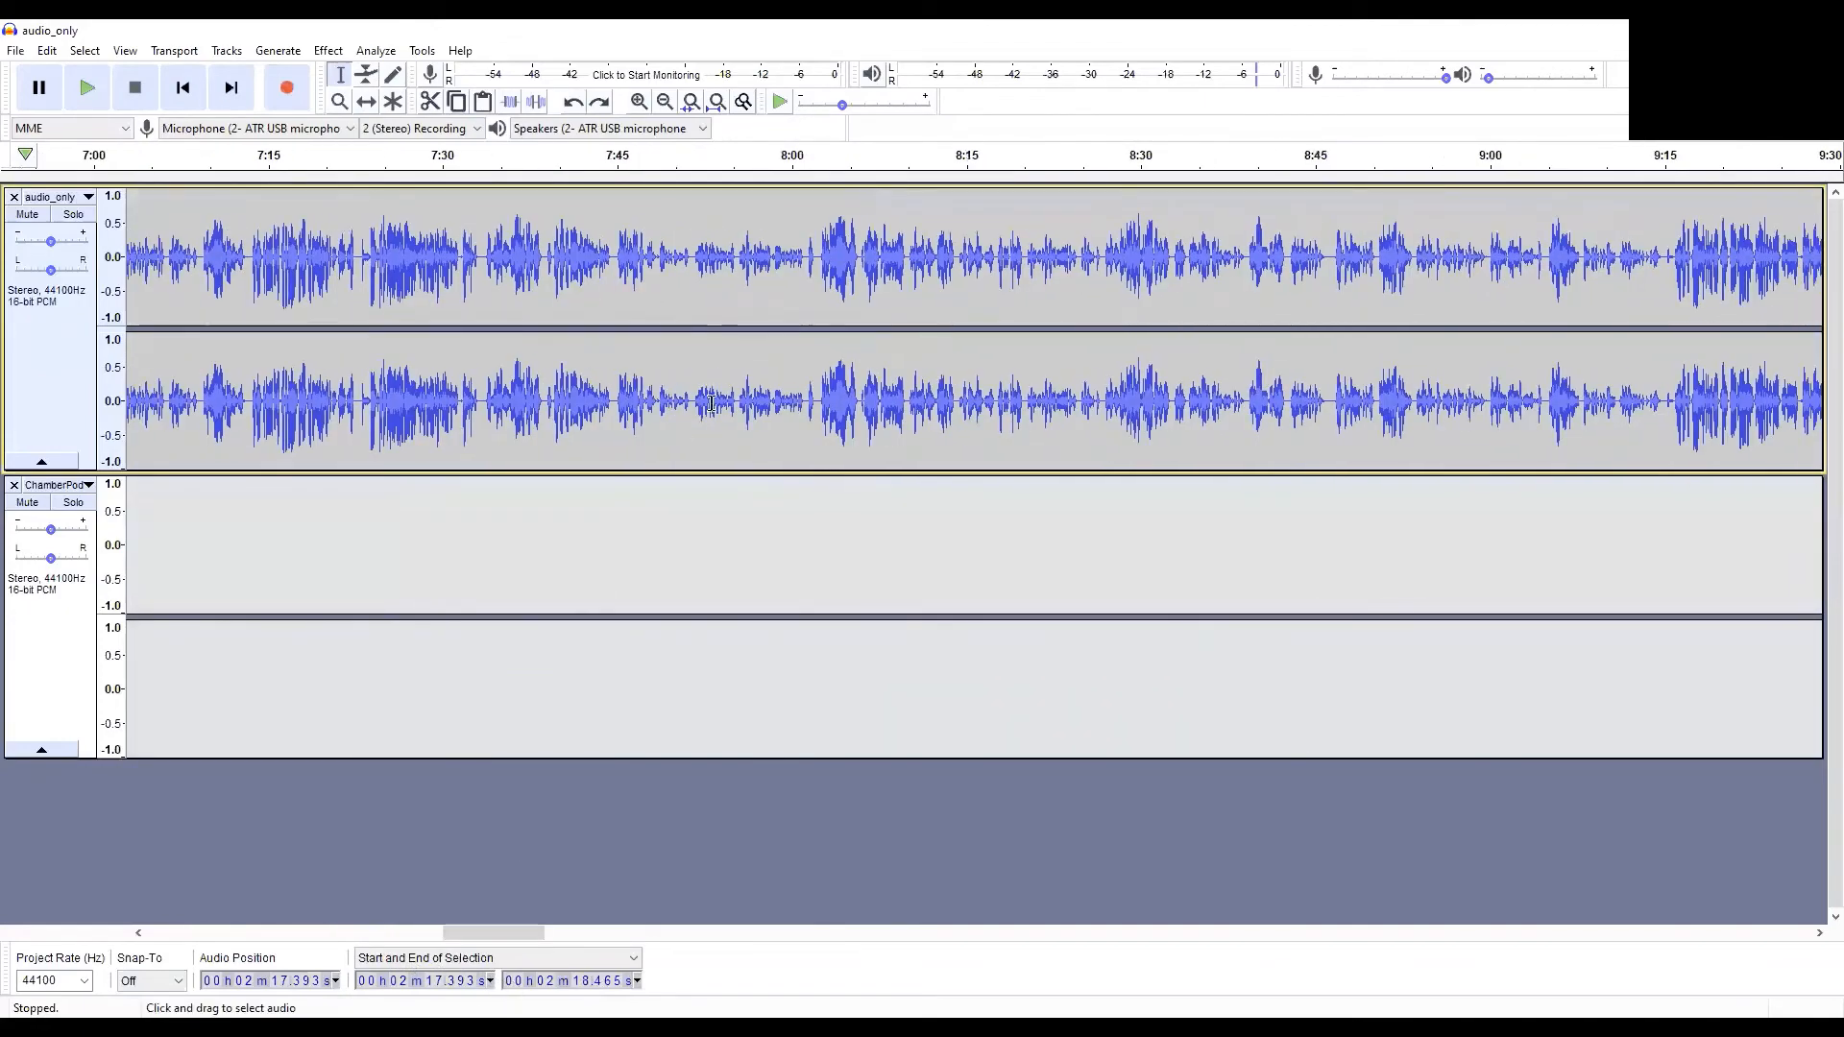
left_click_drag(696, 398, 822, 402)
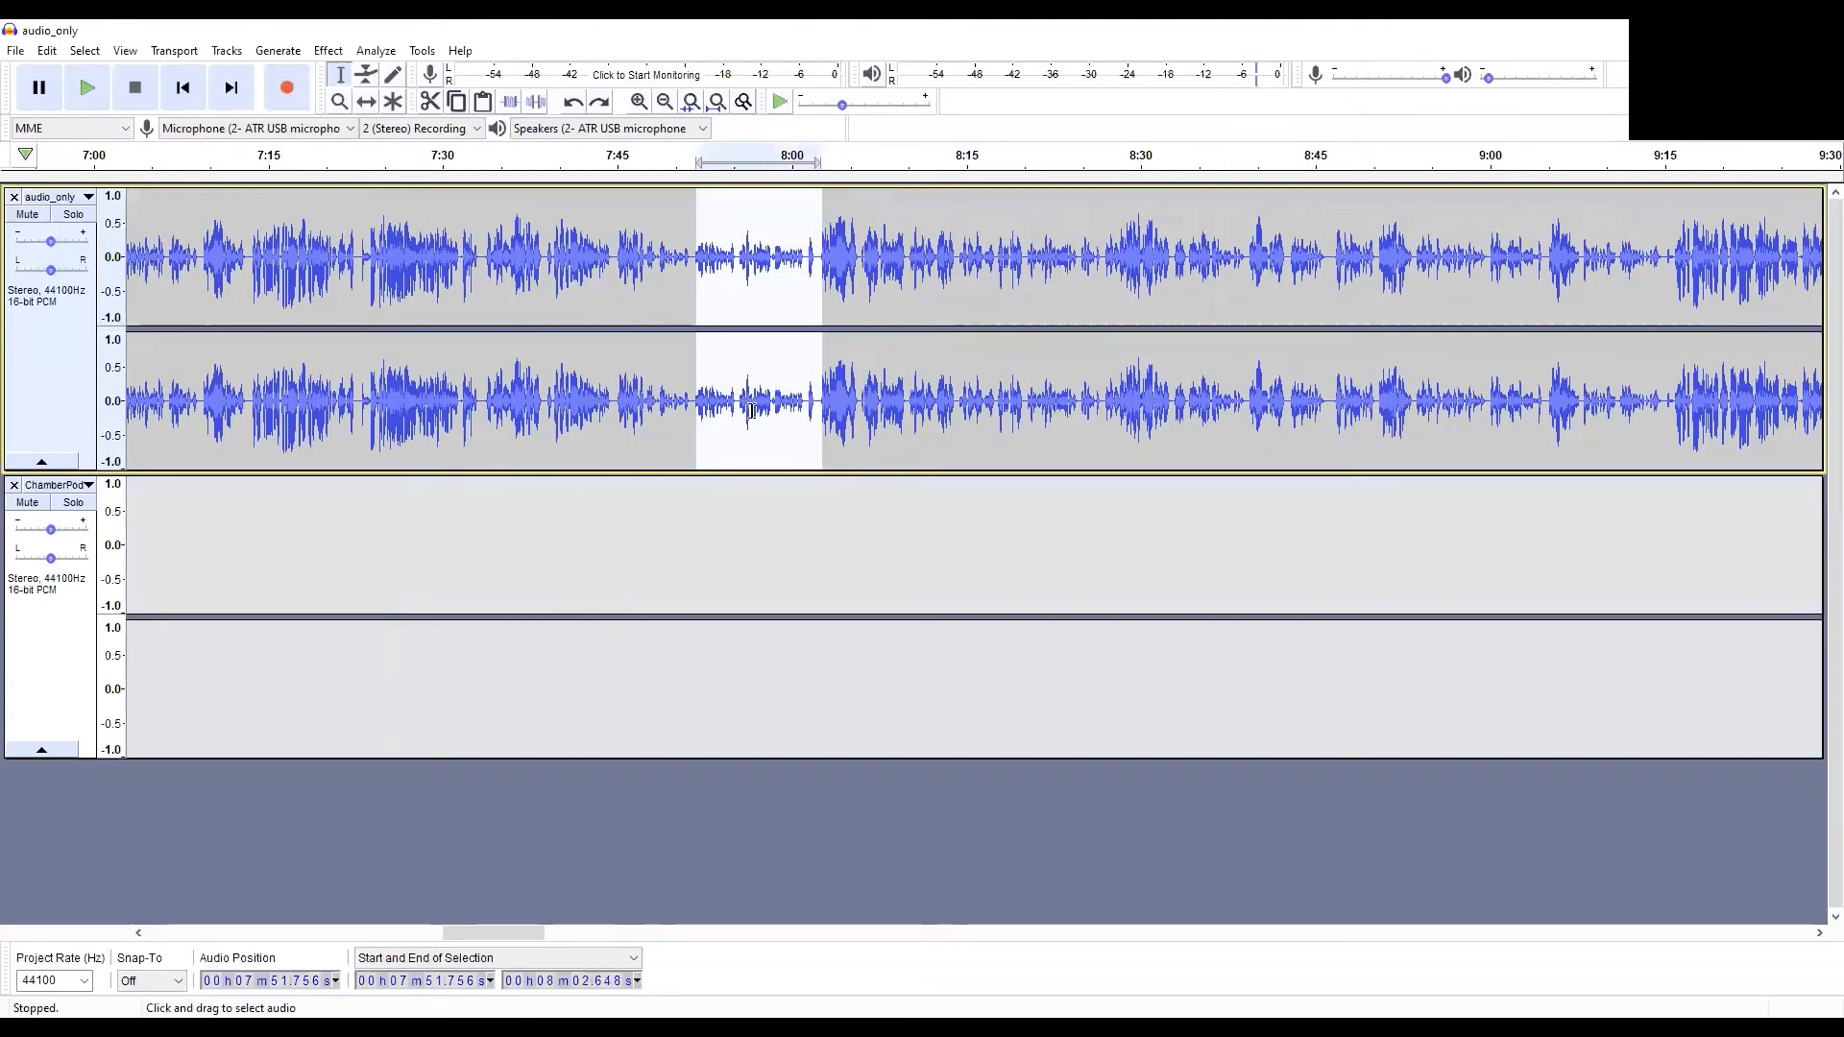
left_click(756, 415)
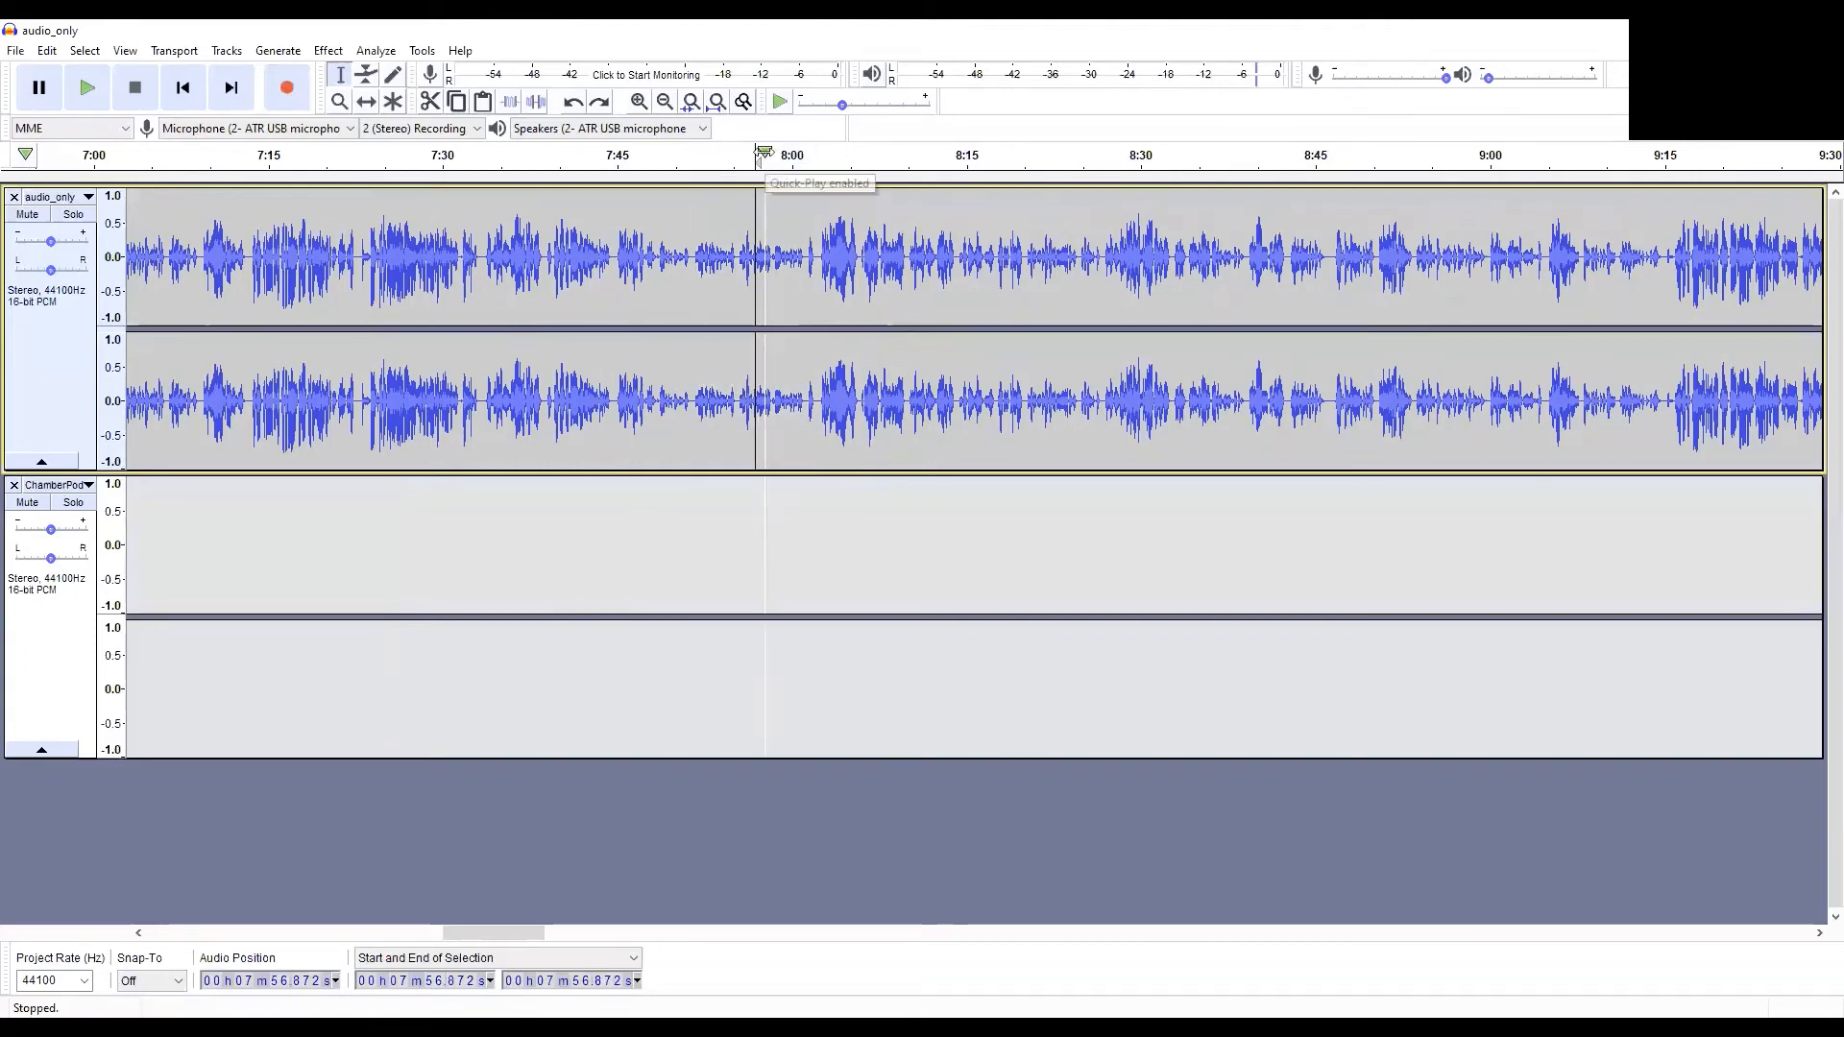
left_click(764, 153)
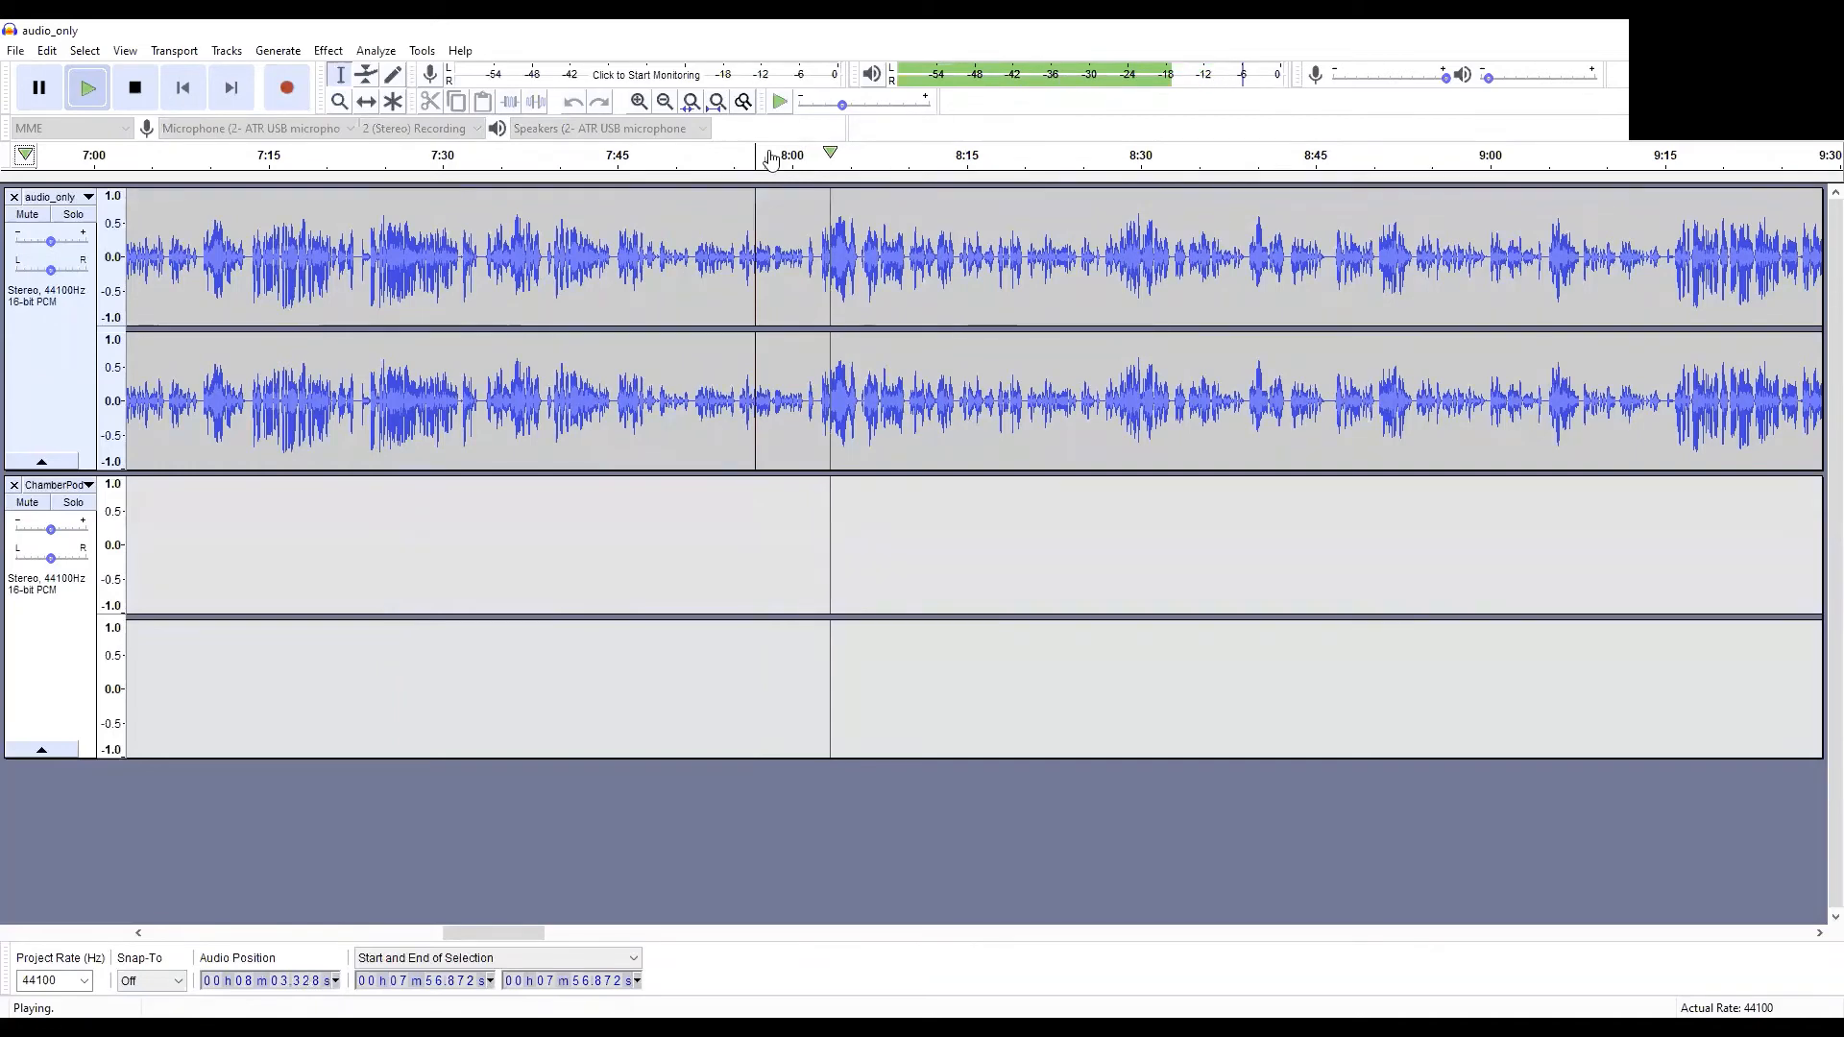
left_click(144, 93)
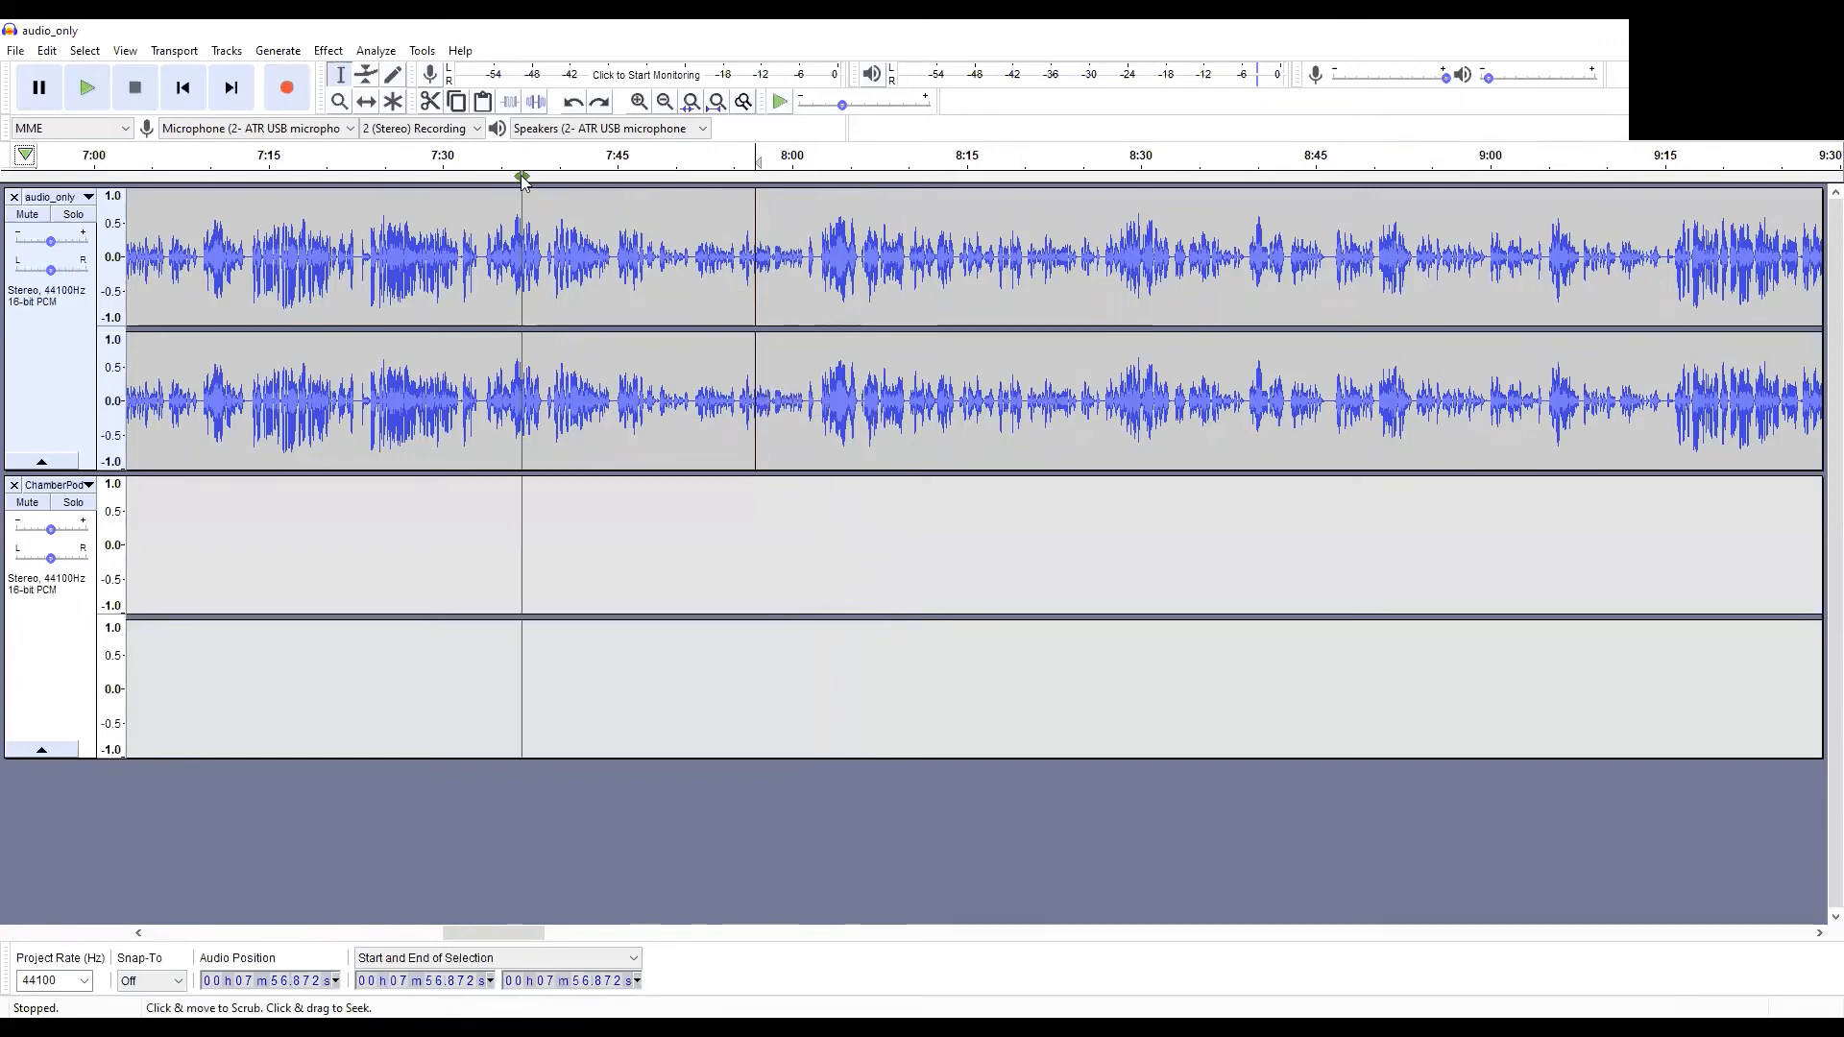
left_click(339, 54)
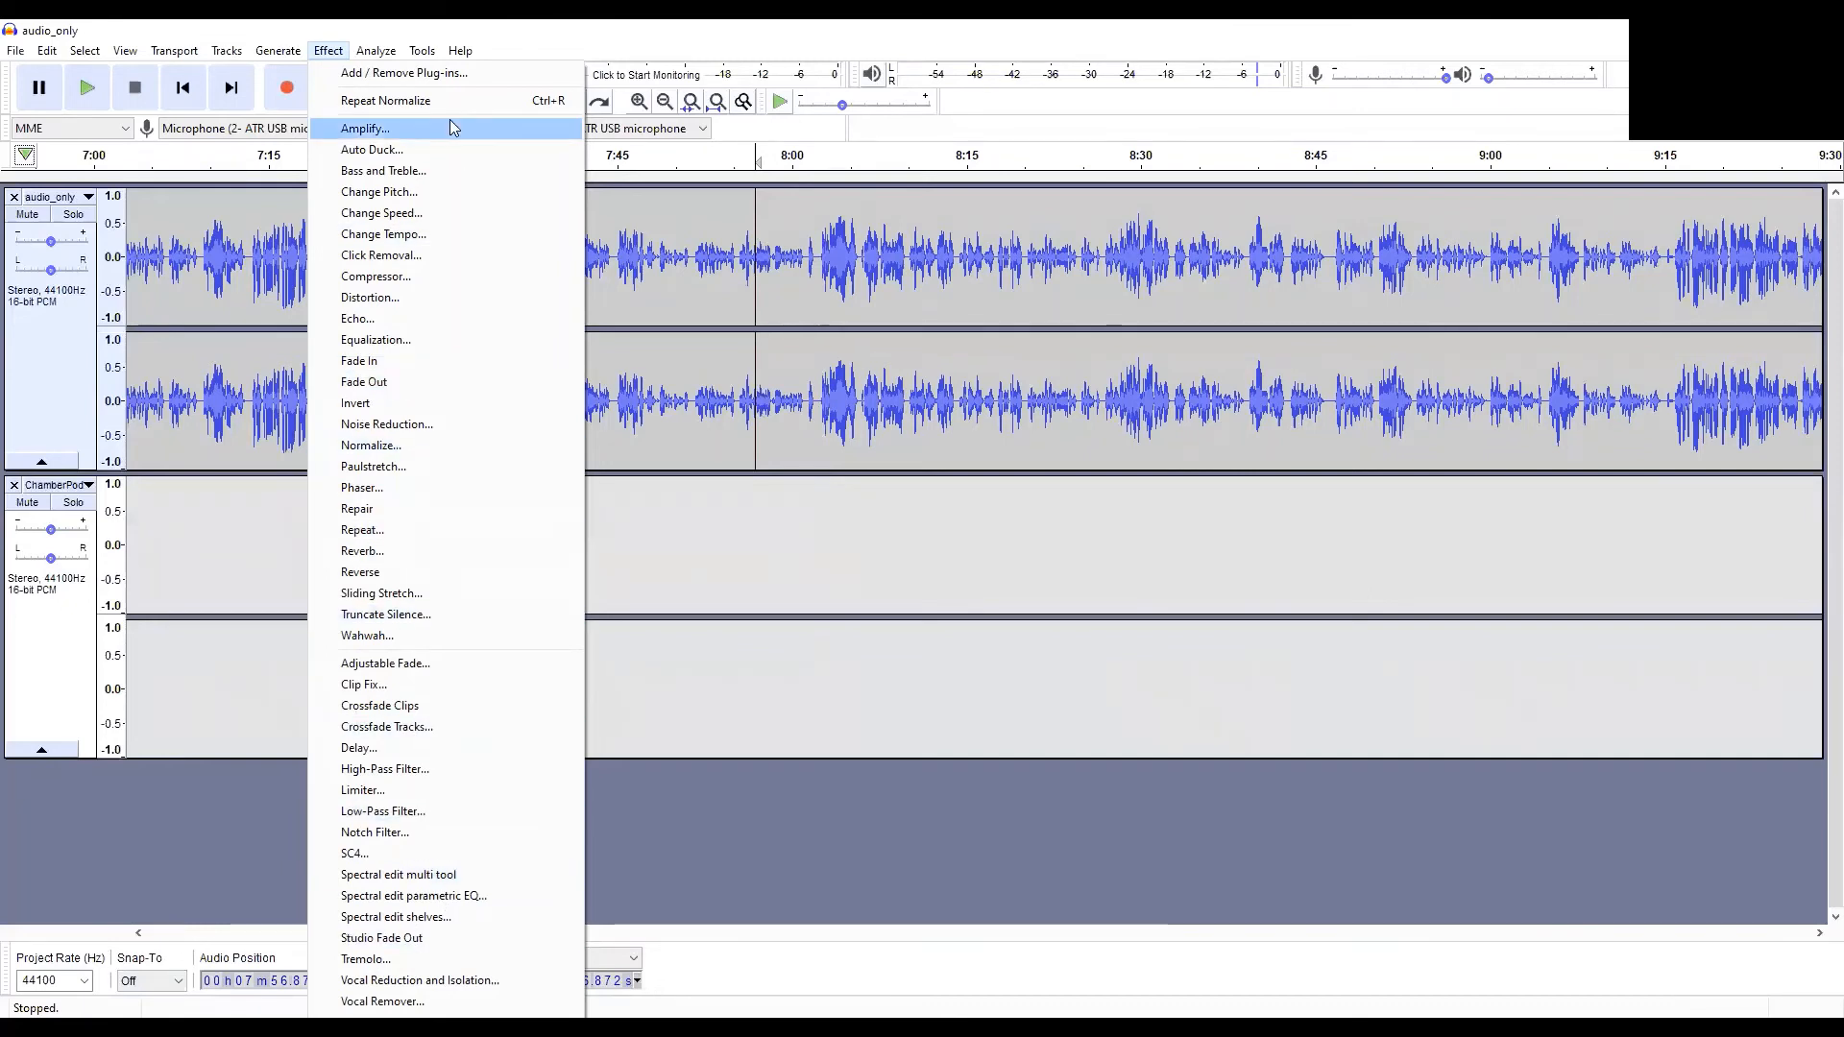
left_click(263, 816)
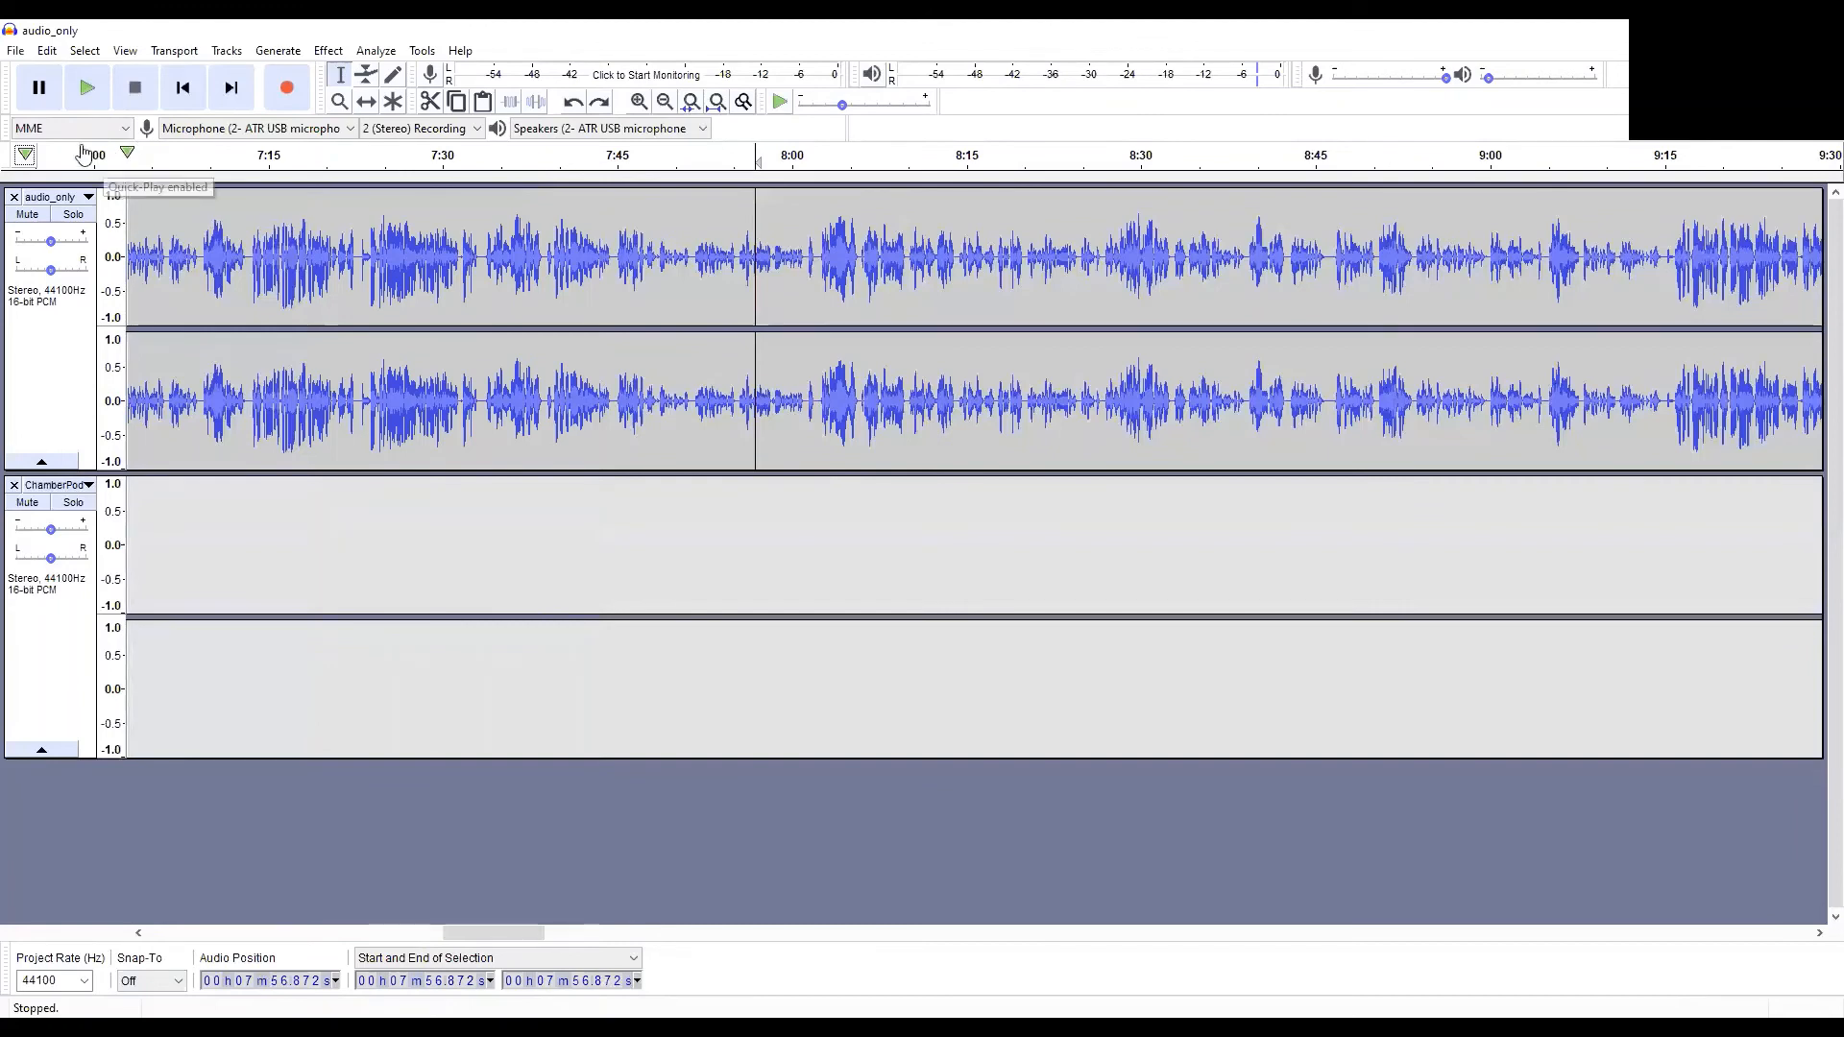
Step: Start an MP3 export of the episode and find the most recent numbered episode file in the Final folder
left_click(18, 51)
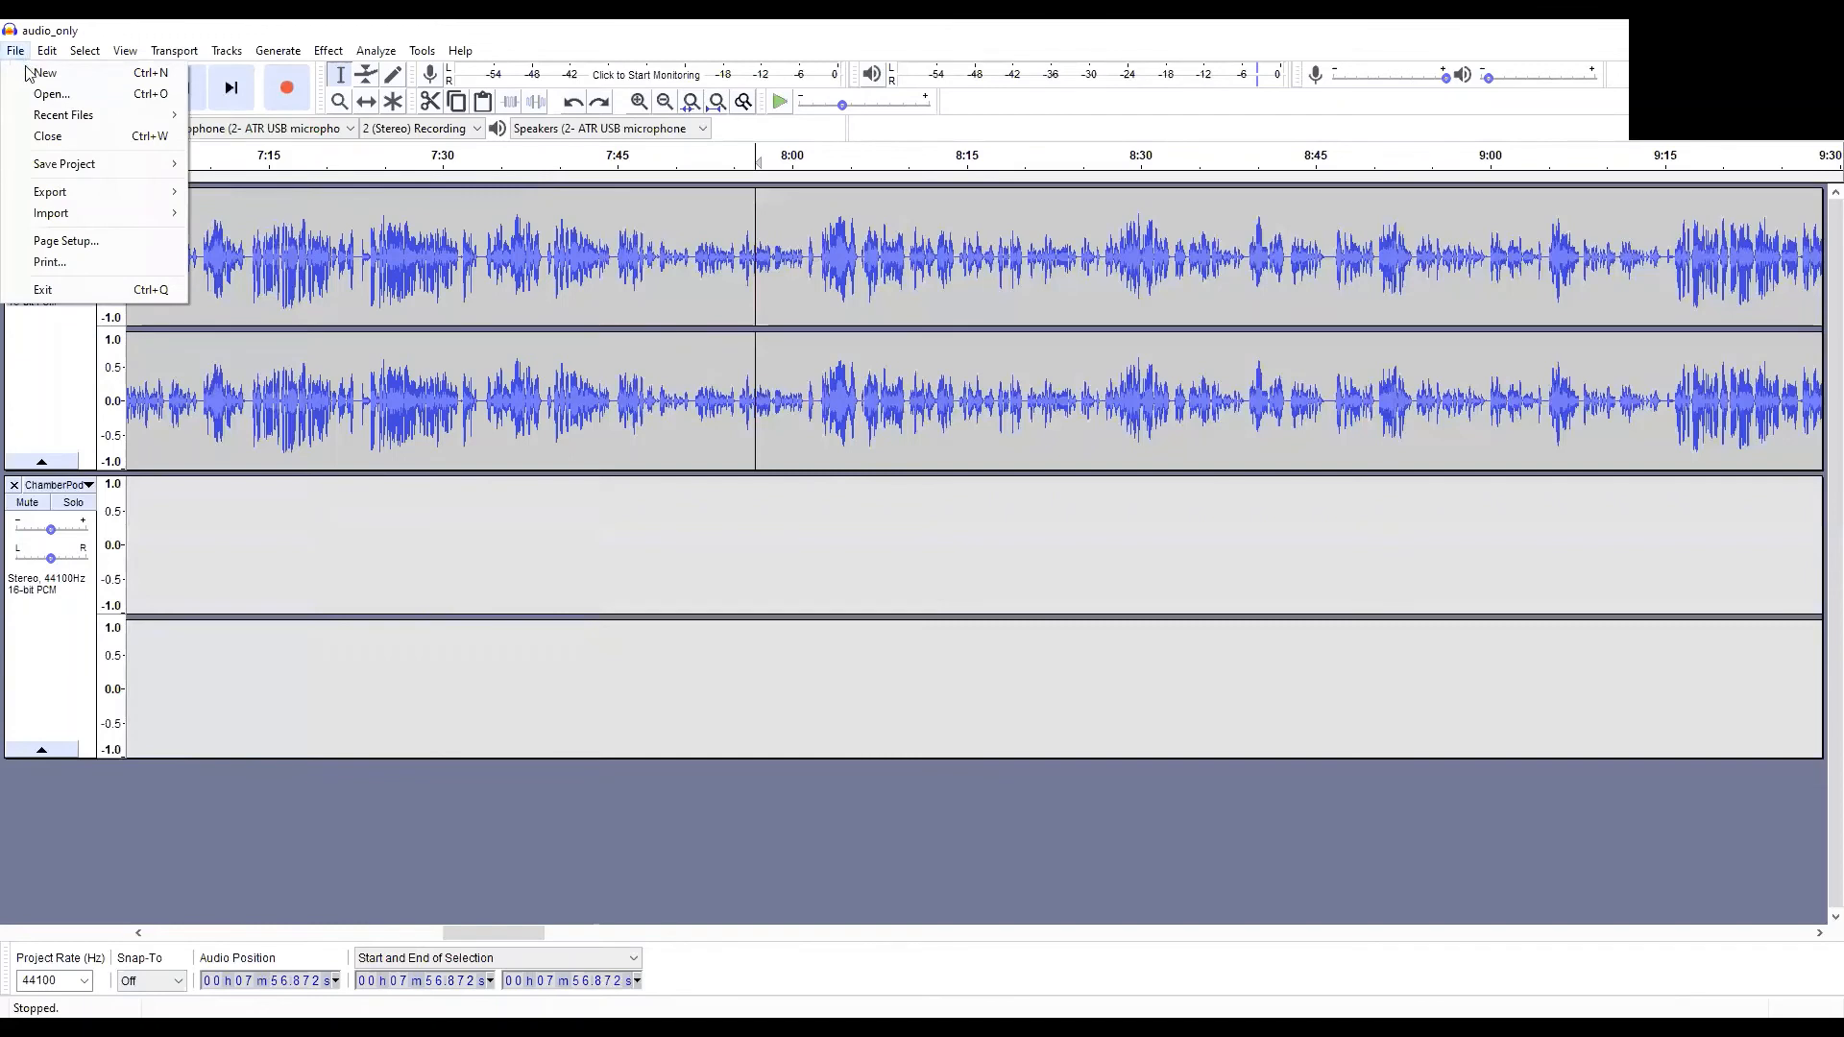
mouse_move(63, 190)
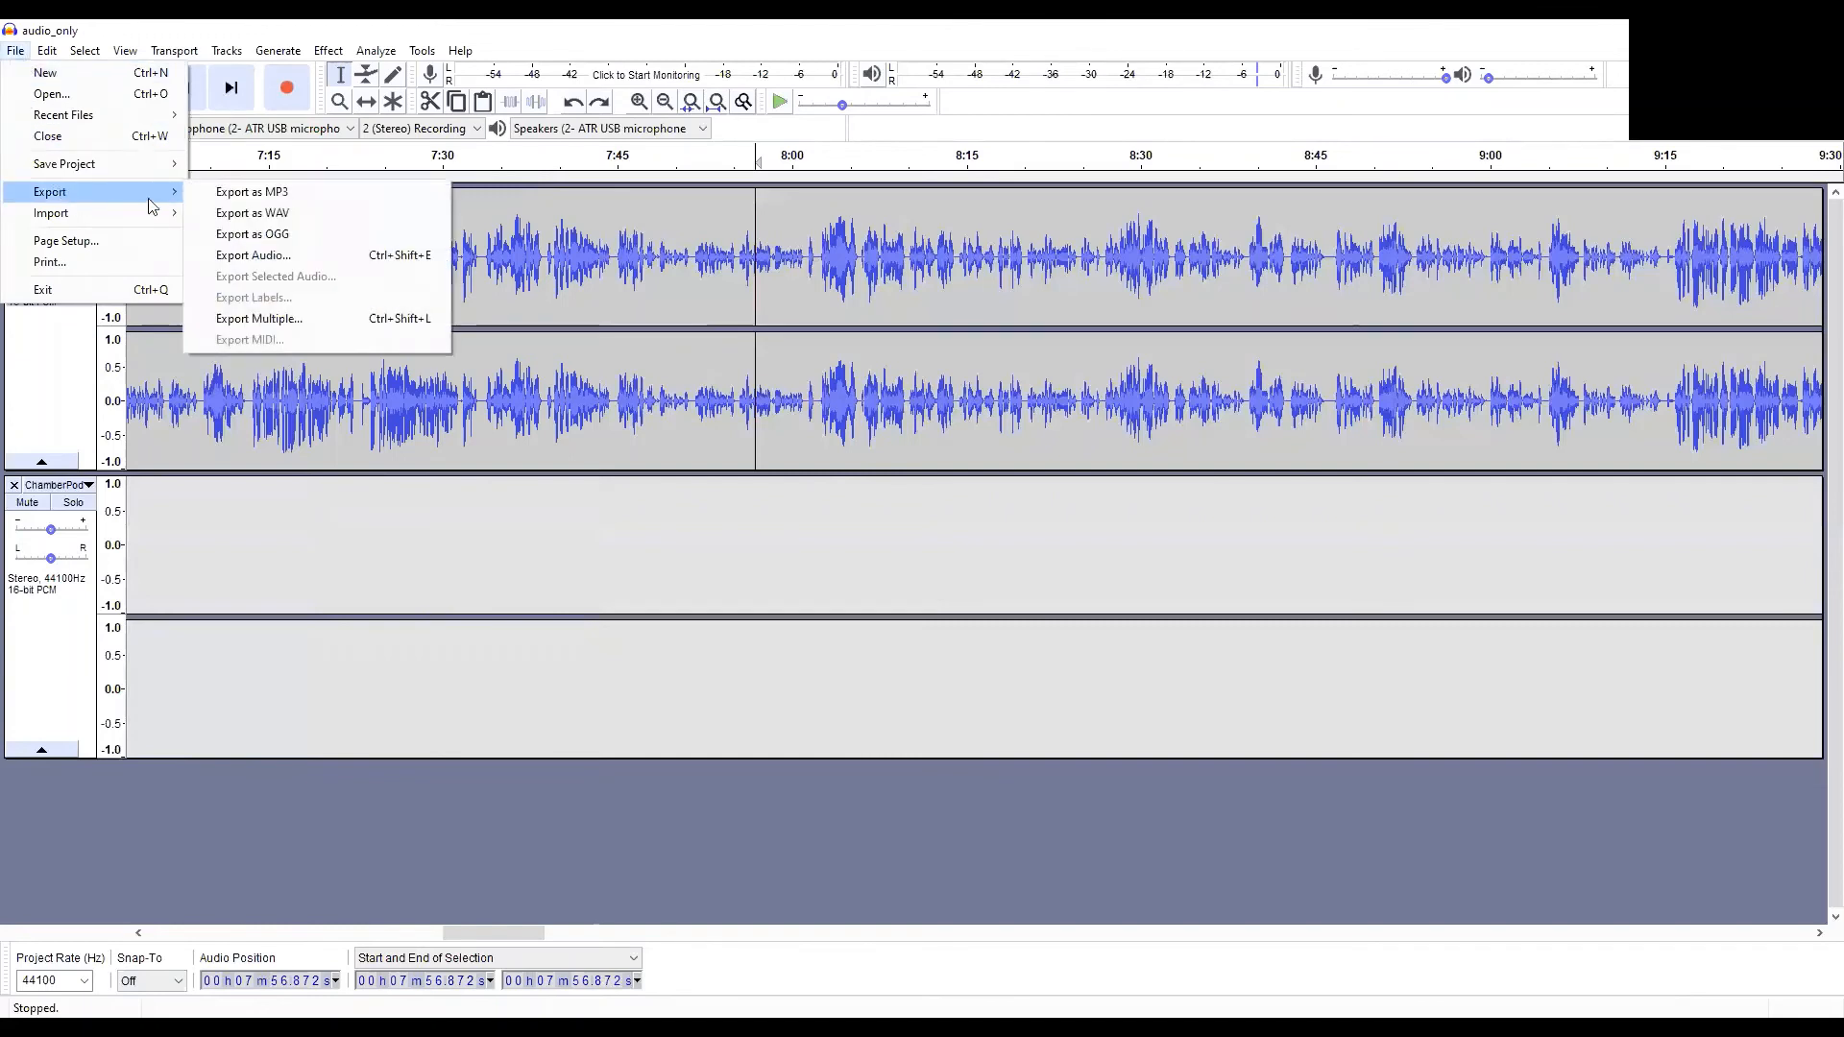
left_click(259, 200)
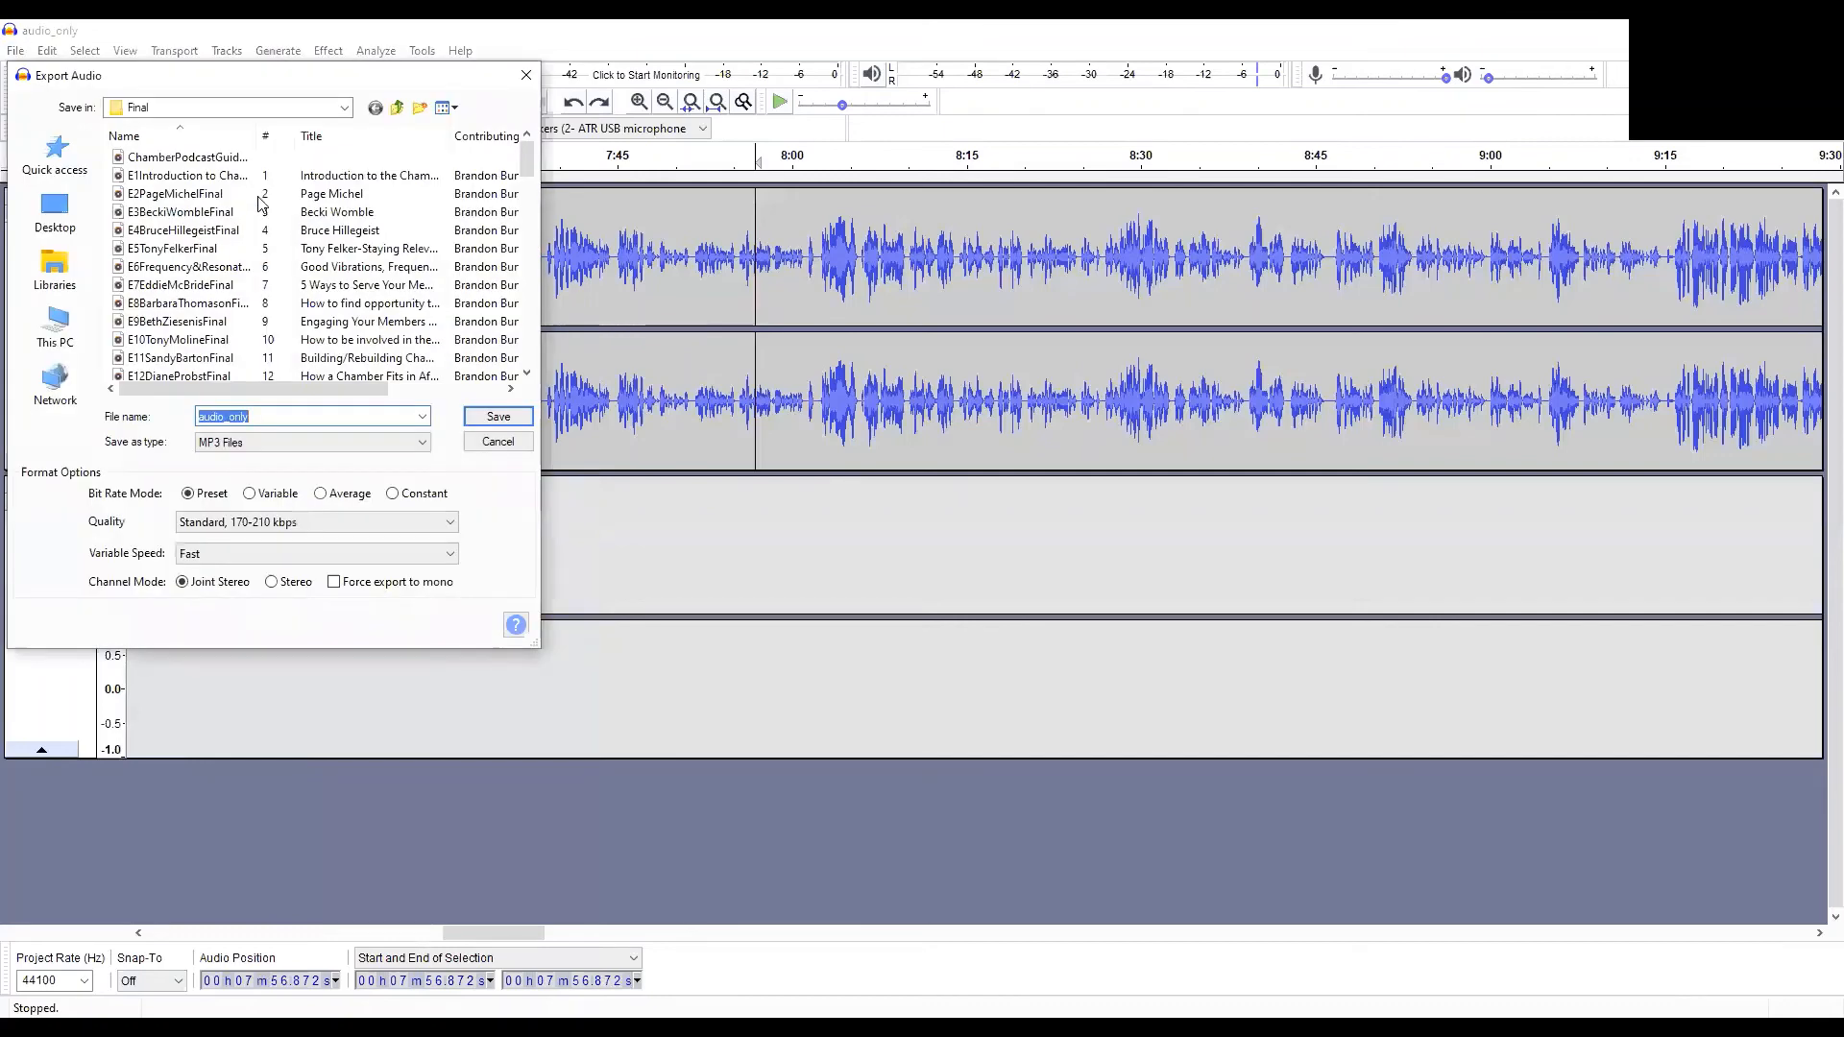
scroll(323, 310, "down", 15)
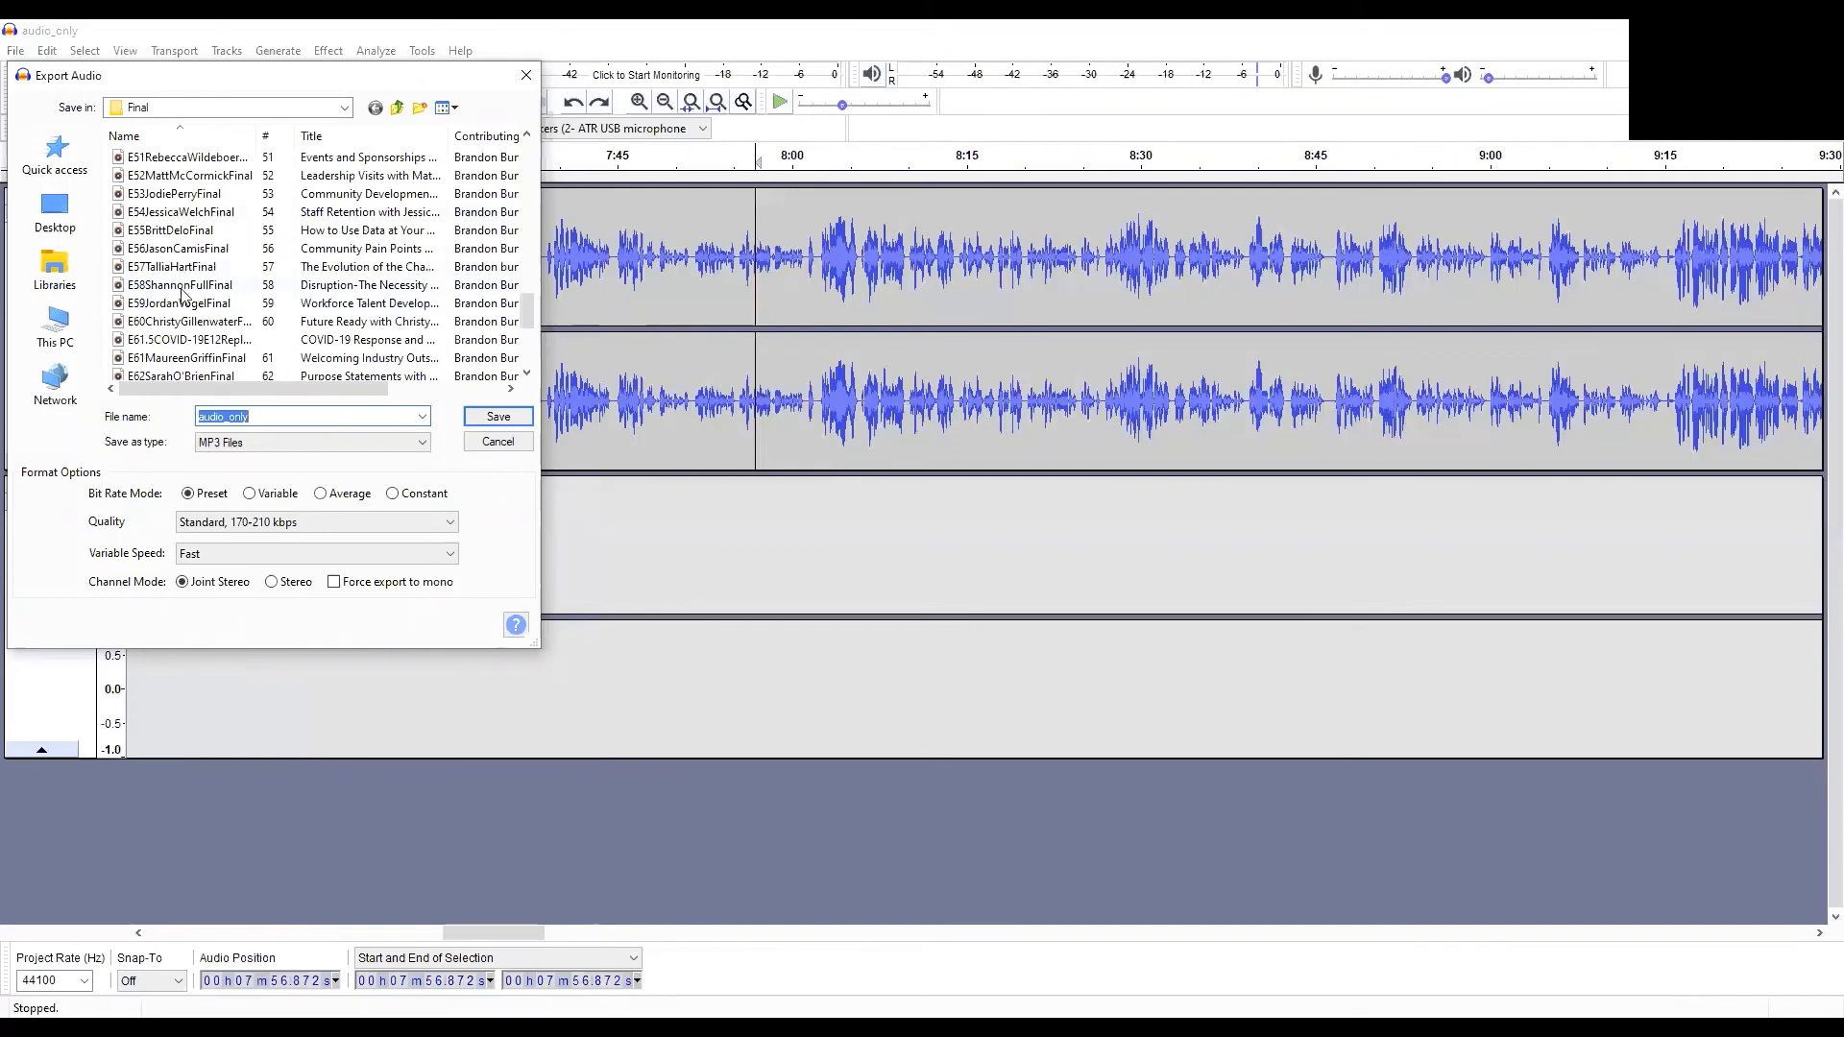
scroll(171, 257, "up", 2)
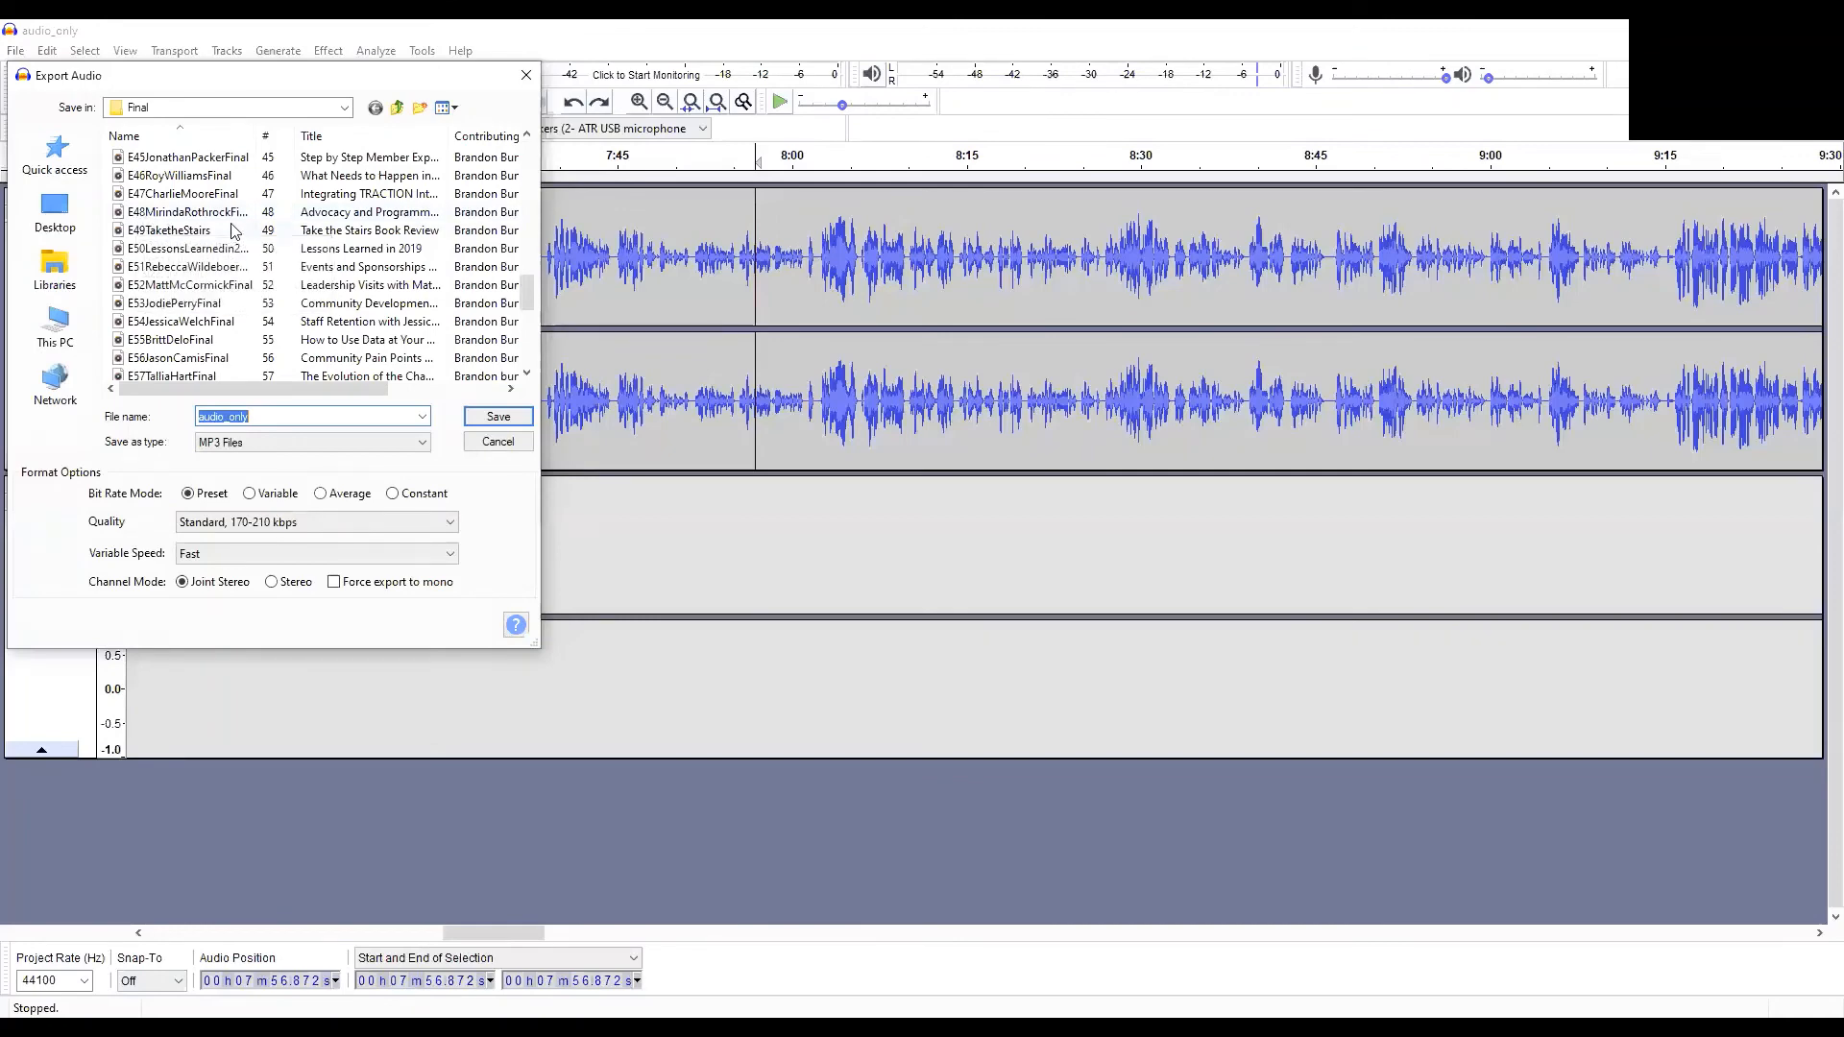
scroll(297, 220, "down", 4)
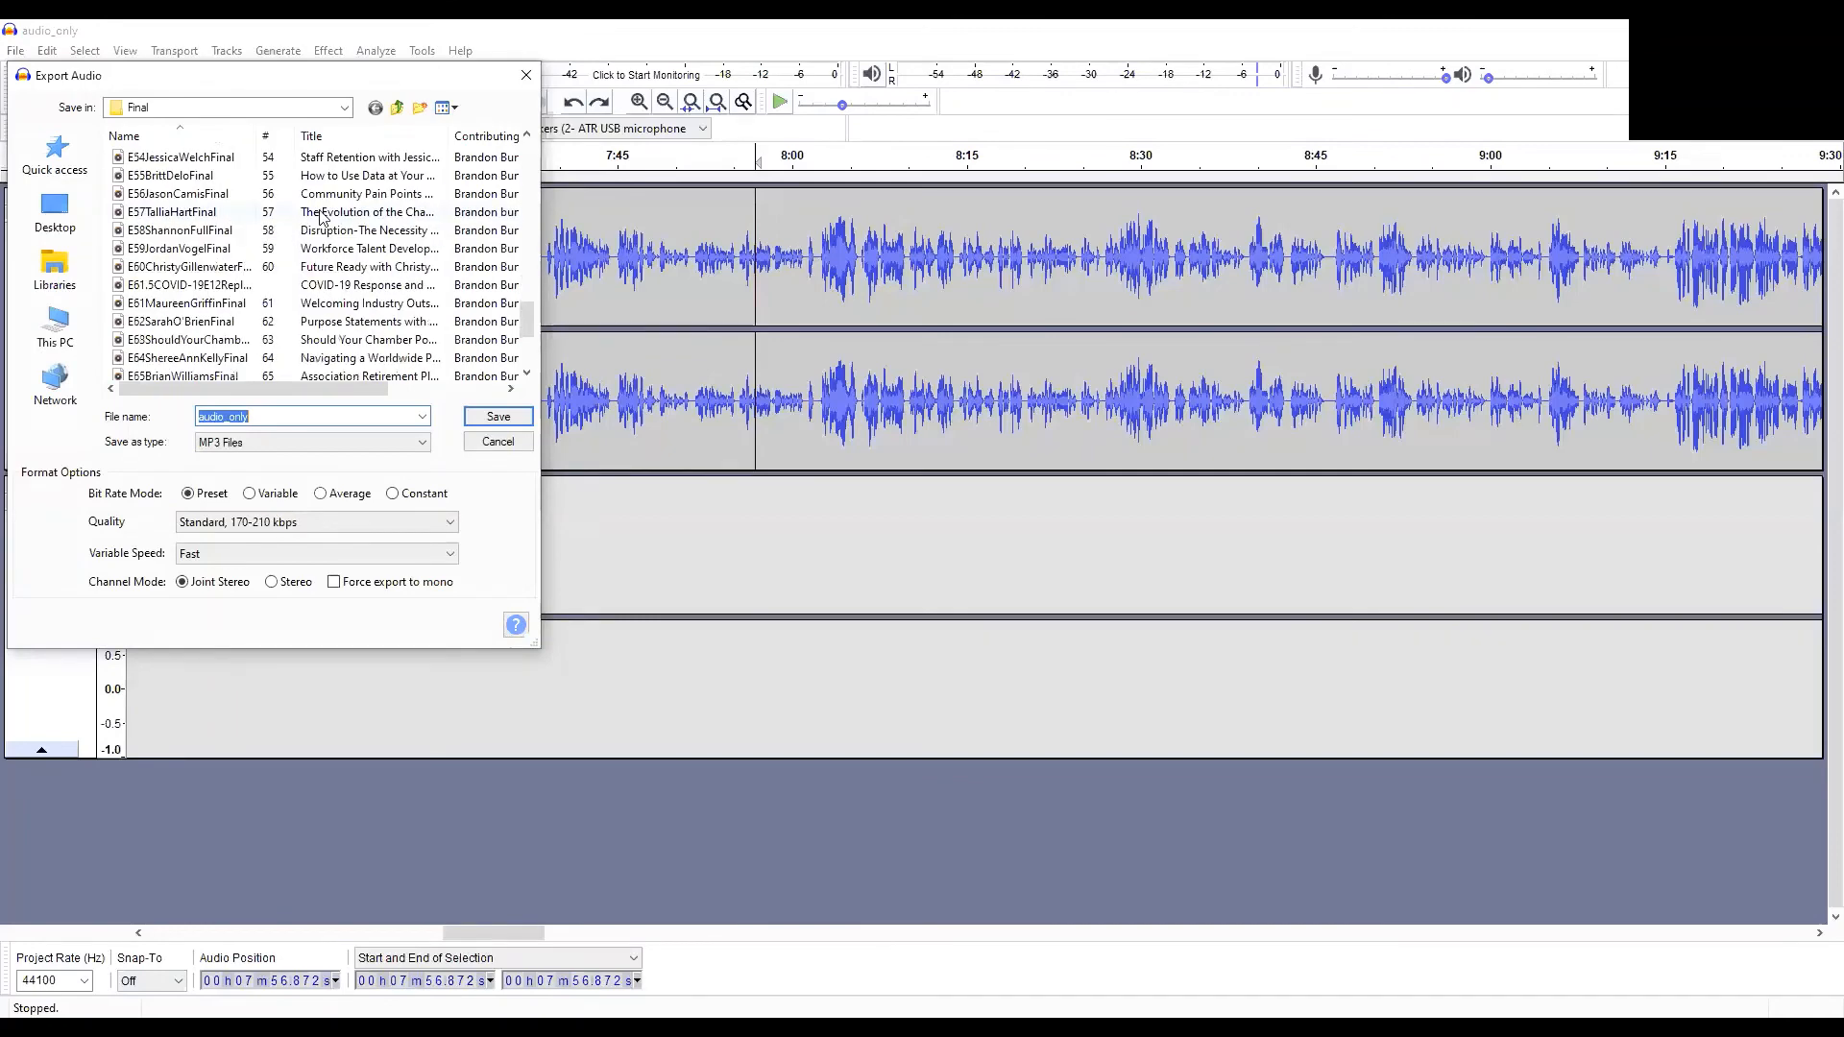
scroll(357, 268, "down", 2)
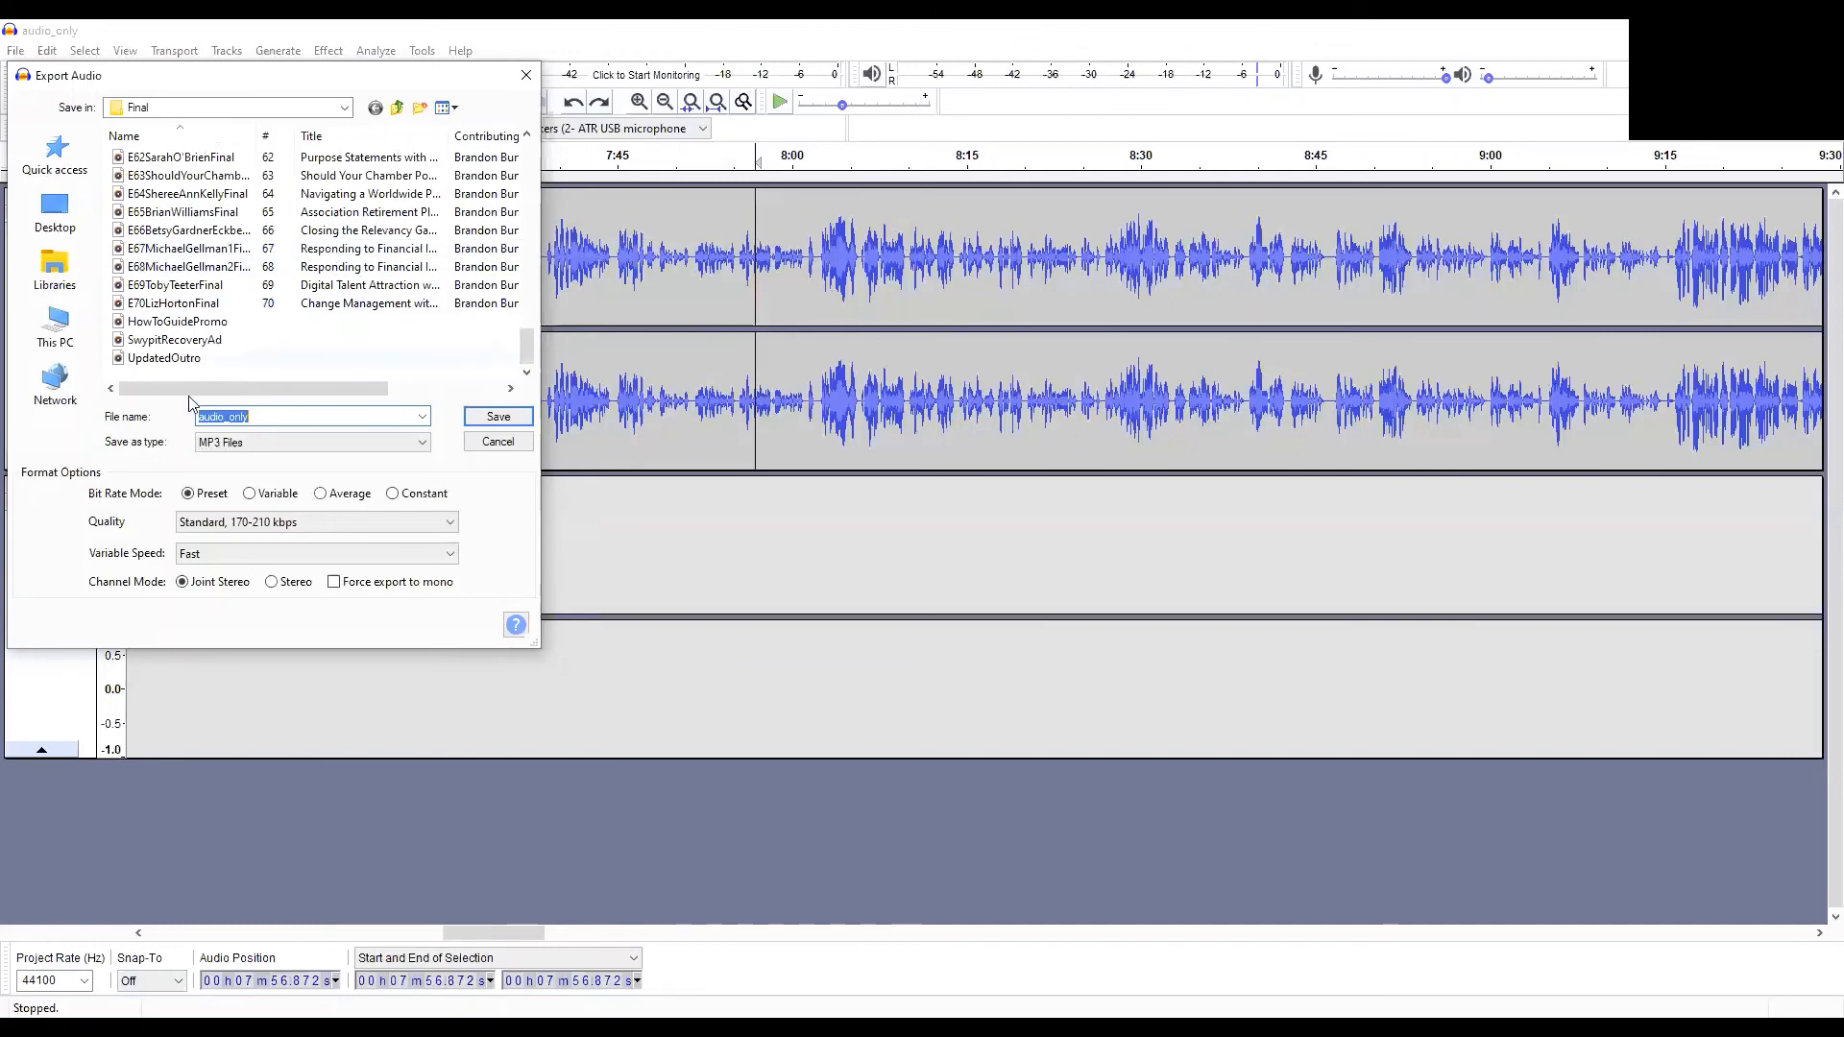
Step: Adapt the episode 70 file name to E71, the guest's full name and Final, save, and accept the stereo mixdown
left_click(157, 304)
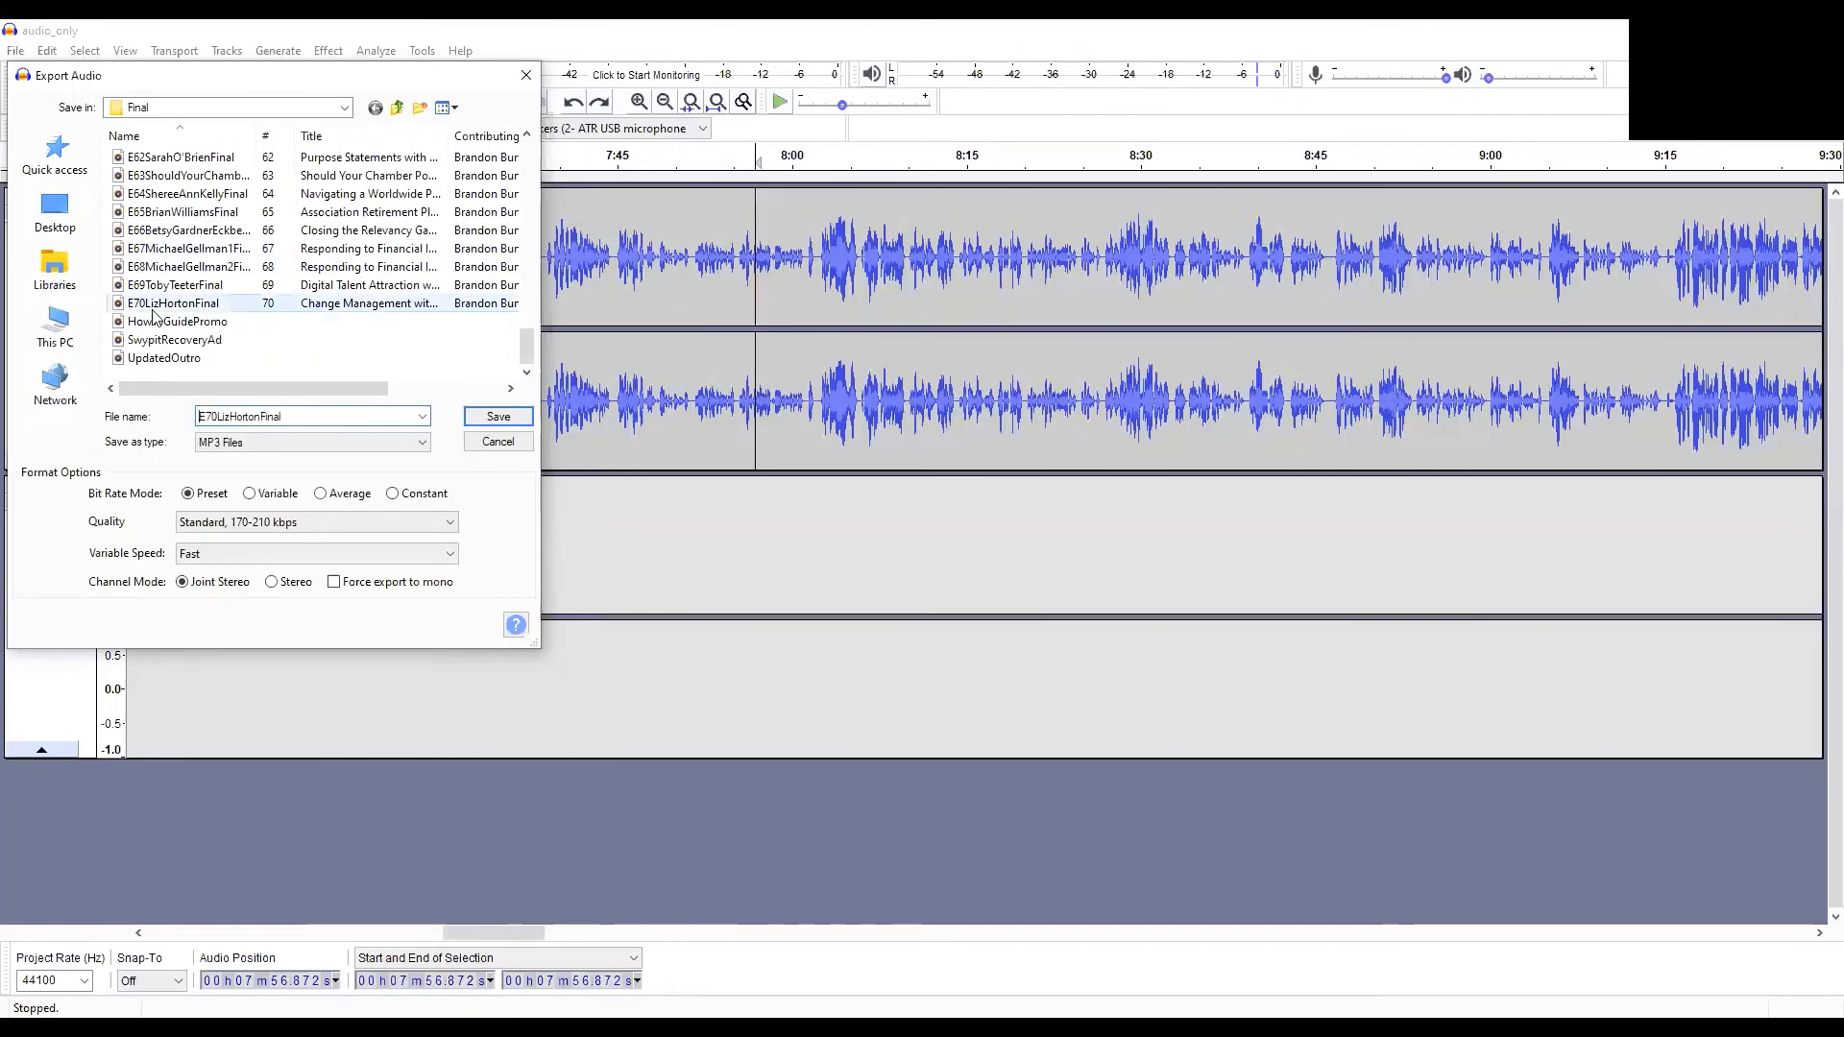
left_click(214, 417)
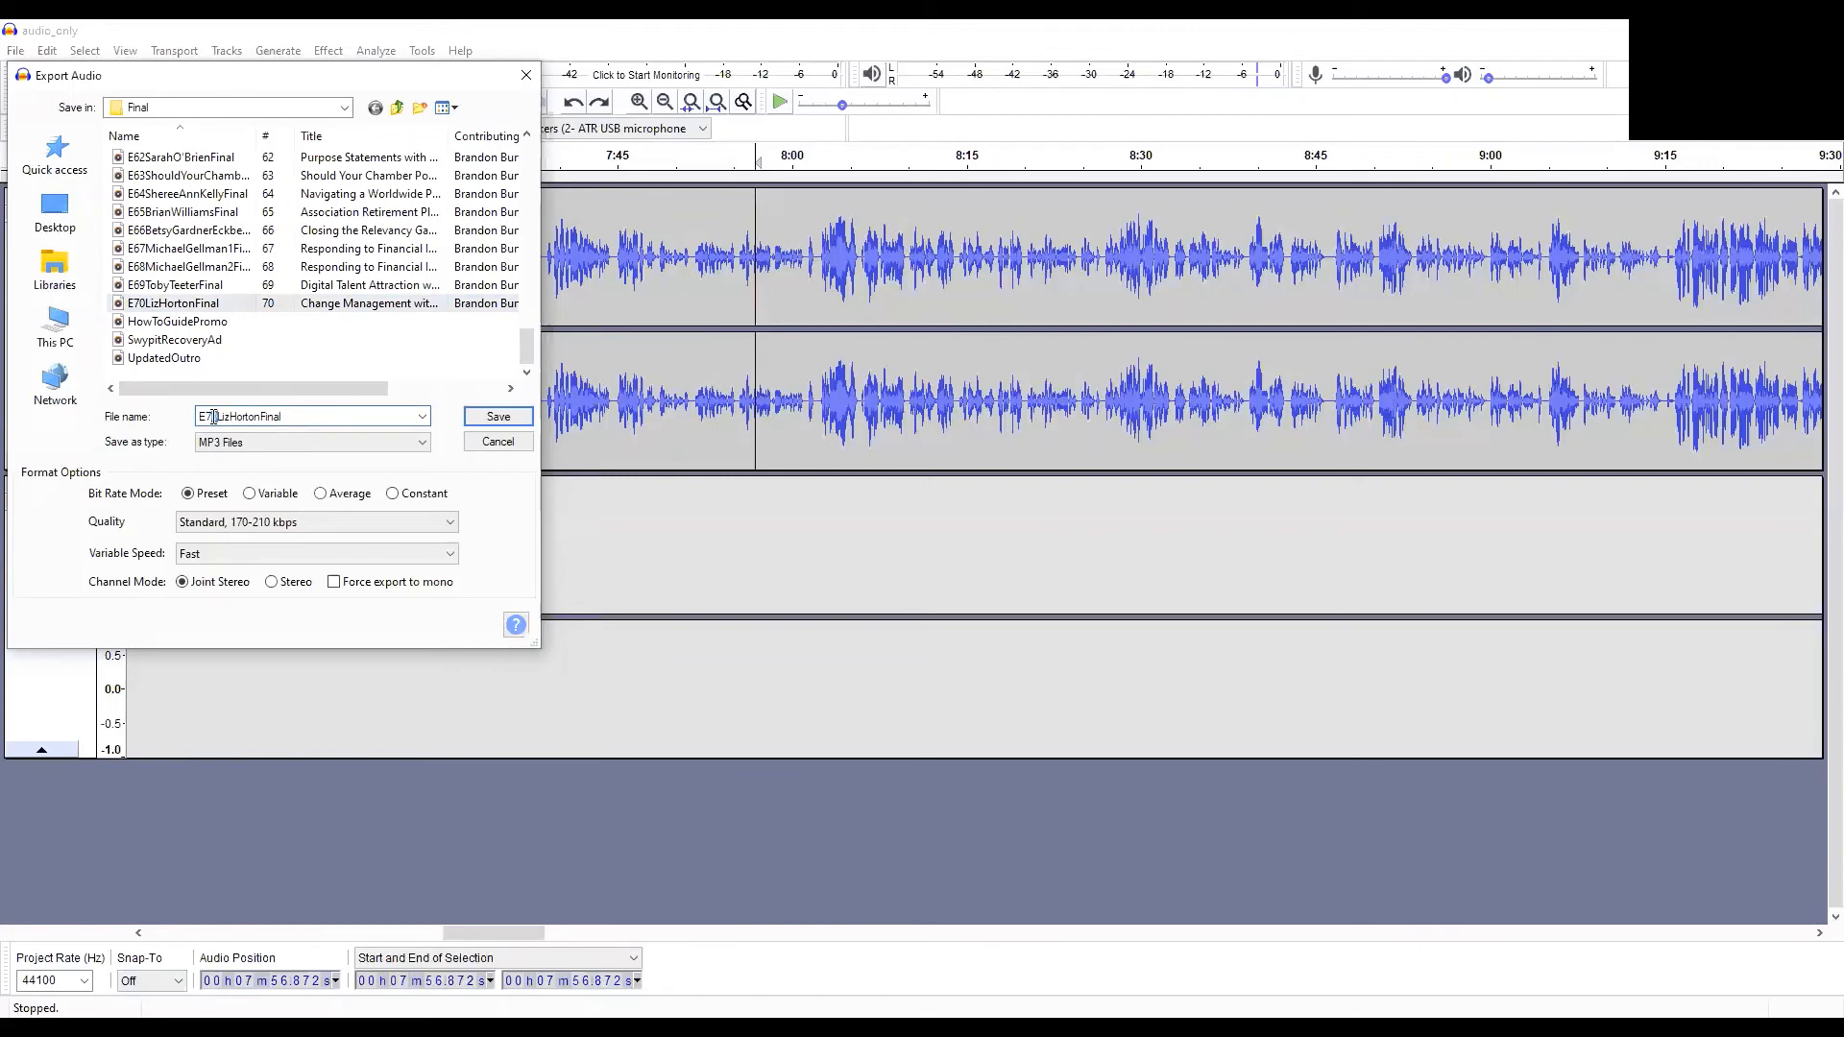
type("1")
left_click_drag(217, 417, 261, 419)
type("DavidB")
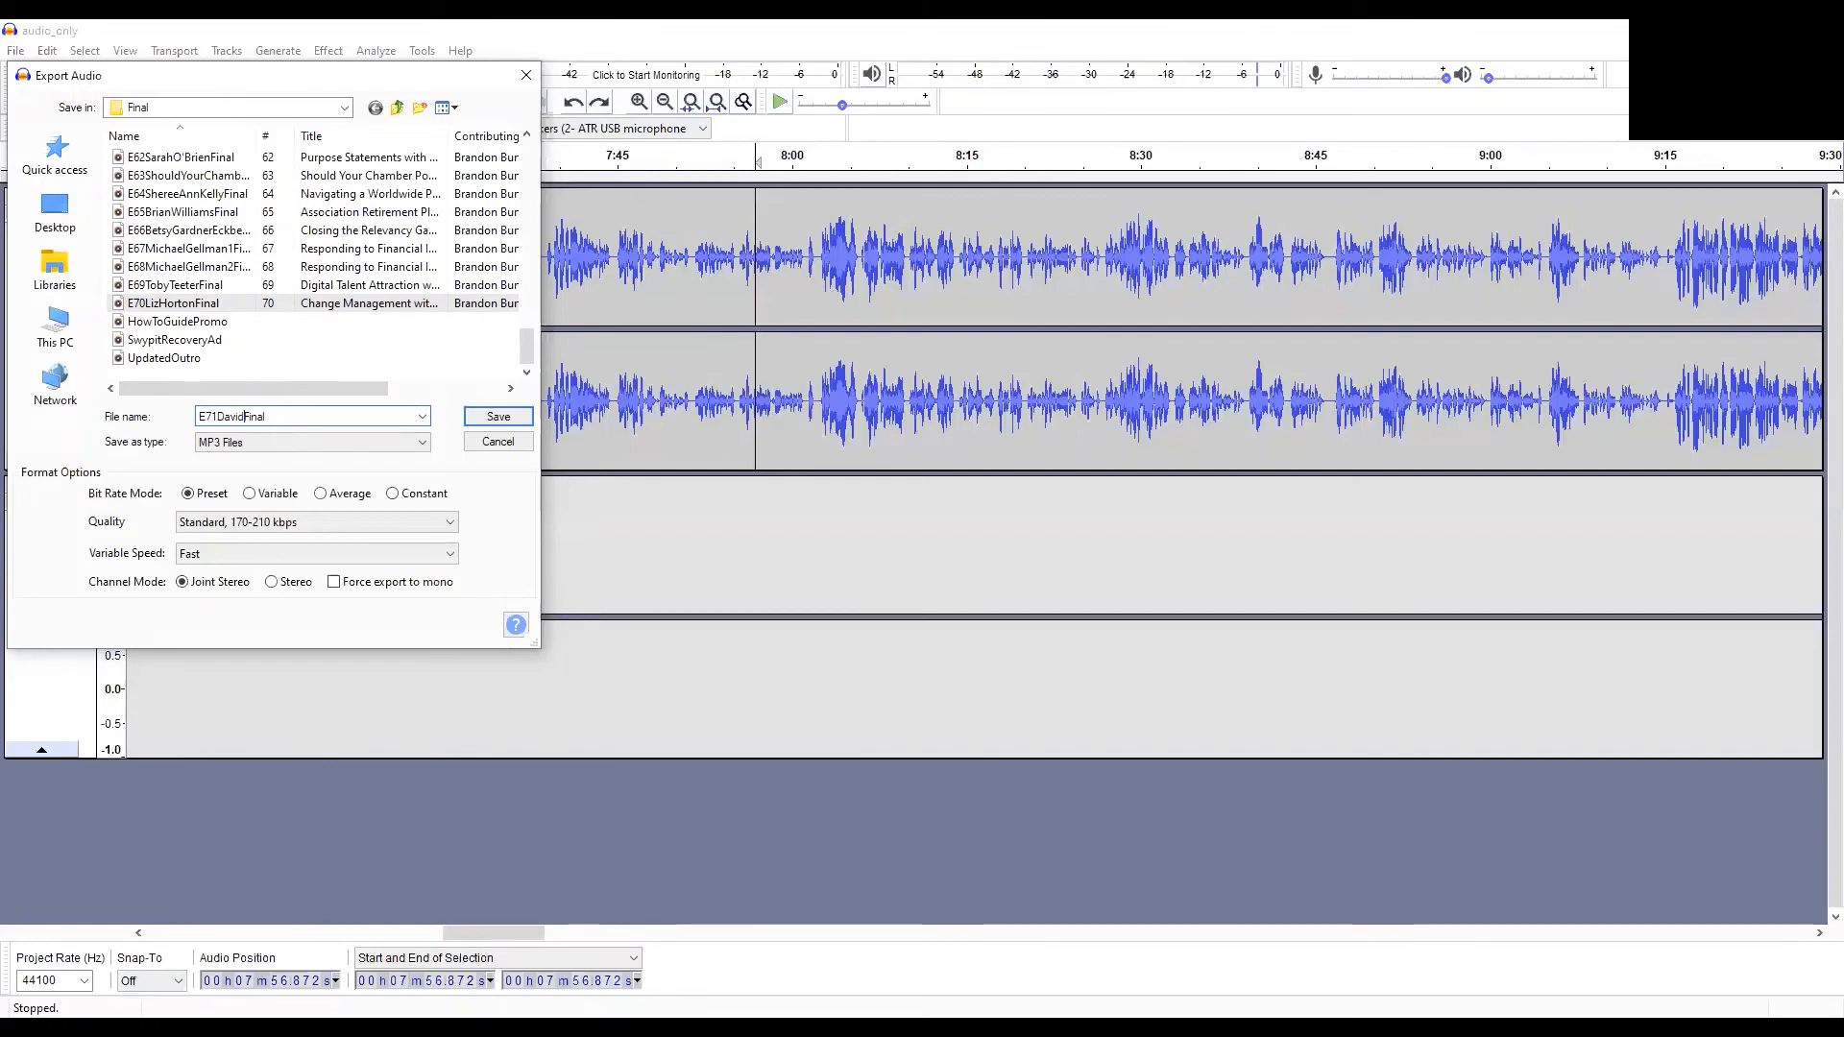
type("rown")
left_click(496, 421)
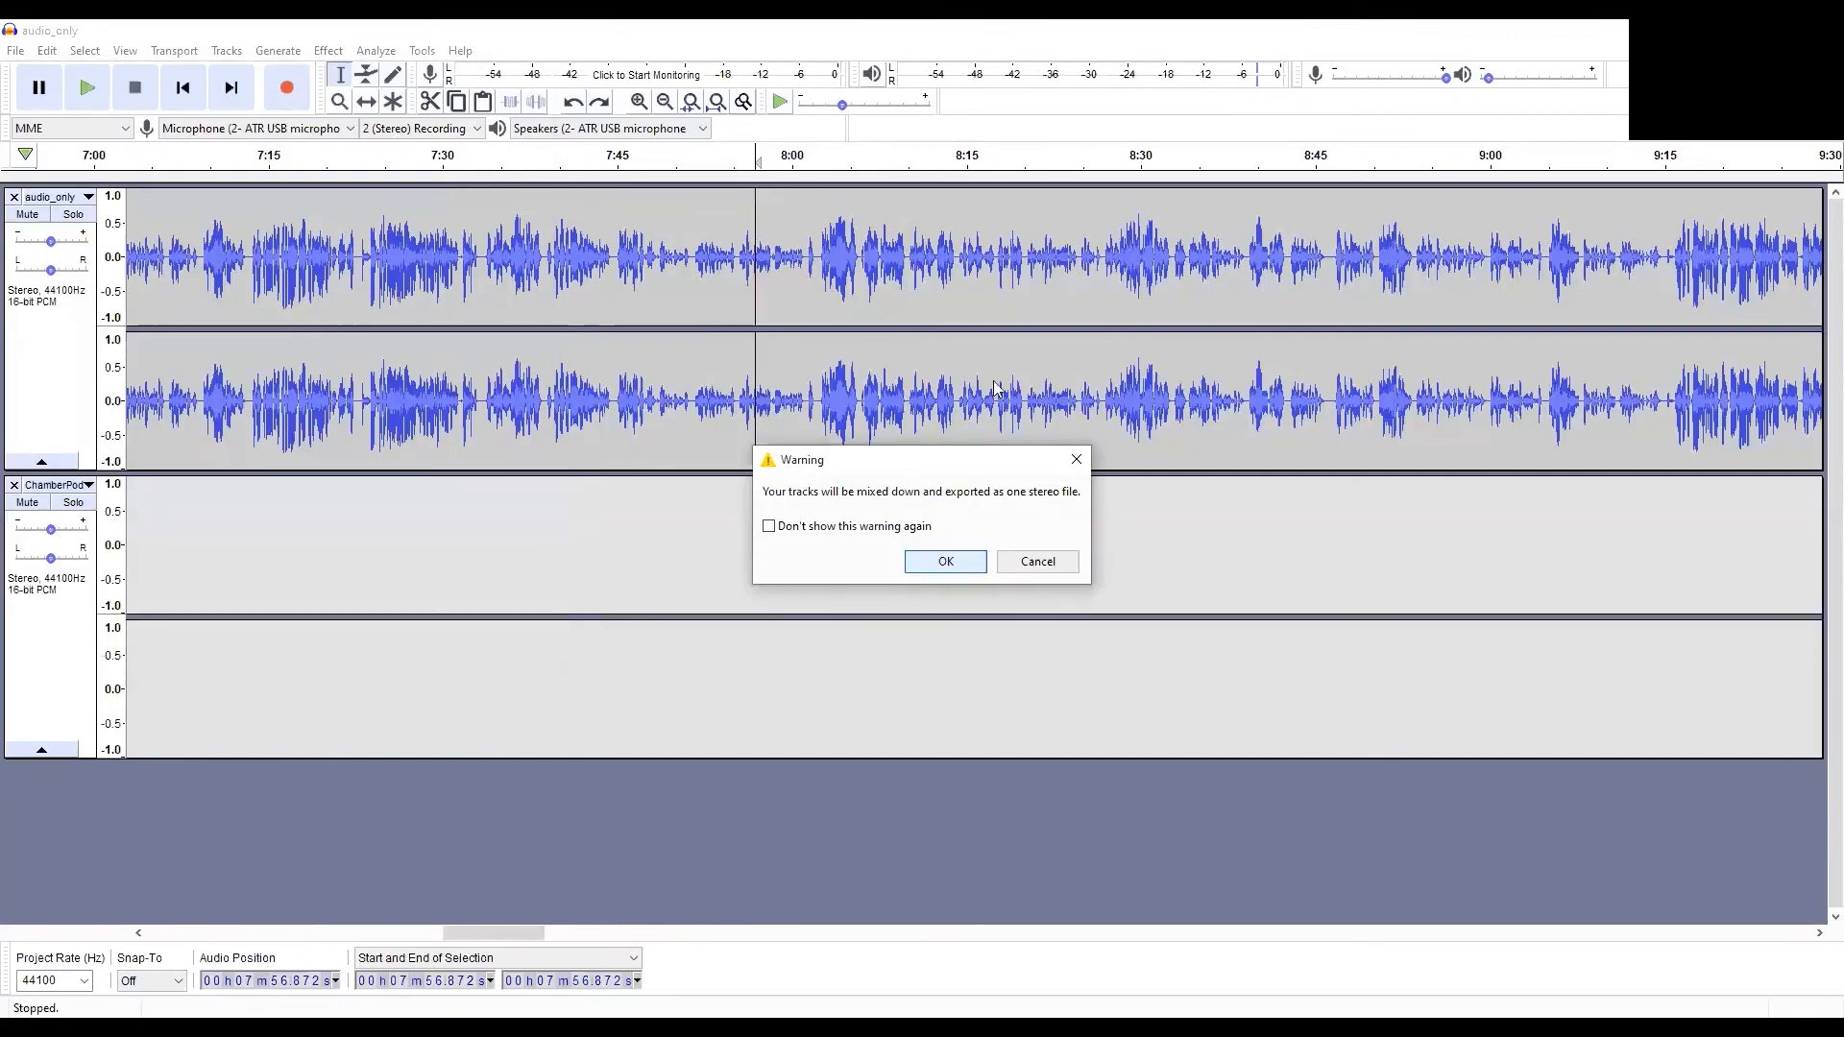
key("Return")
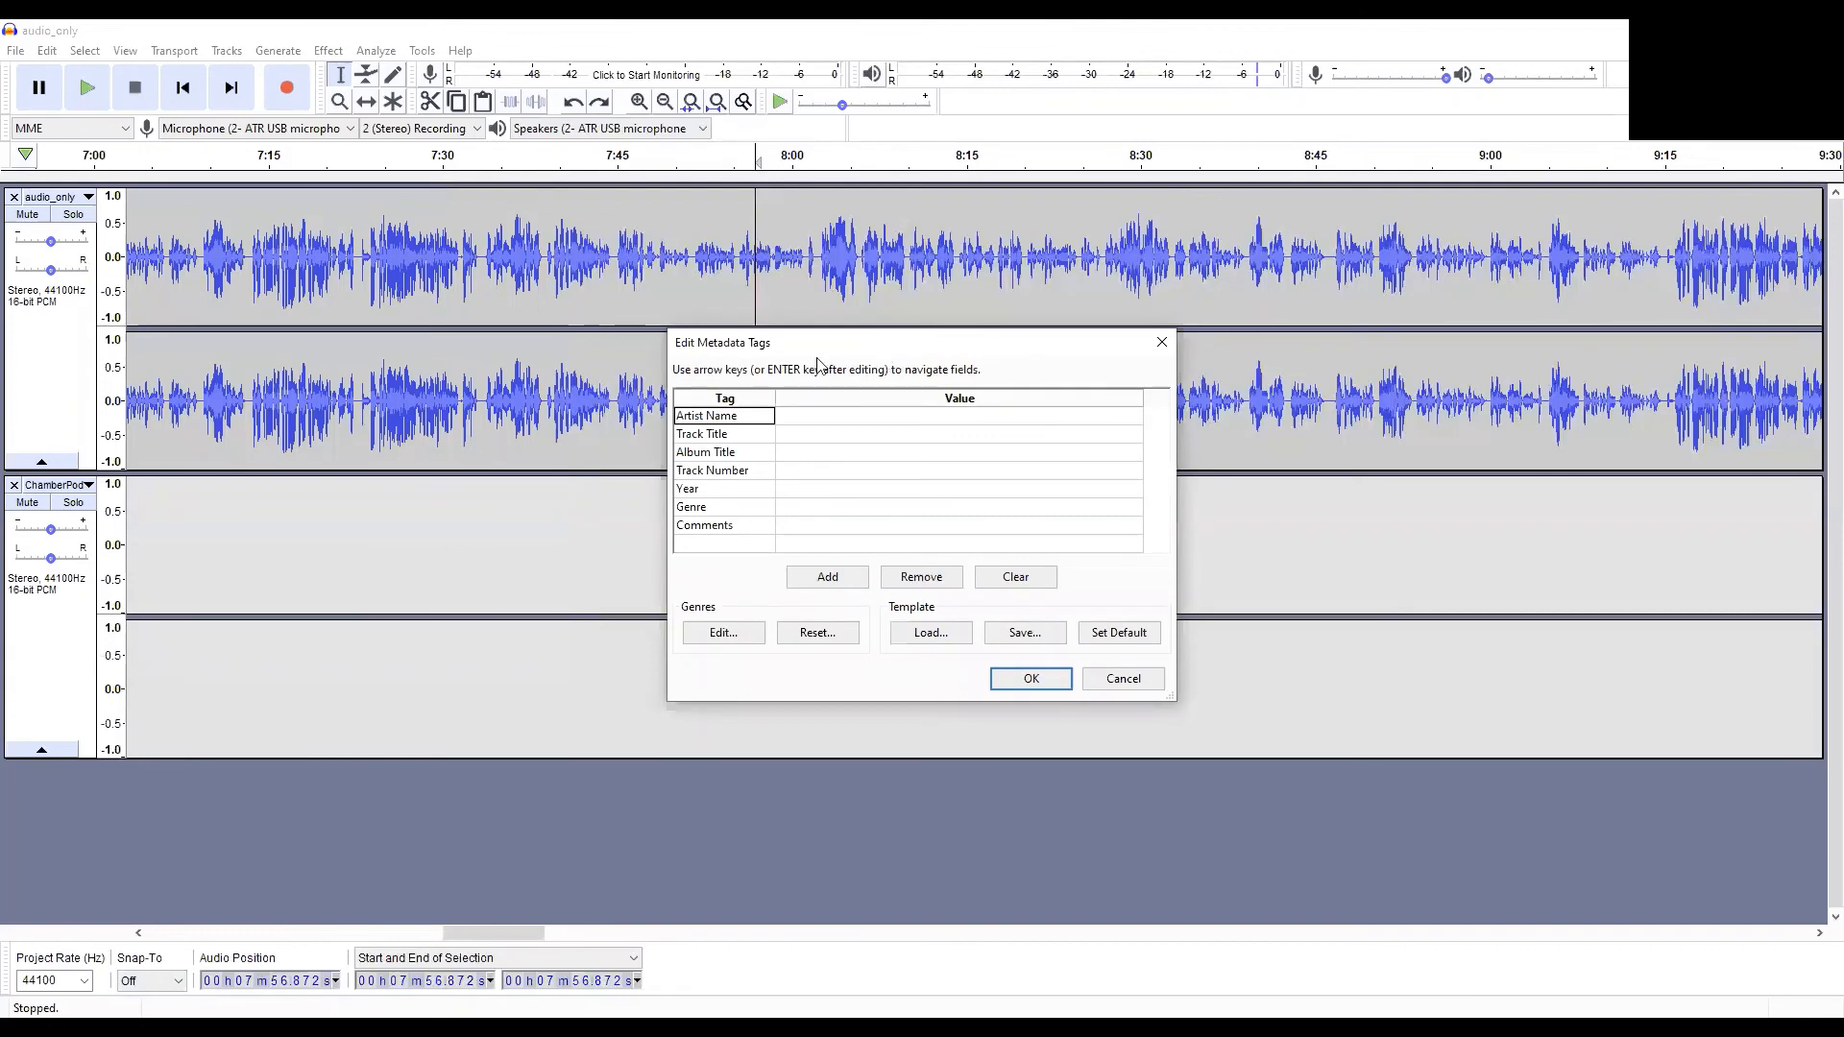
Step: Enter the host's full name as artist name and "Leadership in a Crisis with" plus the guest's full name as track title
left_click(821, 423)
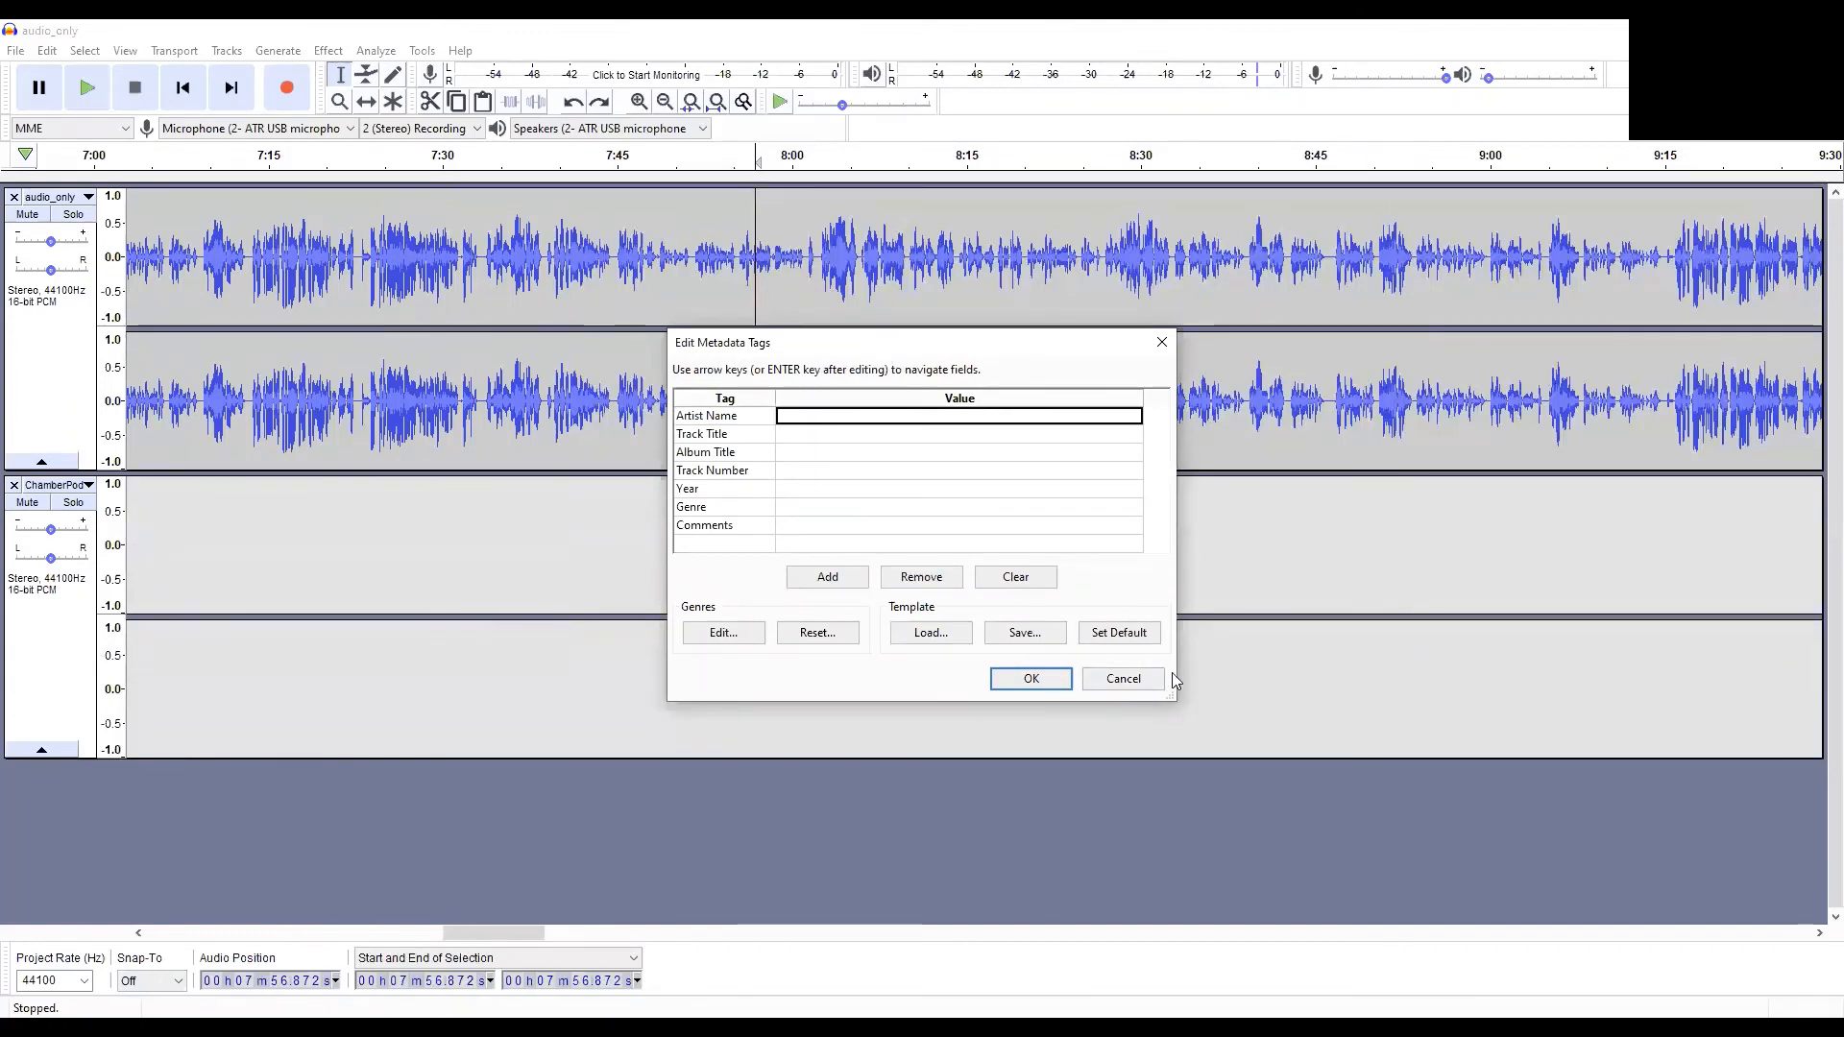
type("Br")
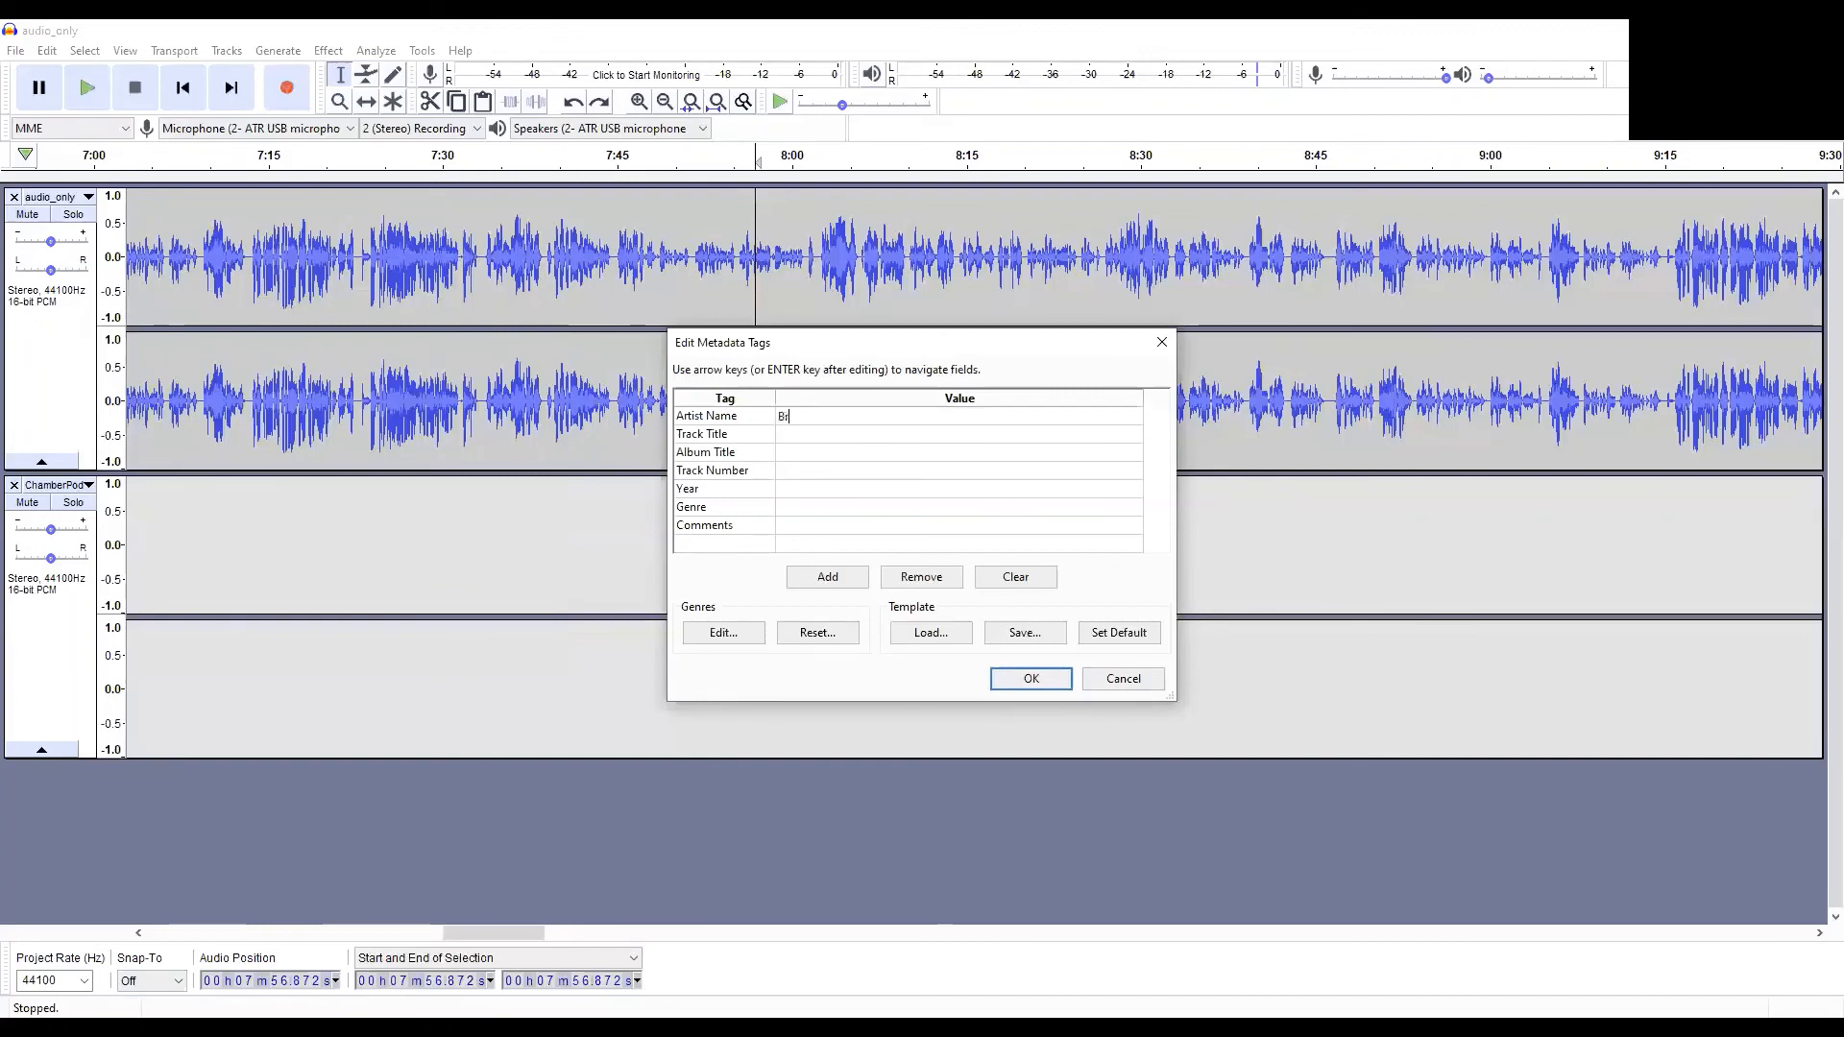
type("andon Burton")
key("Return")
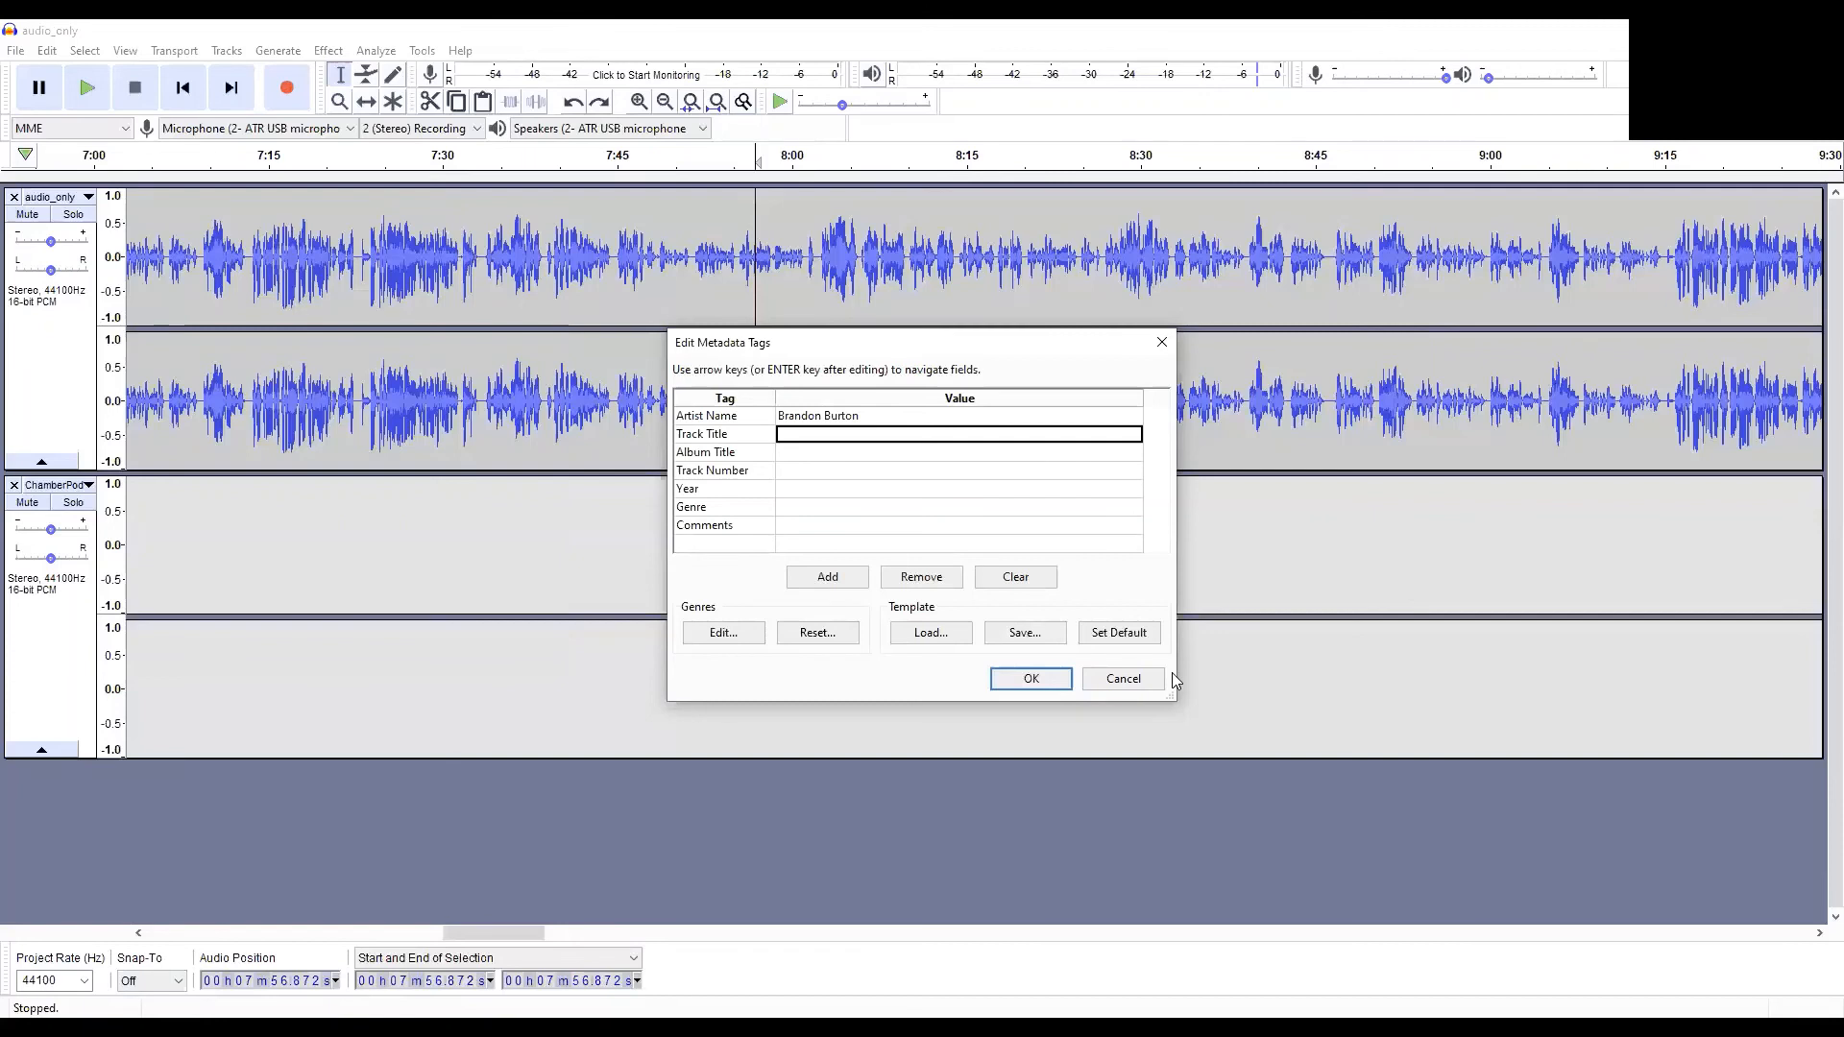
type("Lead")
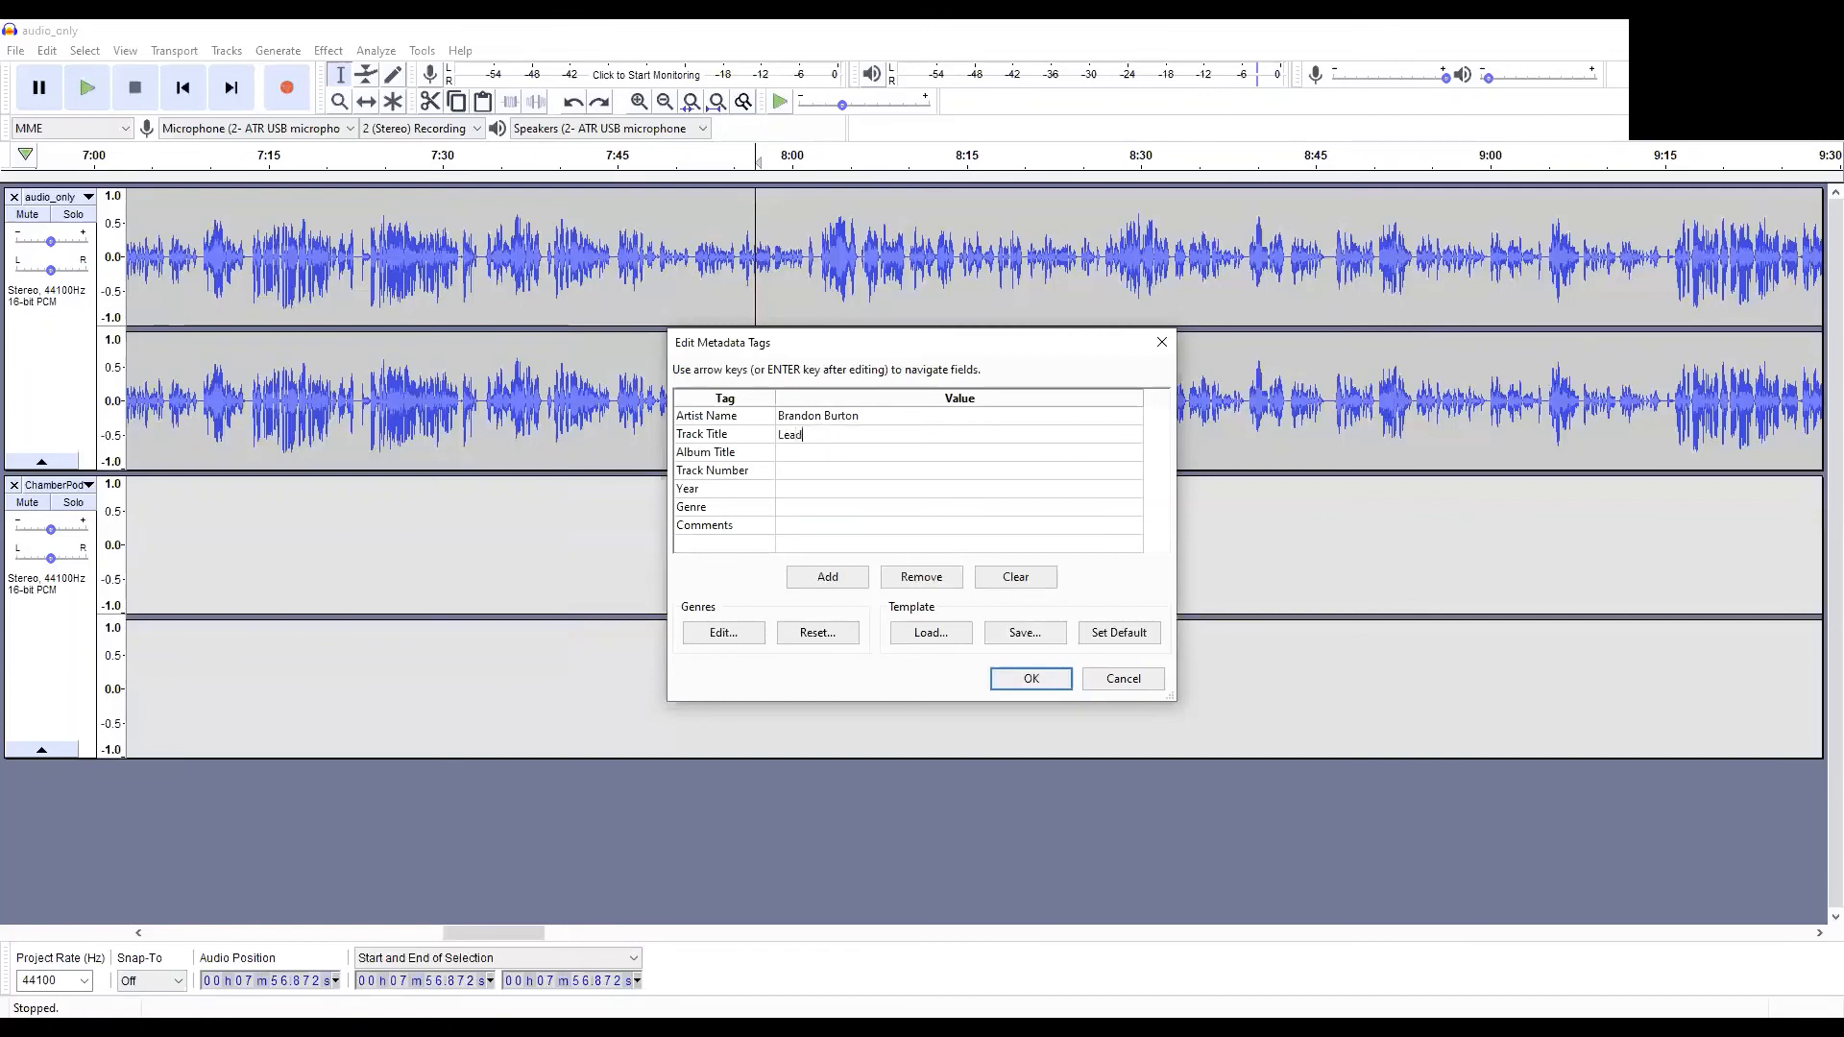
type("ership is")
type(" a Crisis with David Brown")
key("Return")
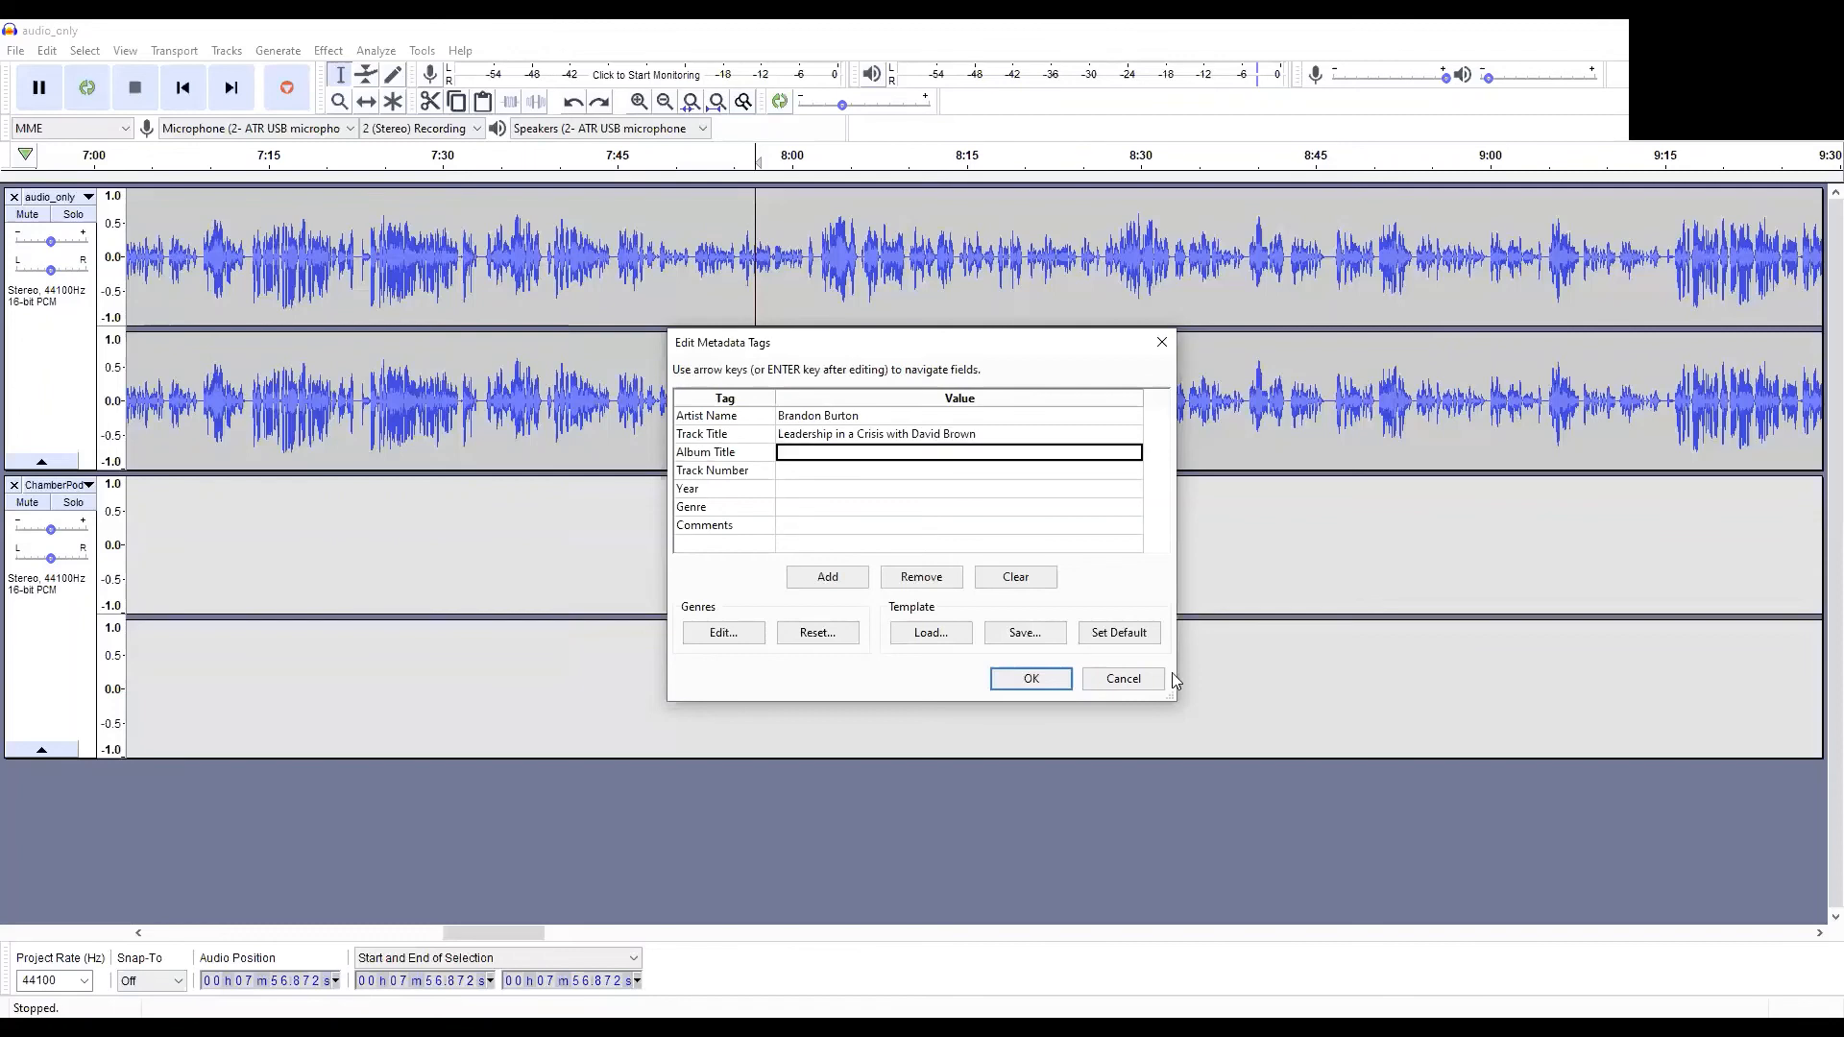
Step: Set the album title to Chamber Chat Podcast, the track number to 71, the year to 2020 and the genre to Business
type("Chan")
type("ber")
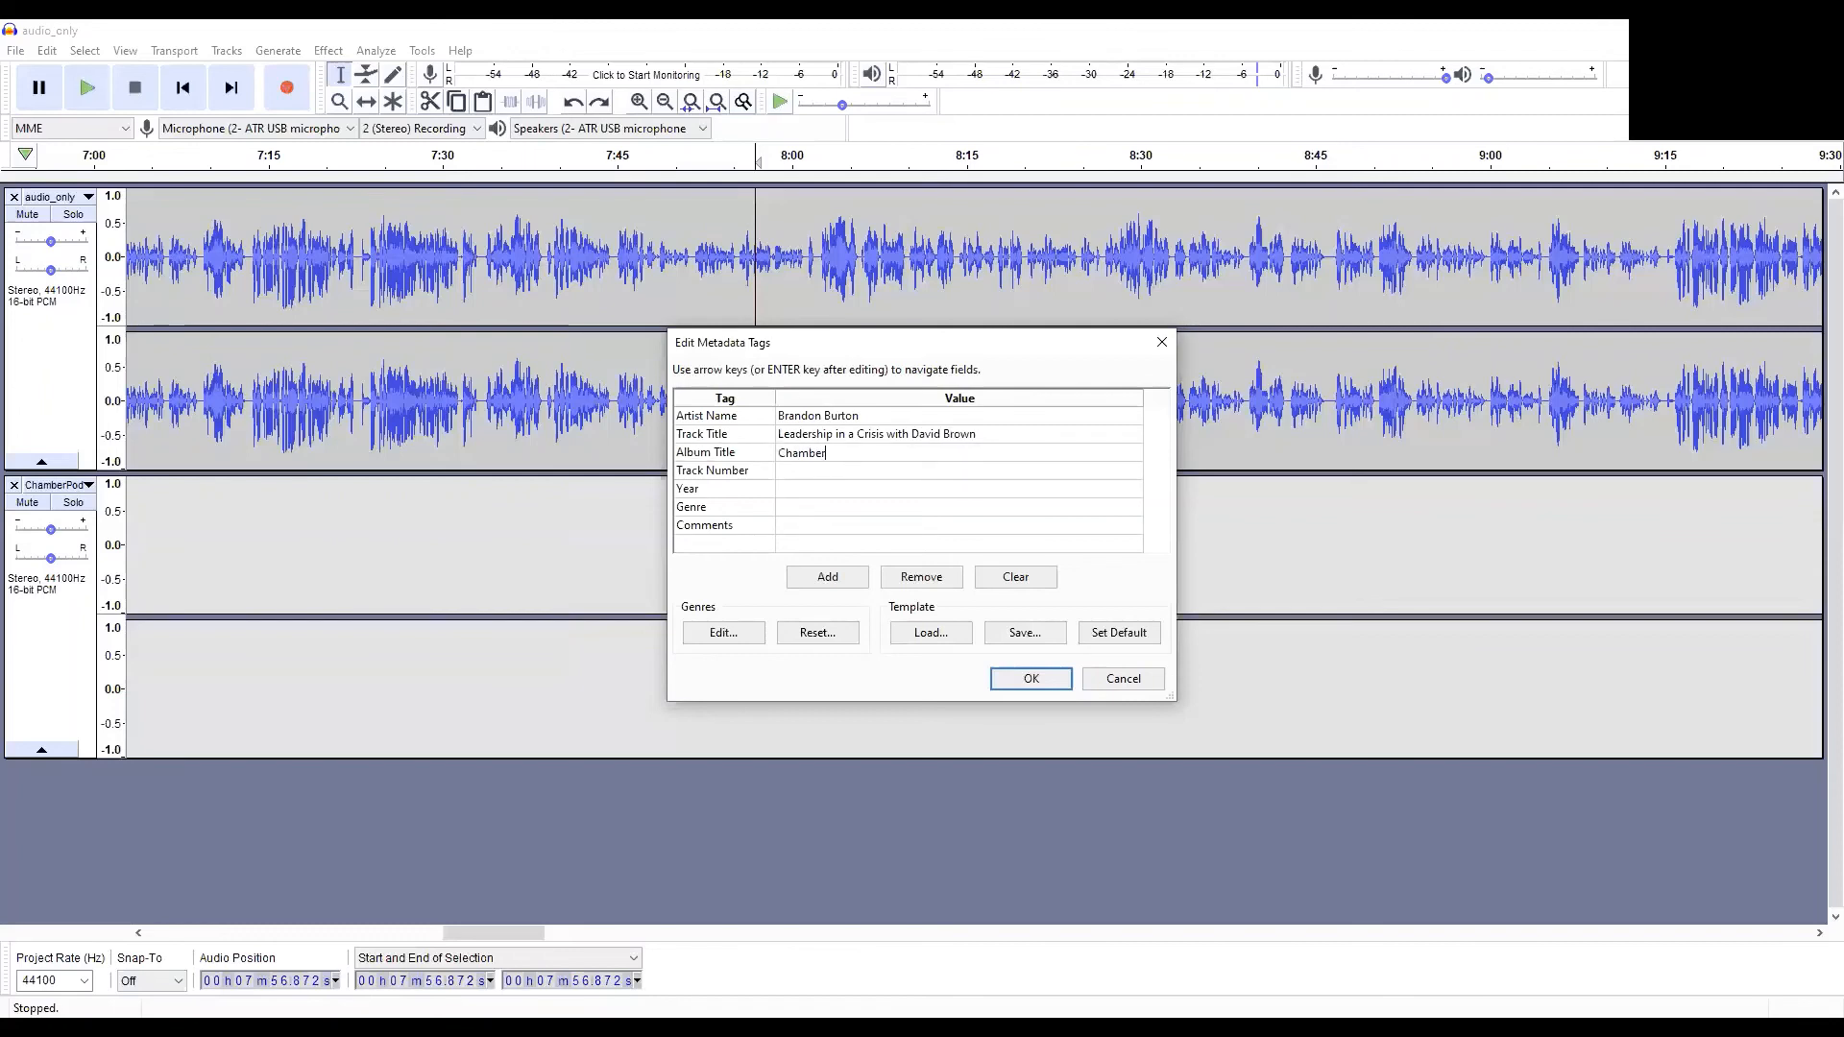
type(" Chat Podcast")
key("Return")
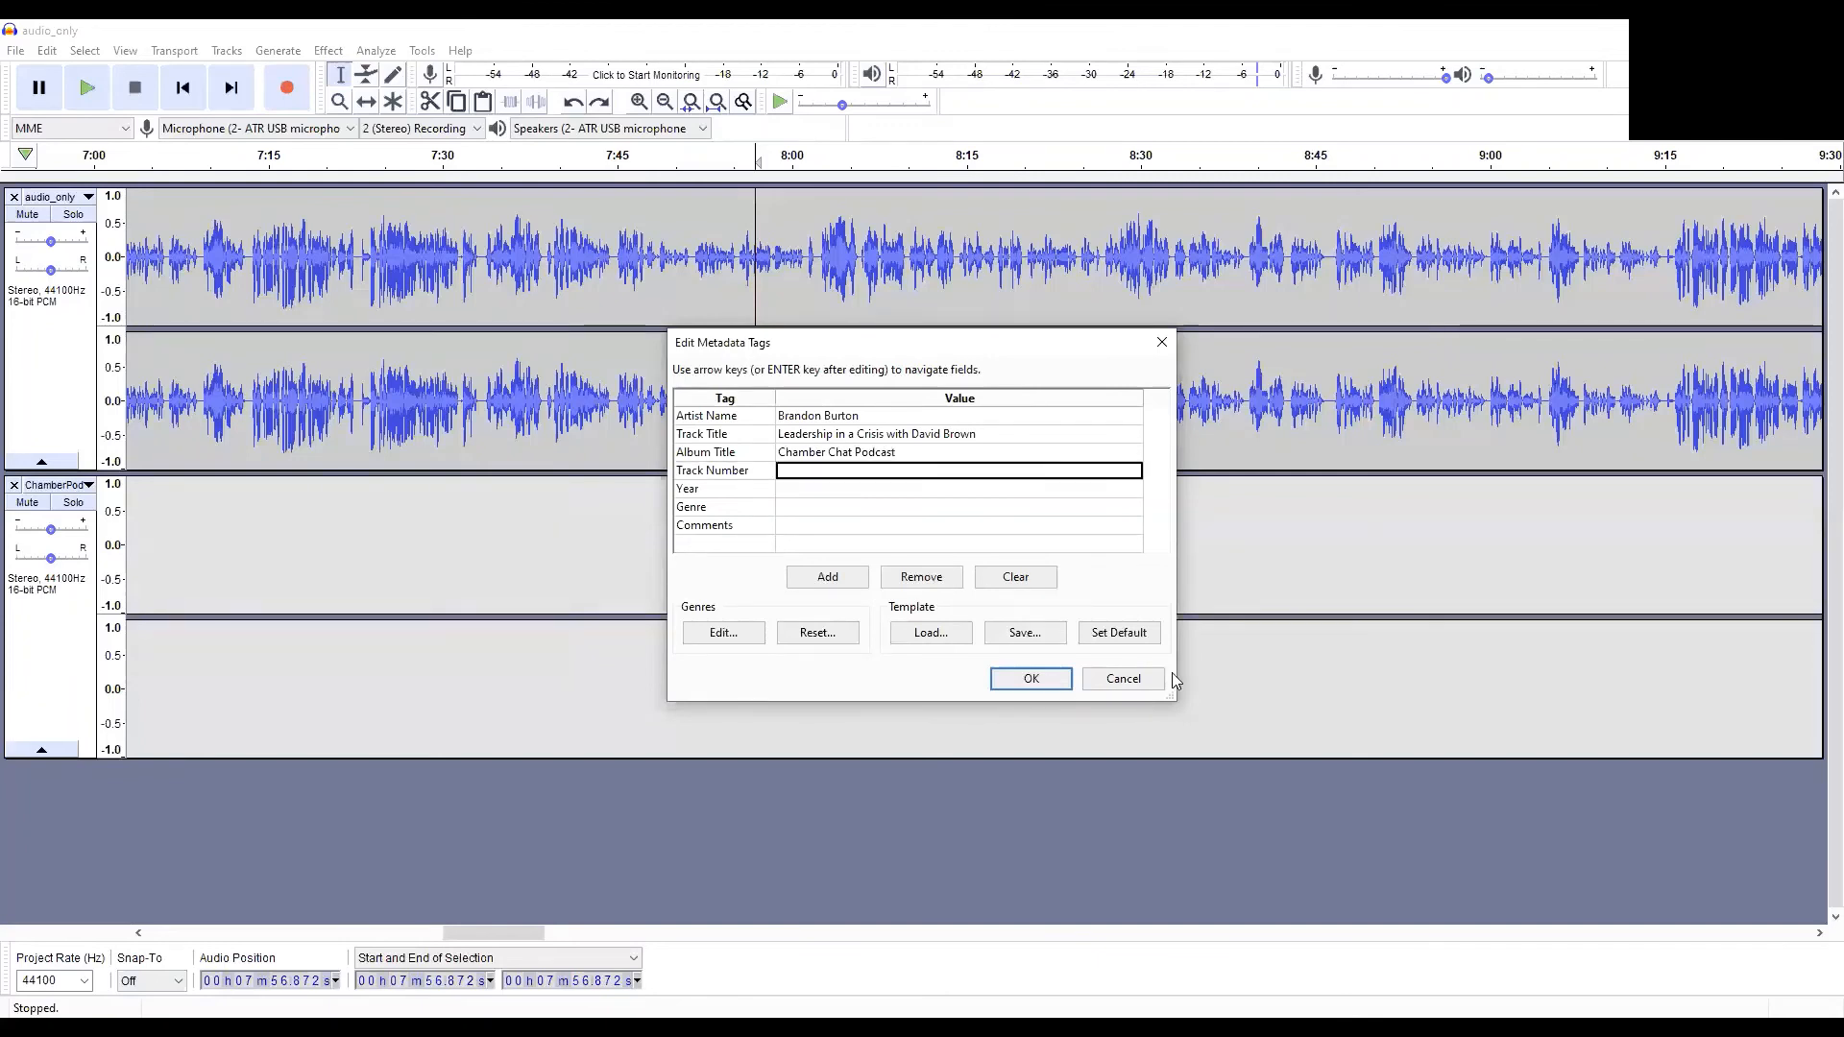
type("71")
key("Return")
type("2020")
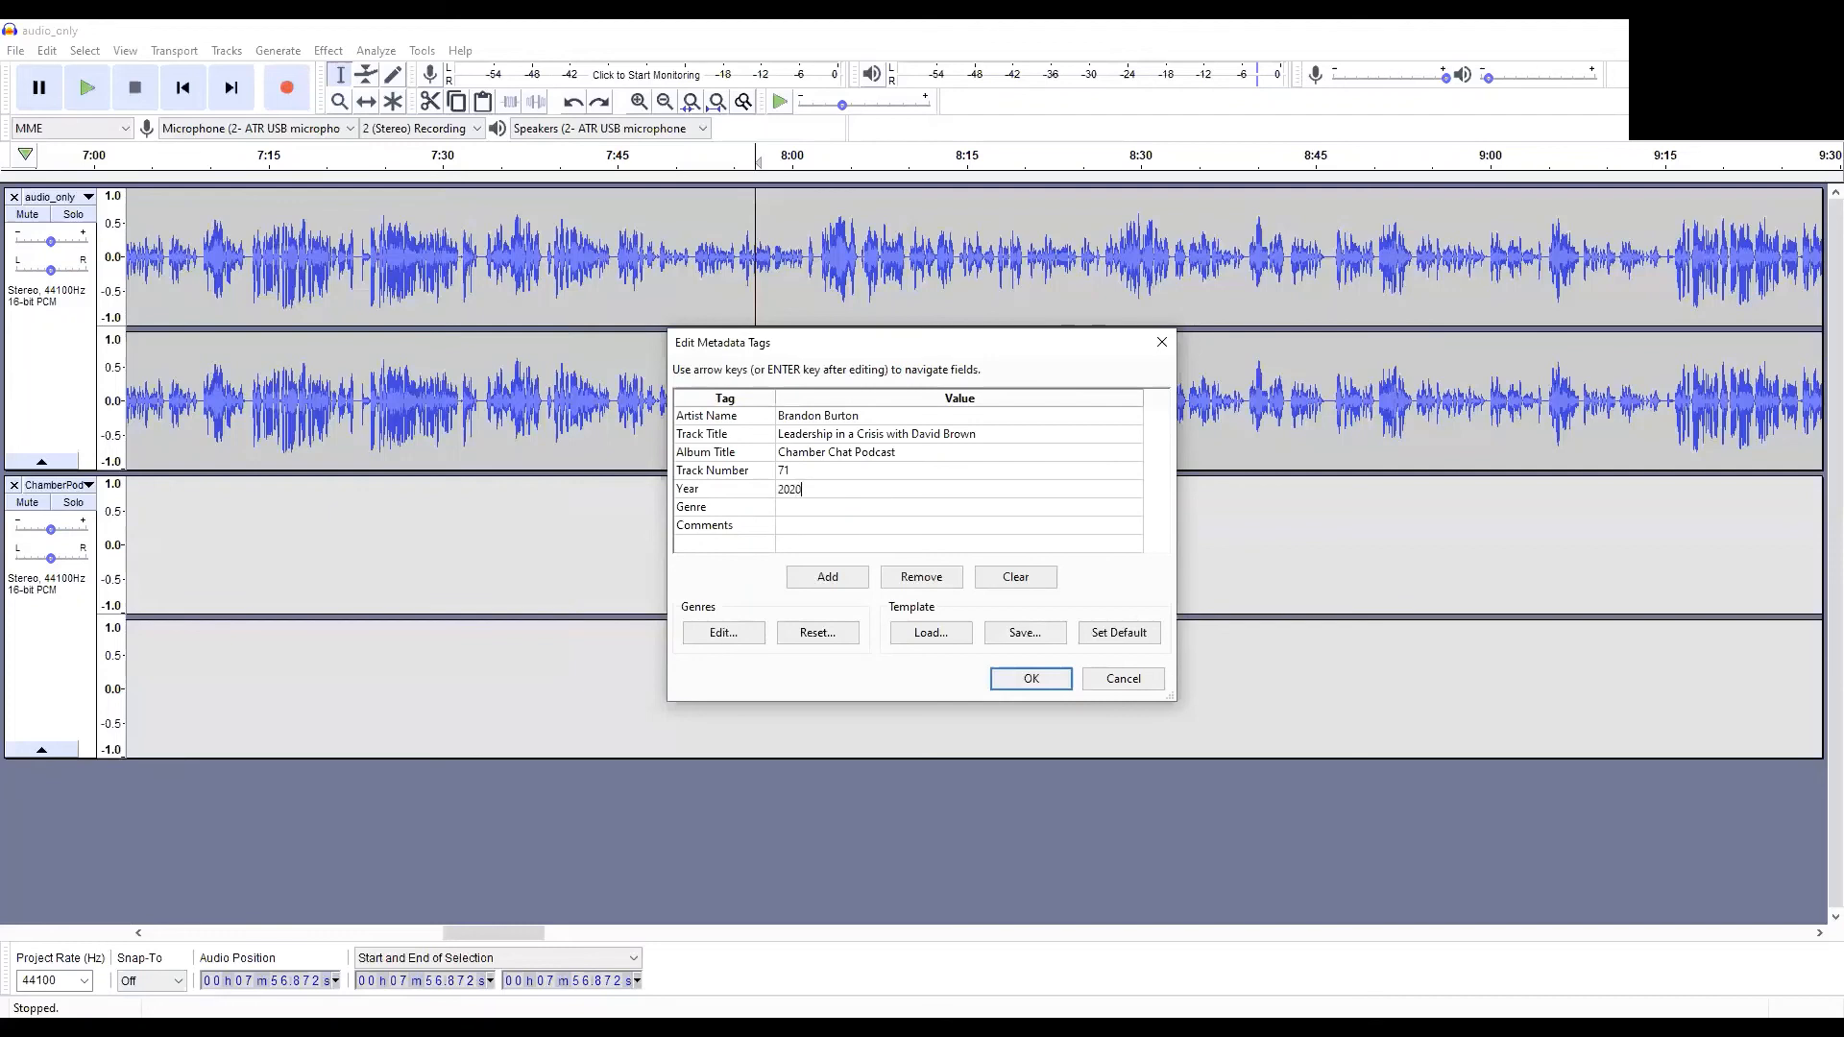
key("Return")
type("Business")
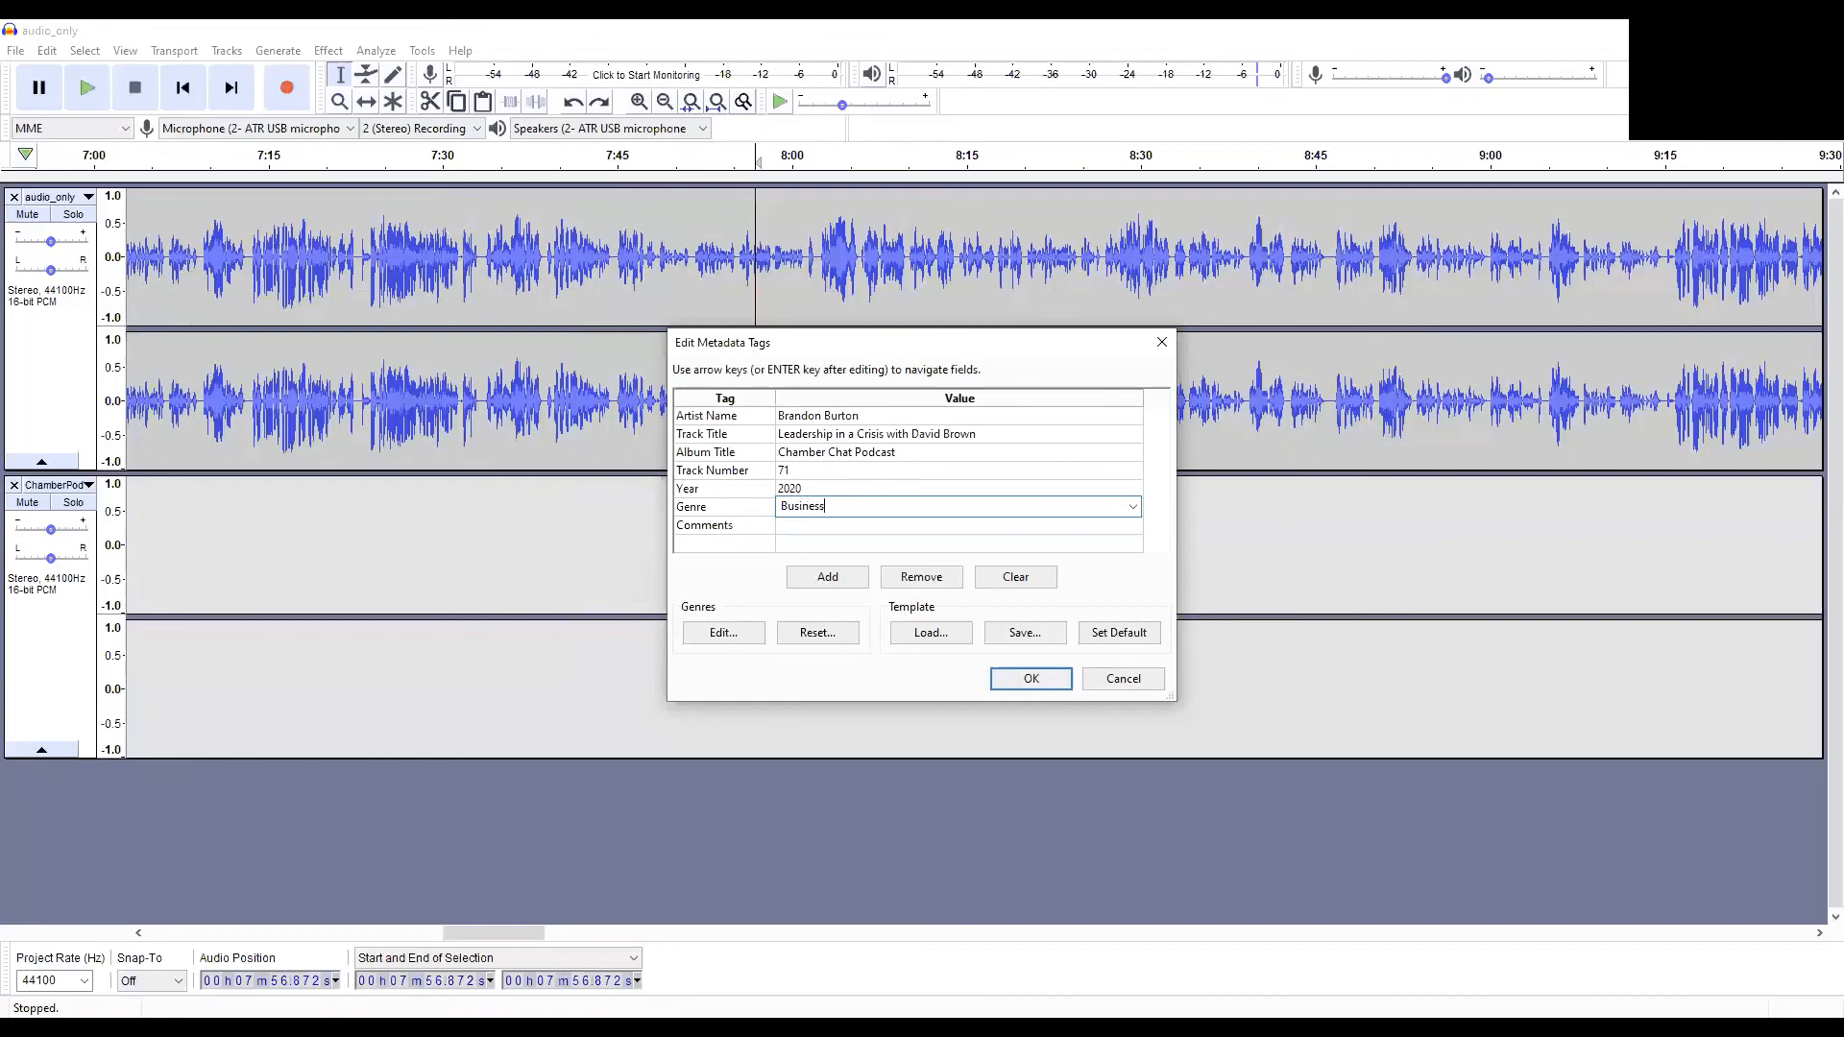
key("Return")
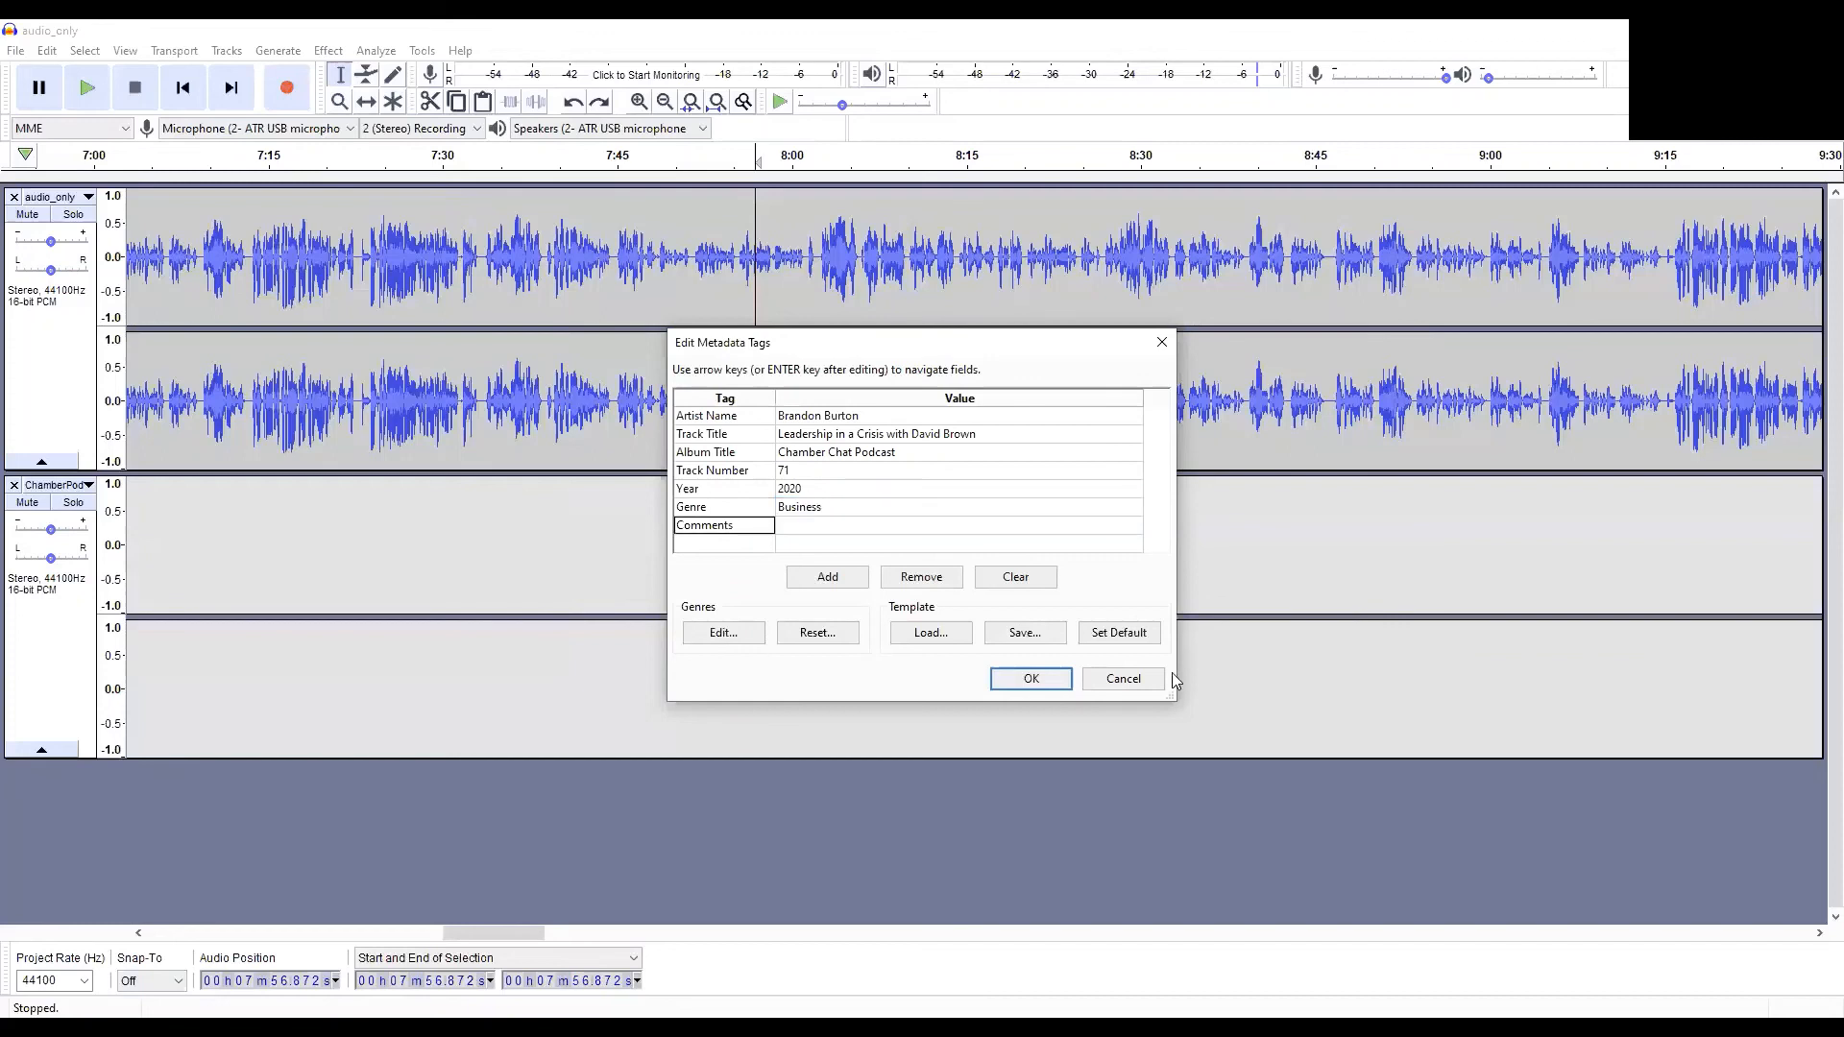
Step: Add a Show Notes tag with the value chamberchatpodcast.com/episode71, leaving Comments empty, and run the MP3 export
key("Return")
key("Return")
type("Show Note")
key("BackSpace")
key("BackSpace")
type("es")
key("Return")
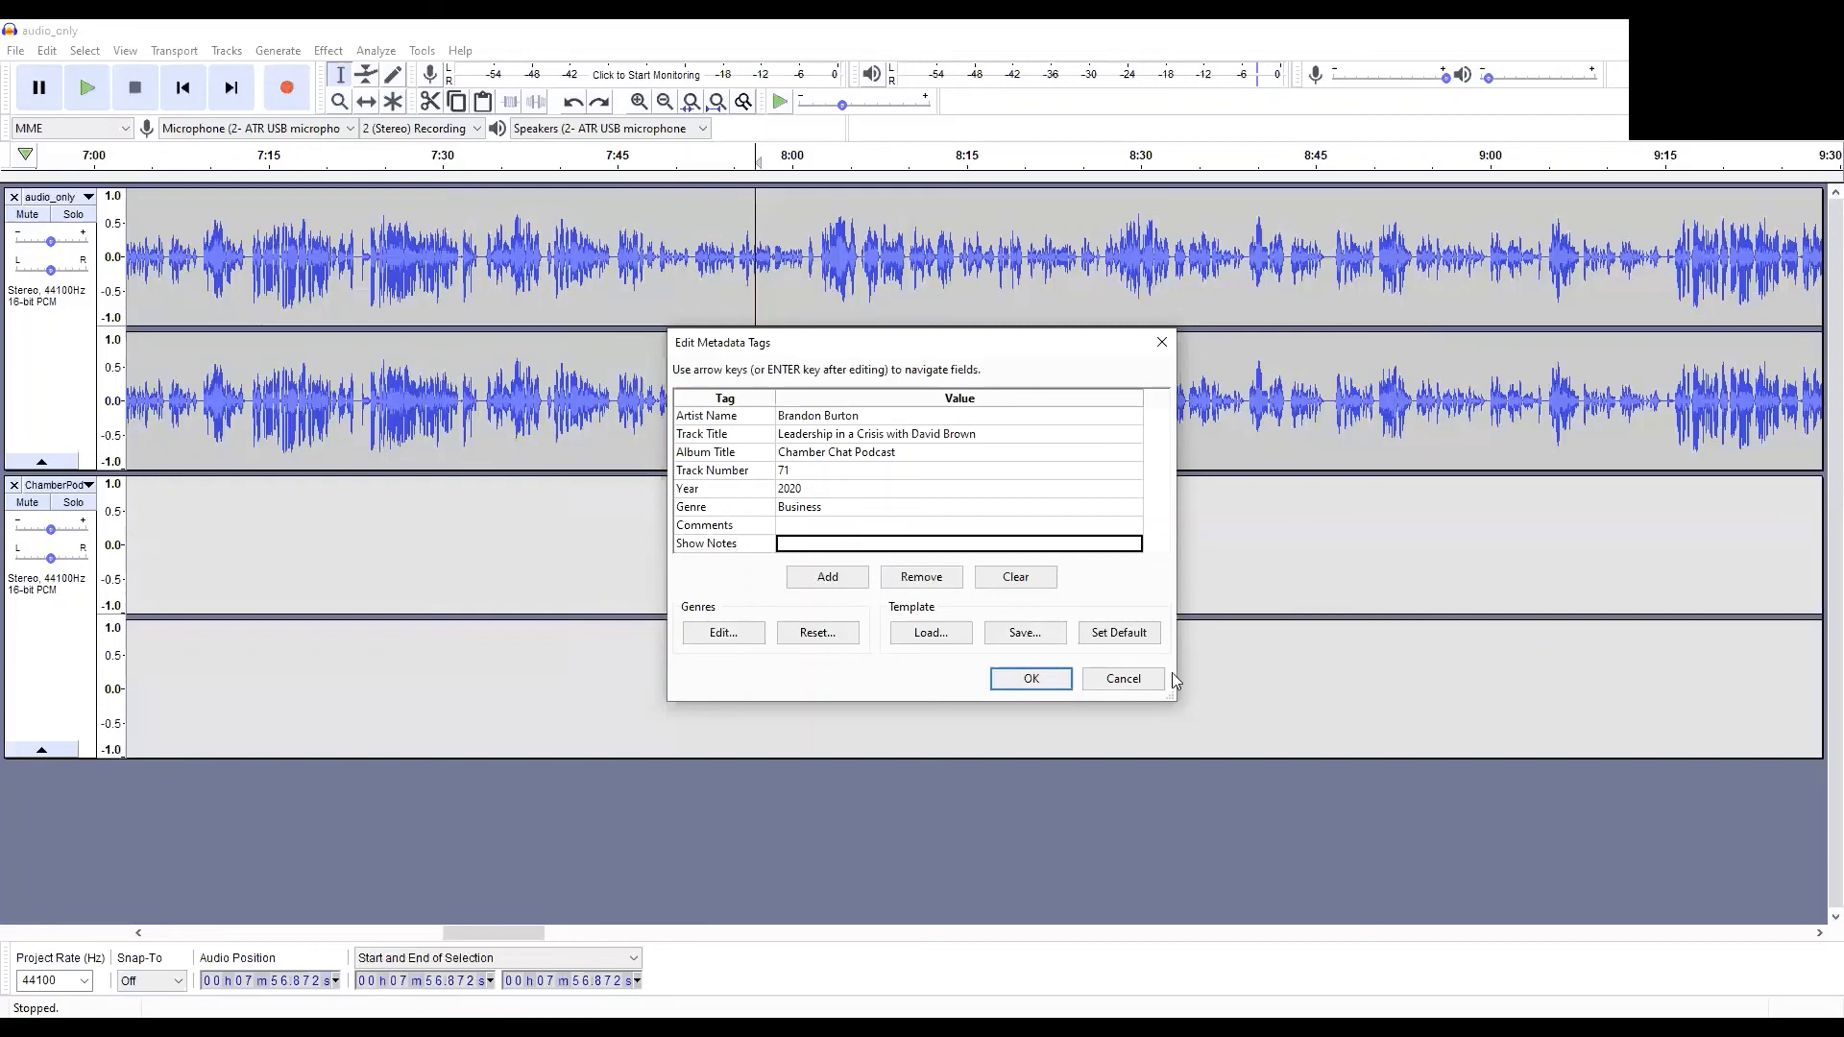
type("chamberchat")
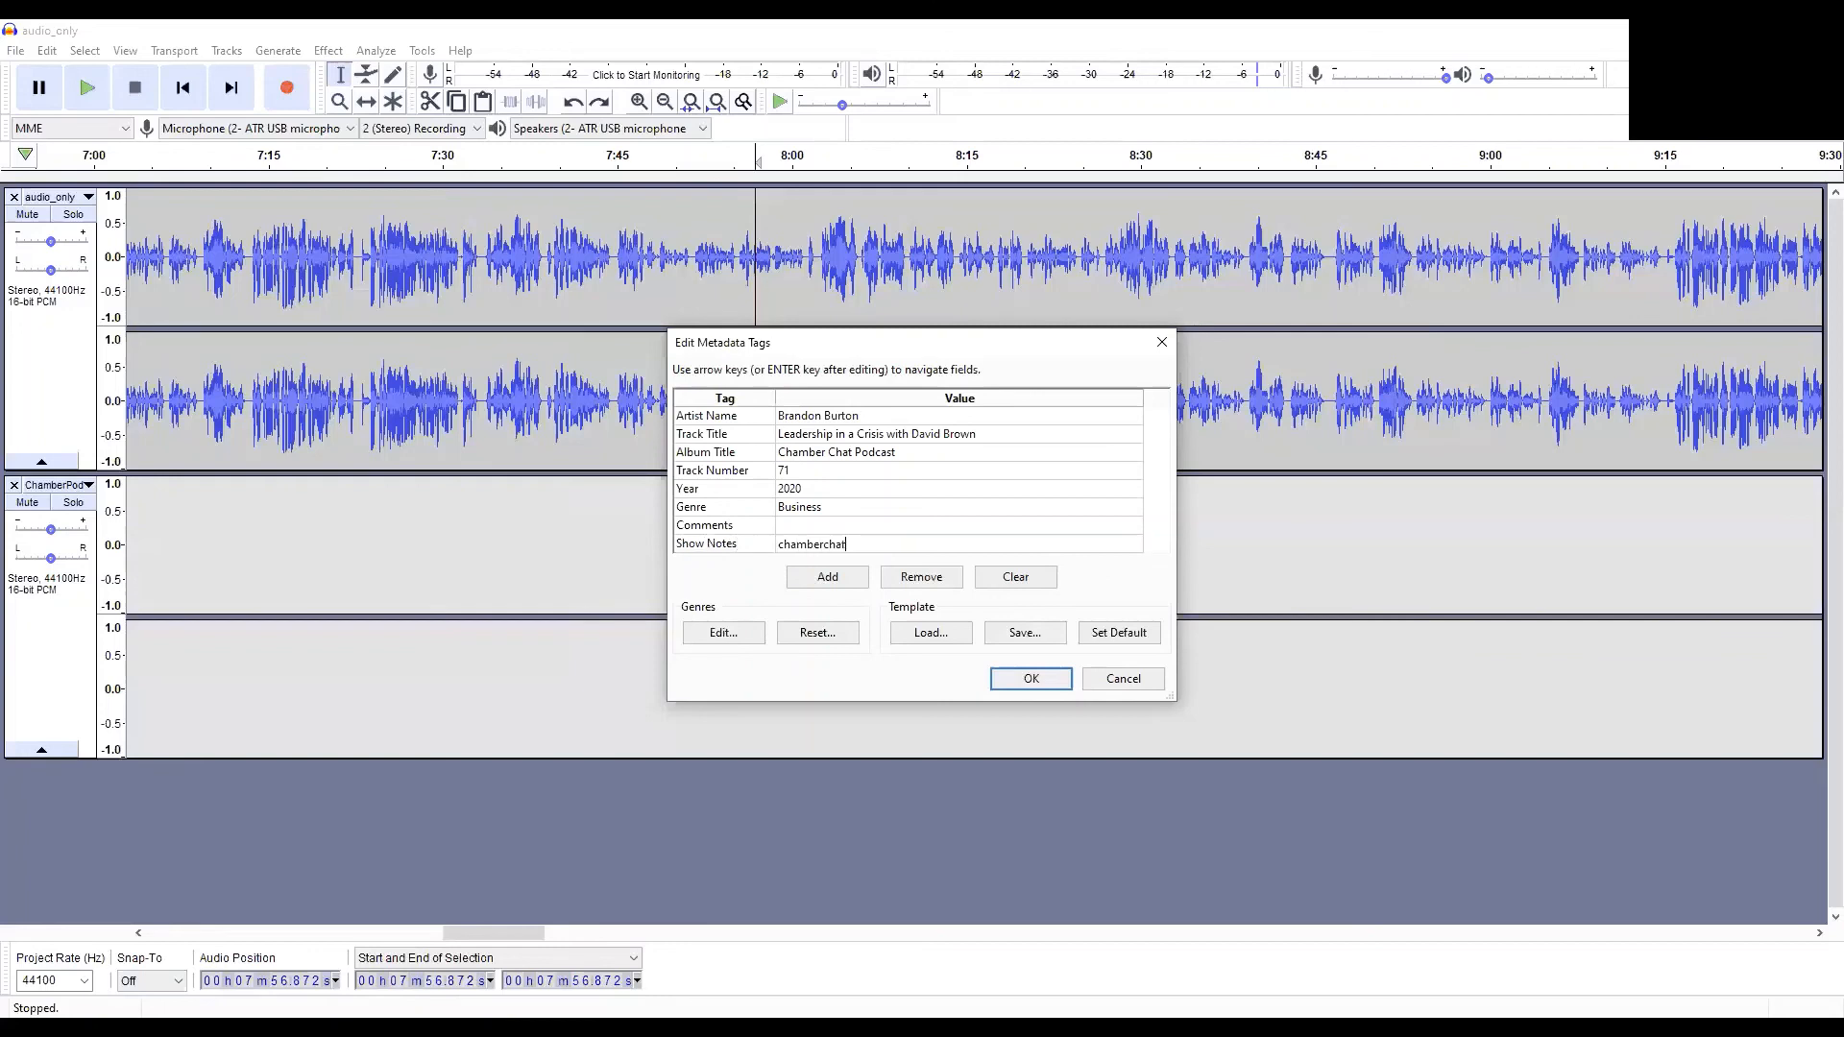
type("podcast.com/episode7")
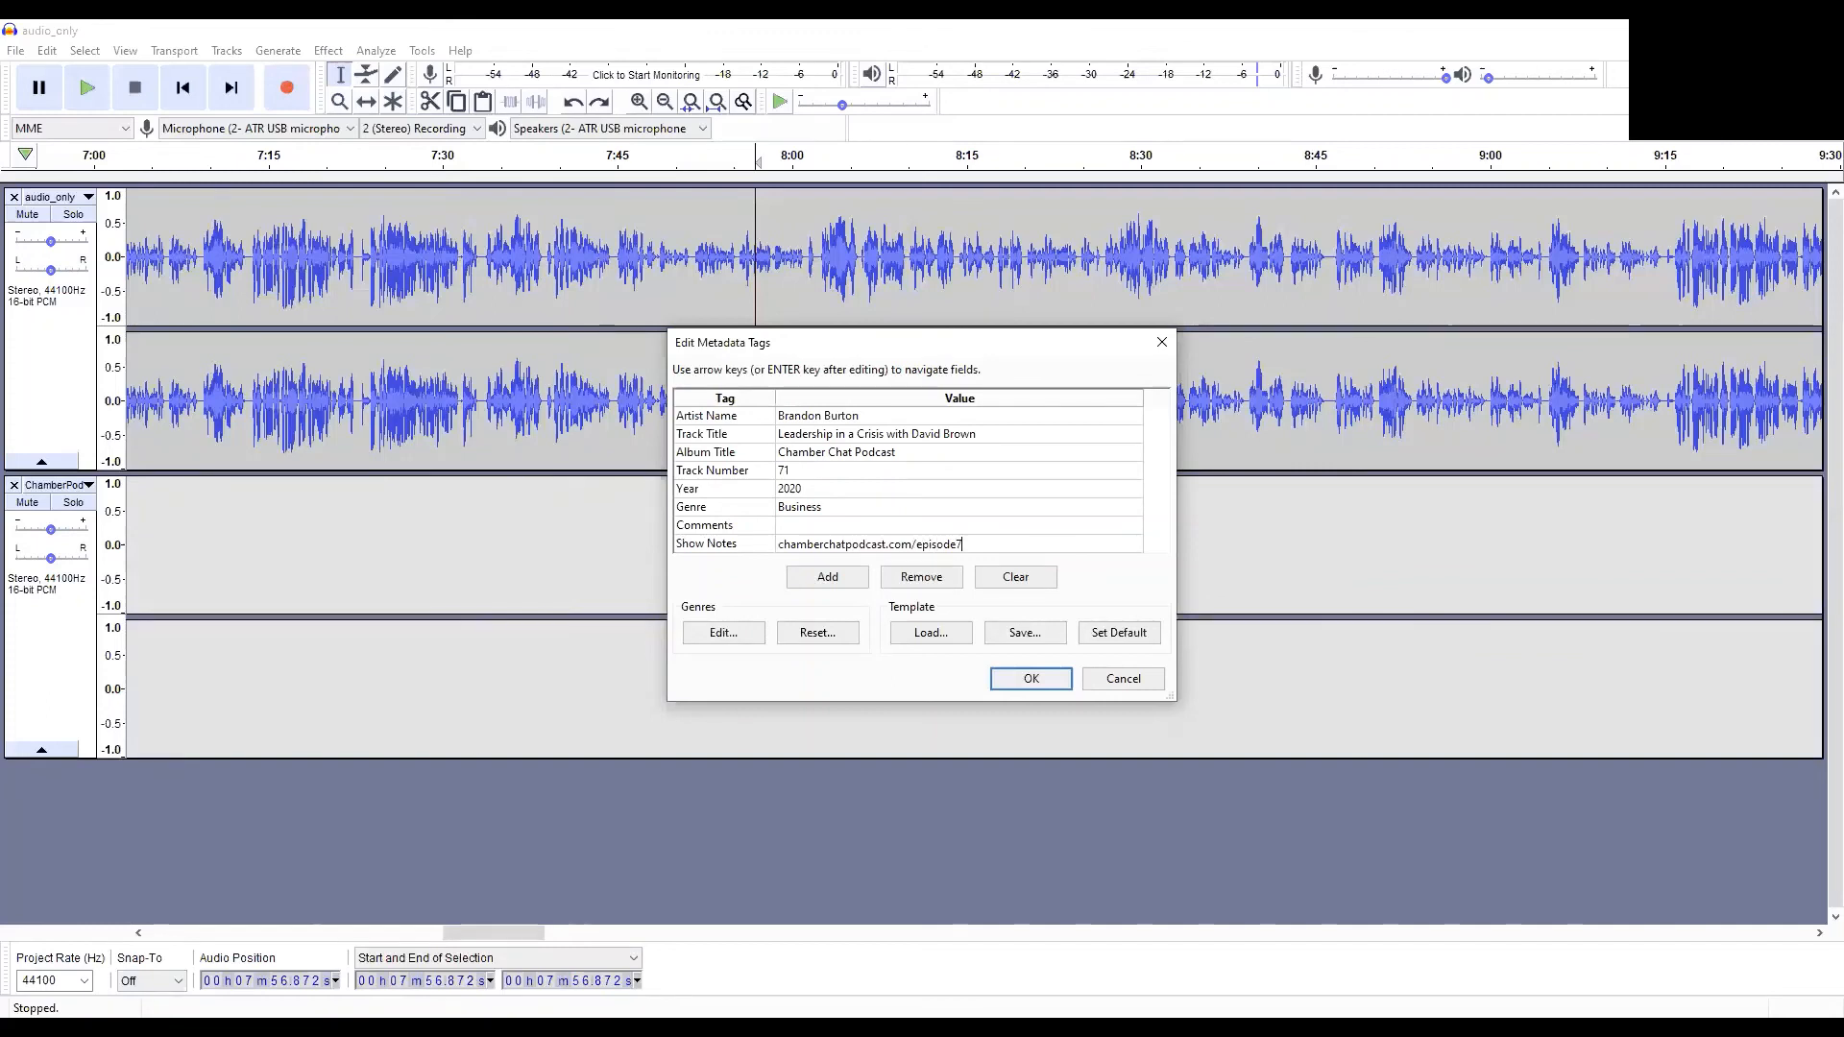
type("1")
key("Return")
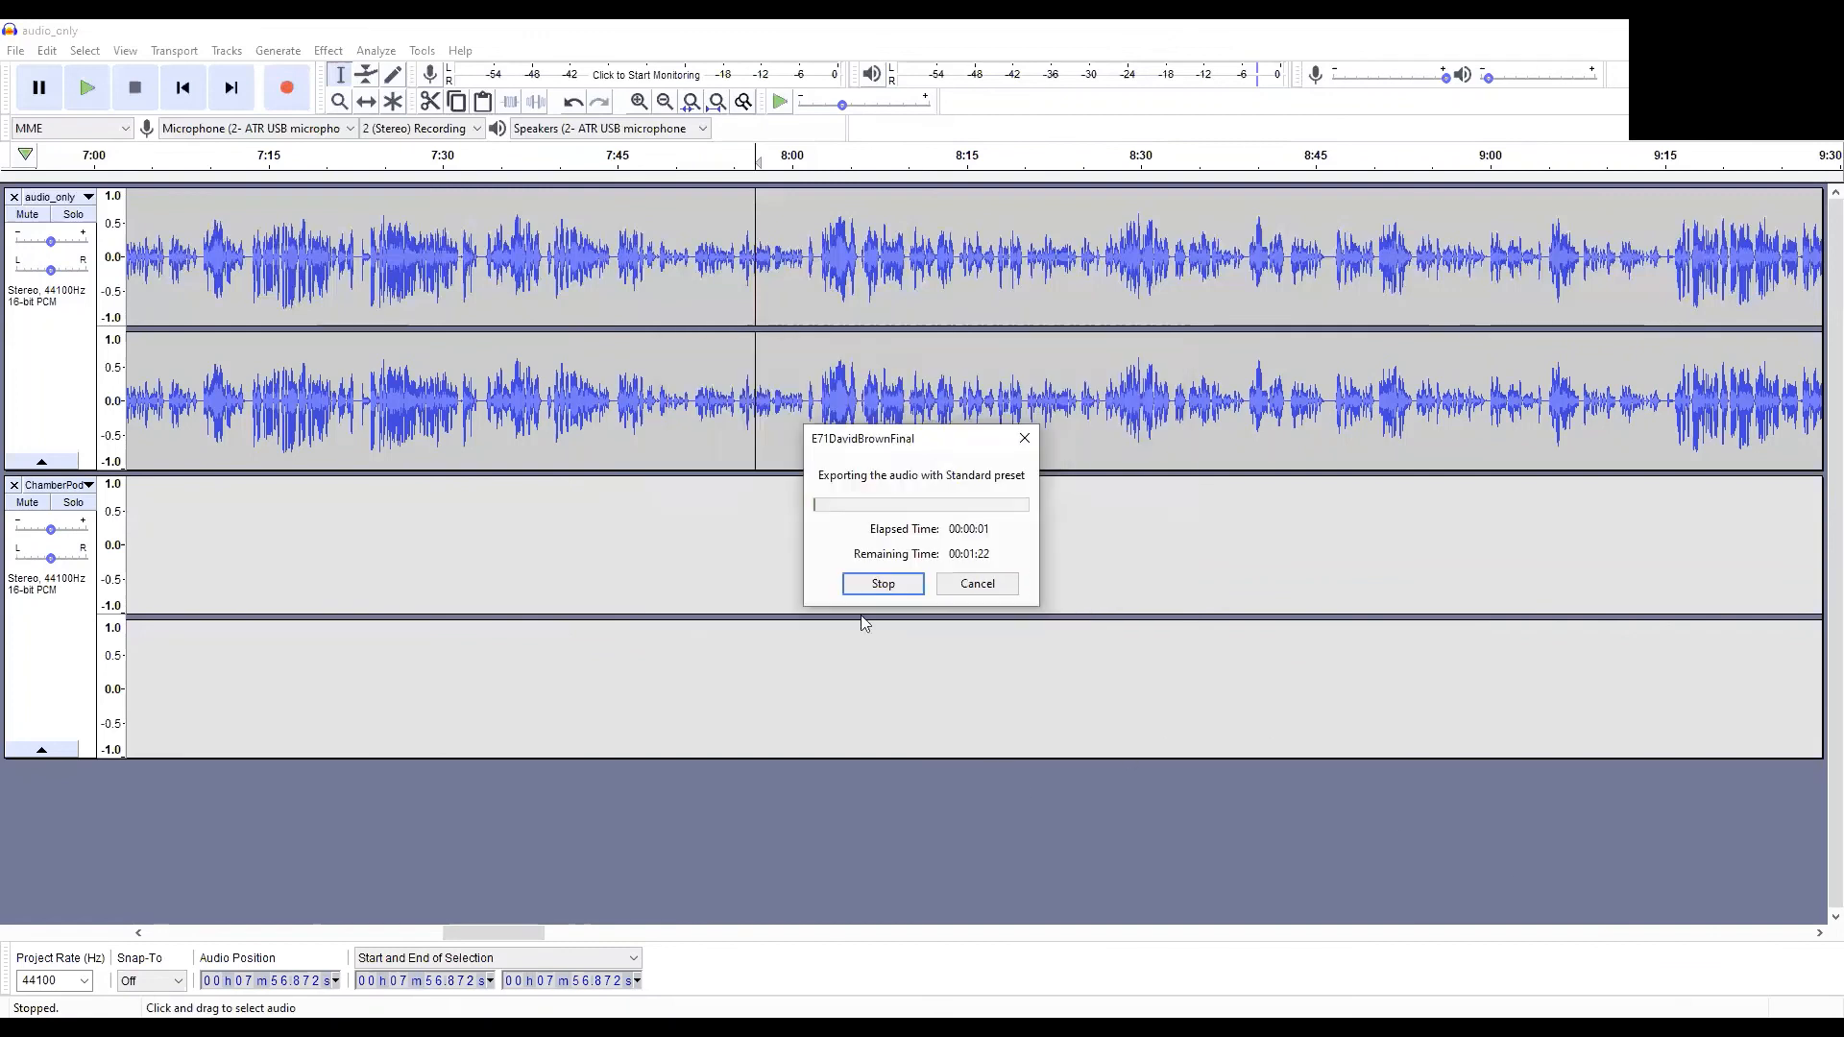